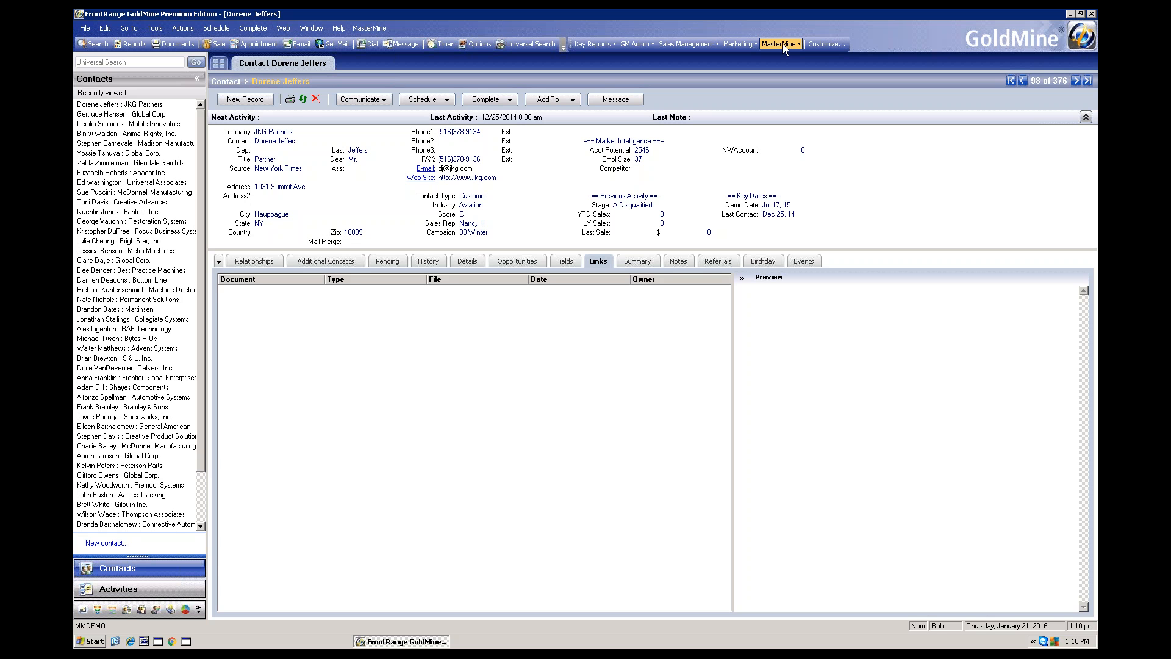
click(615, 45)
mouse_move(685, 49)
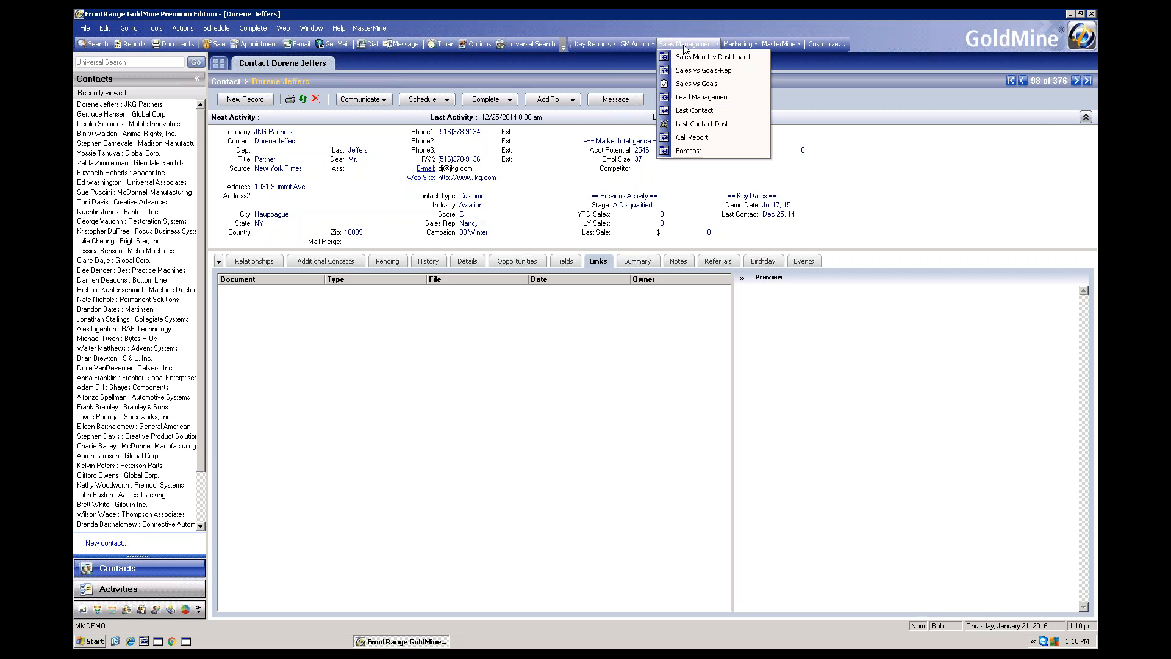
mouse_move(646, 45)
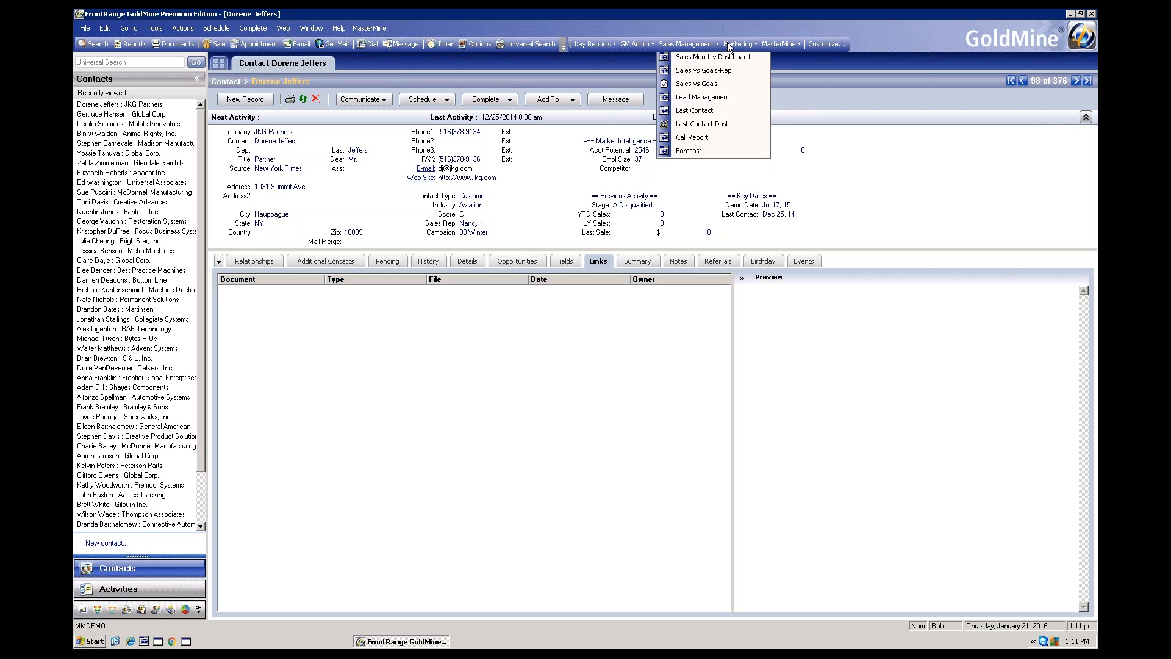
click(766, 46)
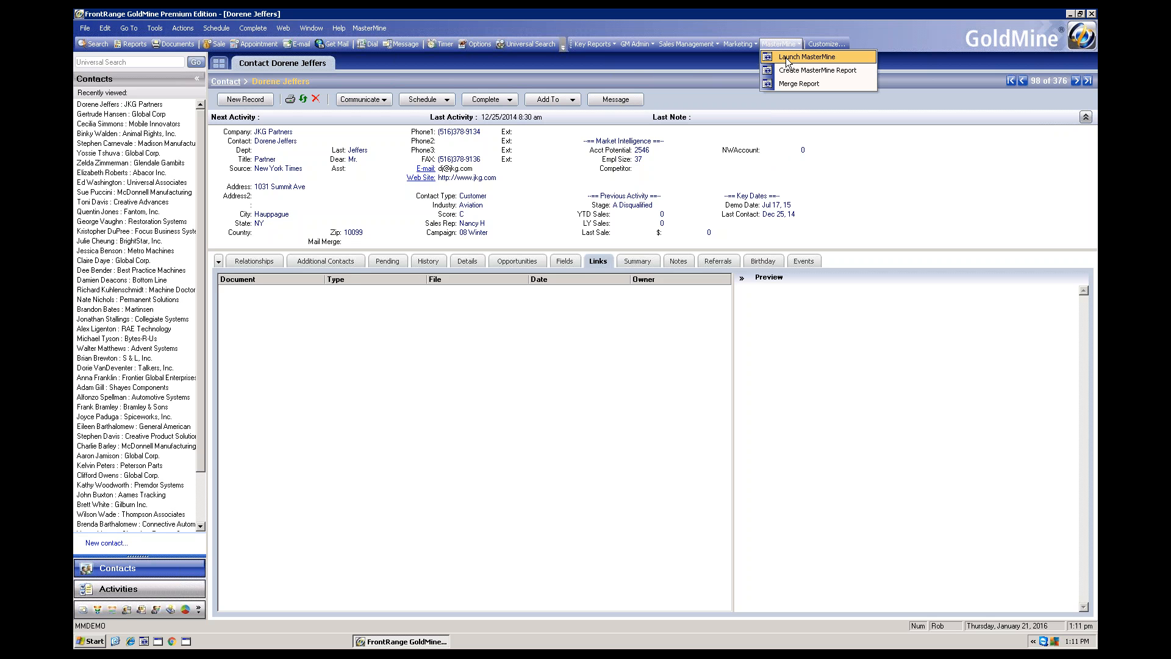
click(694, 45)
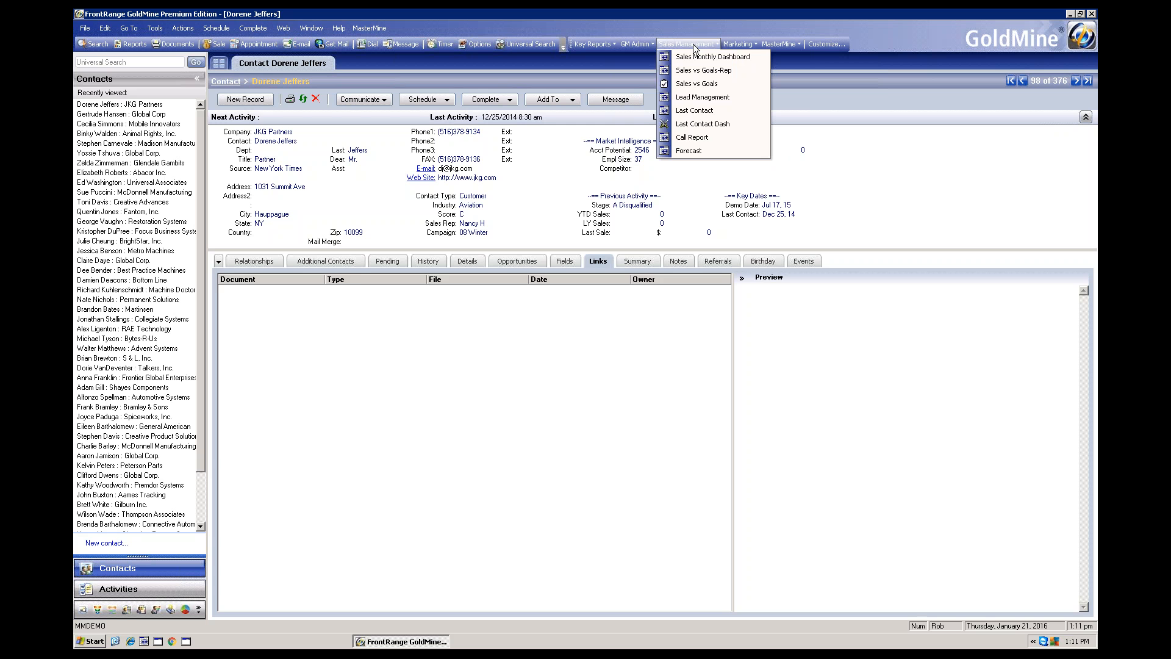
click(641, 45)
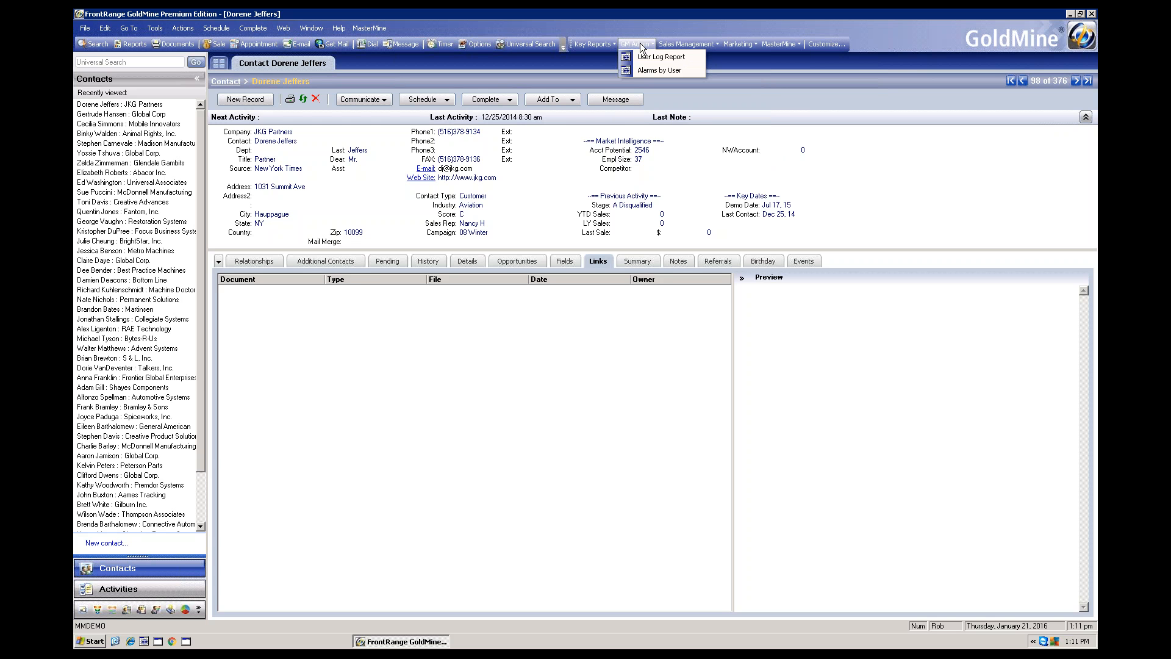
click(752, 44)
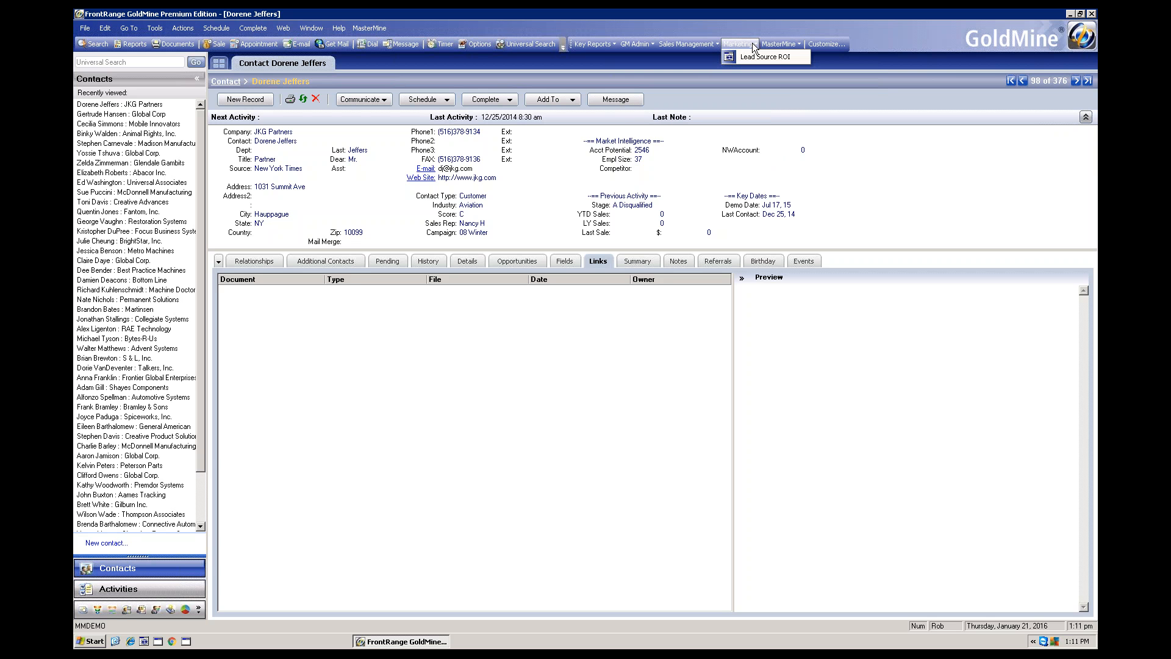
- Launch MasterMine and sort the MasterMine Reports files by modified date, newest first
mouse_move(779, 46)
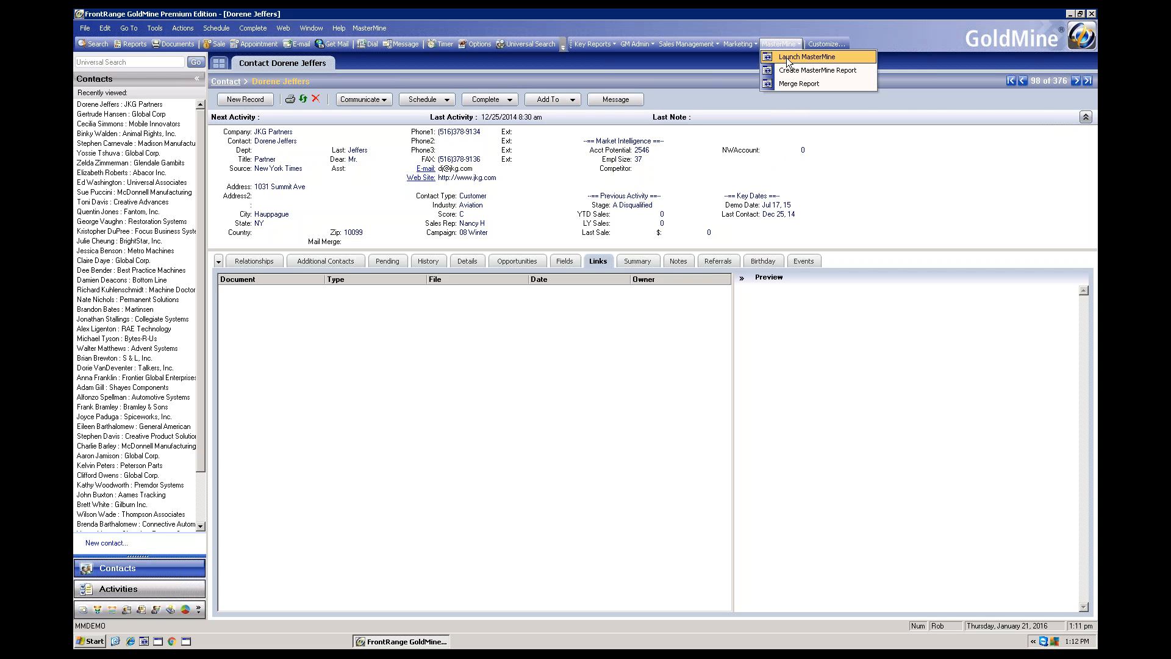
click(788, 58)
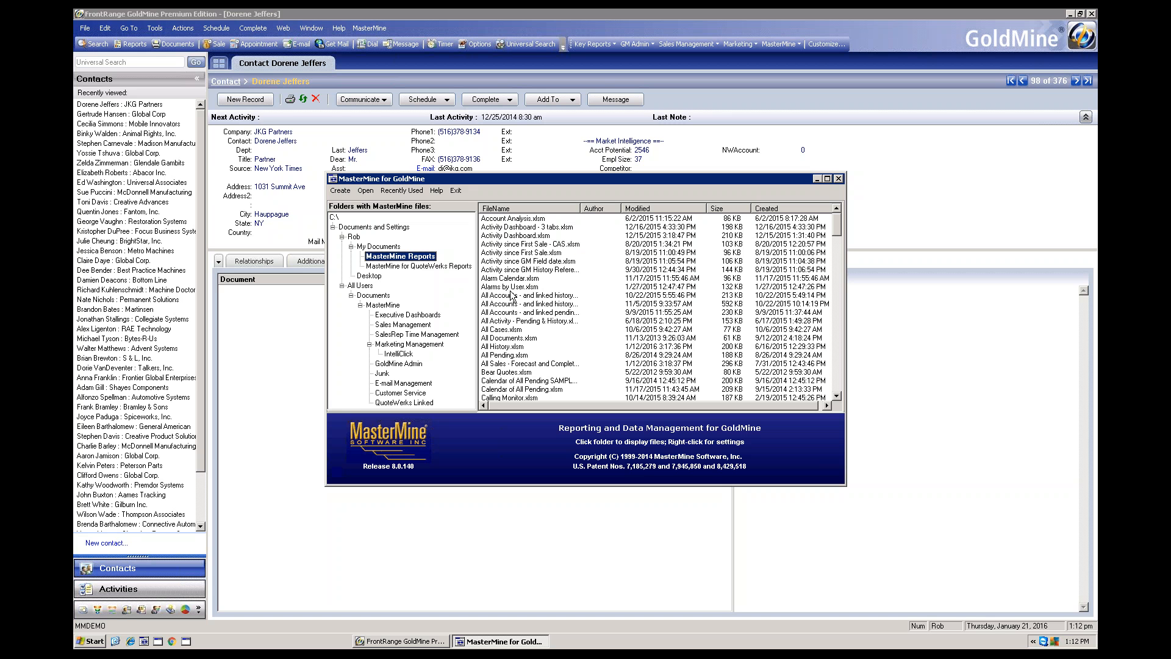
click(412, 189)
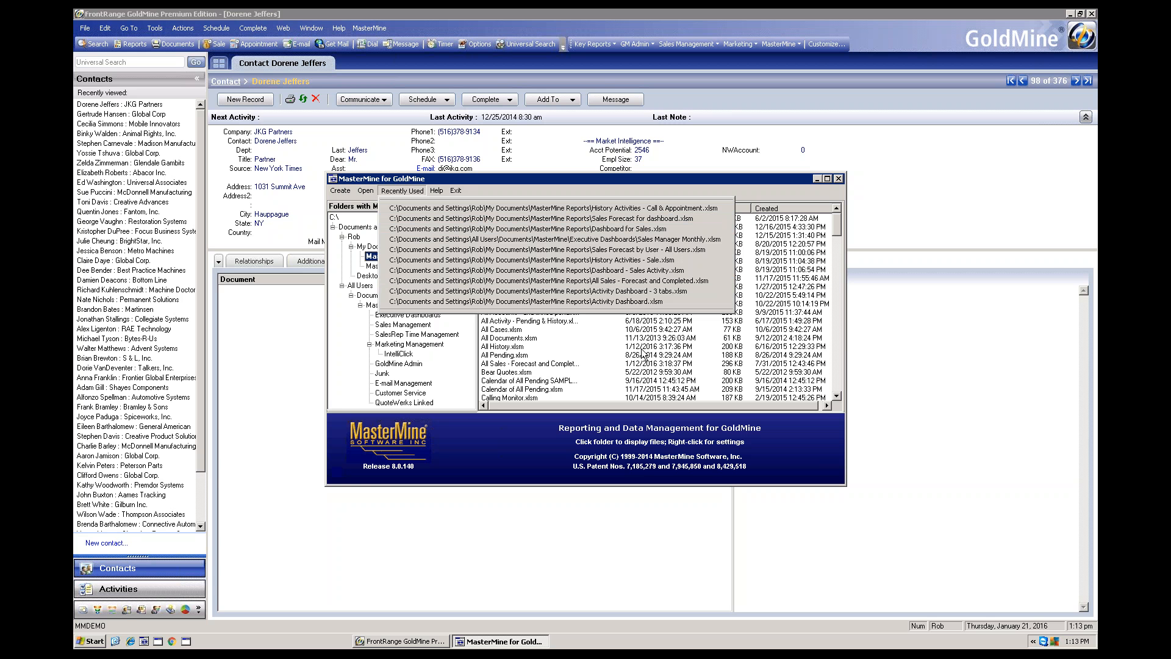
click(641, 354)
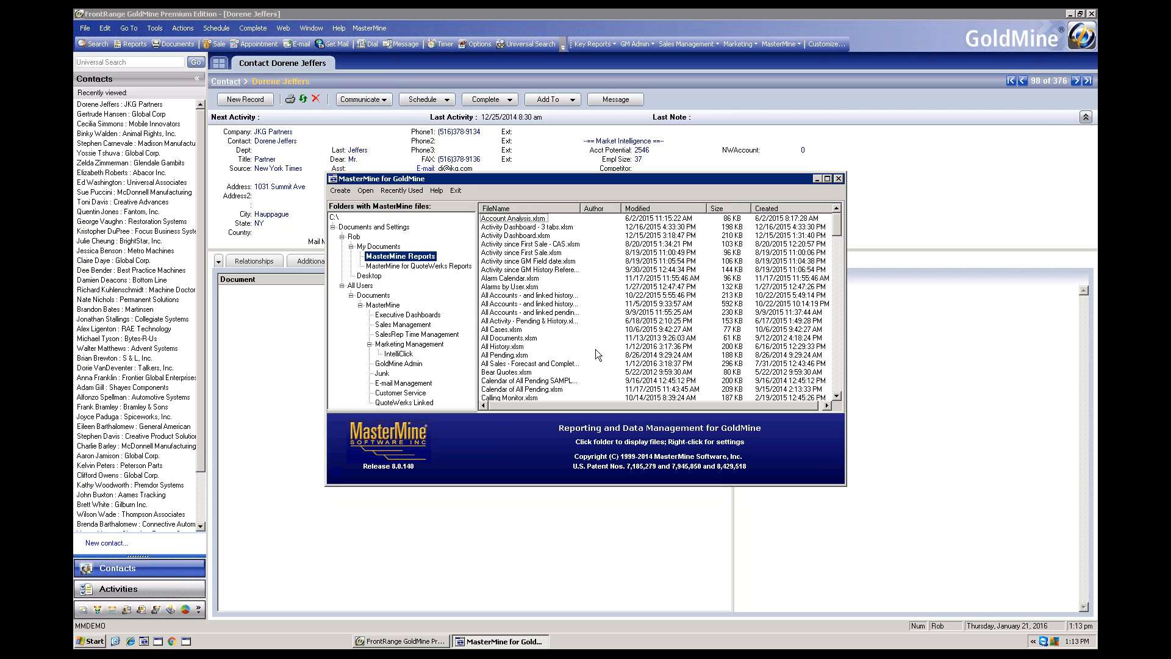
click(649, 210)
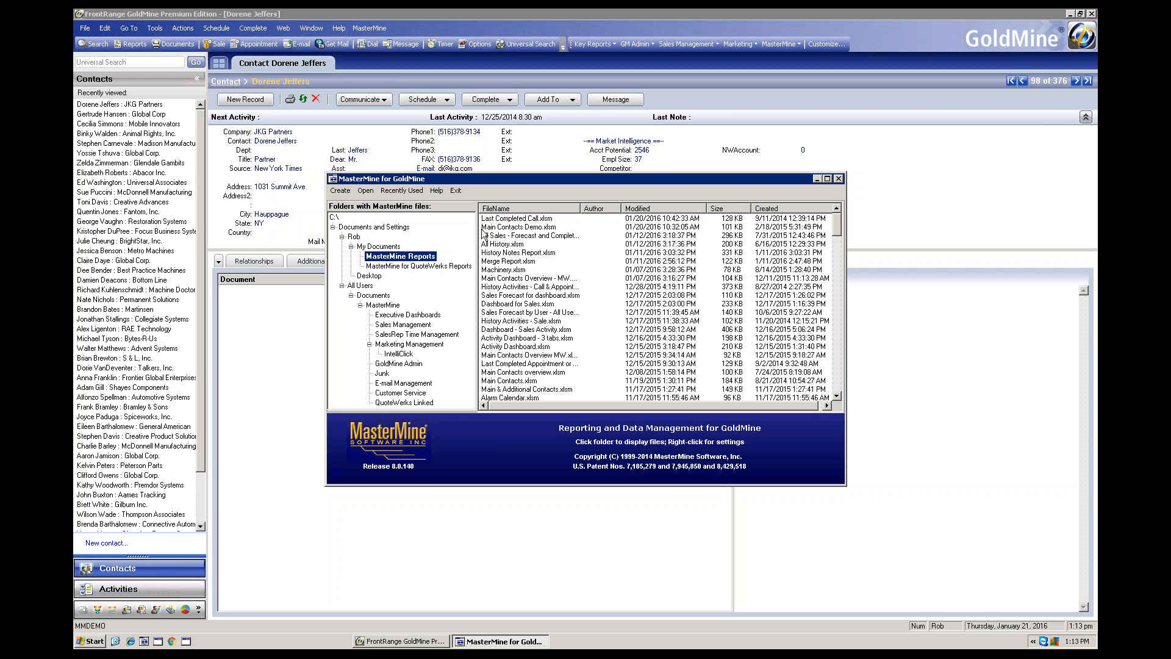
- Open the recently used report Sales Forecast for dashboard.xlsm and review its MasterMine and MM Tools commands
click(401, 191)
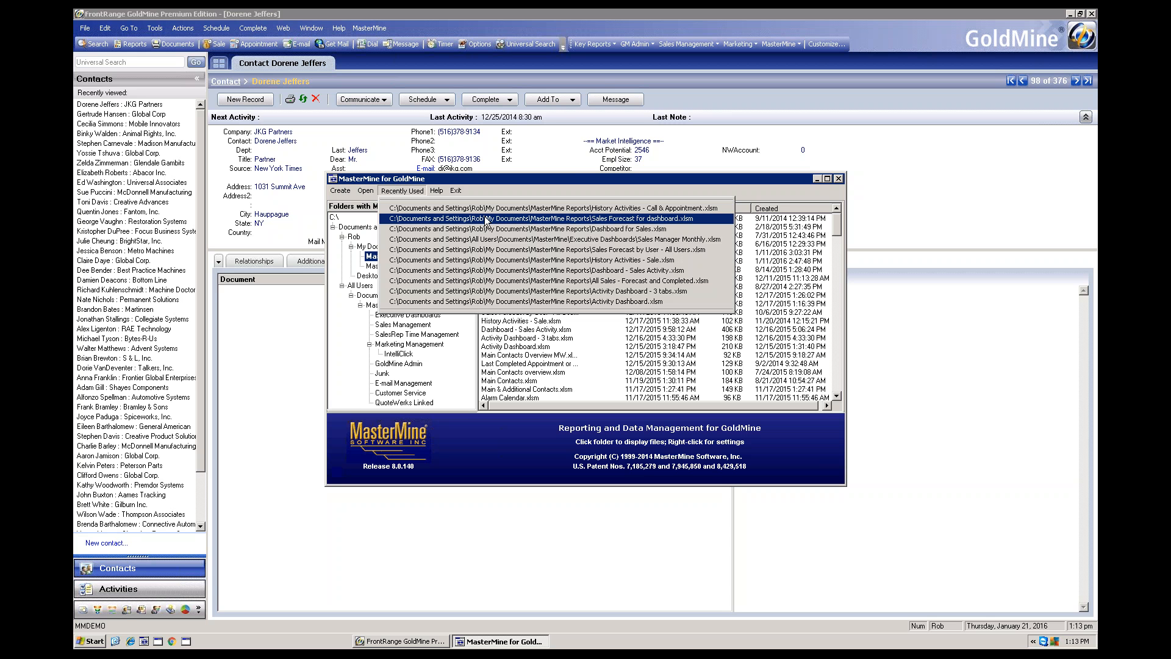
click(436, 220)
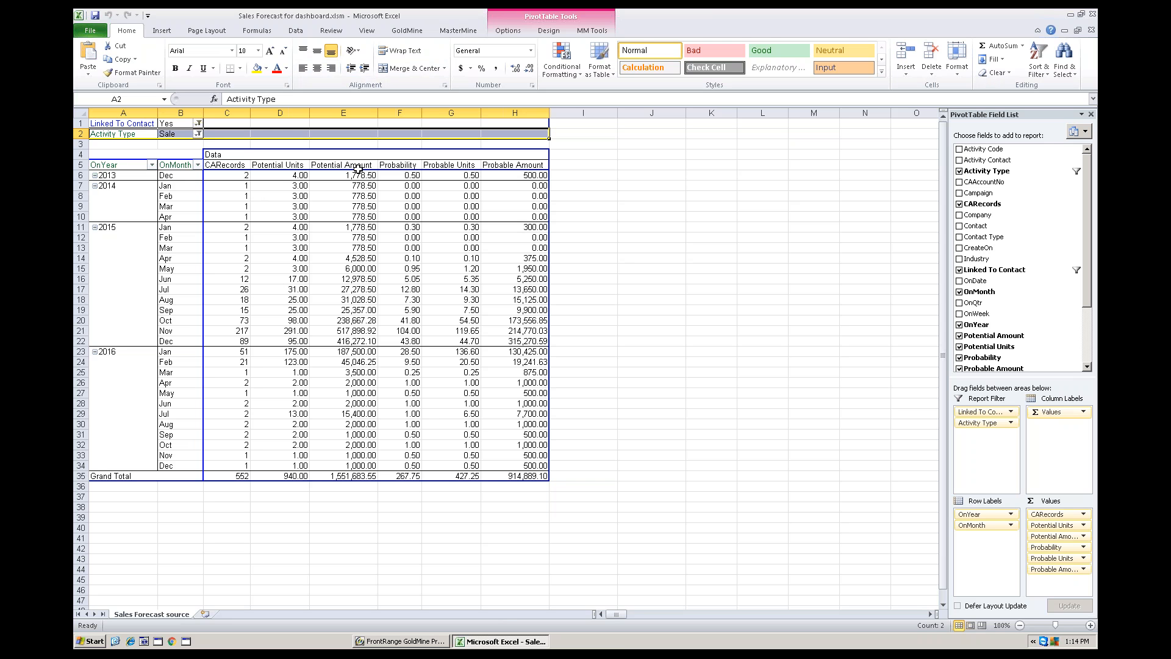
click(458, 31)
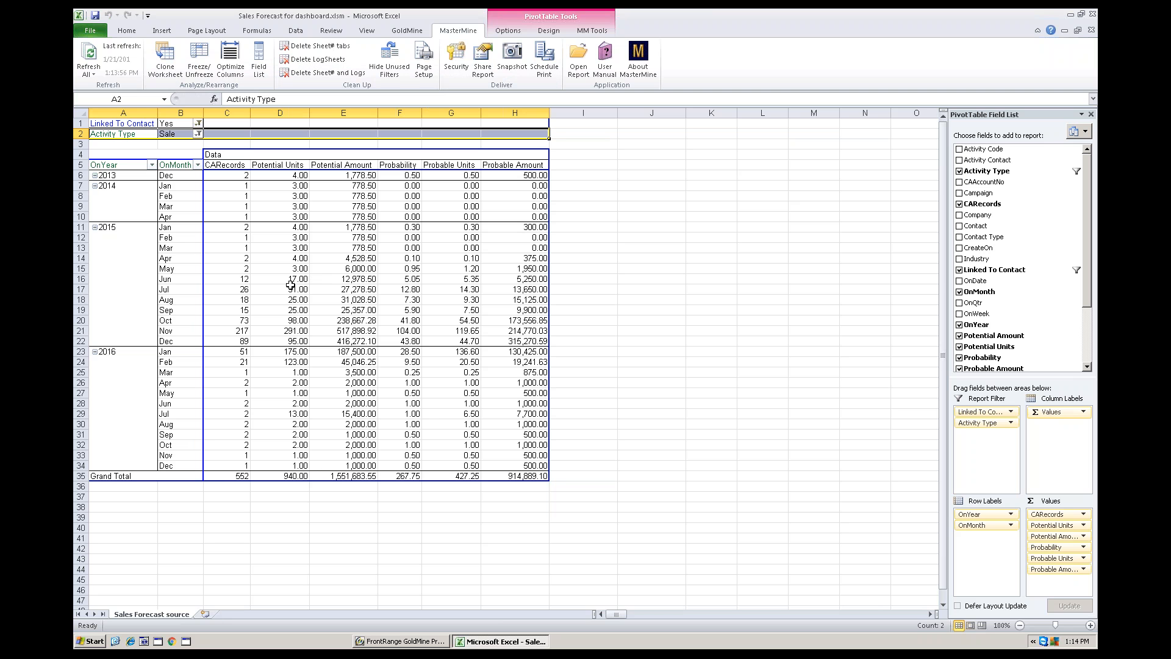
click(591, 31)
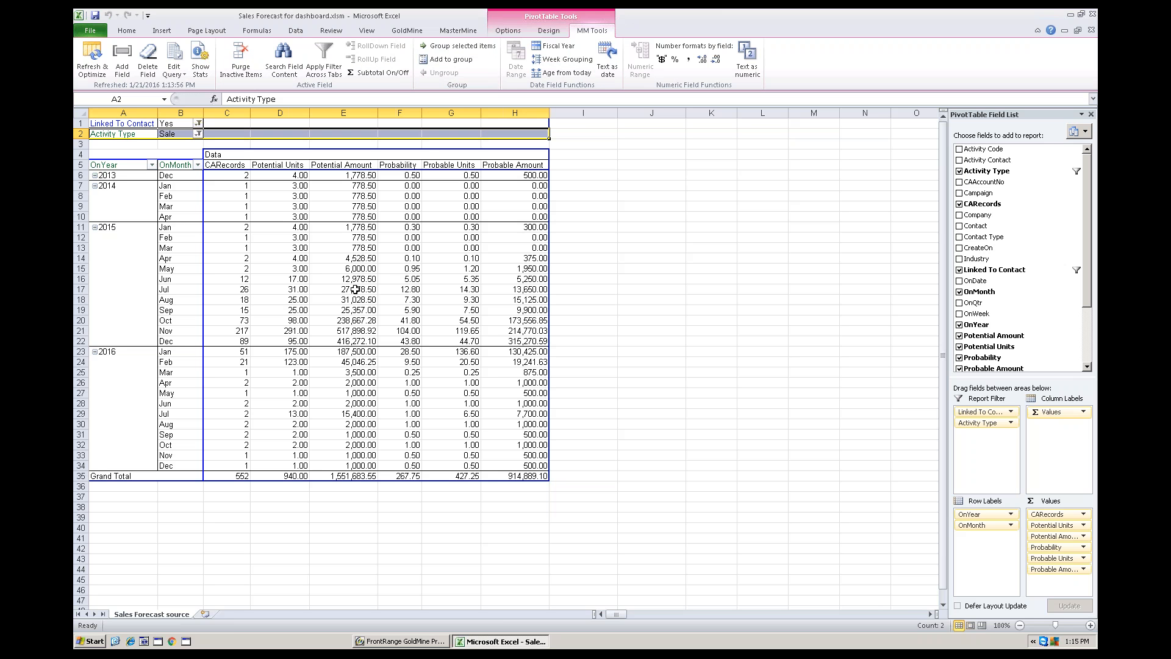
- Drill down into the July 2015 Potential Amount and show the MasterMine Drilldown commands for the resulting records
double_click(349, 289)
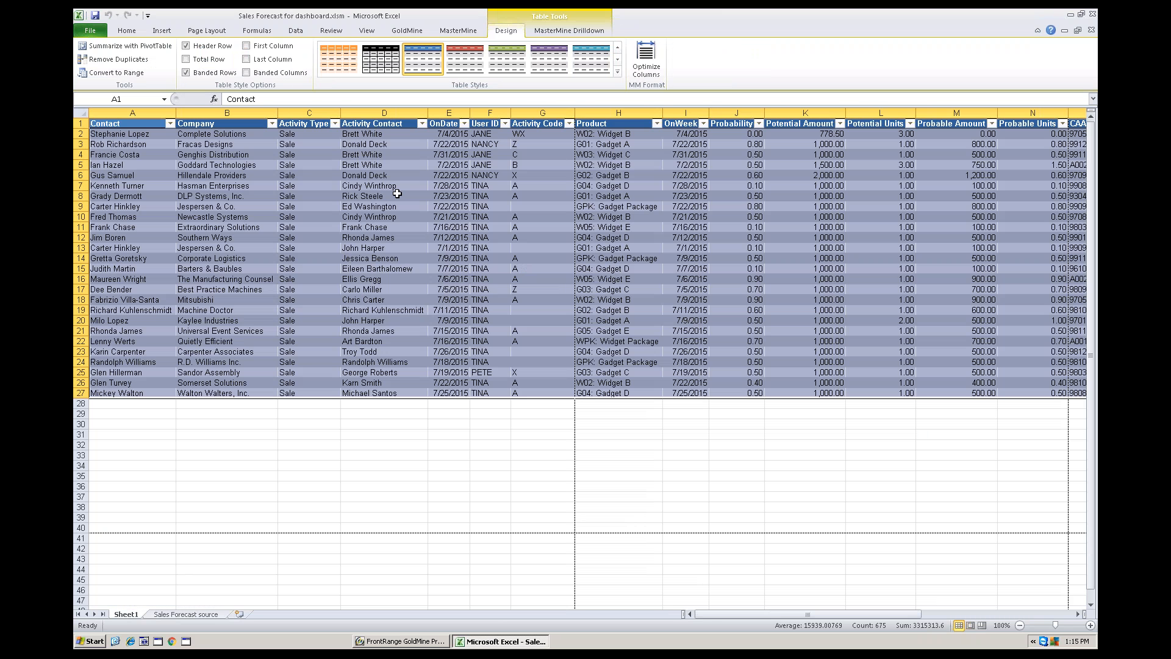
click(560, 31)
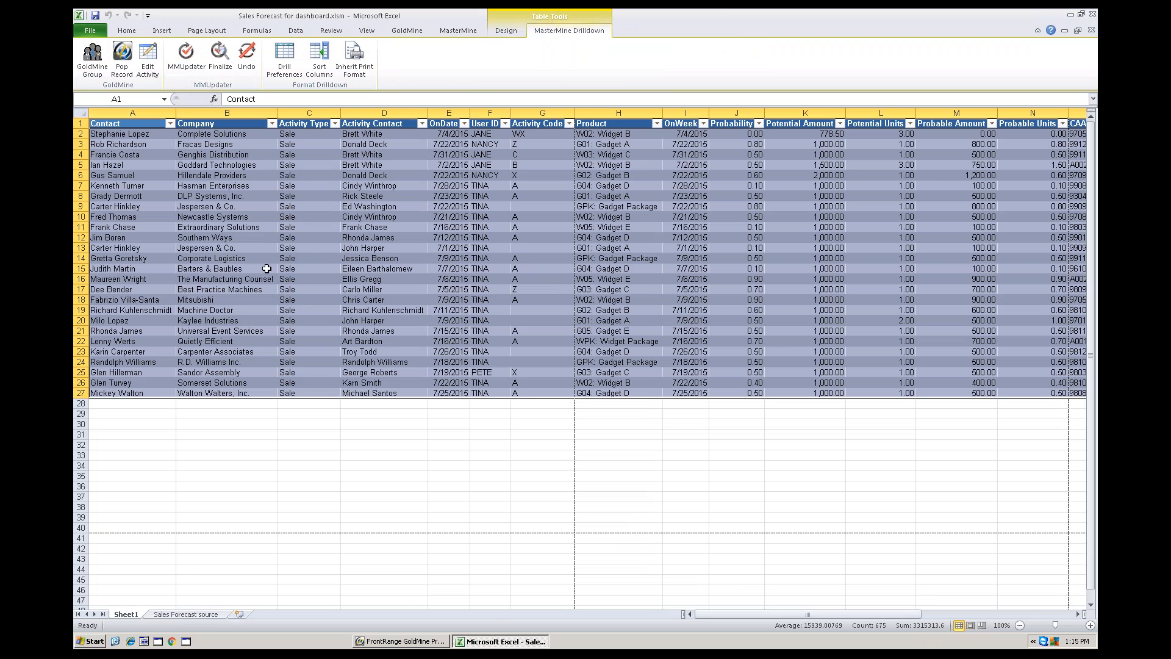
- Return to the Sales Forecast source worksheet and review the MasterMine reporting commands
click(186, 614)
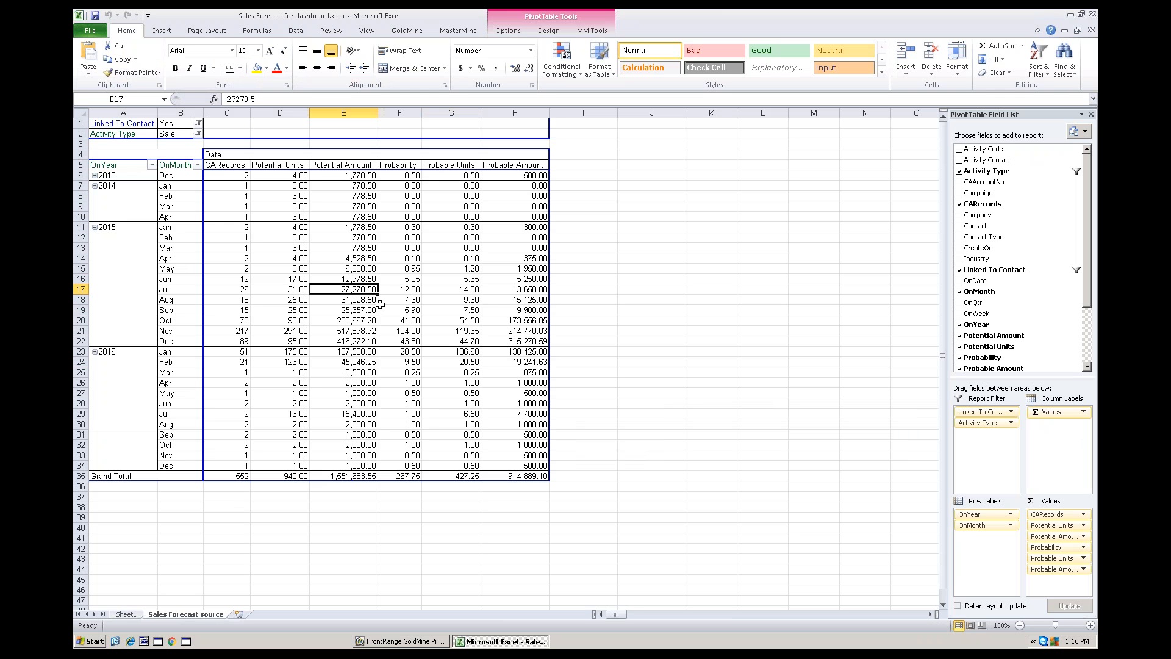
click(465, 31)
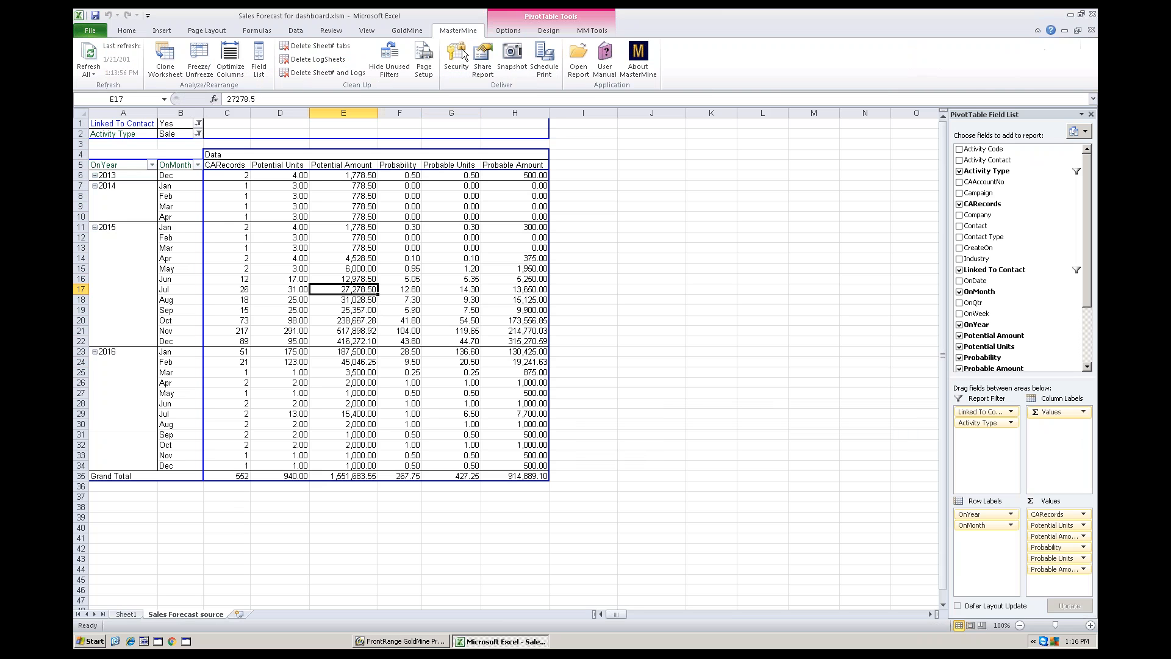
click(609, 56)
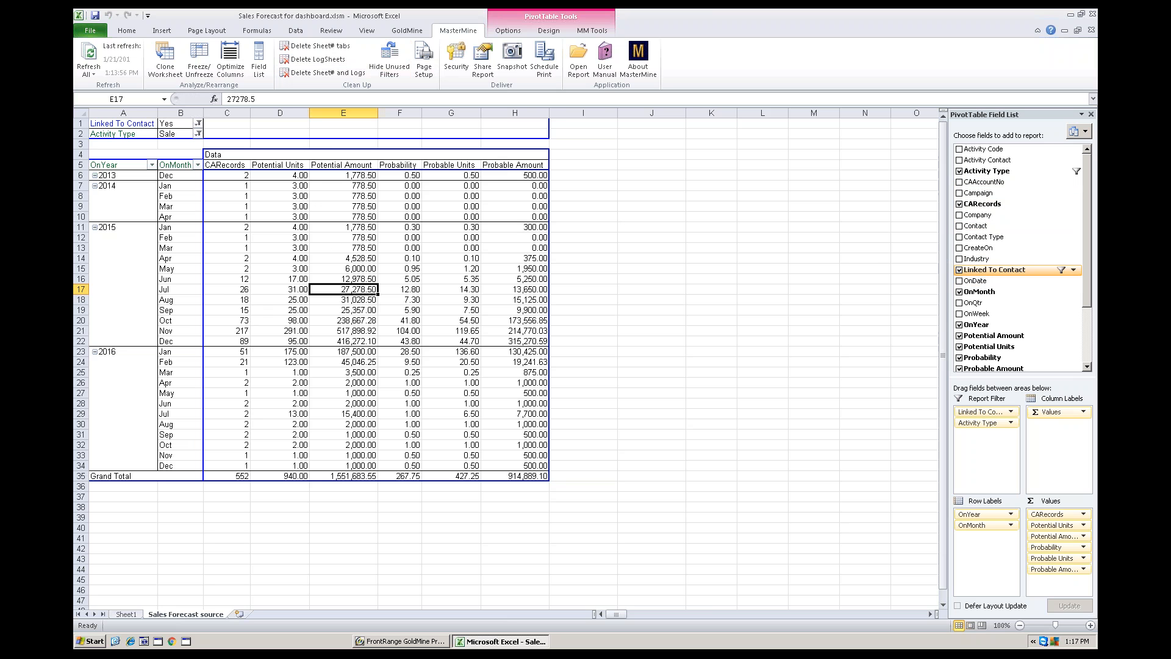
- Add Contact Type as a report filter below Activity Type and filter the pivot table to Customer
drag(979, 238, 144, 141)
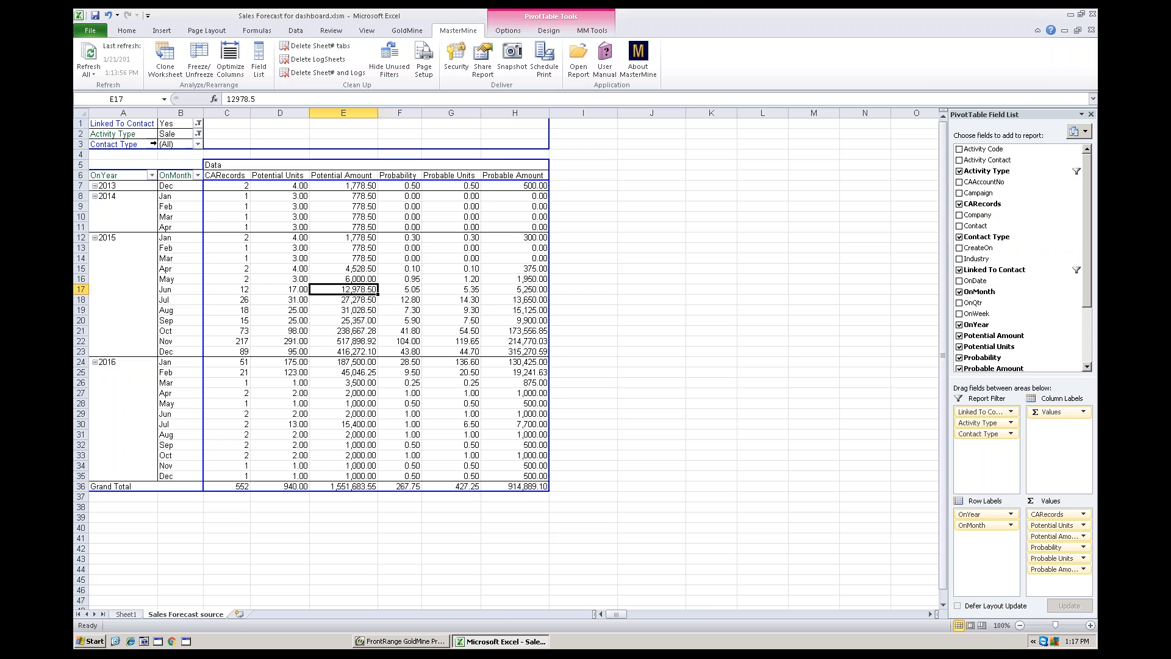
click(198, 144)
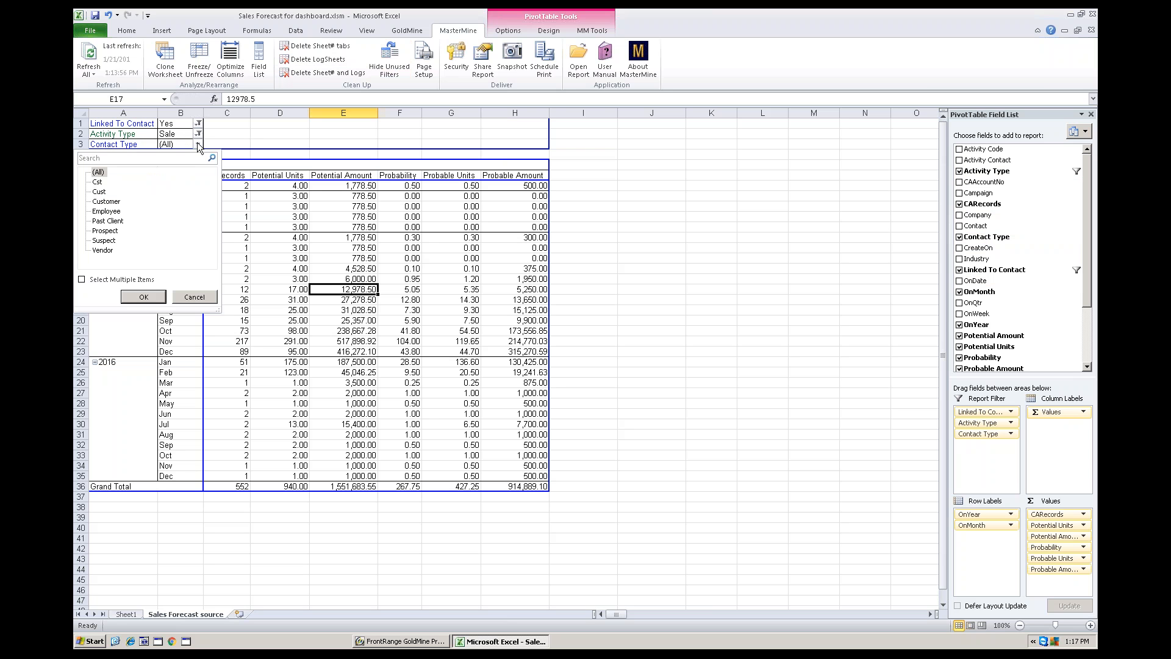
click(116, 204)
click(144, 298)
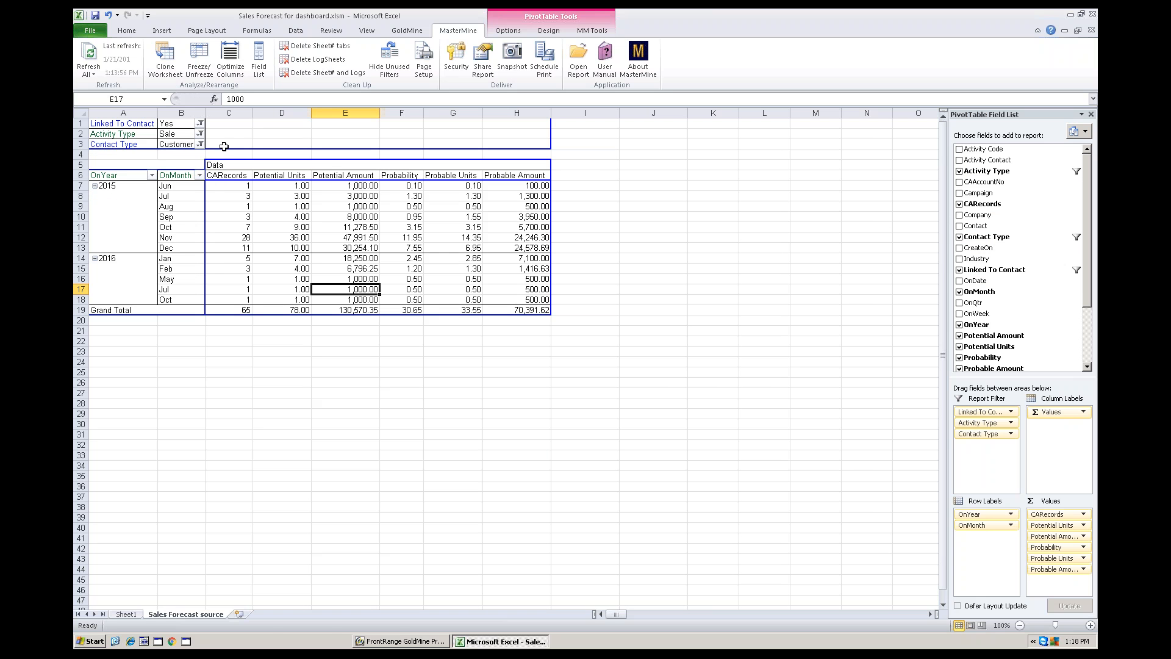
- Allow multiple items in the Contact Type filter and add Cust, Cst, Prospect and Suspect to the selection
click(200, 144)
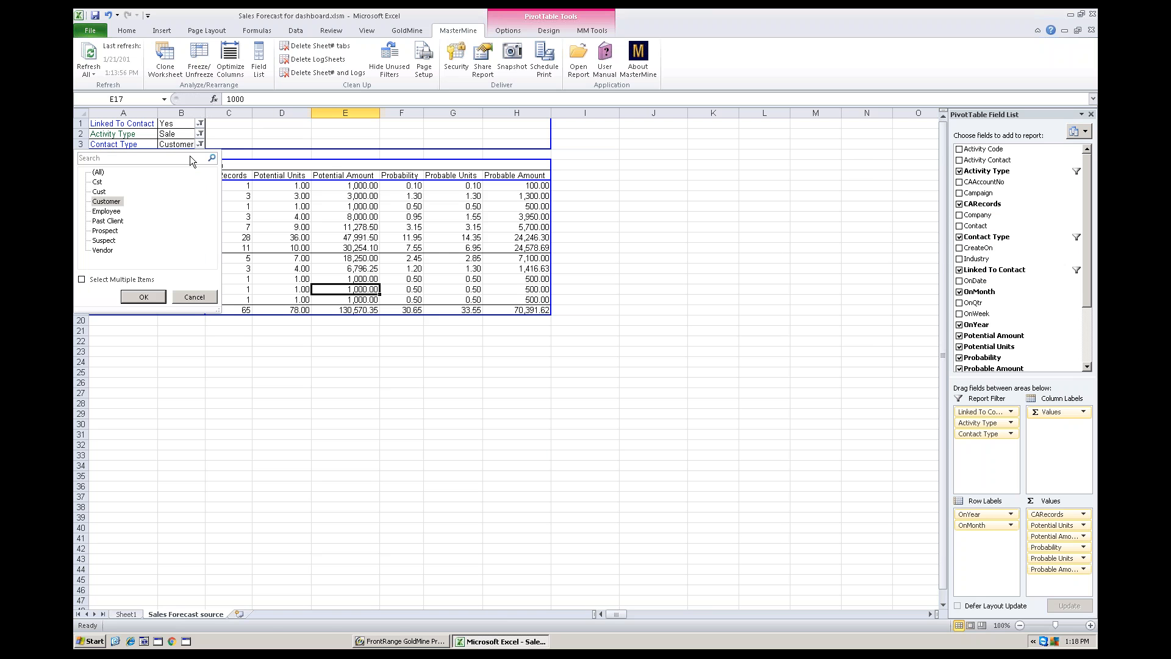
click(98, 279)
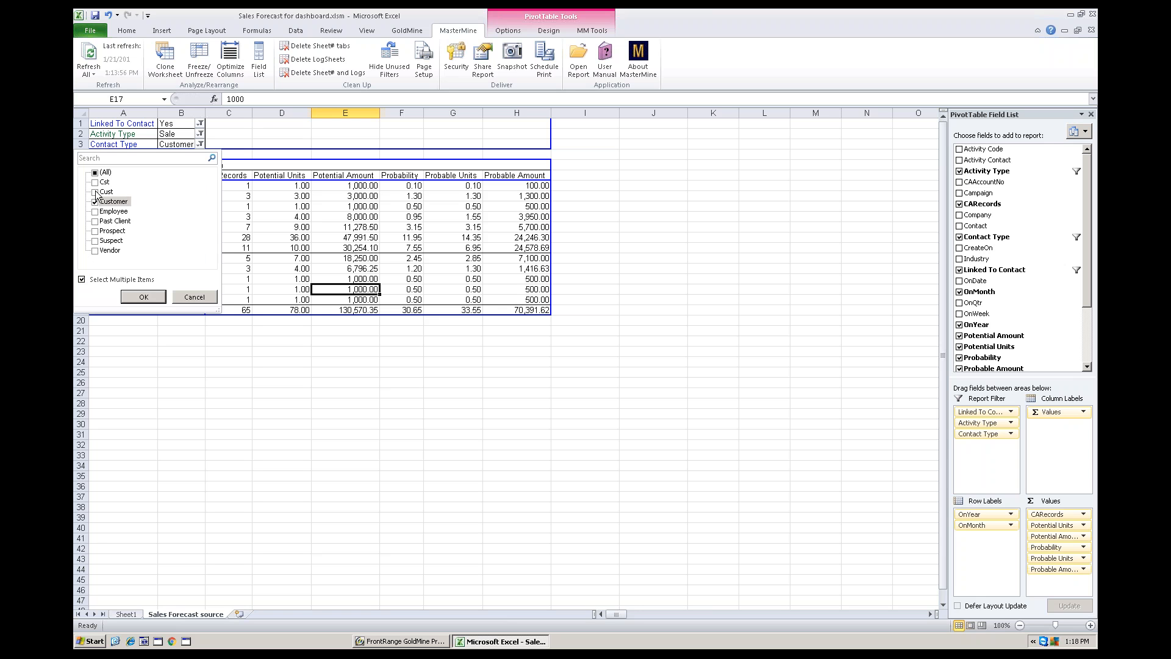
click(95, 192)
click(95, 182)
click(95, 231)
click(95, 241)
click(142, 297)
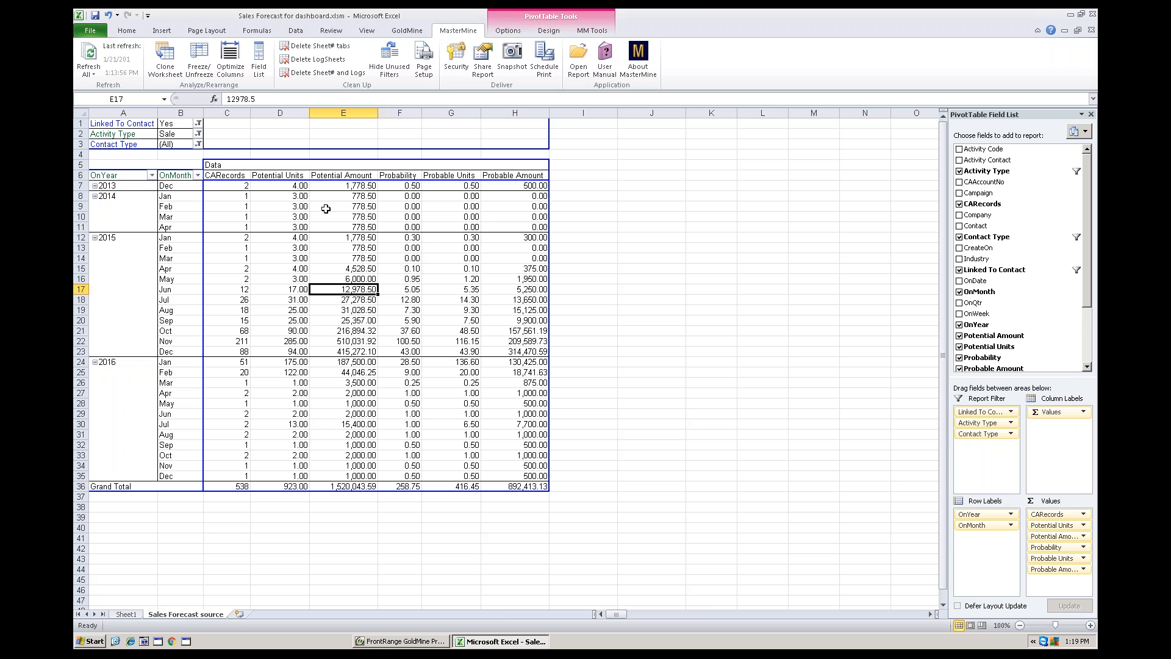
- Drill down into the December 2013 CARecords value to list its underlying sale records on a new sheet
click(286, 206)
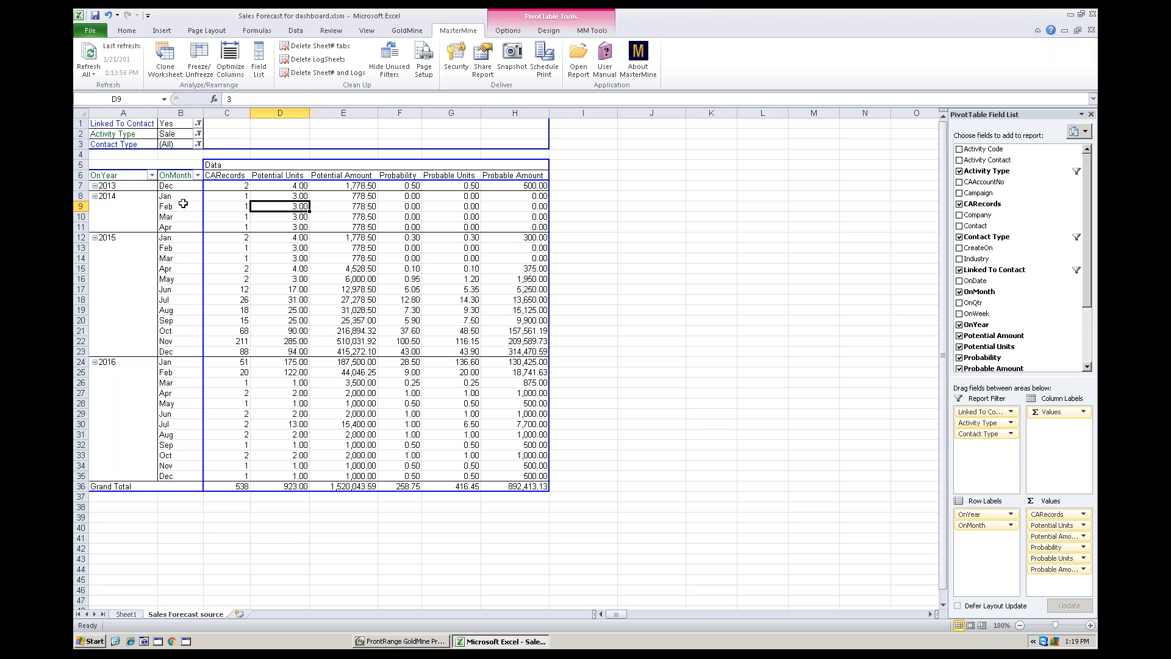
click(242, 205)
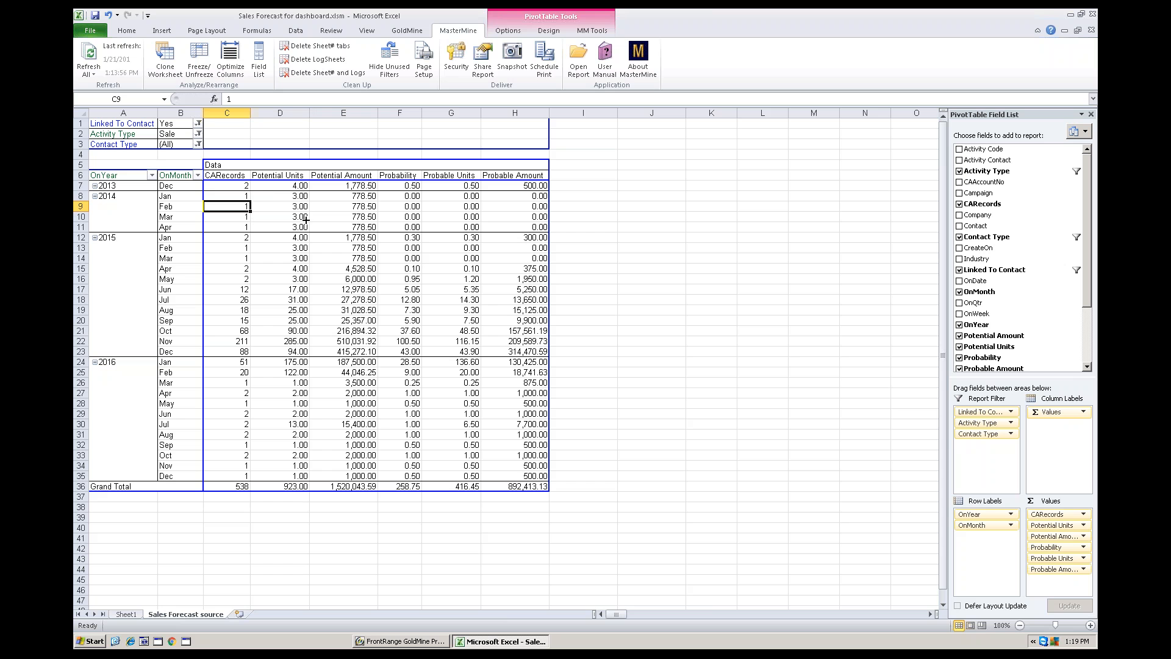
click(246, 186)
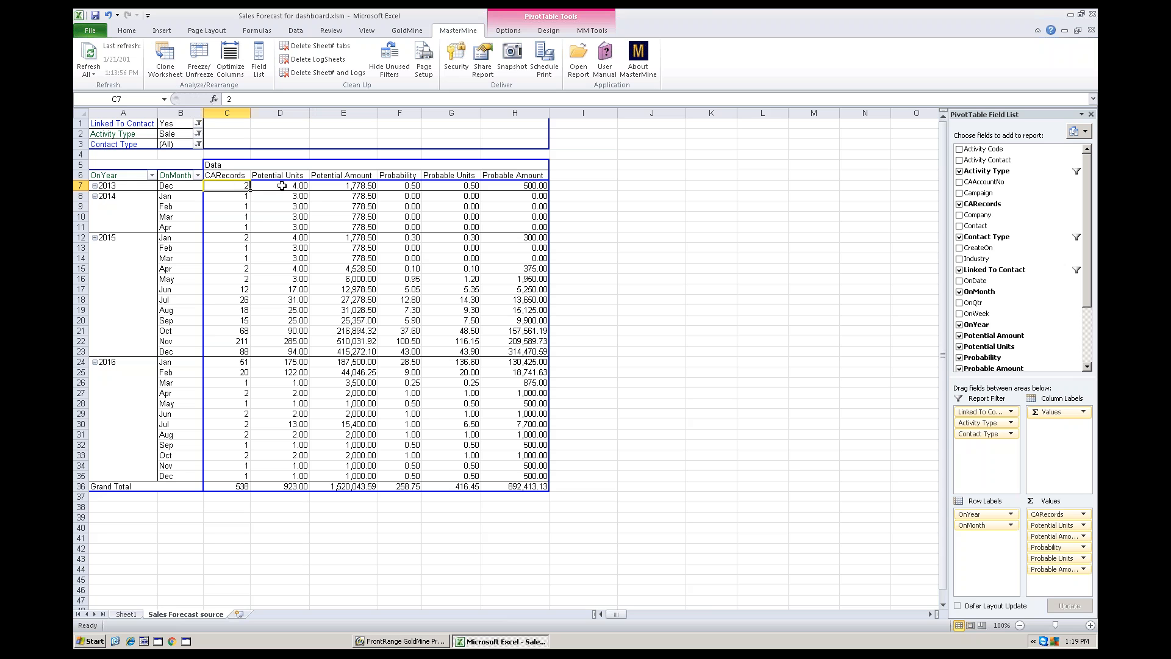
click(353, 186)
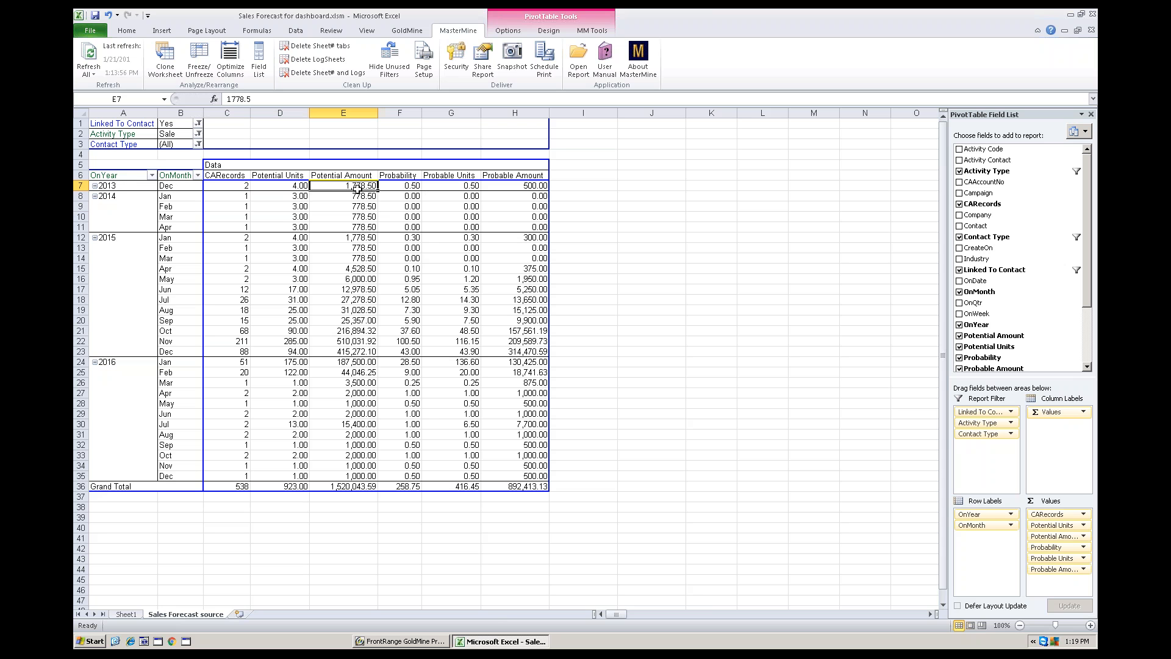
click(245, 185)
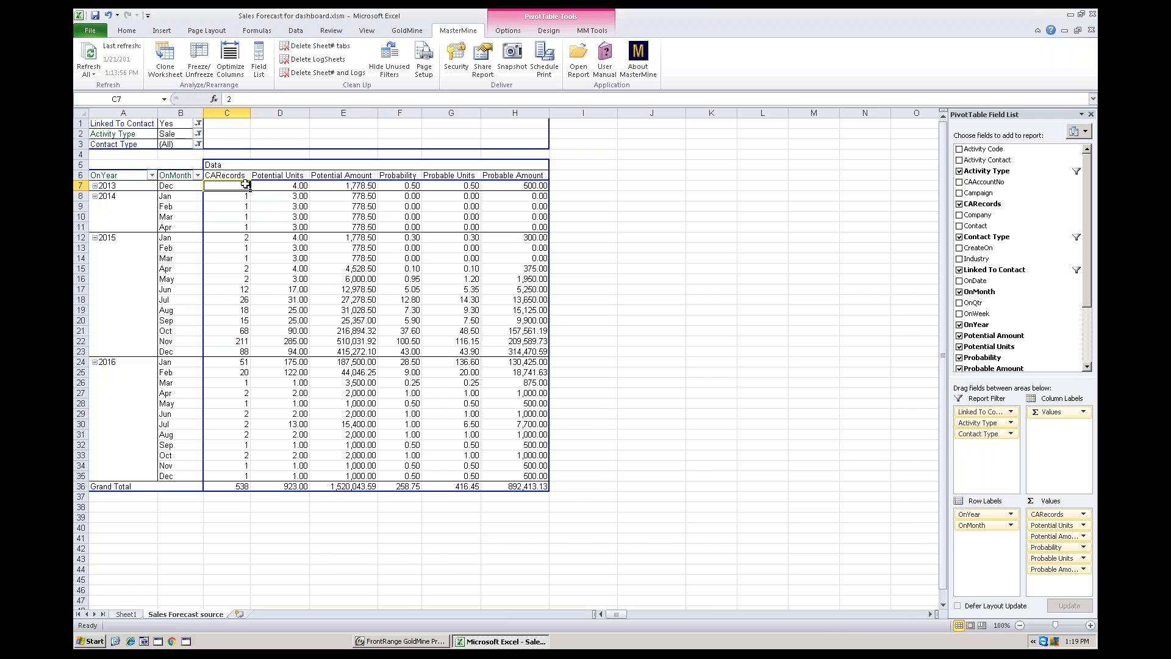
double_click(245, 185)
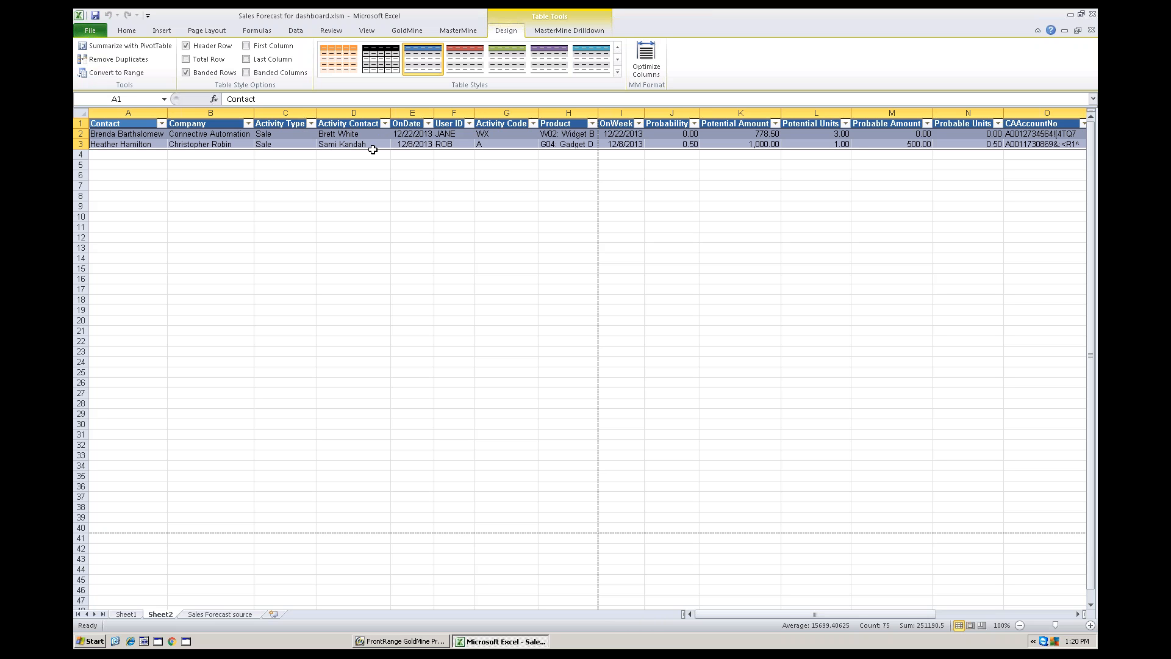
- Compare the drilled-down records on Sheet2 with the December 2013 row on the Sales Forecast source sheet
click(239, 134)
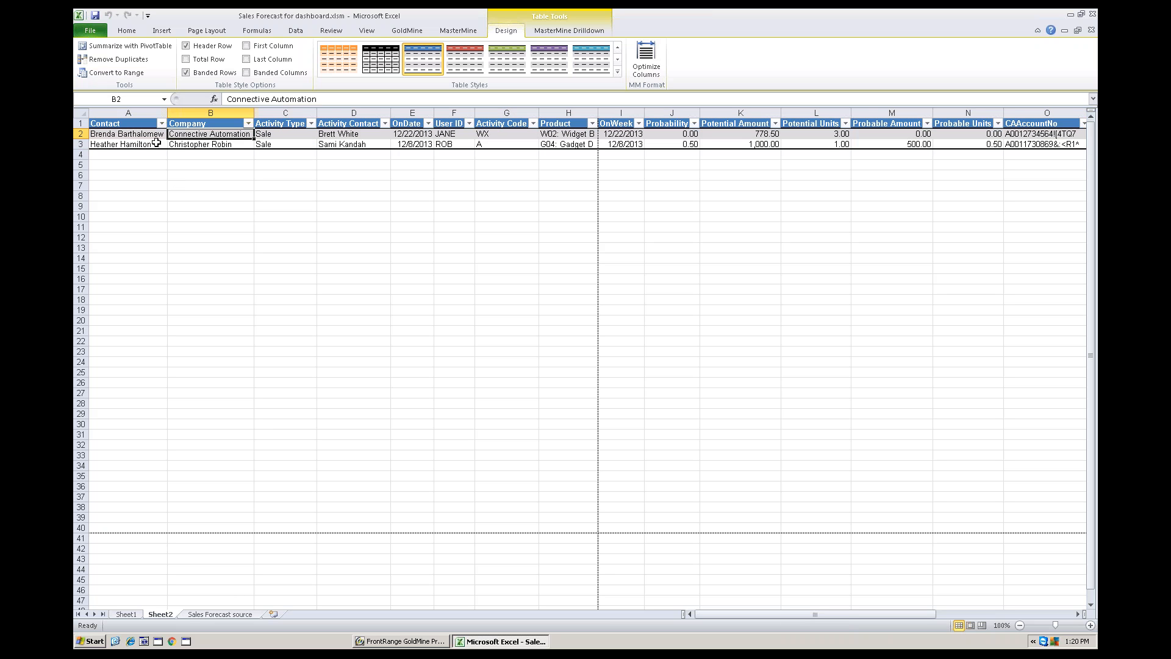
click(226, 615)
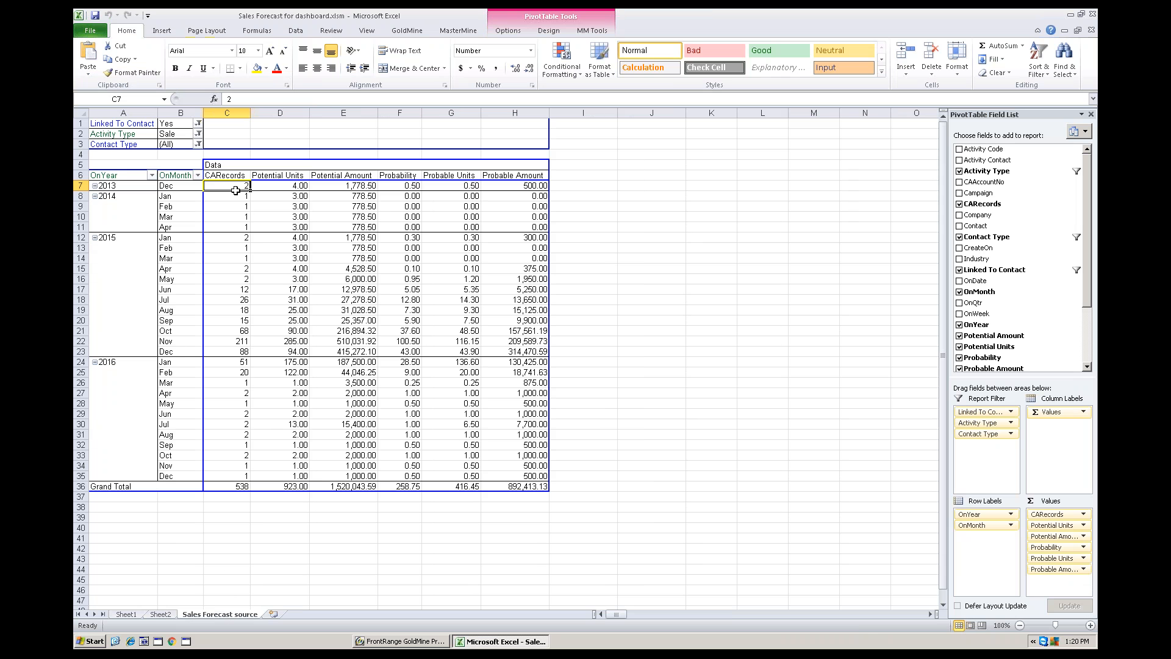
click(162, 616)
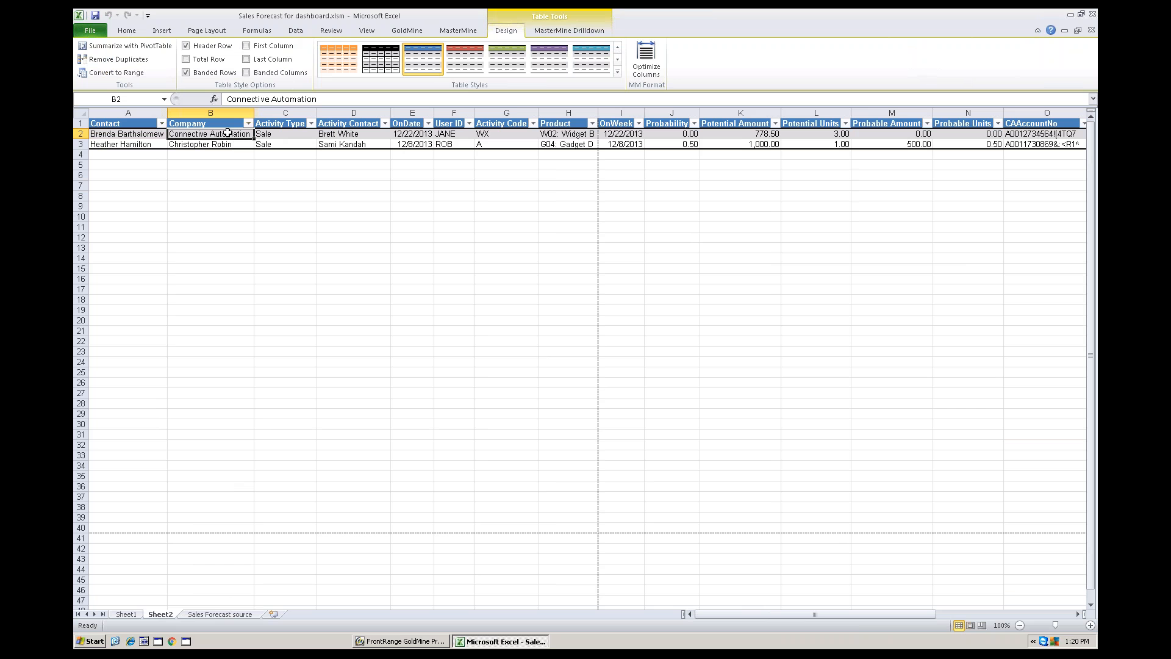
- Open the Connective Automation sale activity from Sheet2 for editing in GoldMine and reassign it to a different sales rep
click(552, 34)
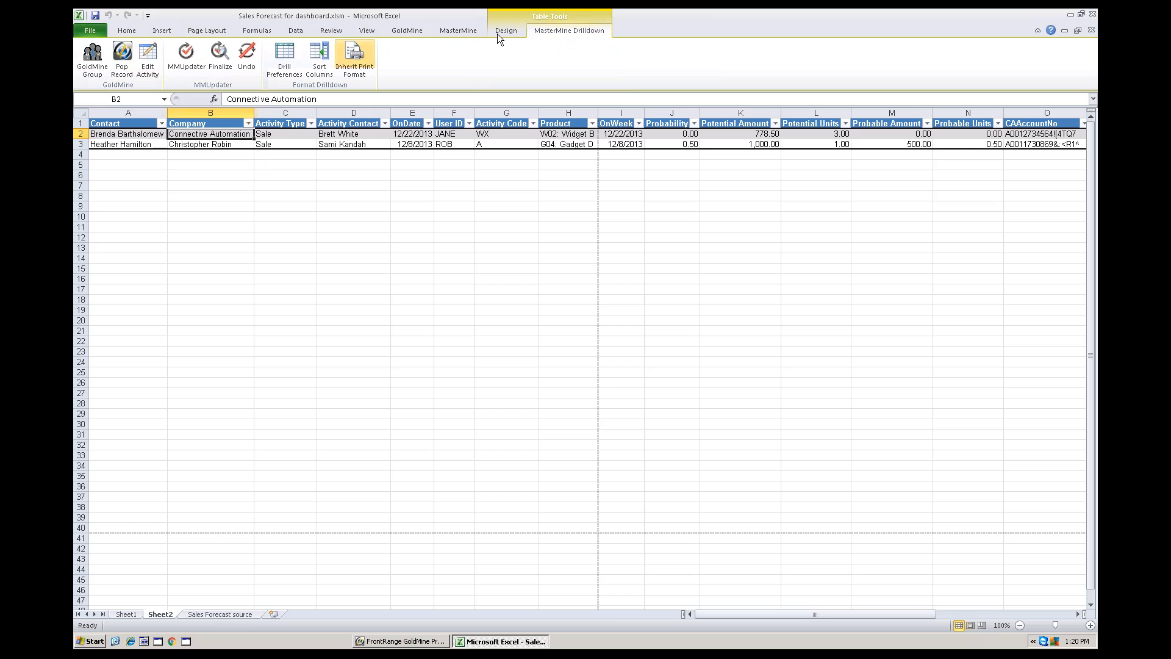
click(148, 53)
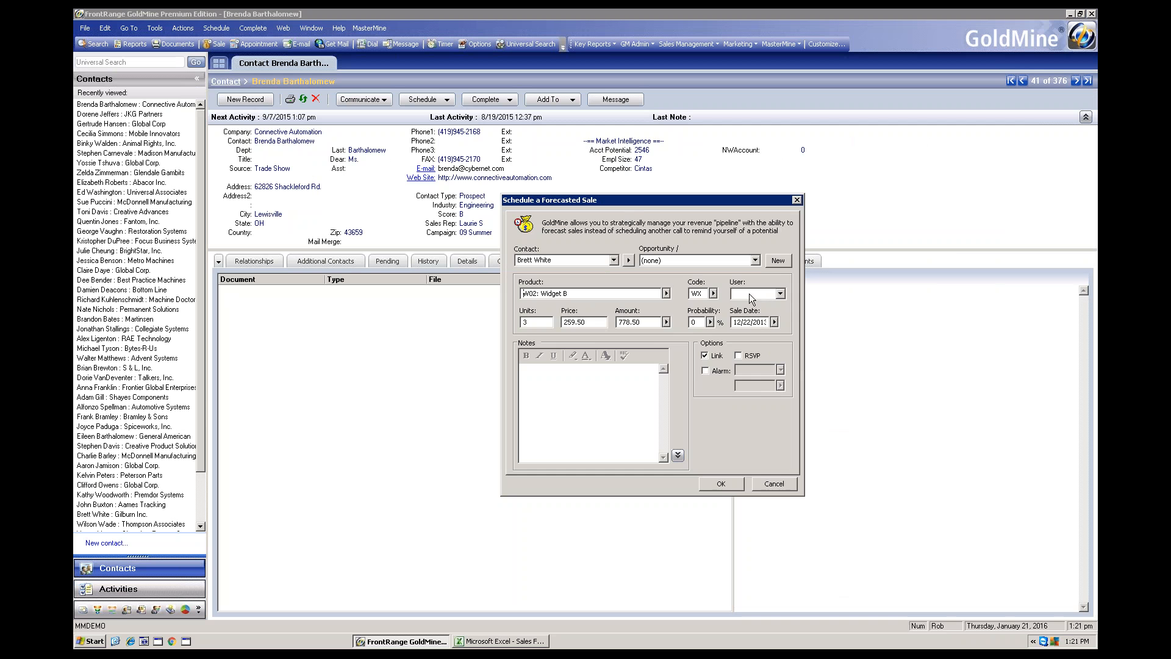
drag(642, 198, 643, 234)
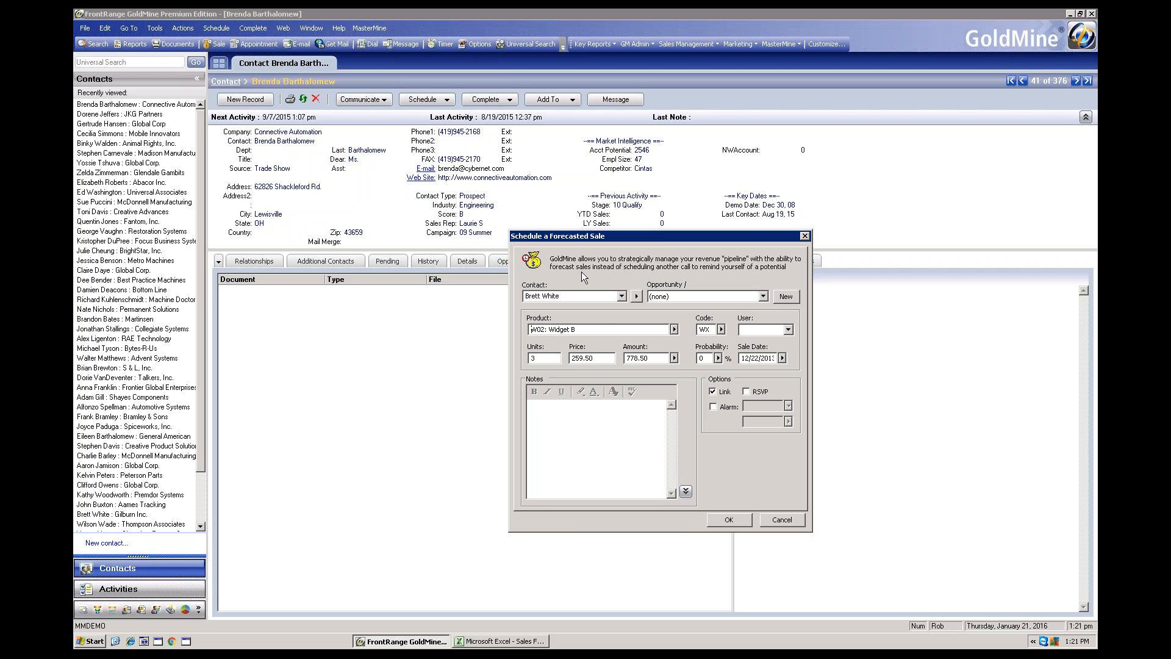
click(788, 329)
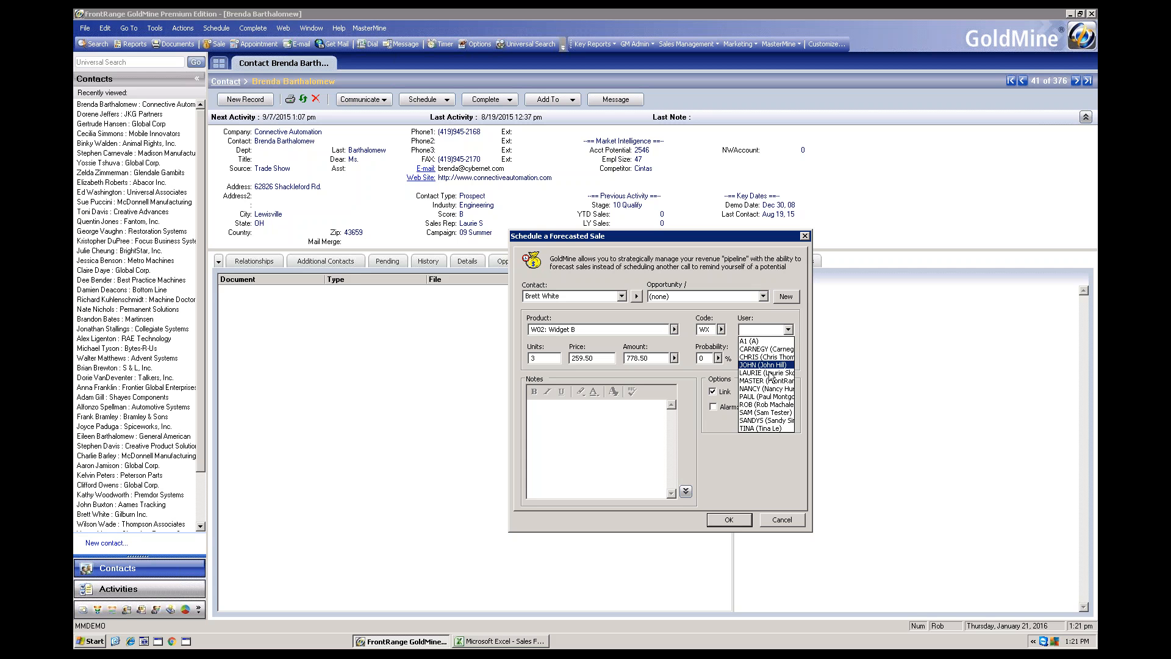
click(763, 373)
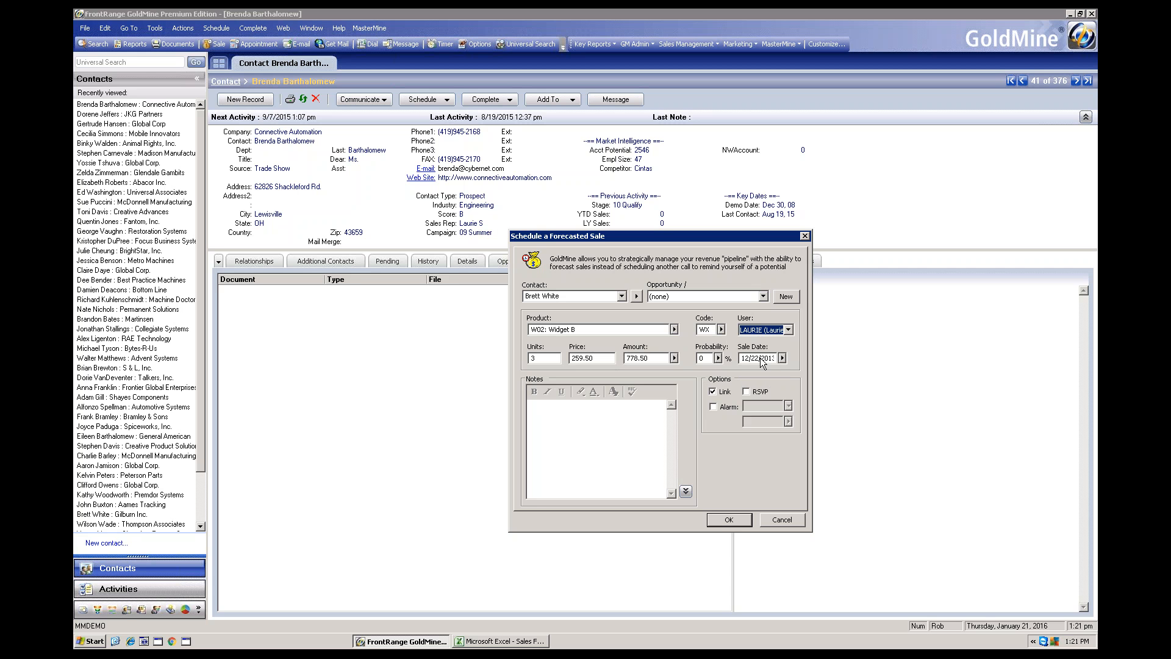
- Set the forecasted sale's date to 7/29/2016 and save the activity
click(782, 358)
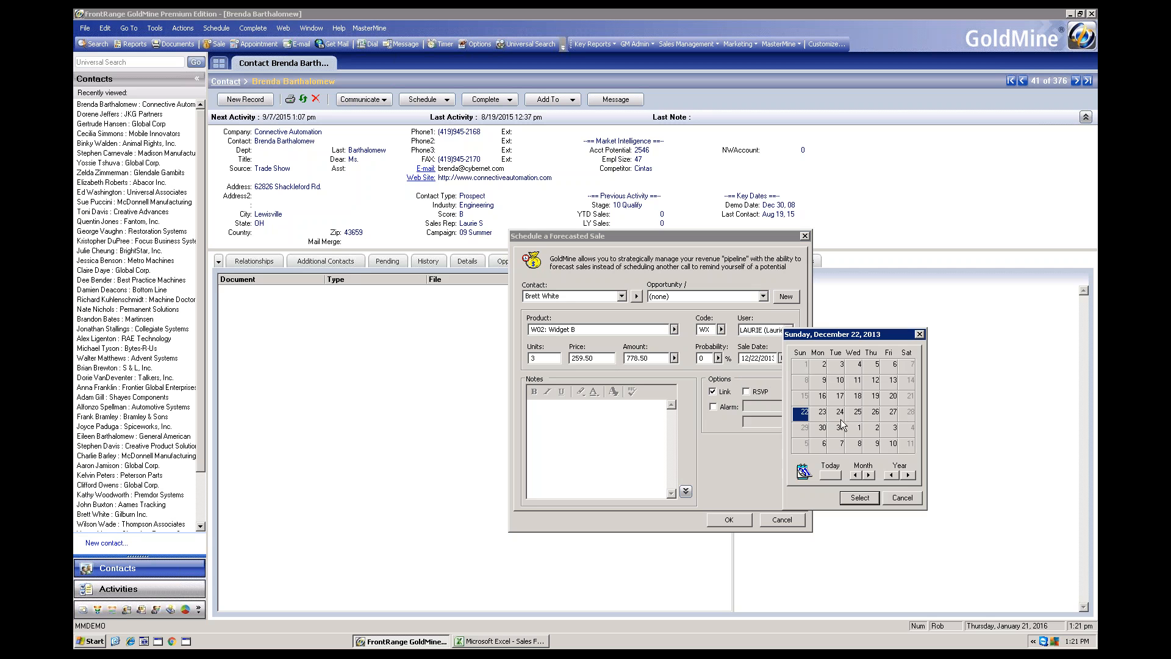
click(870, 475)
click(869, 475)
click(870, 475)
click(869, 475)
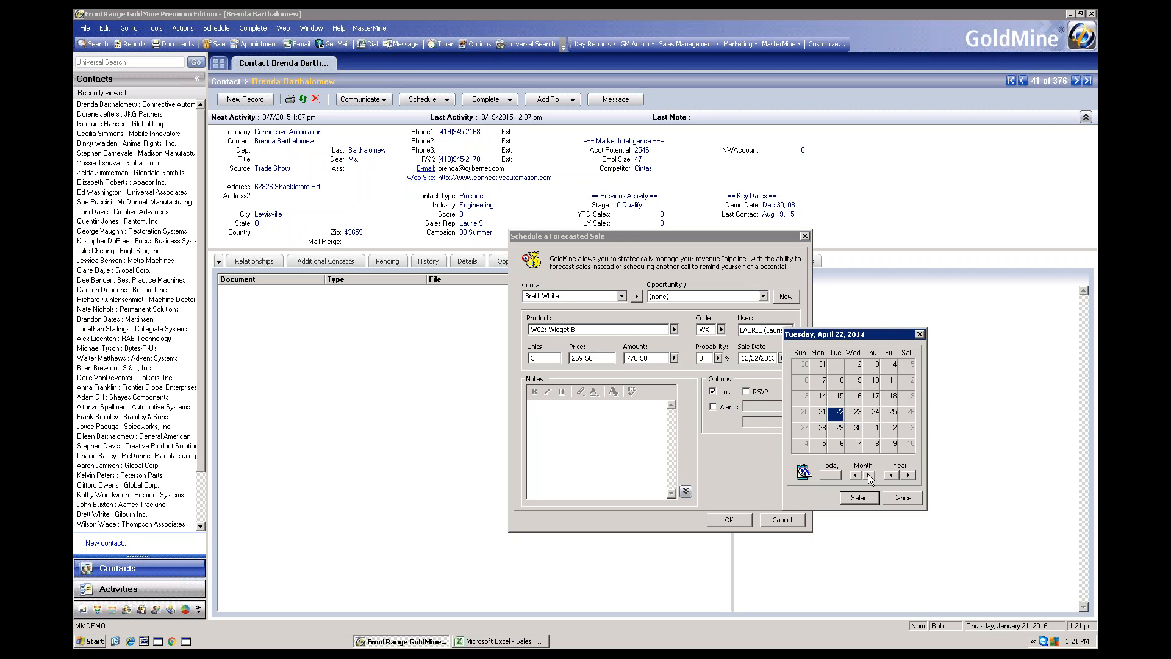
click(870, 475)
click(869, 476)
click(869, 475)
click(908, 475)
click(908, 475)
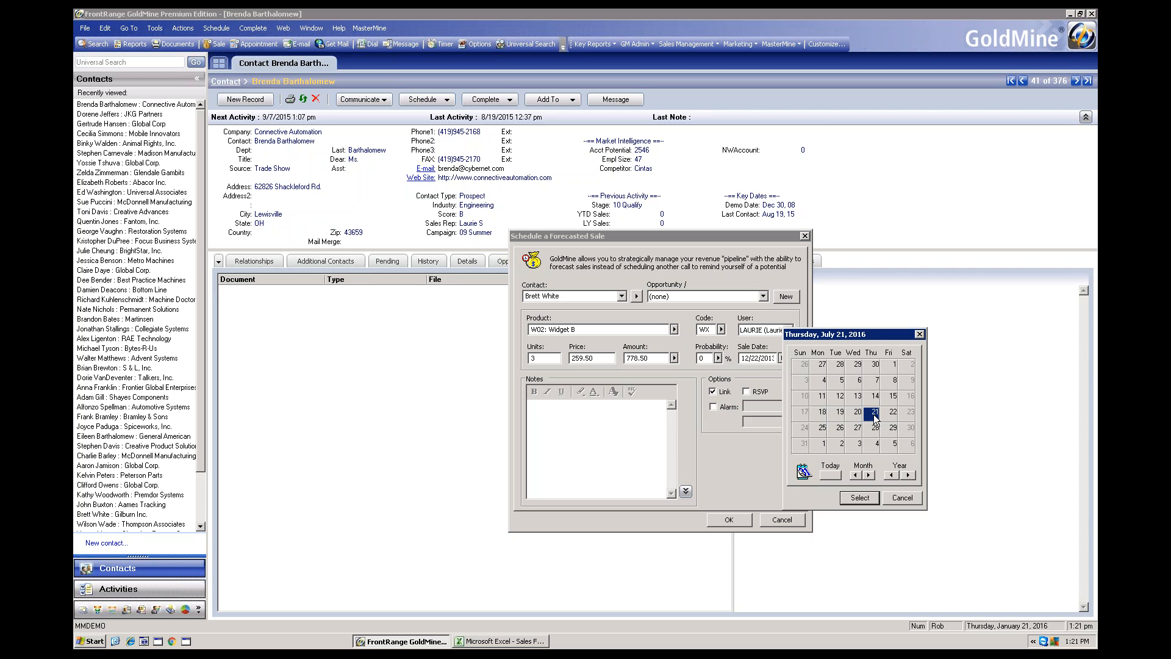
double_click(890, 432)
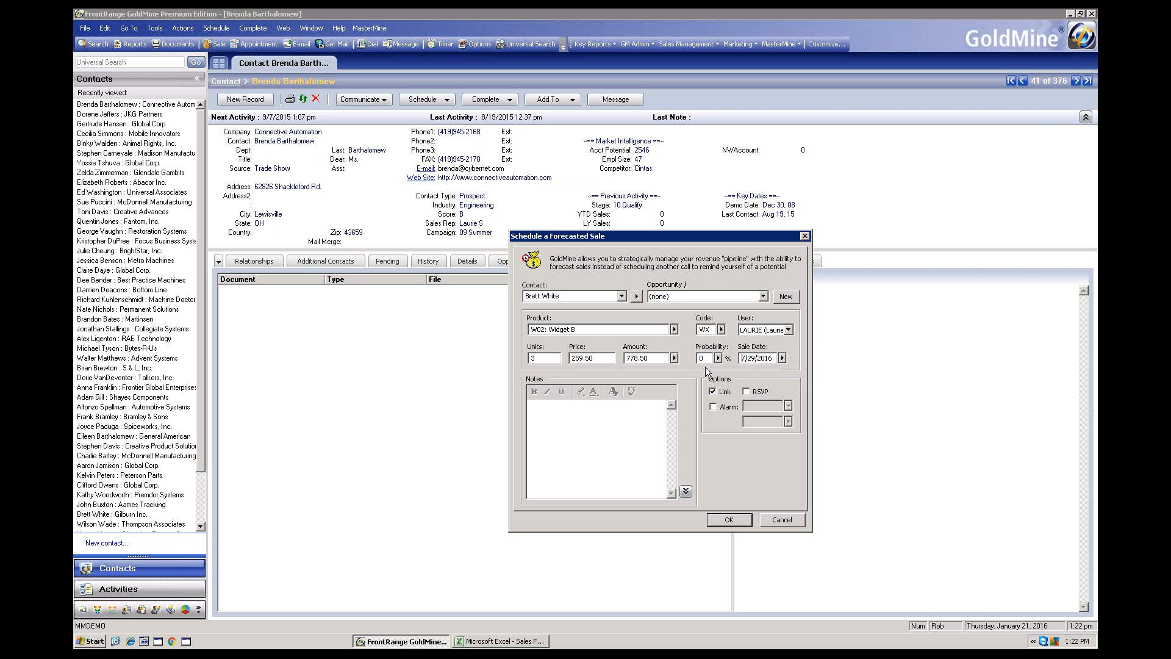
click(727, 519)
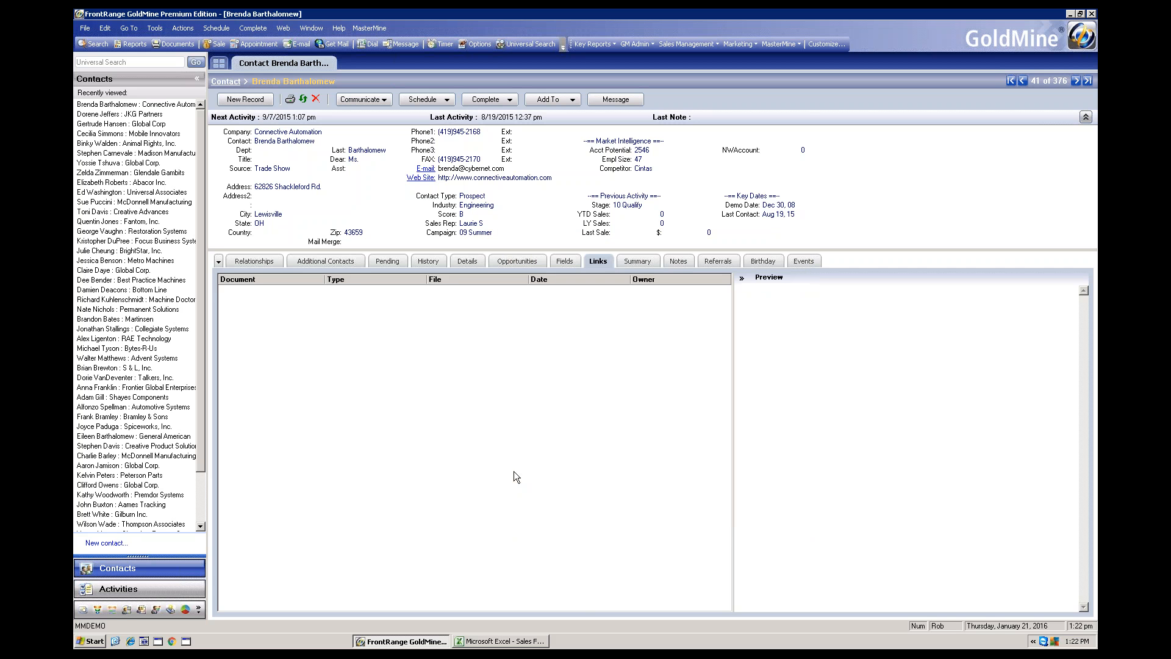
- Switch back to Excel, refresh the Sales Forecast source report and check the July 2016 CARecords value
click(506, 642)
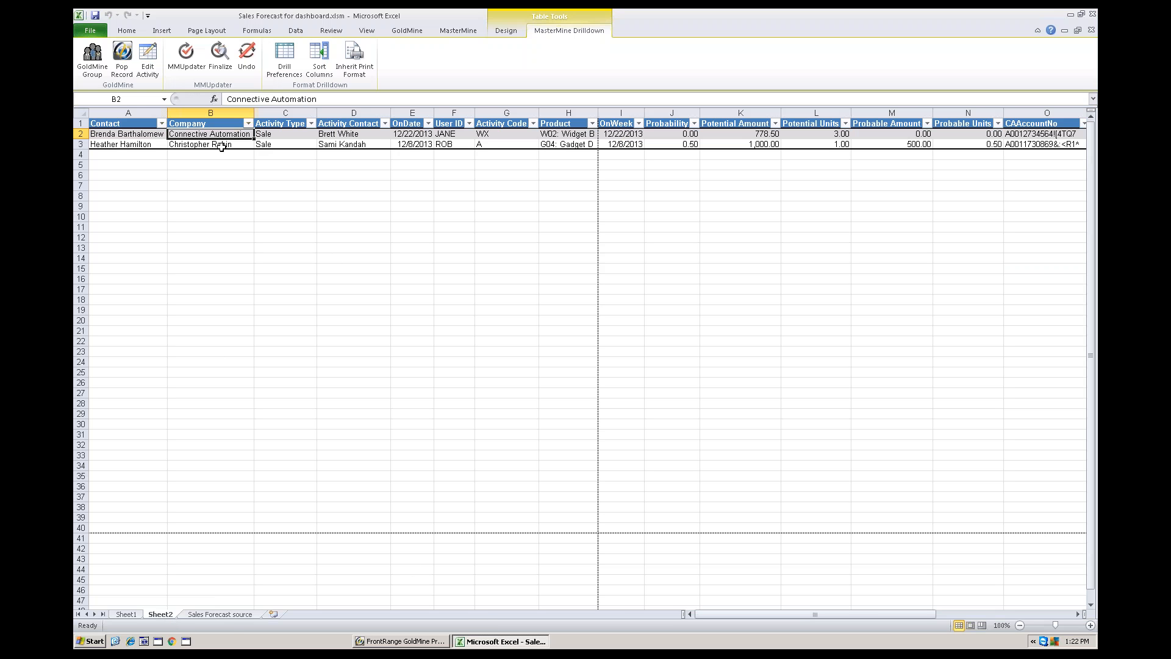
click(232, 616)
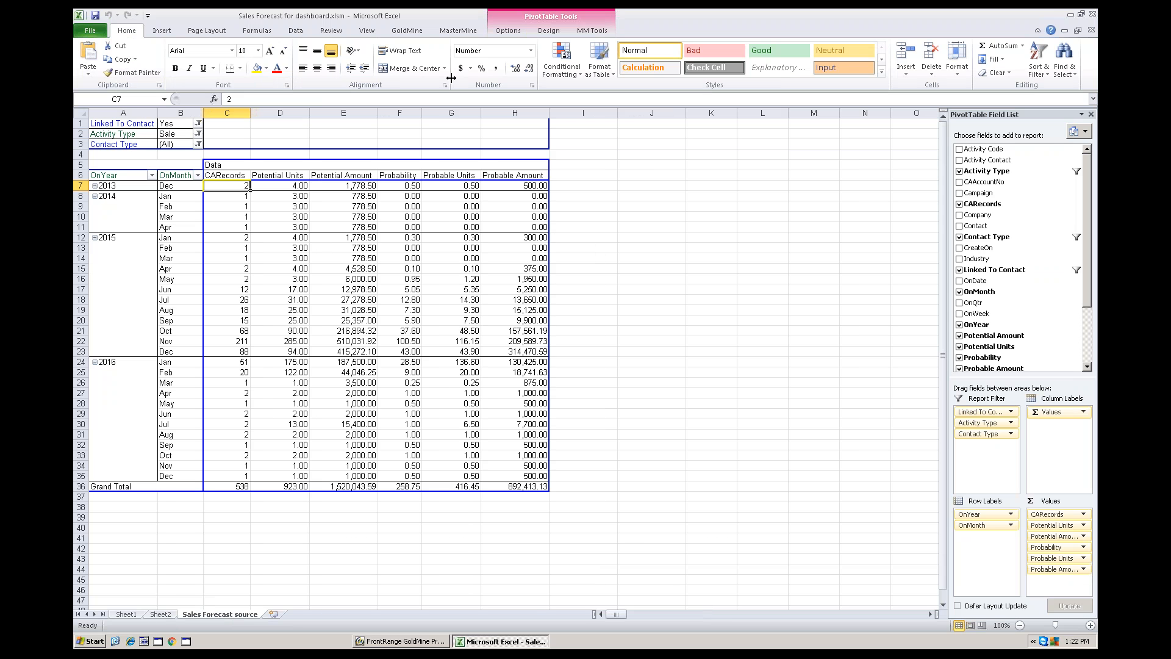
click(463, 29)
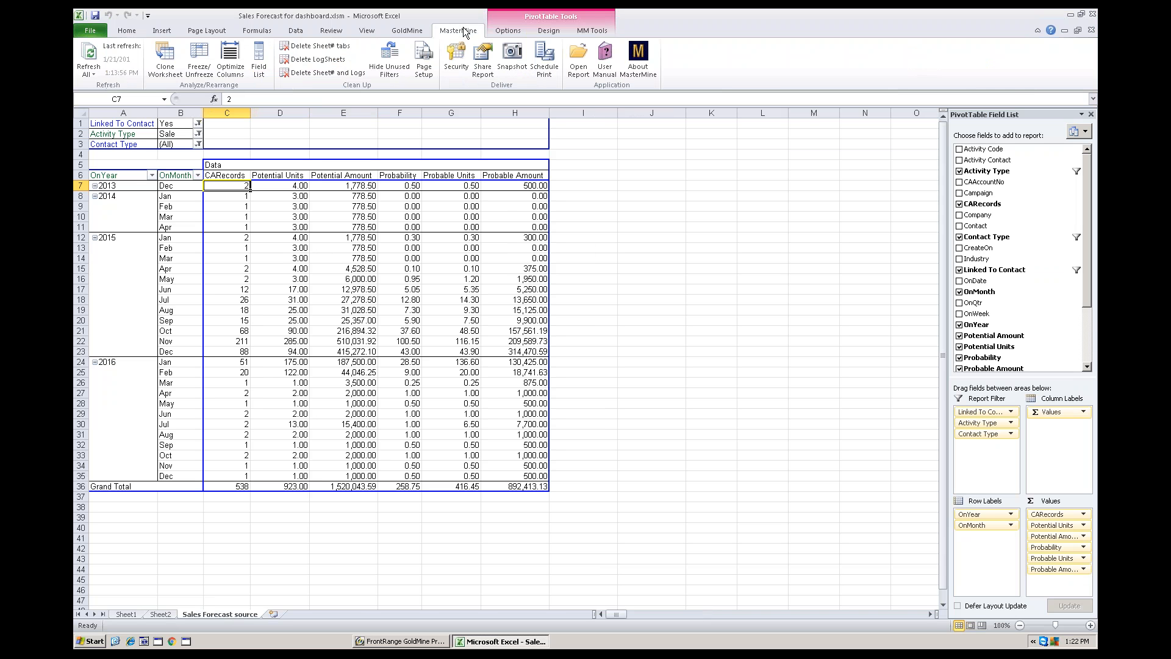
click(90, 54)
click(240, 425)
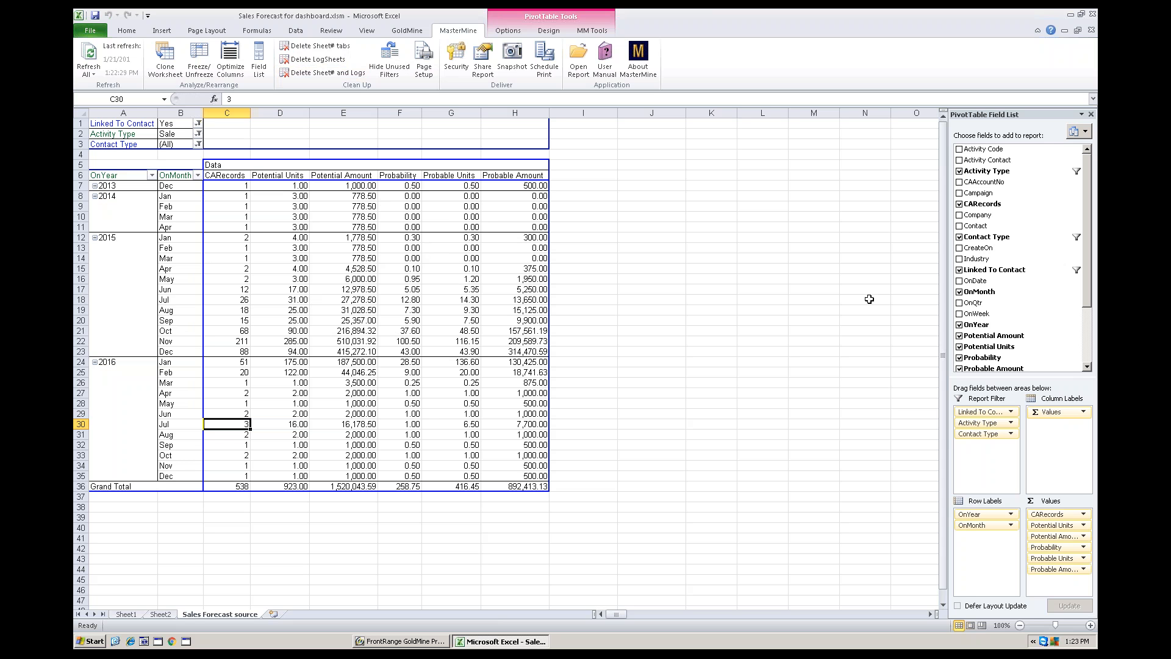
- Add User ID as a row field between OnYear and OnMonth and move OnMonth to the report filters
scroll(1088, 270, down, 3)
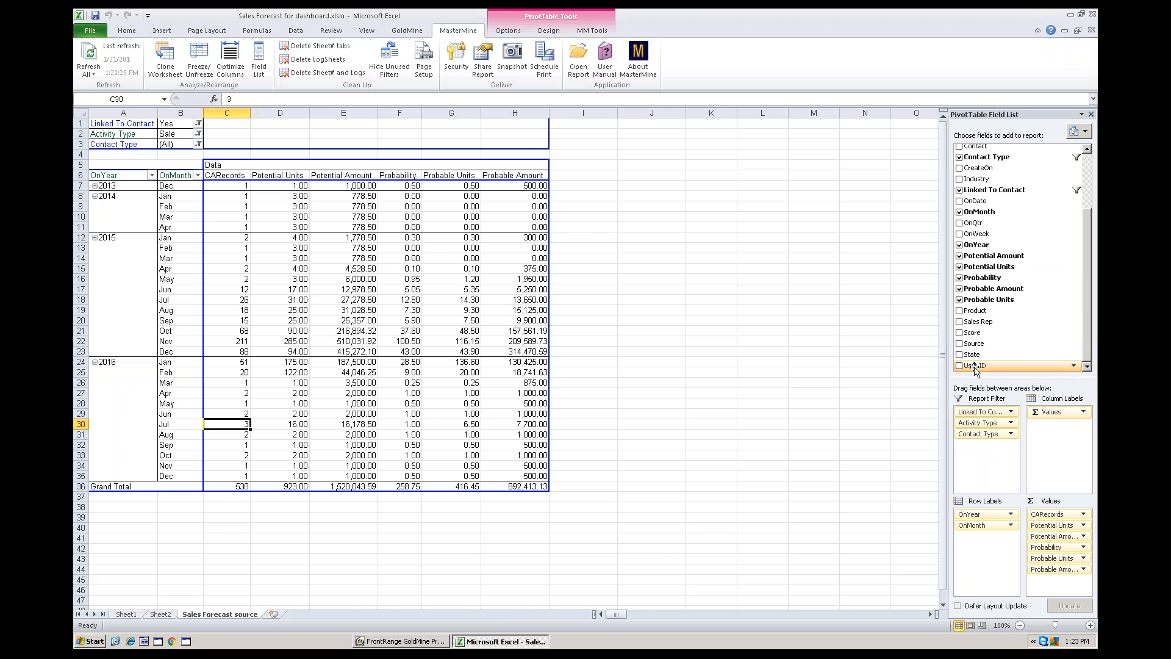
drag(974, 366, 157, 231)
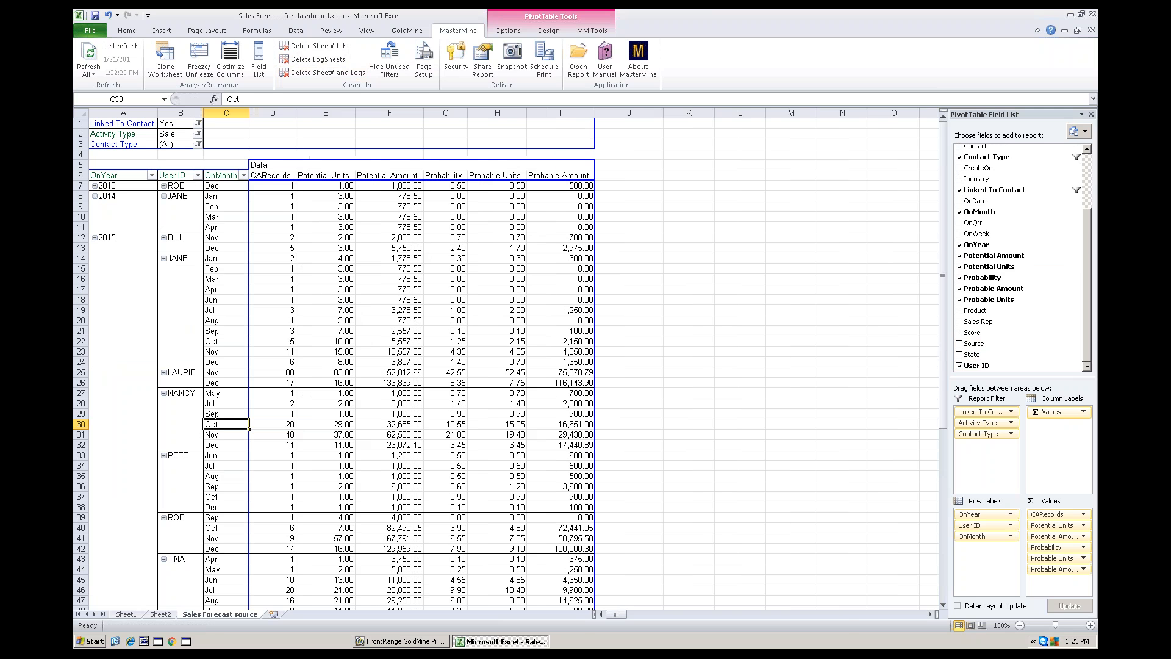
drag(220, 178, 164, 160)
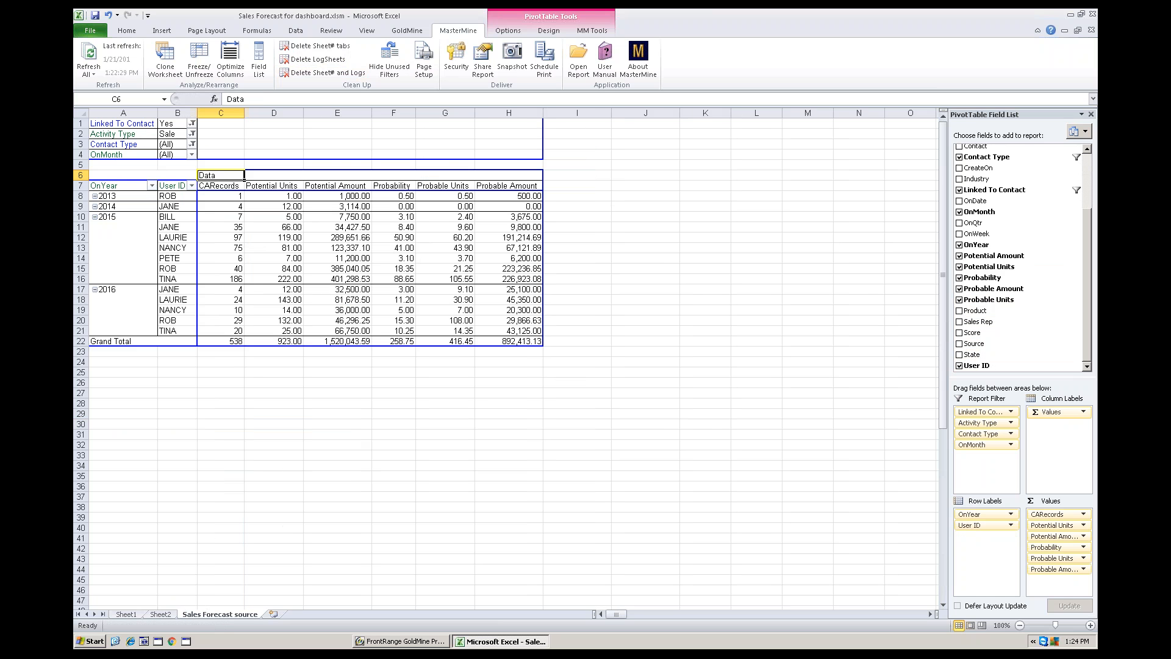
- Review the yearly rows by User ID and swap User ID into the report filters, with OnMonth back as row field
click(189, 197)
click(239, 196)
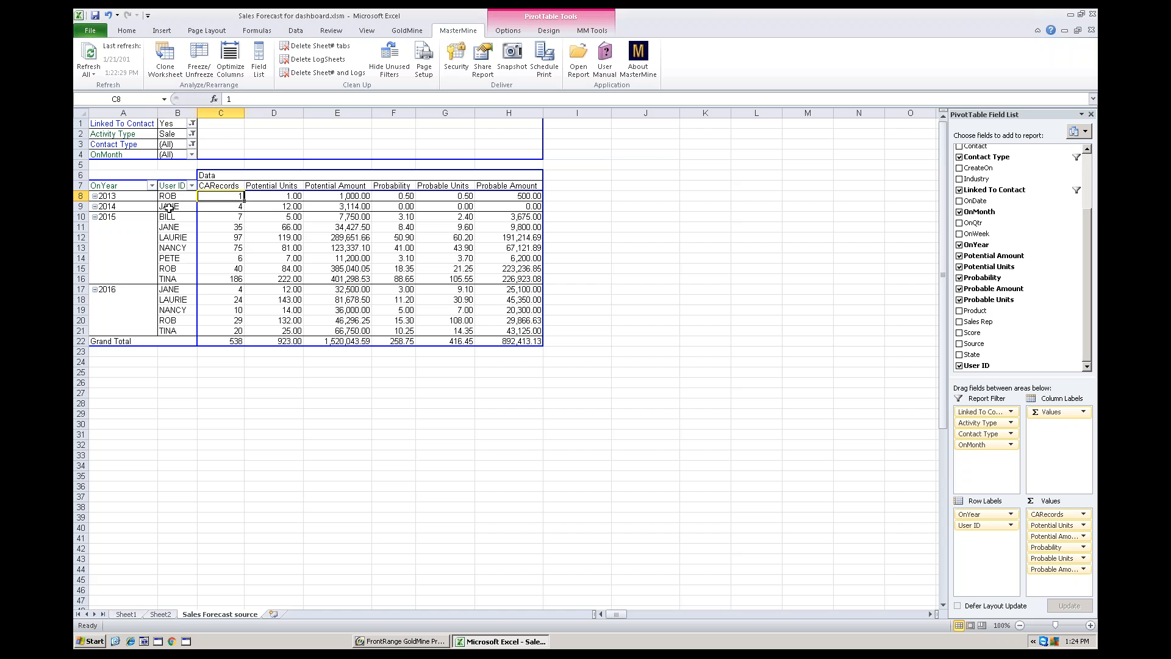
click(168, 207)
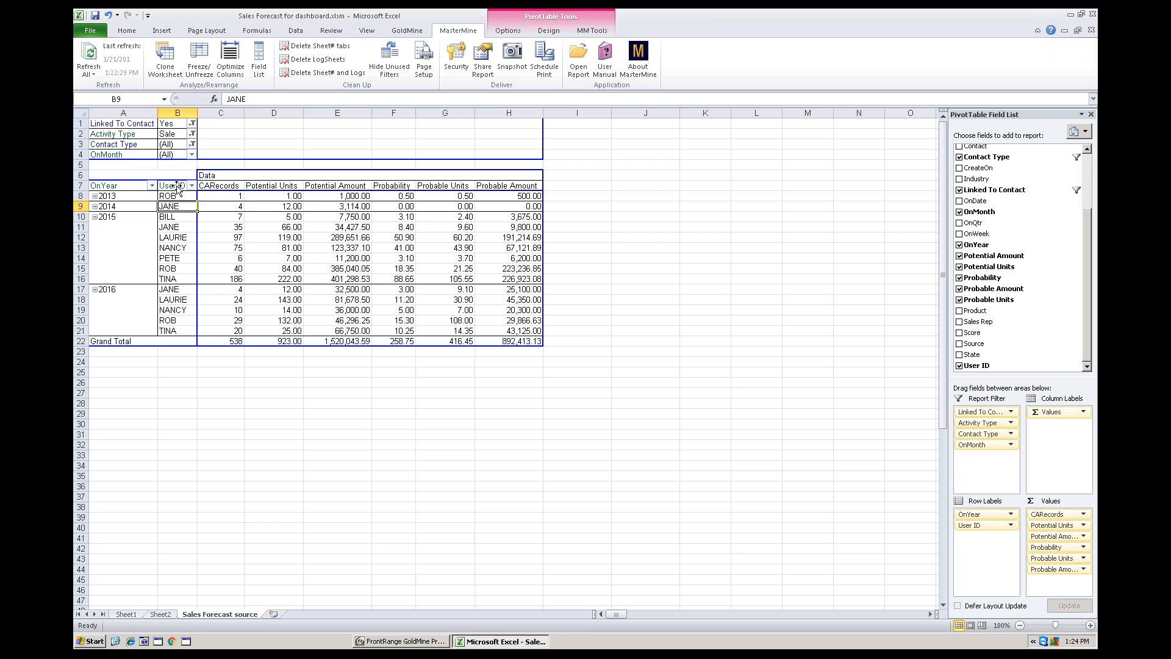
drag(176, 185, 153, 218)
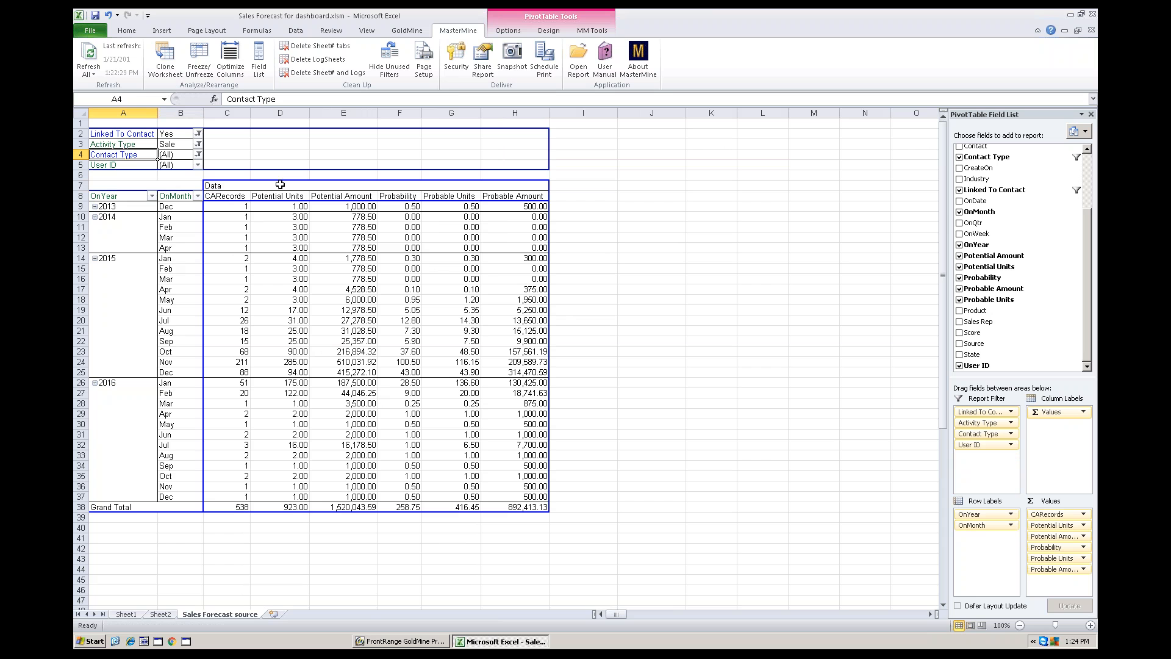
- Clone the Sales Forecast source worksheet and rename the copy "By Sales Rep"
click(164, 58)
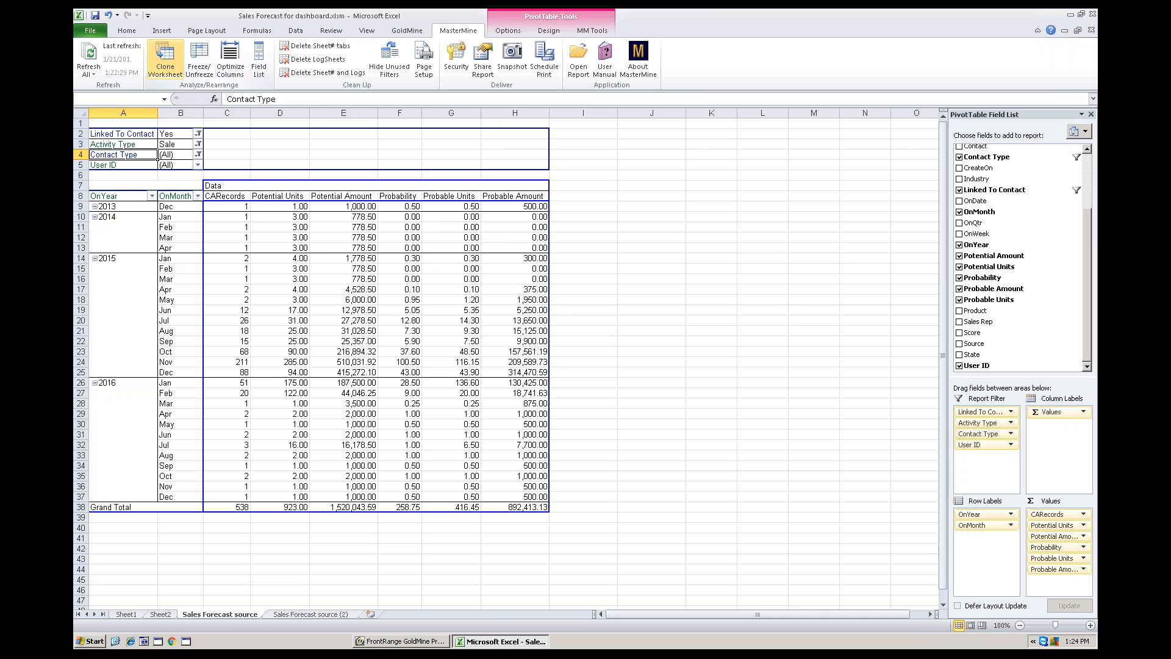
double_click(312, 614)
text(By Sales Rep)
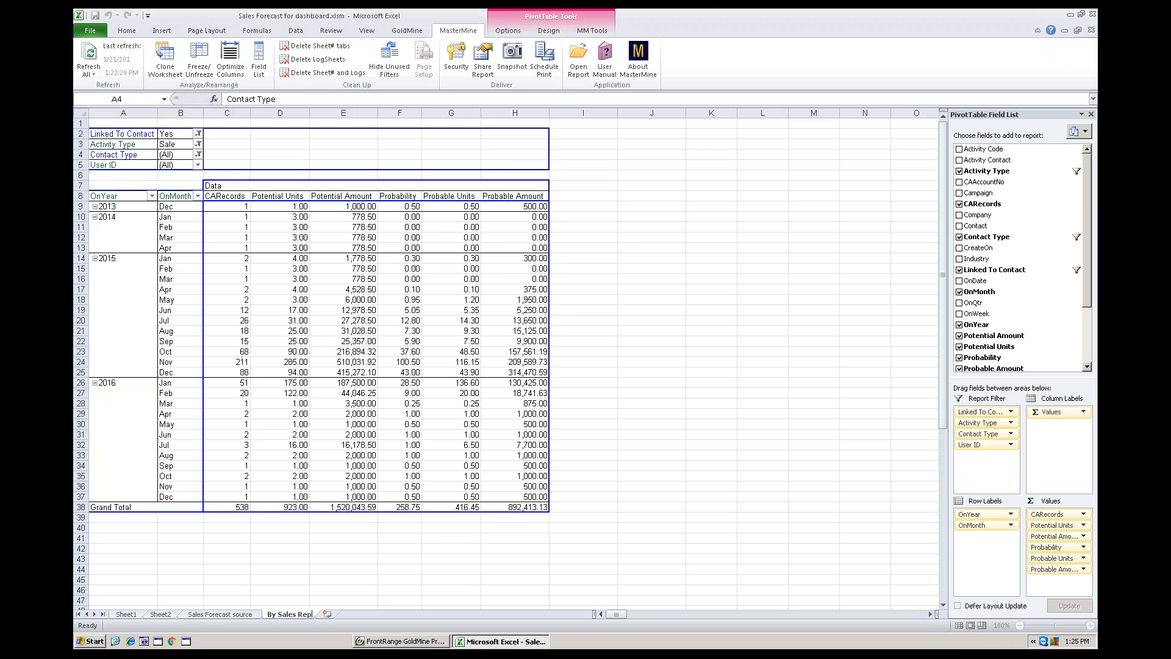
key(Return)
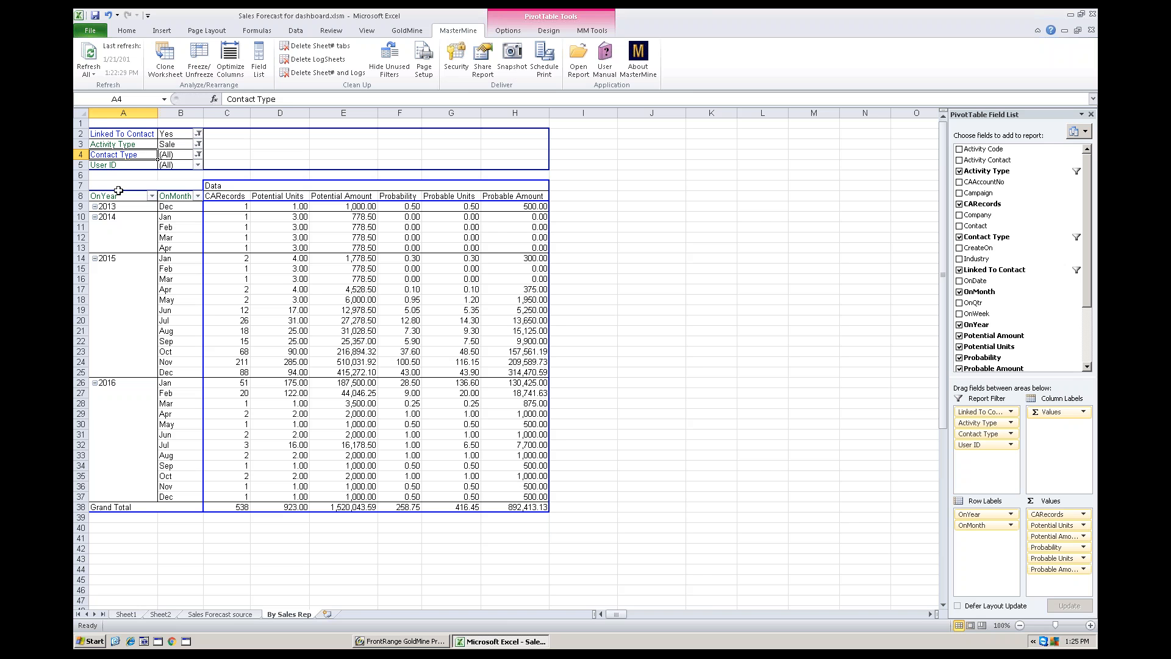
- Move OnYear from the row fields to the report filters and filter the pivot table to 2015
drag(119, 191, 189, 165)
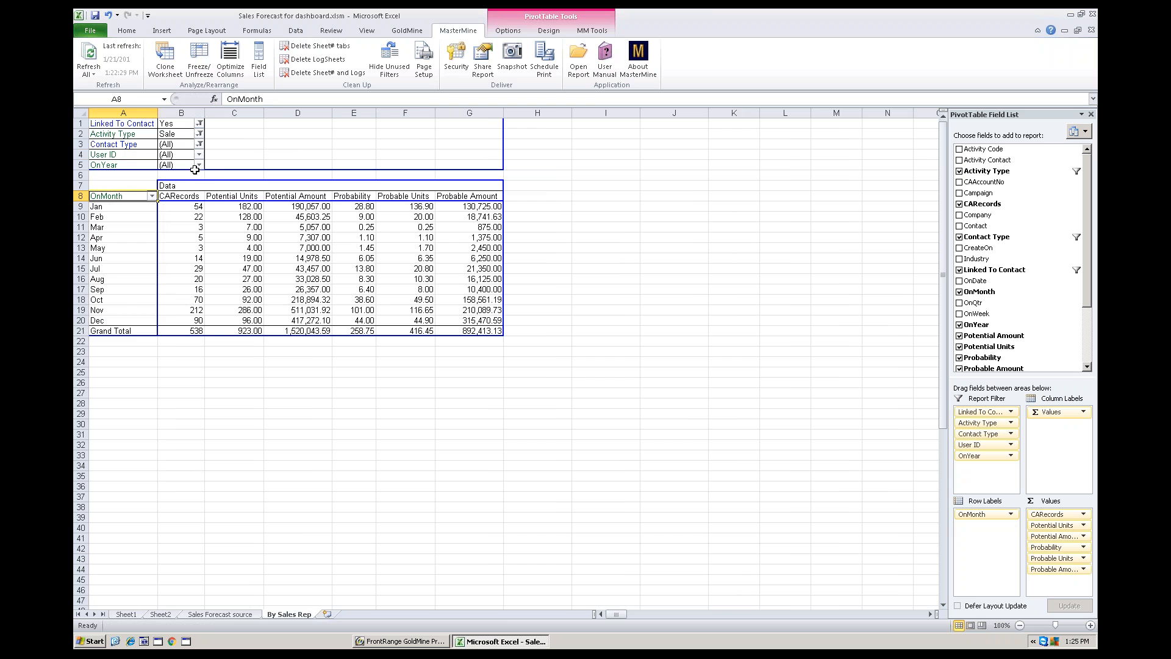
click(198, 164)
click(103, 232)
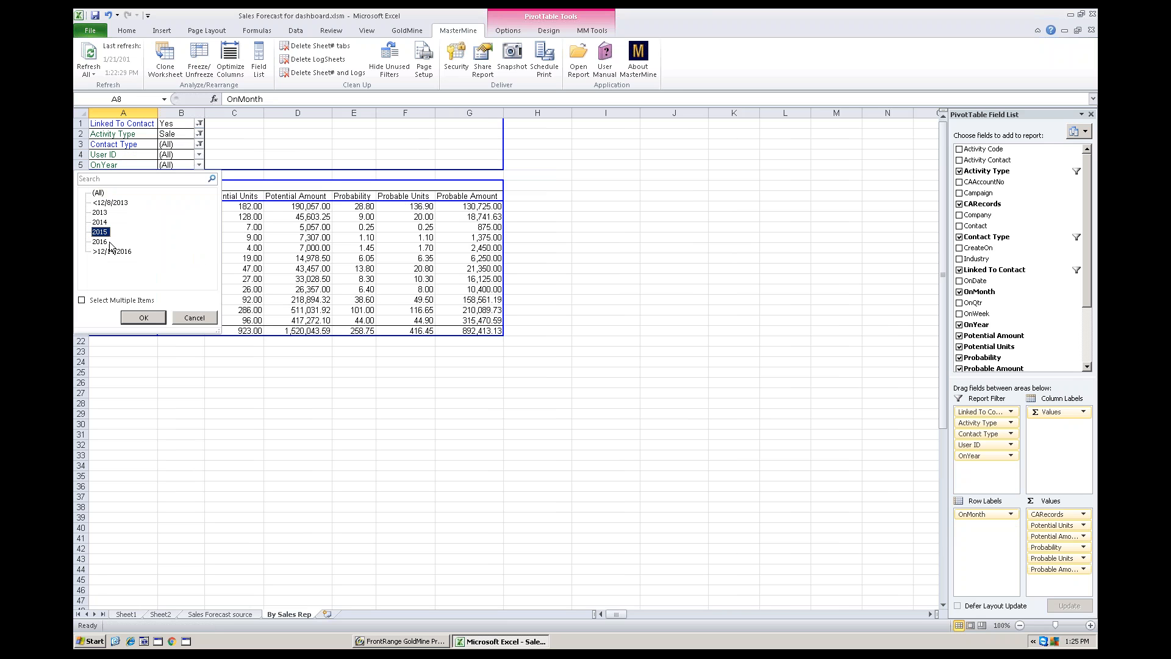
click(143, 317)
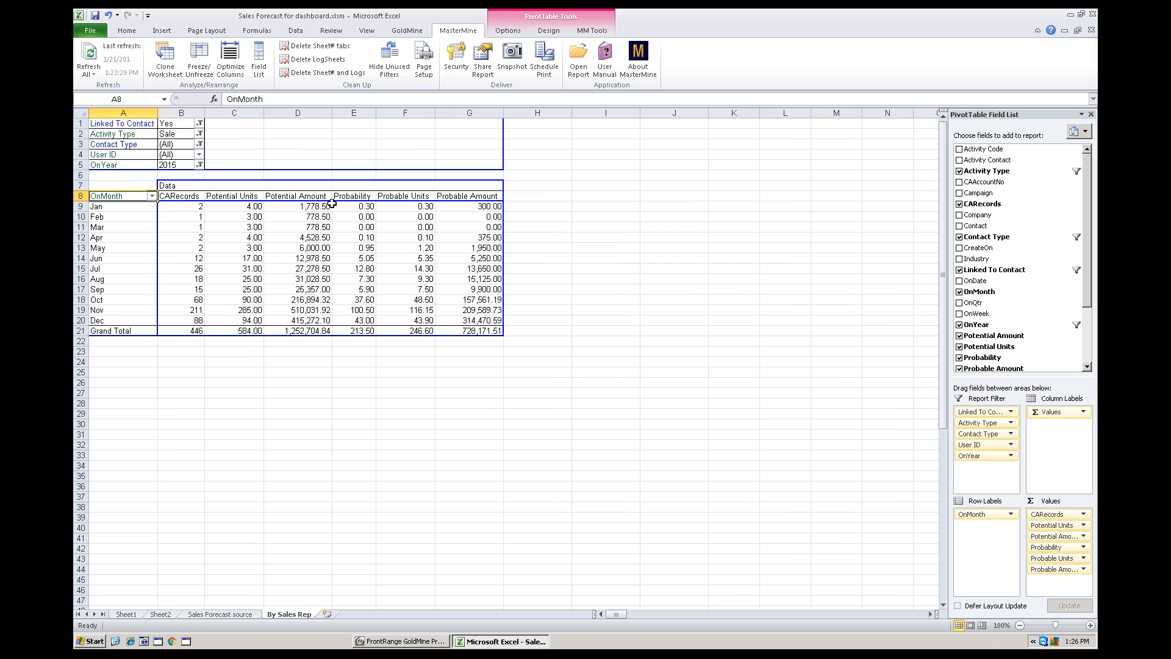
- Try User ID as a column field above the data values and return it to the report filters
click(302, 235)
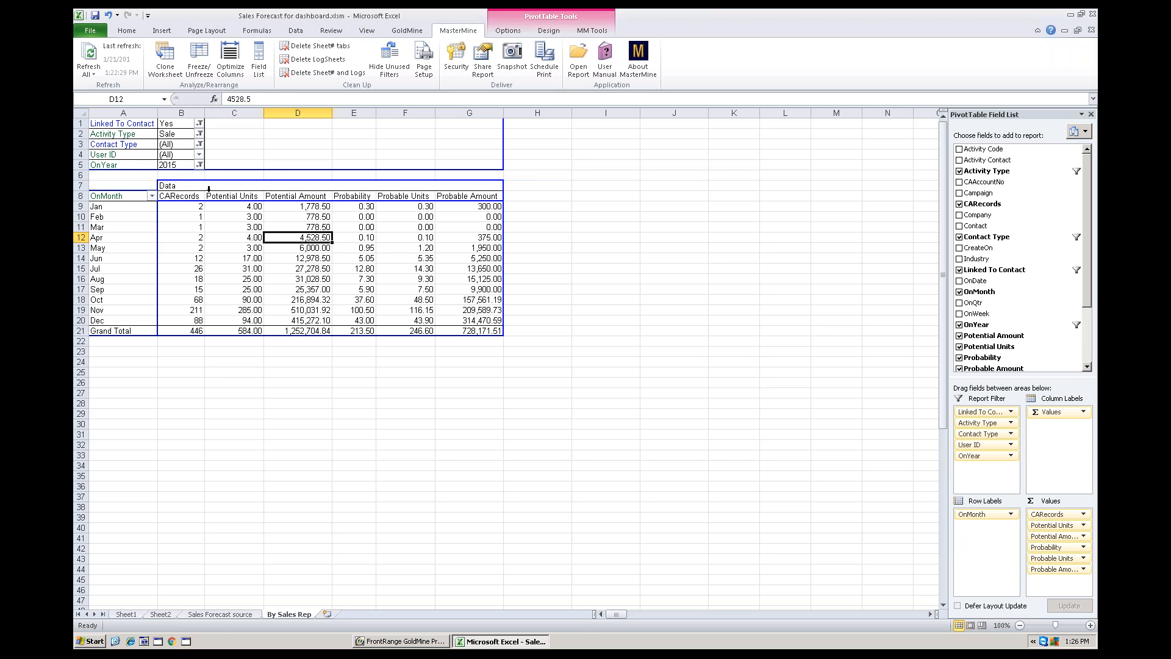
drag(125, 154, 195, 197)
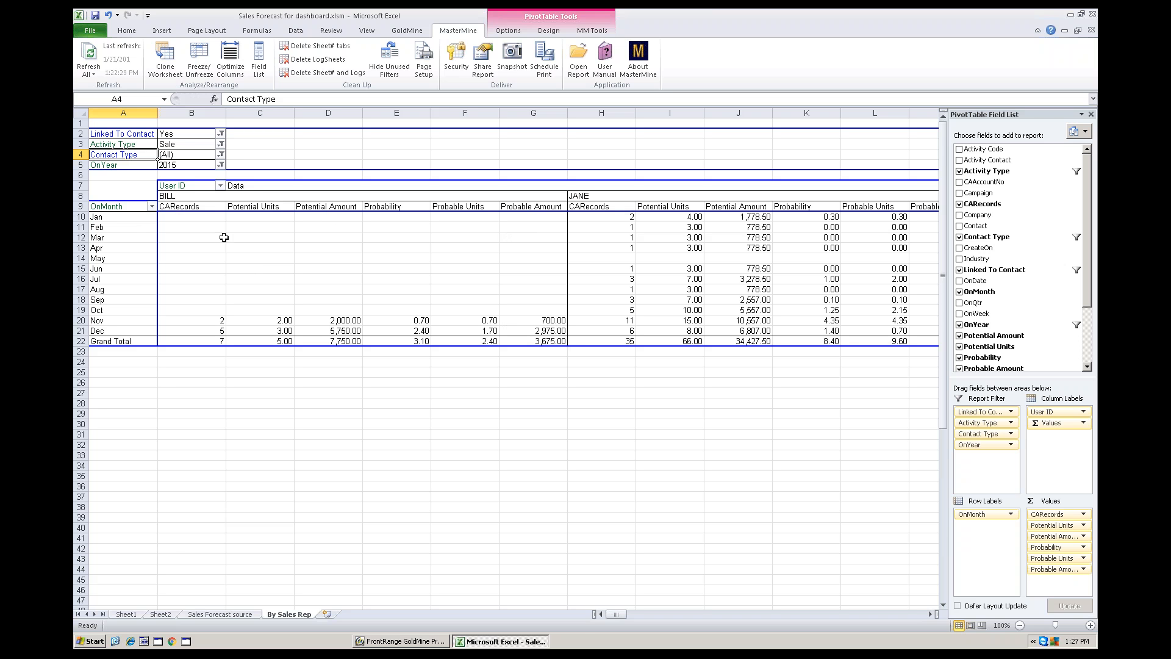
drag(177, 186, 119, 171)
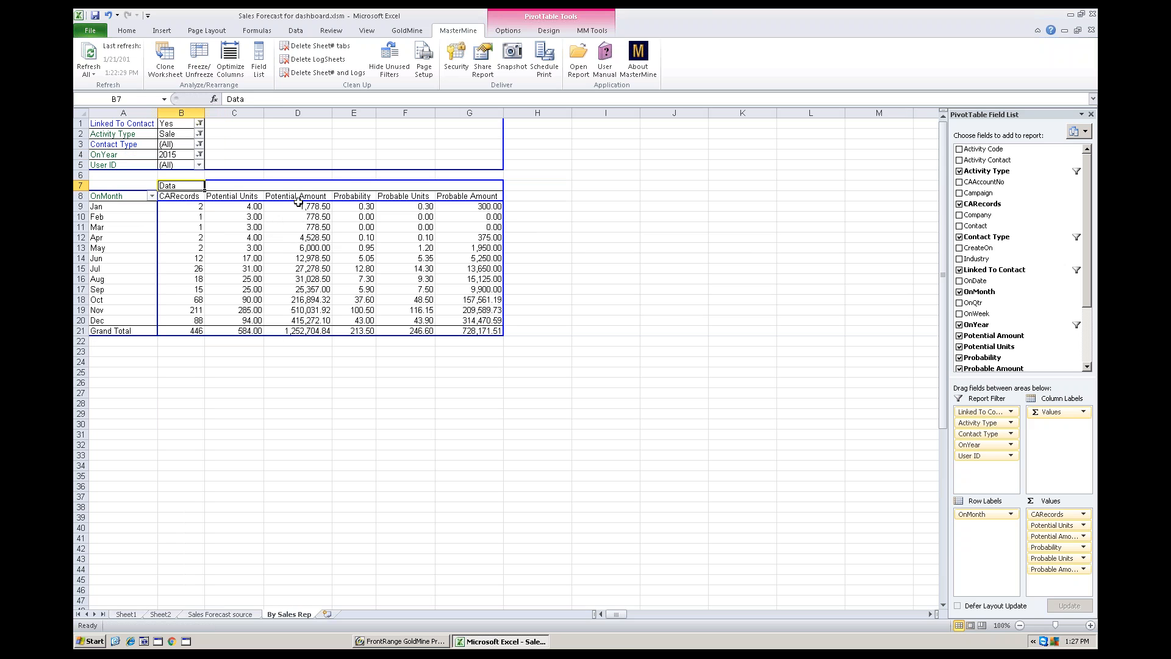
- Remove CARecords, Potential Units and Probability from the data values of the By Sales Rep pivot table
click(189, 197)
right_click(189, 196)
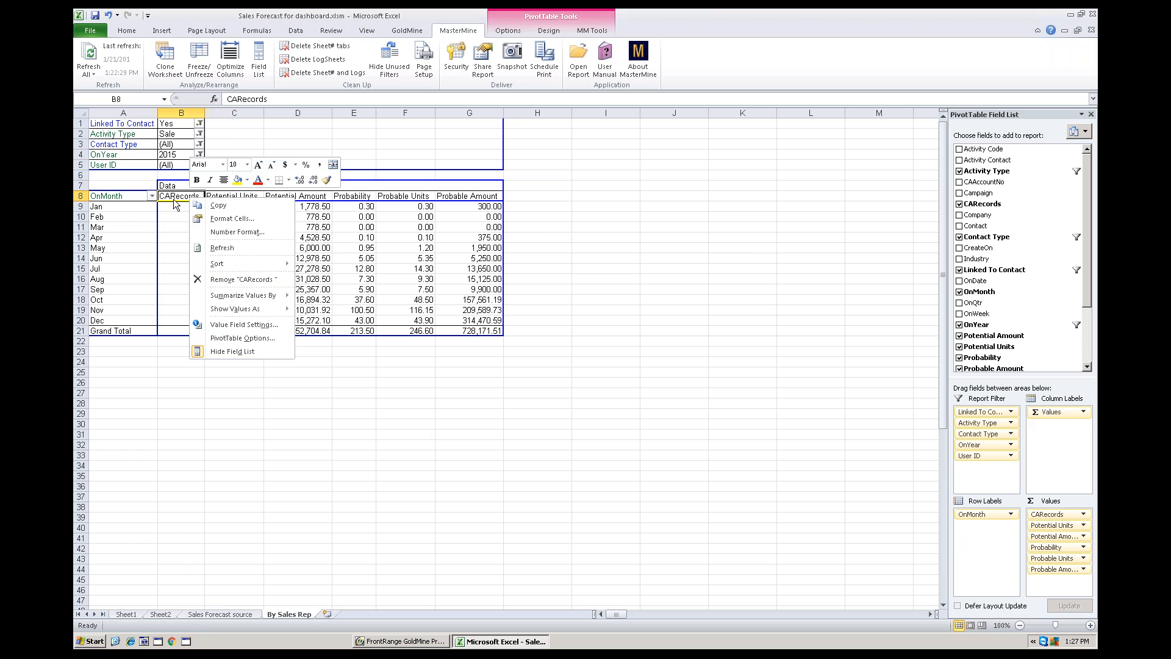
click(232, 280)
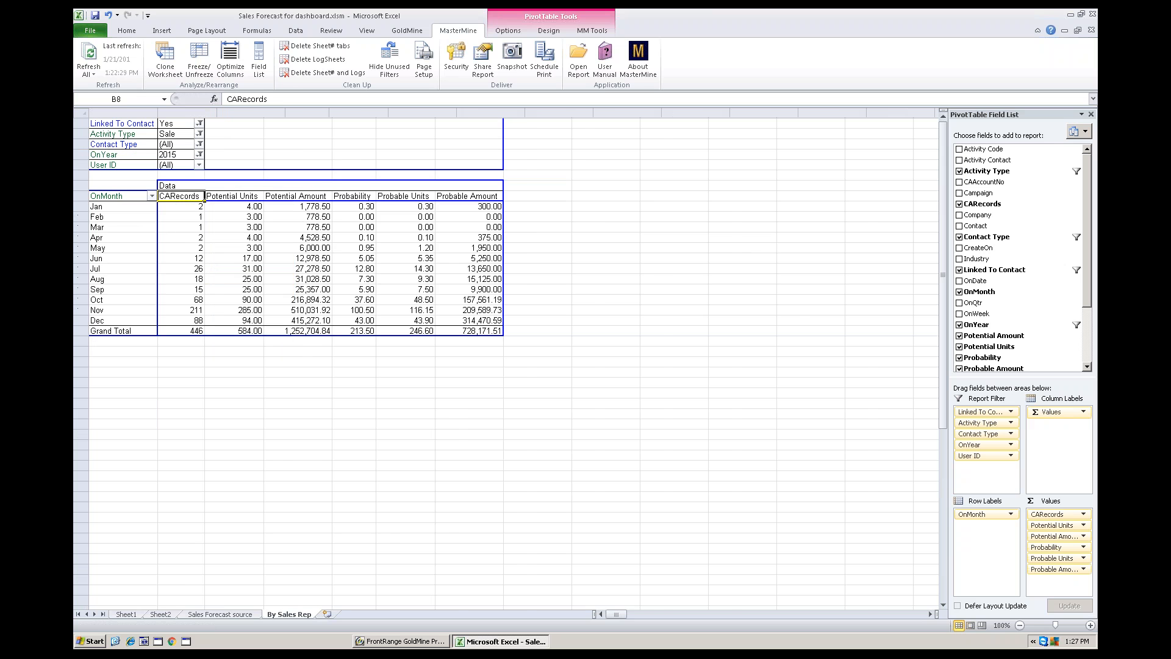
right_click(189, 197)
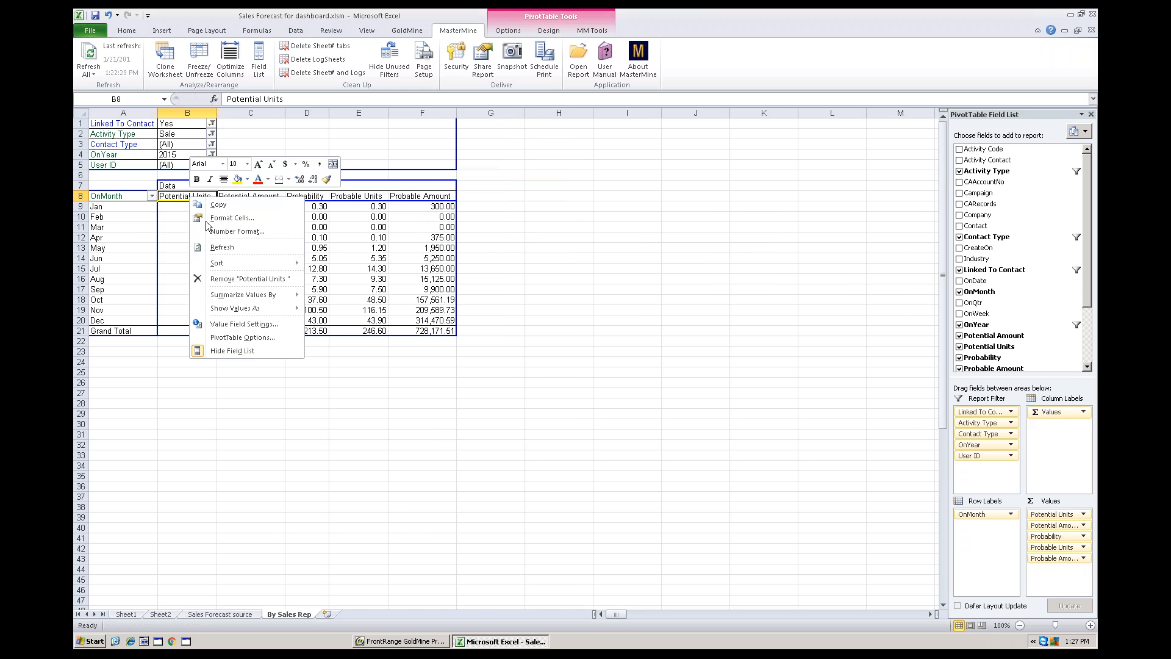
click(227, 281)
right_click(260, 198)
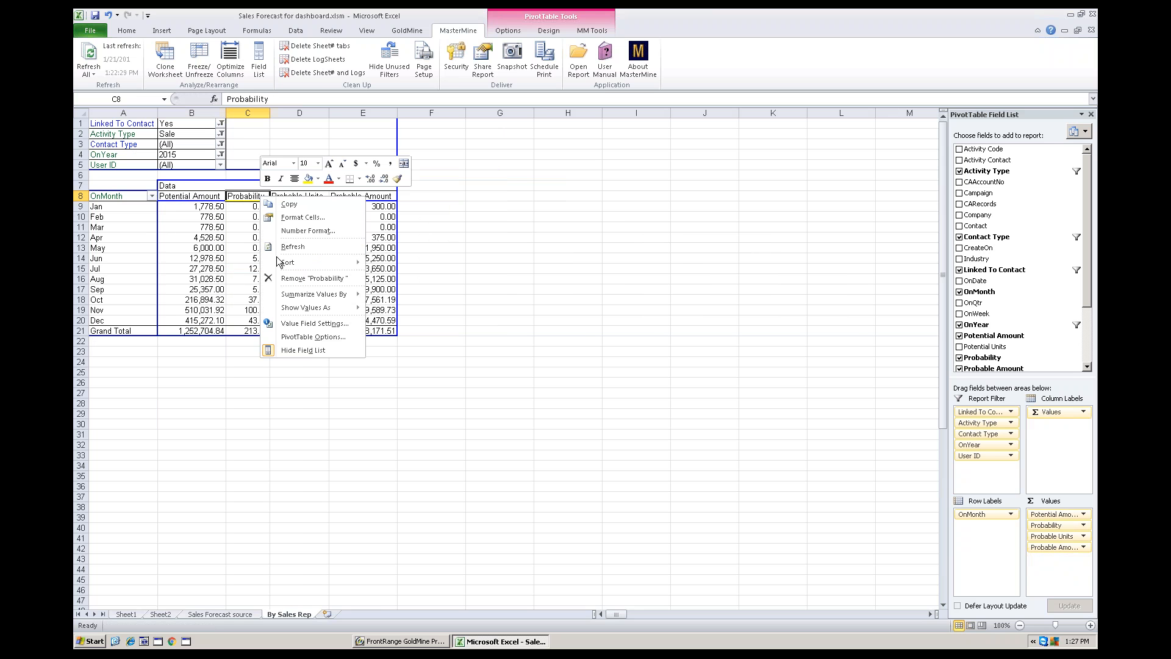
click(297, 279)
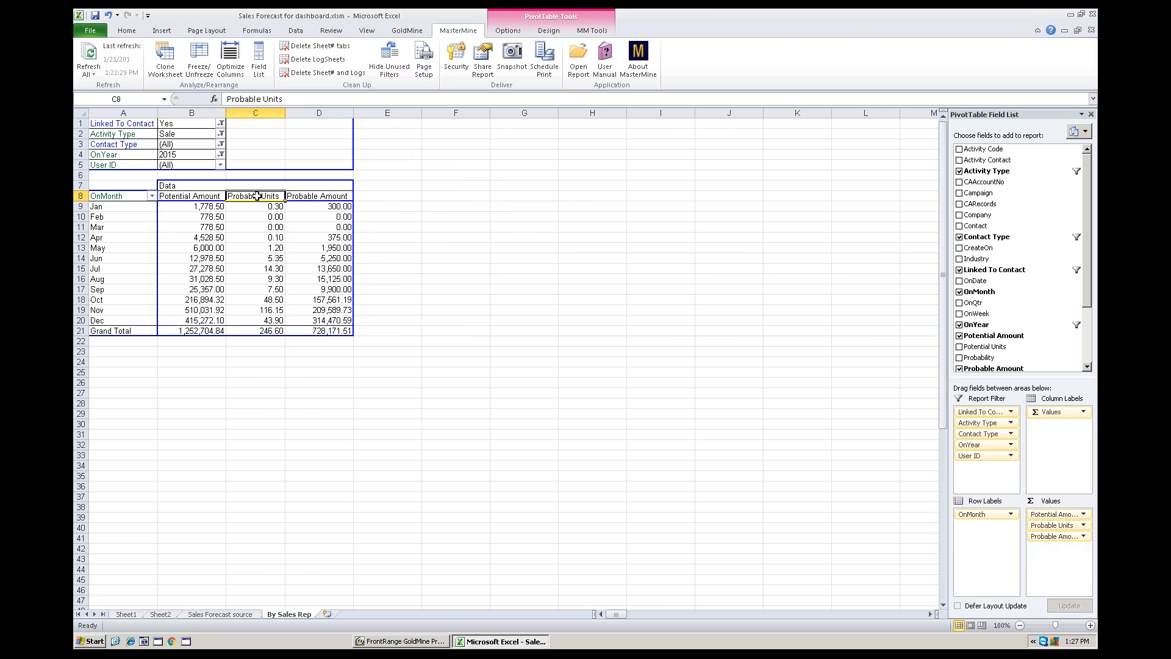
- Remove Probable Units and Probable Amount from the pivot table's data values, keeping only Potential Amount
right_click(255, 196)
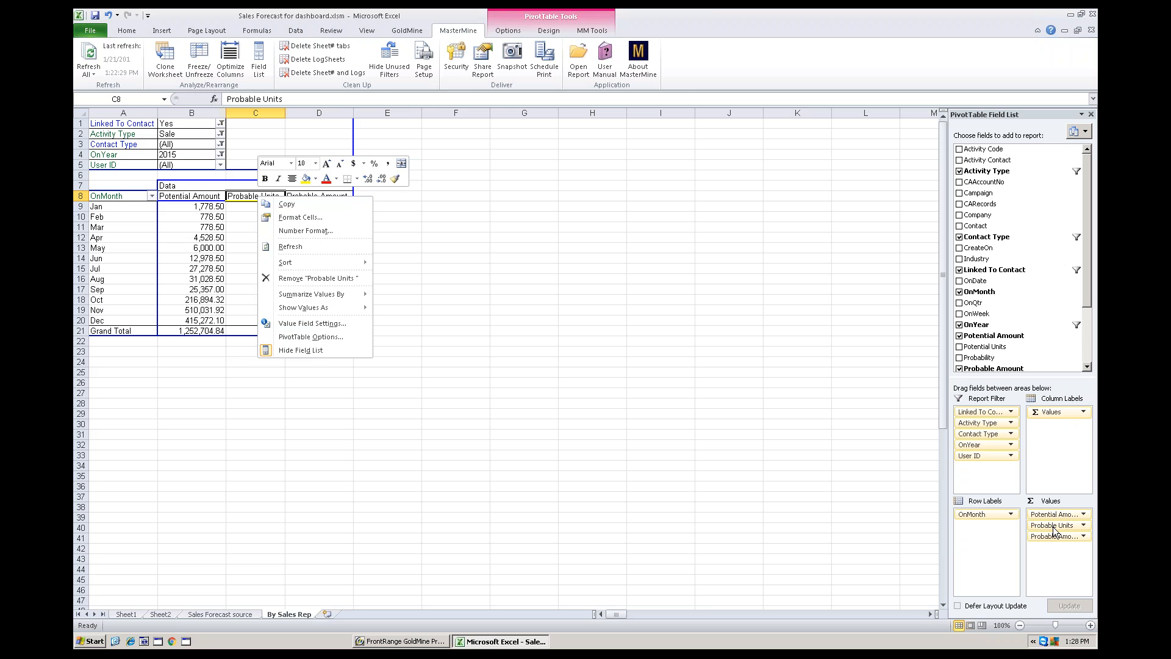
click(244, 196)
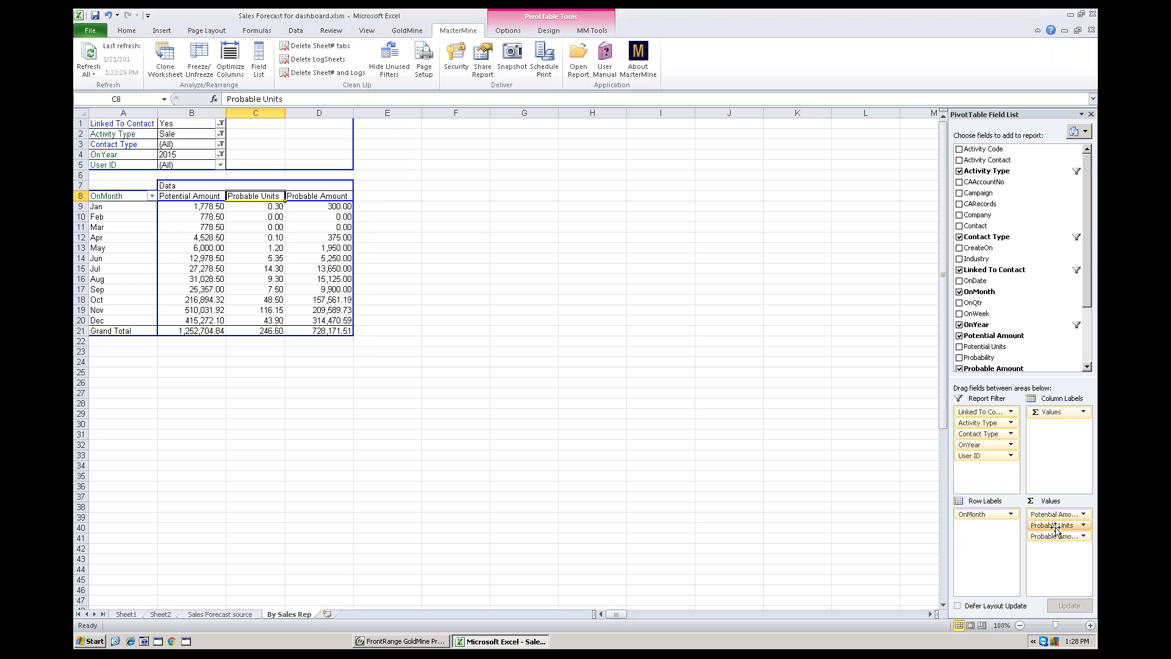
drag(1056, 528, 992, 330)
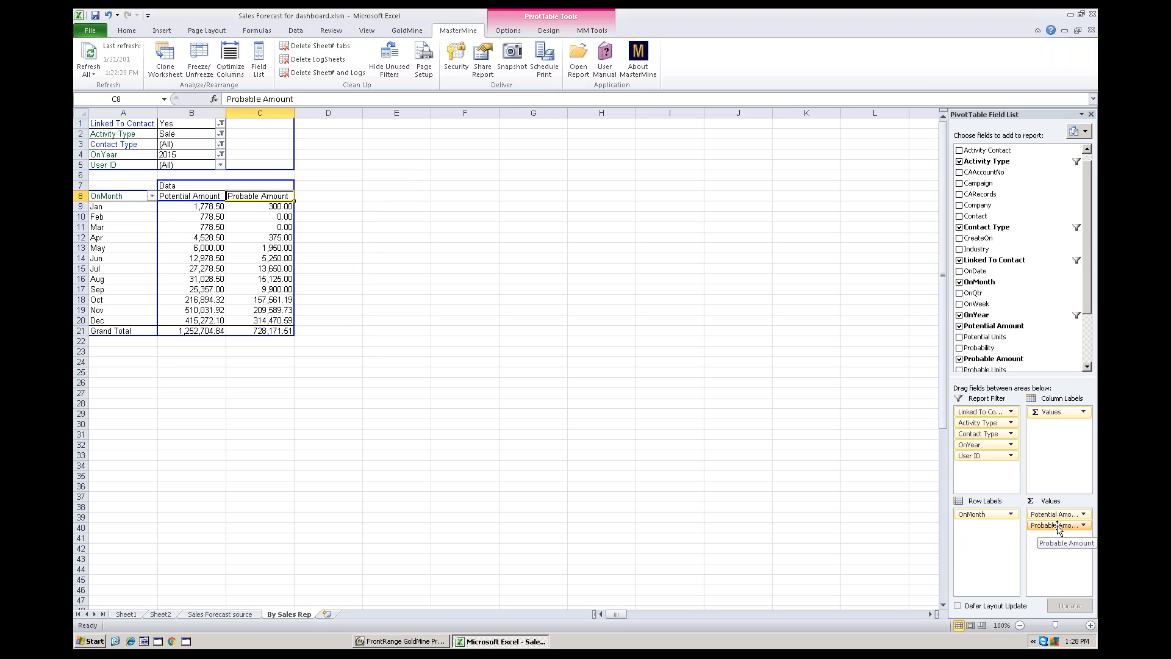
drag(1057, 528, 979, 316)
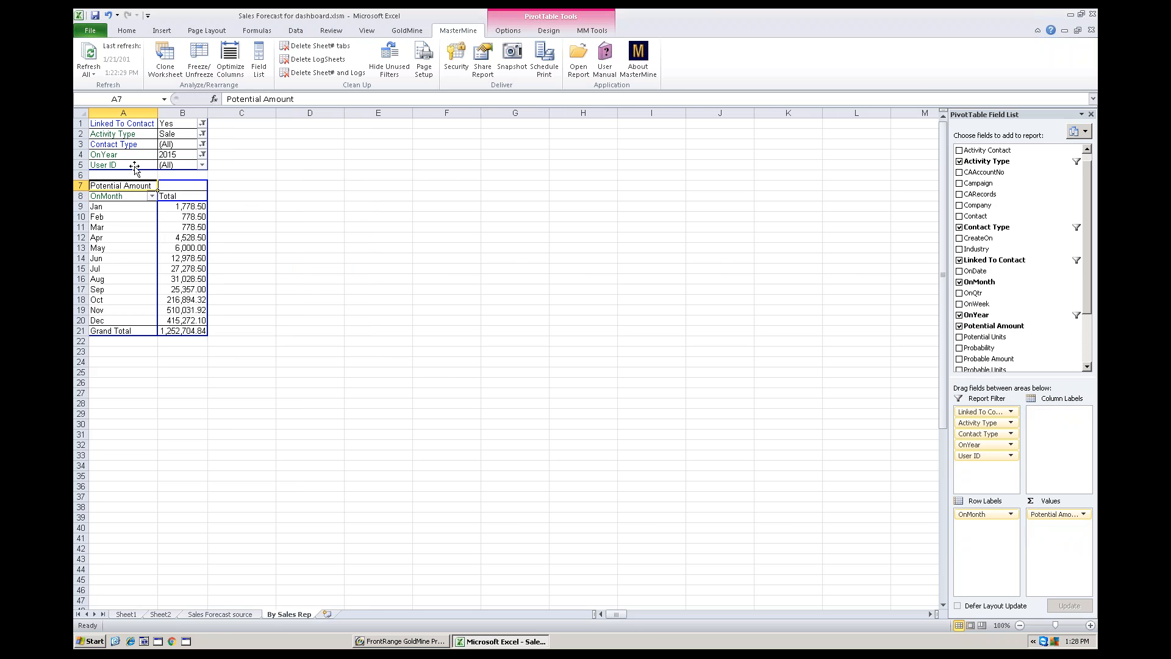
- Move User ID from the report filters to the column fields so each sales rep gets a Potential Amount column
drag(131, 168, 174, 189)
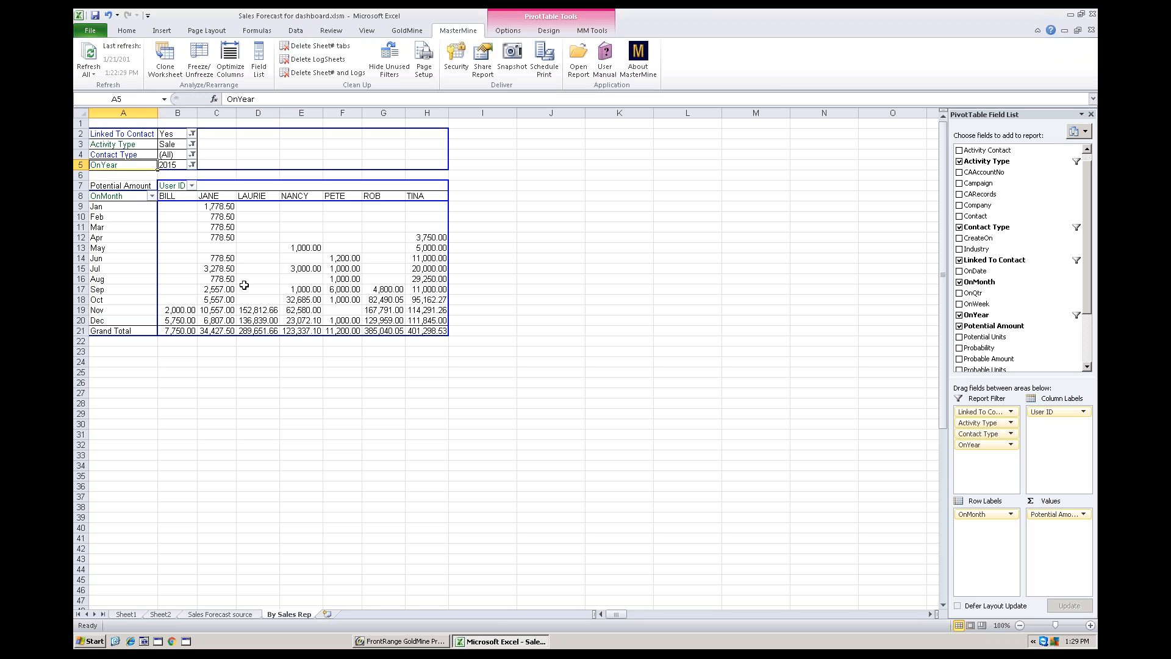
click(221, 227)
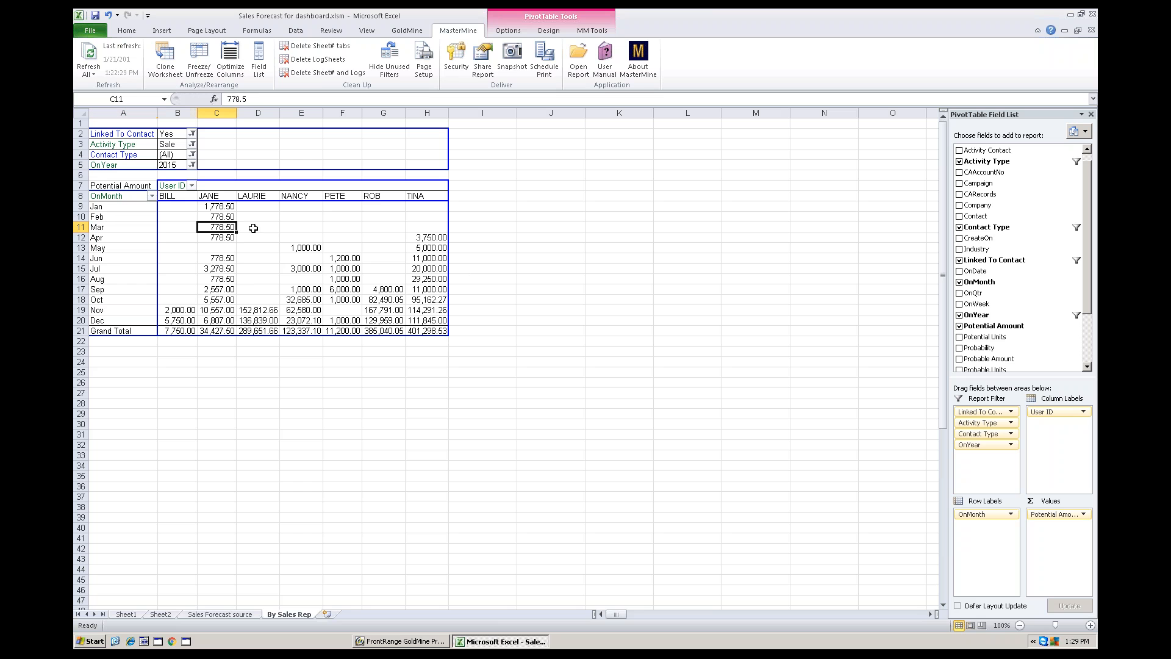
click(519, 32)
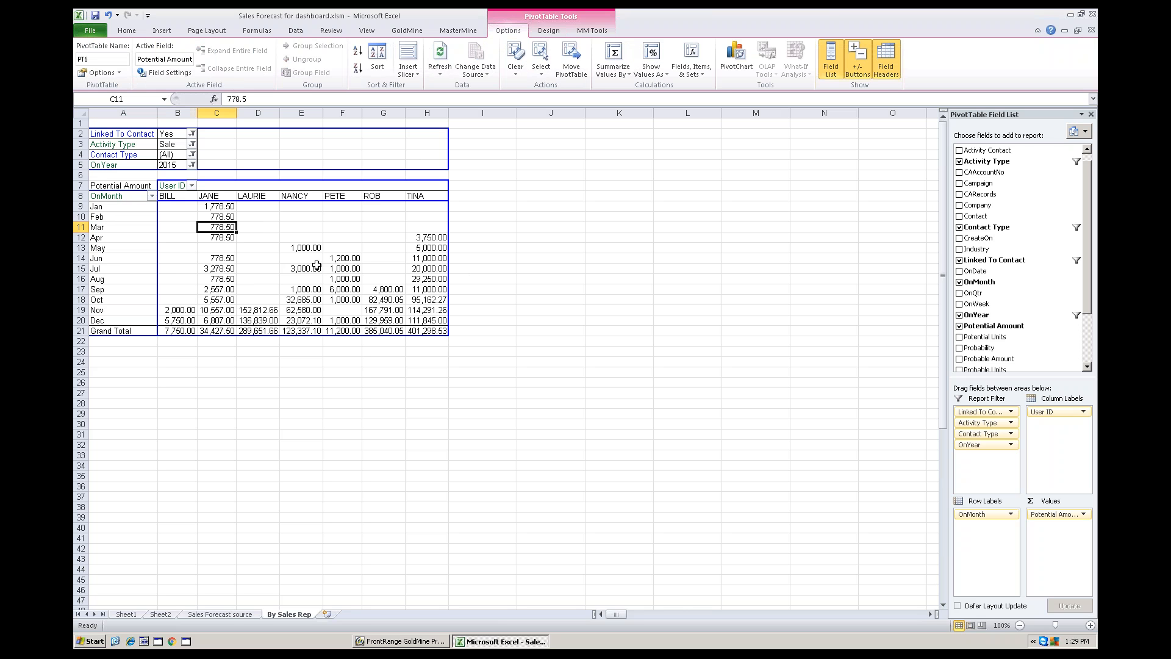
click(560, 217)
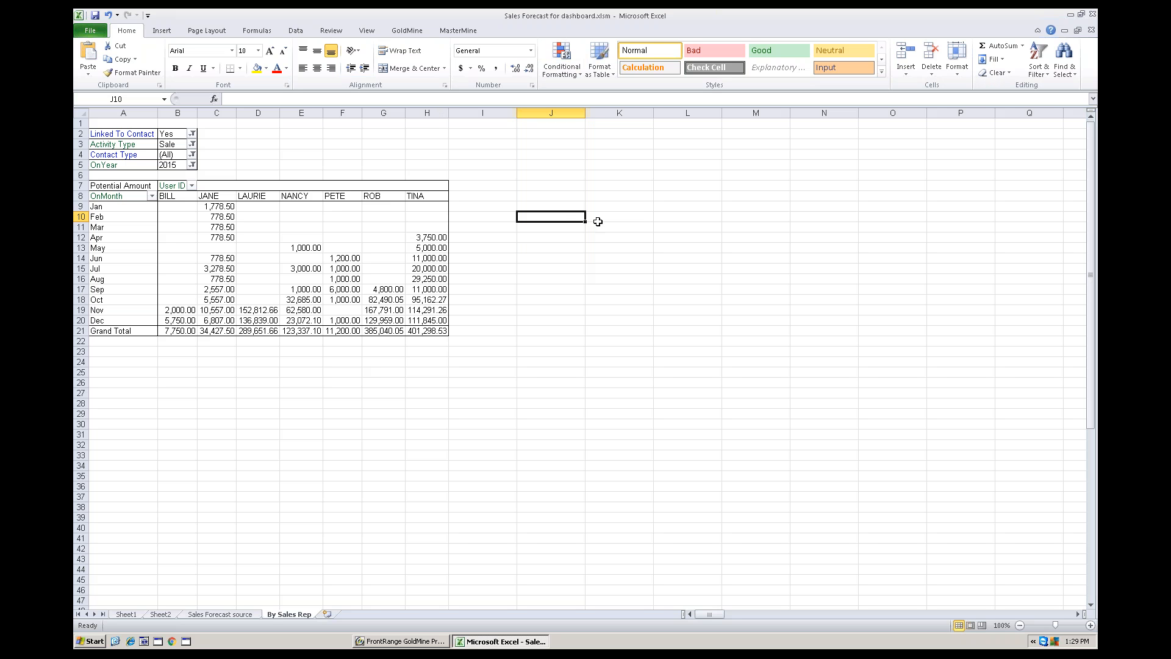
click(221, 239)
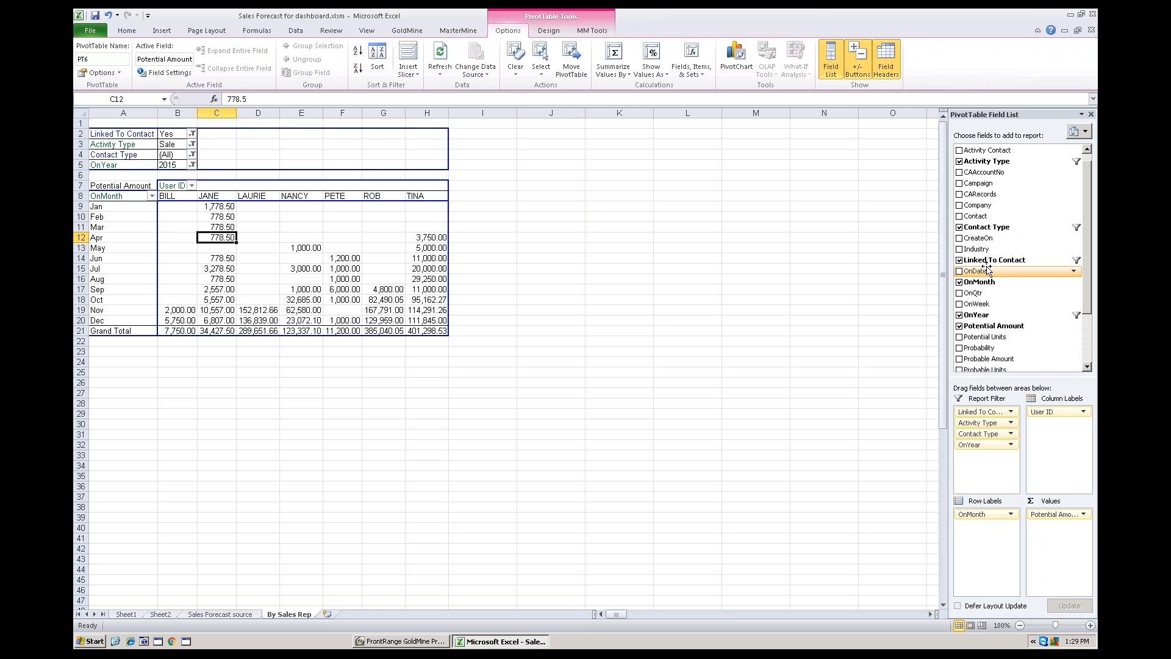
- Turn on grand totals for both rows and columns of the By Sales Rep pivot table
click(548, 31)
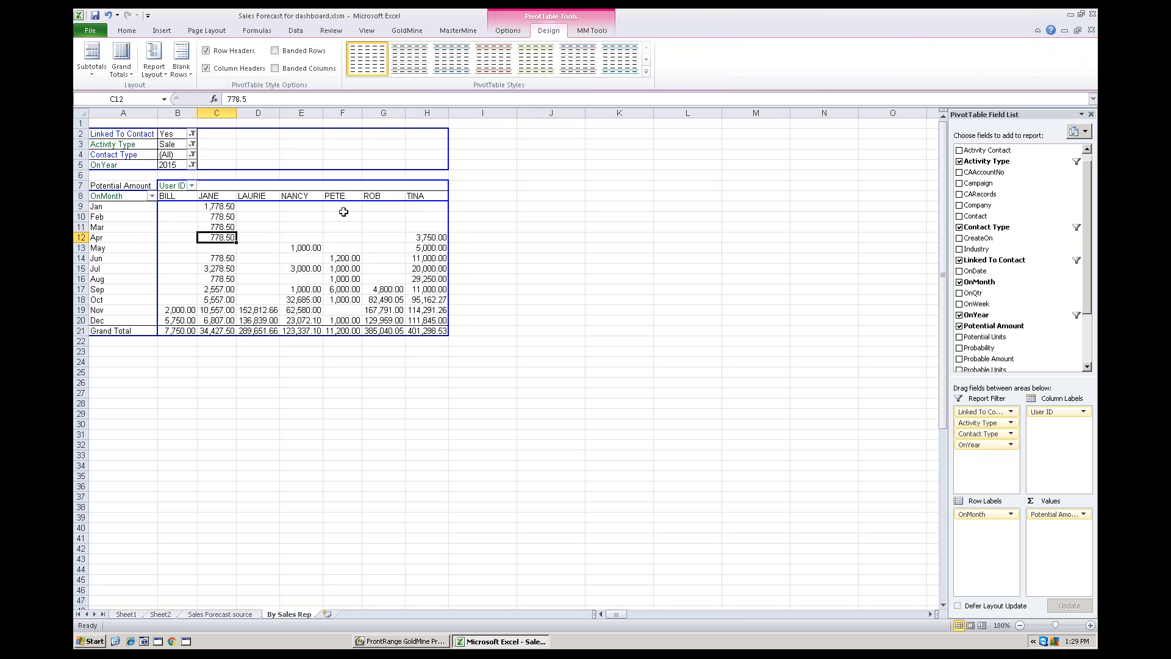
click(130, 74)
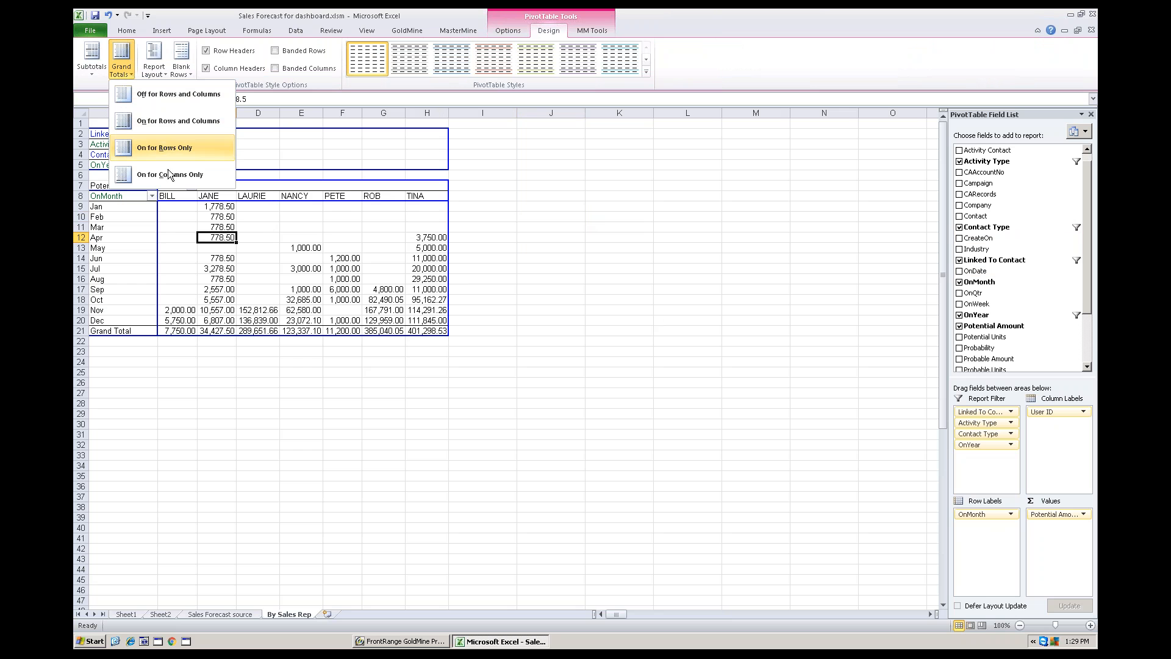
click(168, 120)
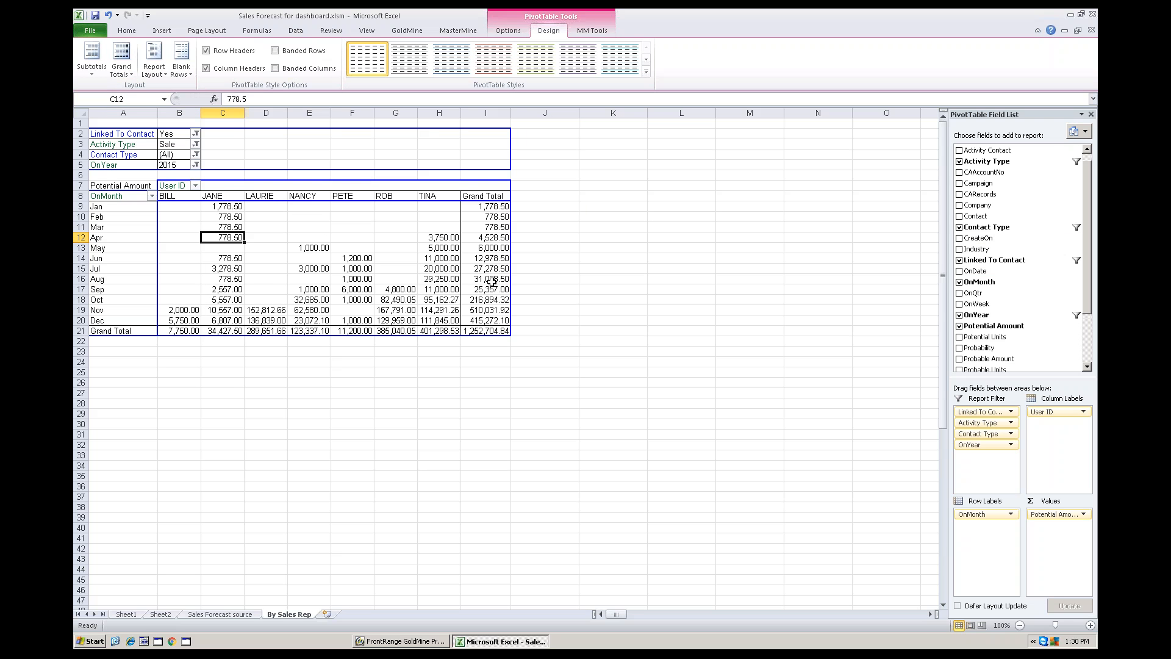
click(132, 72)
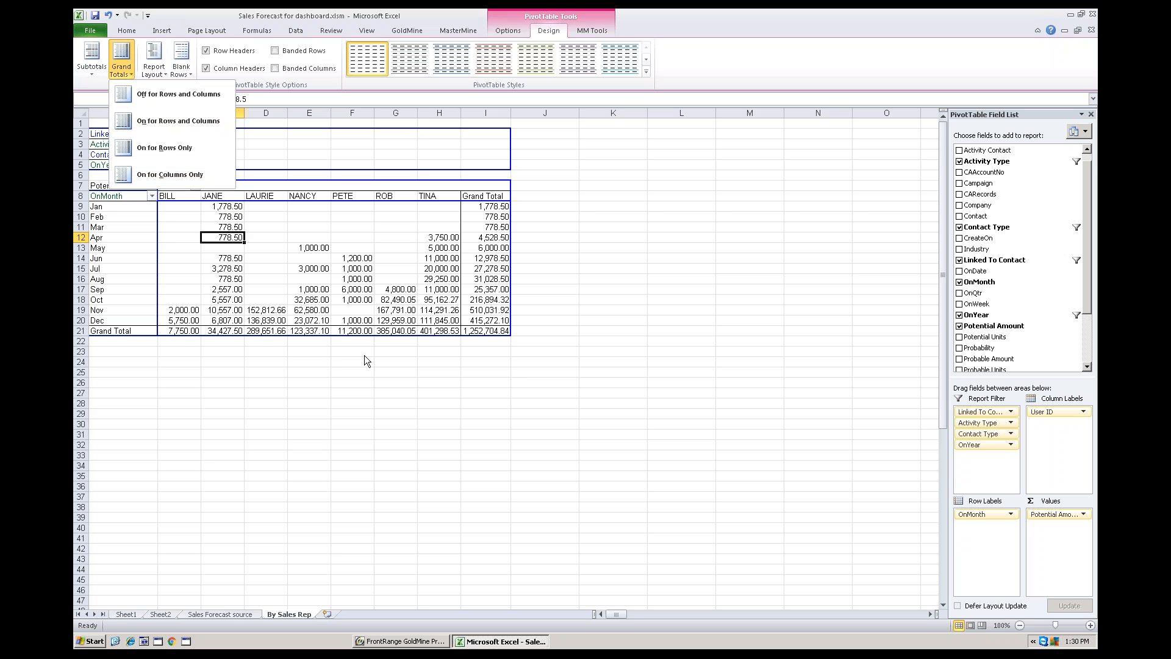
click(229, 292)
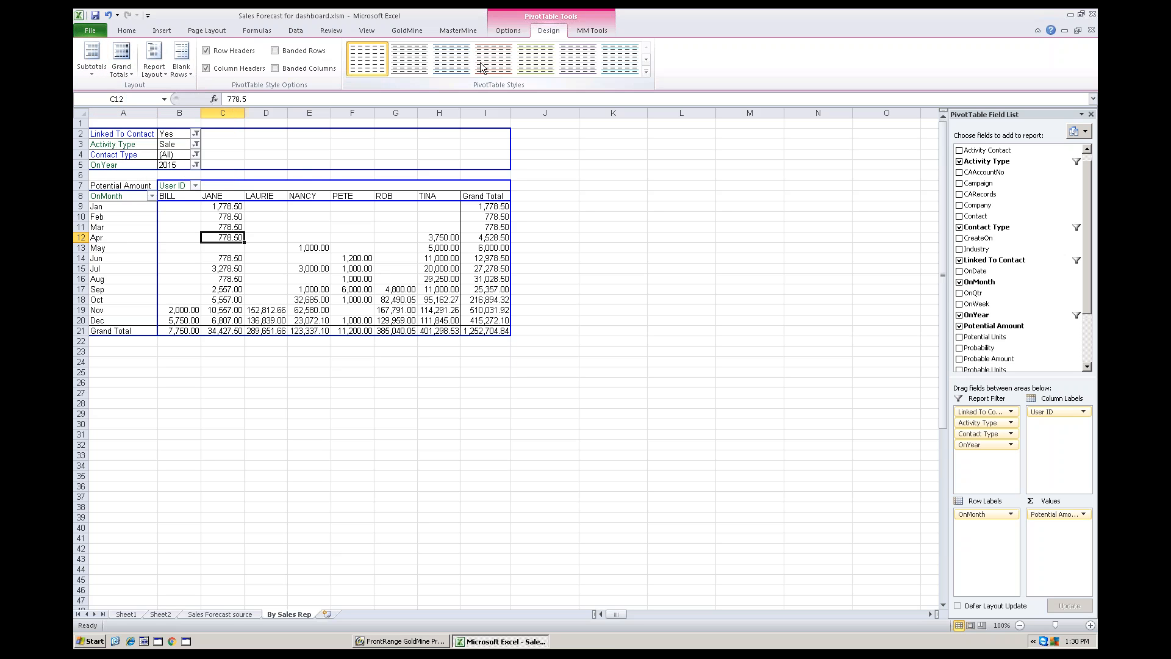
- Apply a blue style from the Medium group of PivotTable styles to the By Sales Rep pivot table
click(648, 72)
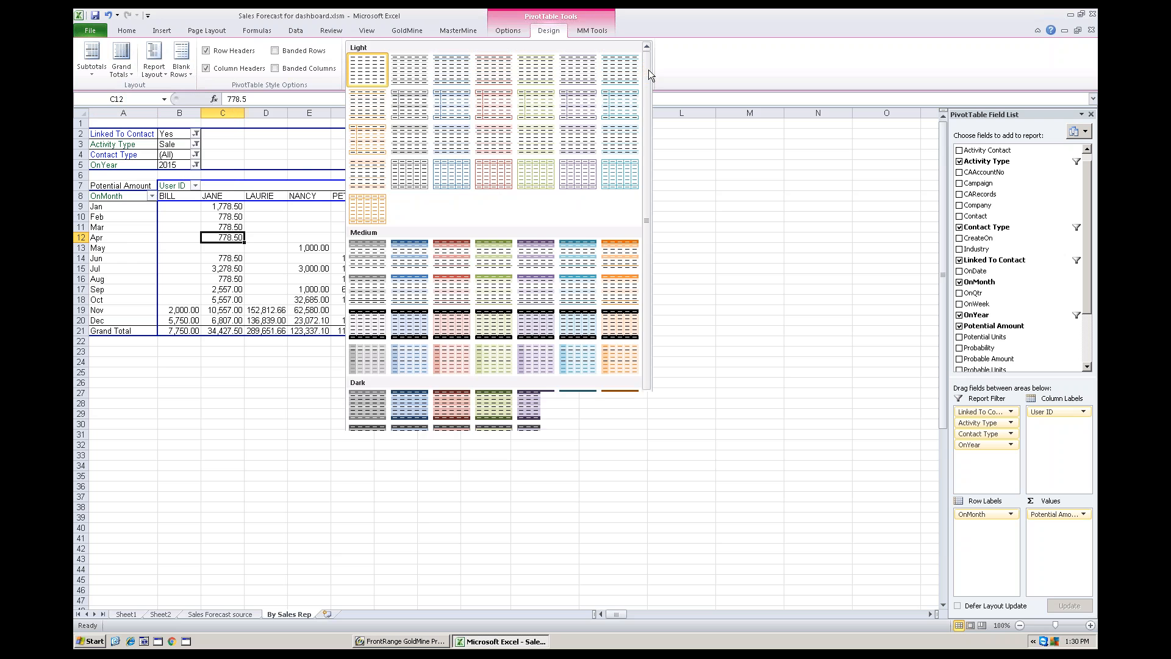
click(411, 290)
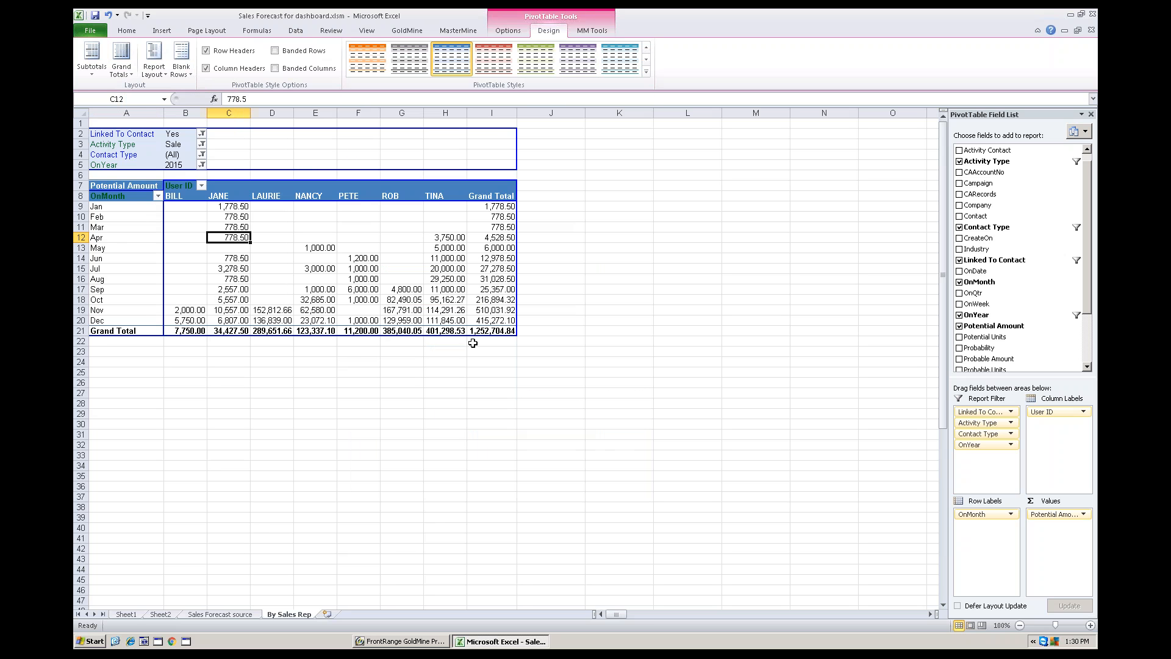
click(327, 249)
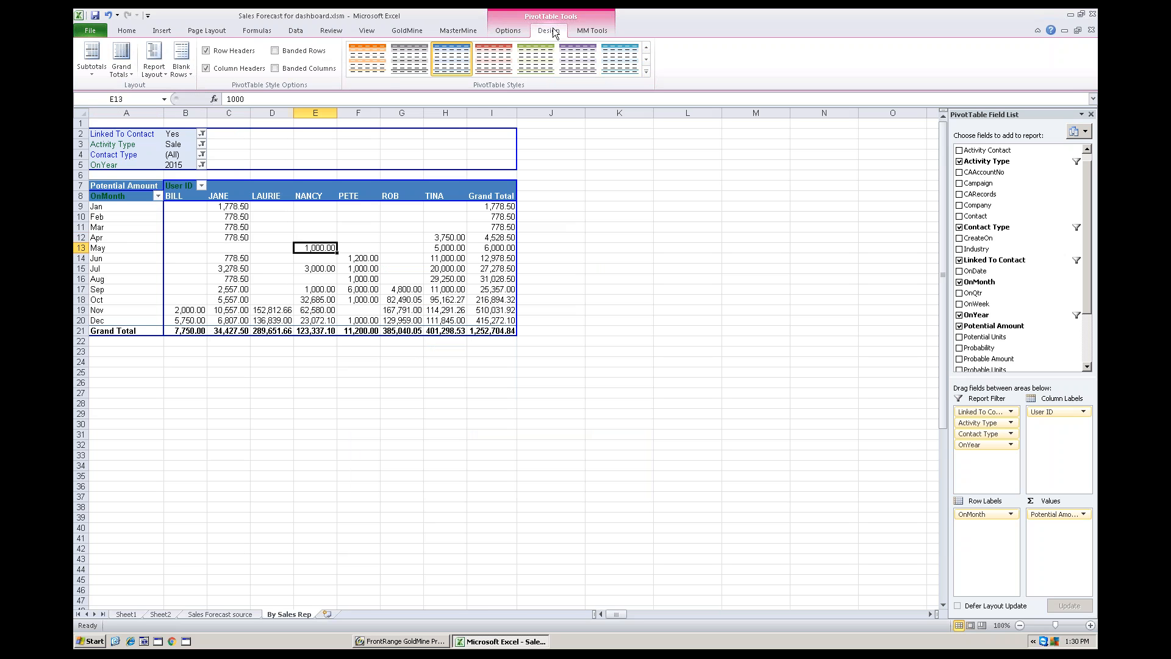
- Compare the Sales Forecast source sheet with the By Sales Rep sheet and save the workbook
click(584, 31)
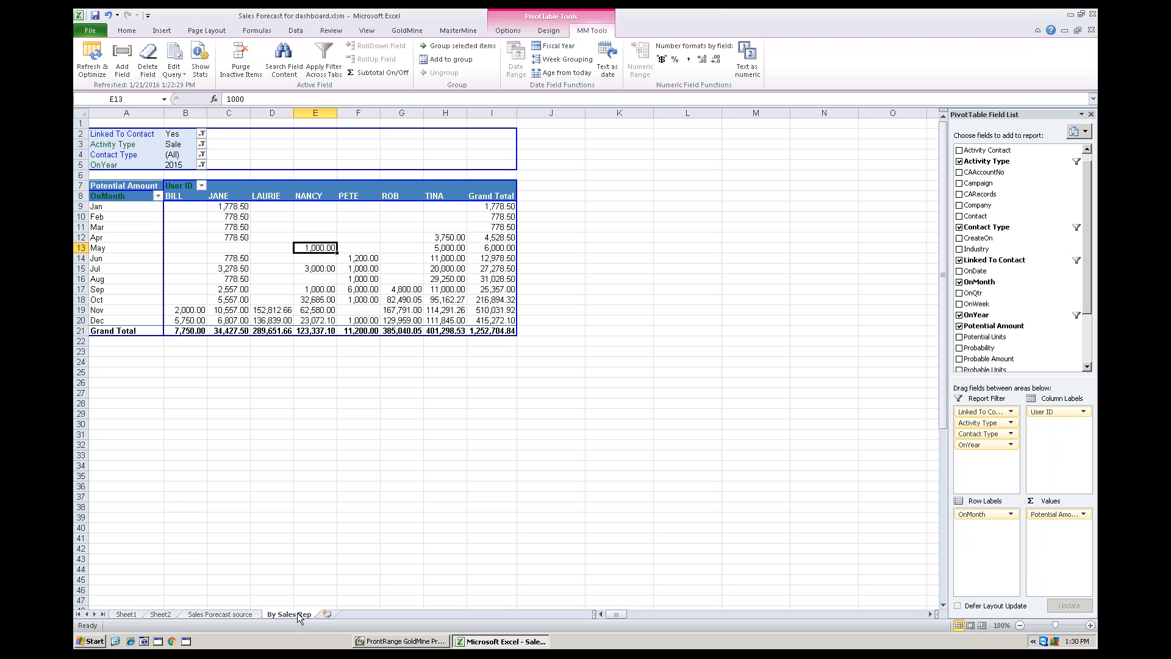
click(230, 615)
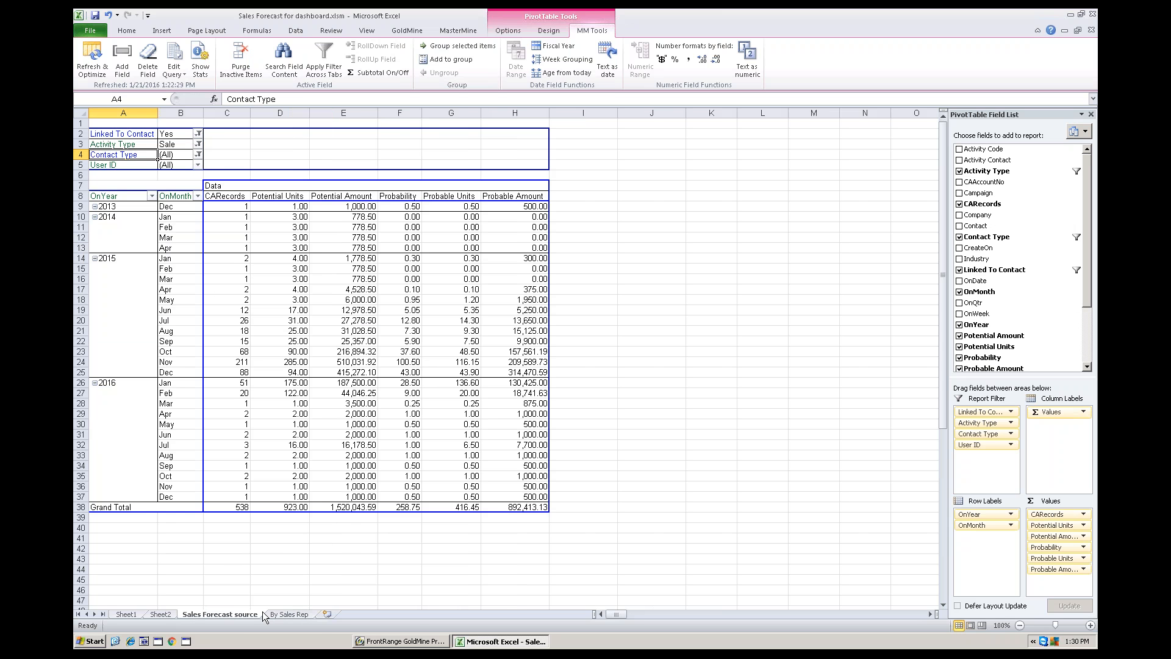
click(289, 615)
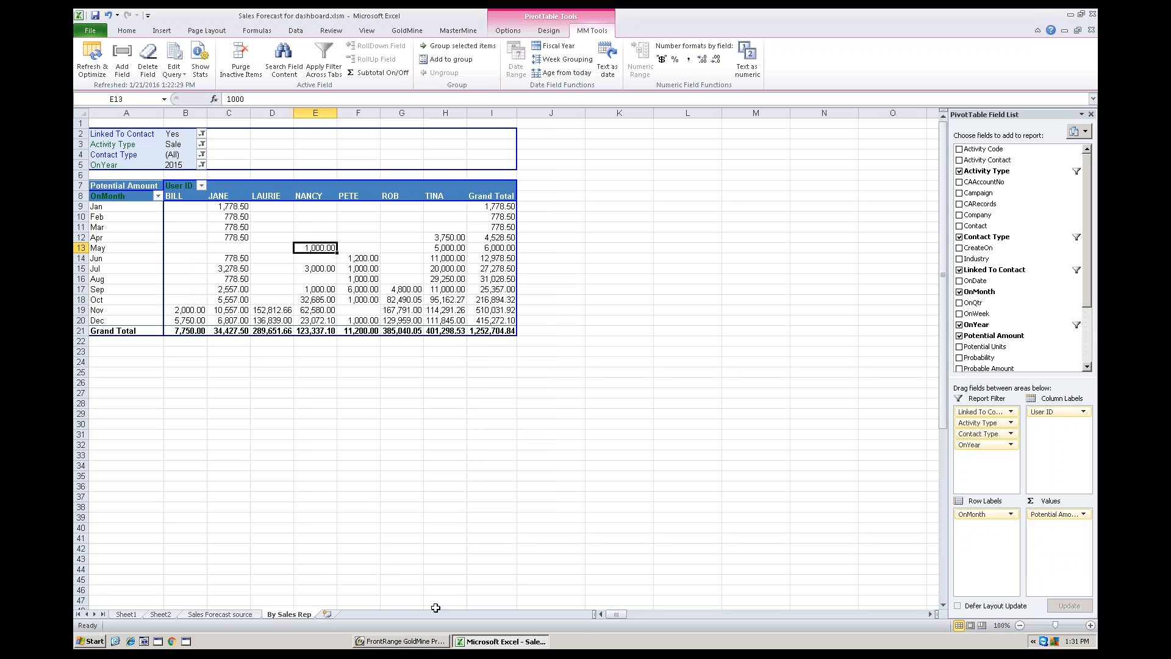
click(95, 17)
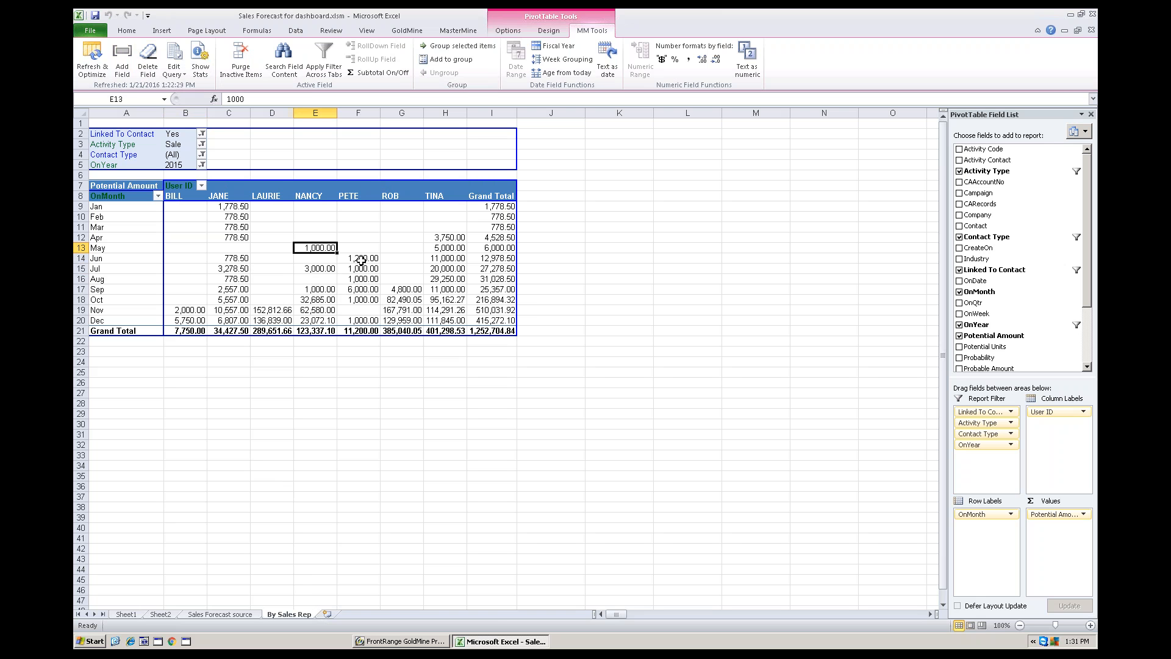
- Insert a stacked column PivotChart based on the By Sales Rep pivot table and place it beside the table
click(321, 270)
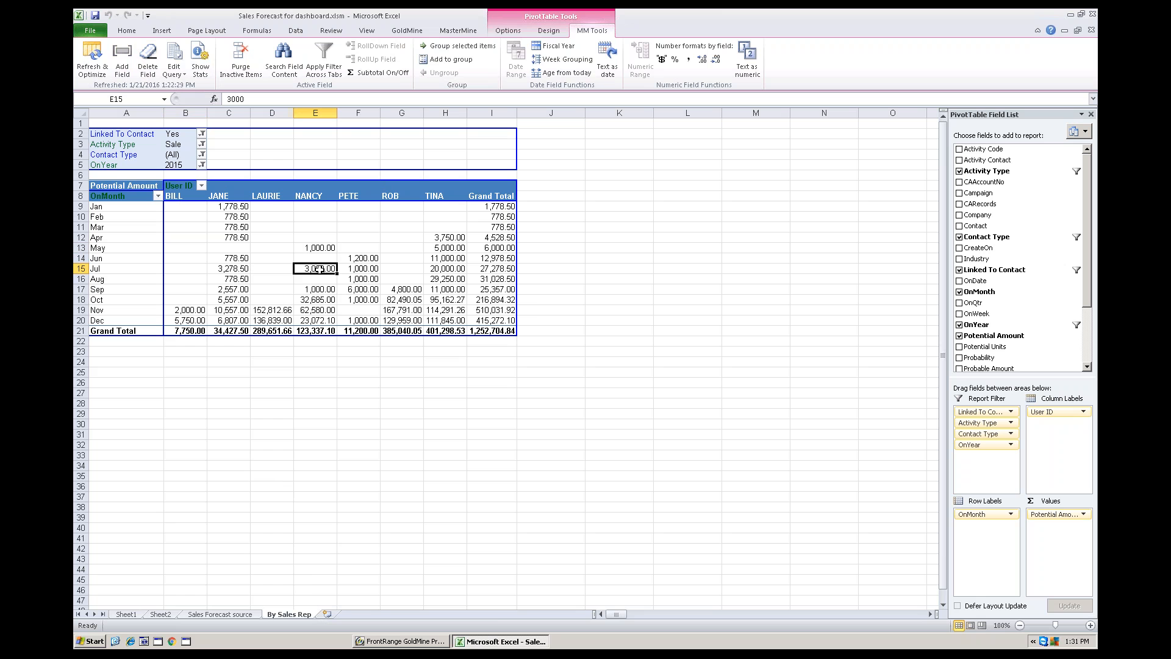
click(505, 31)
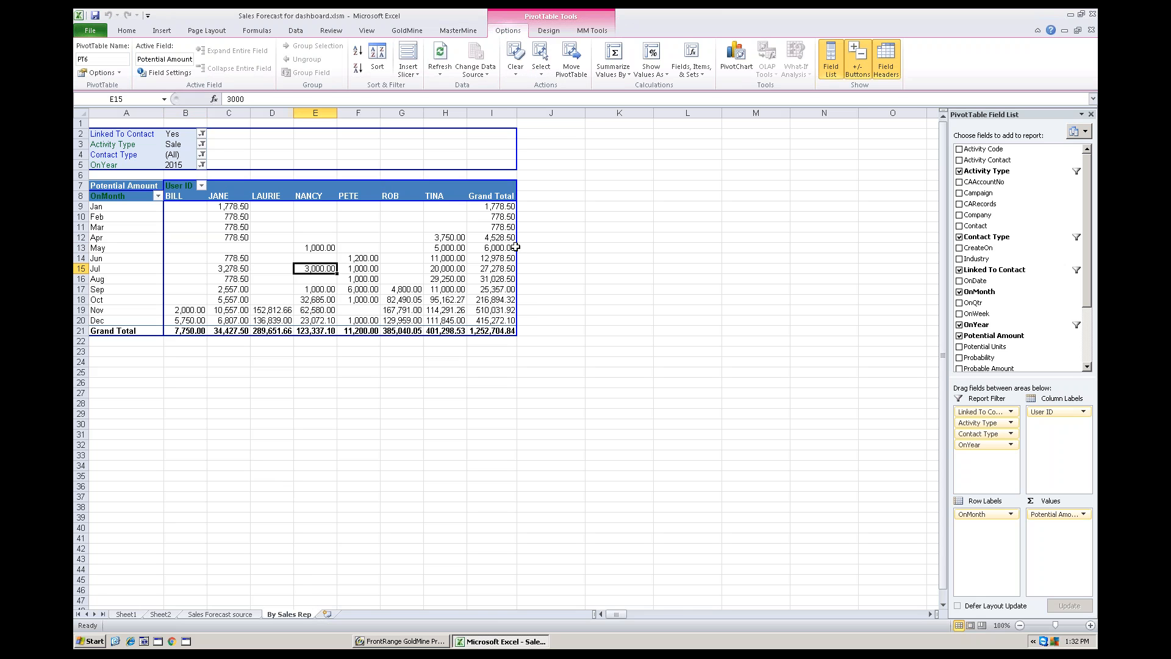
click(607, 247)
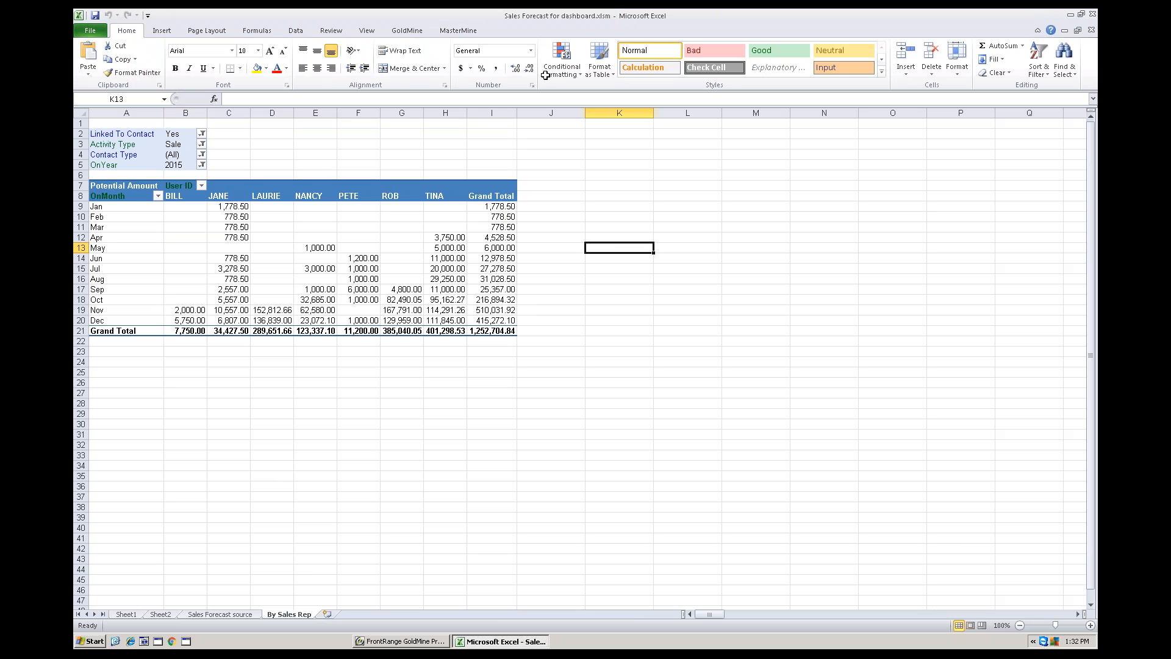
click(321, 249)
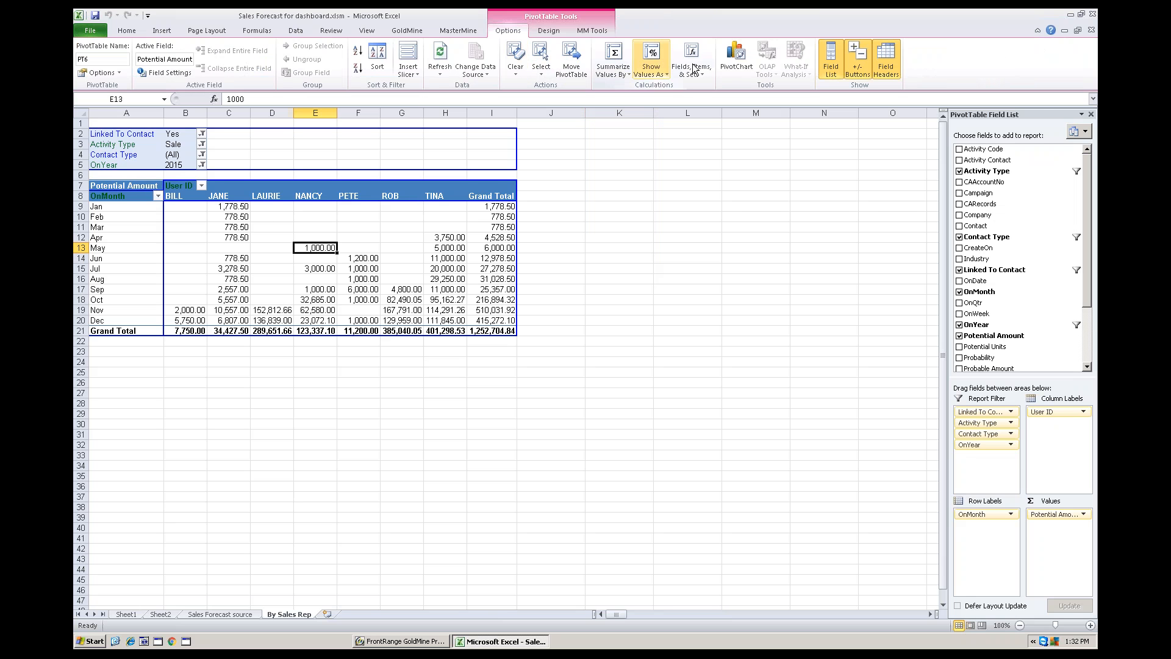
click(737, 63)
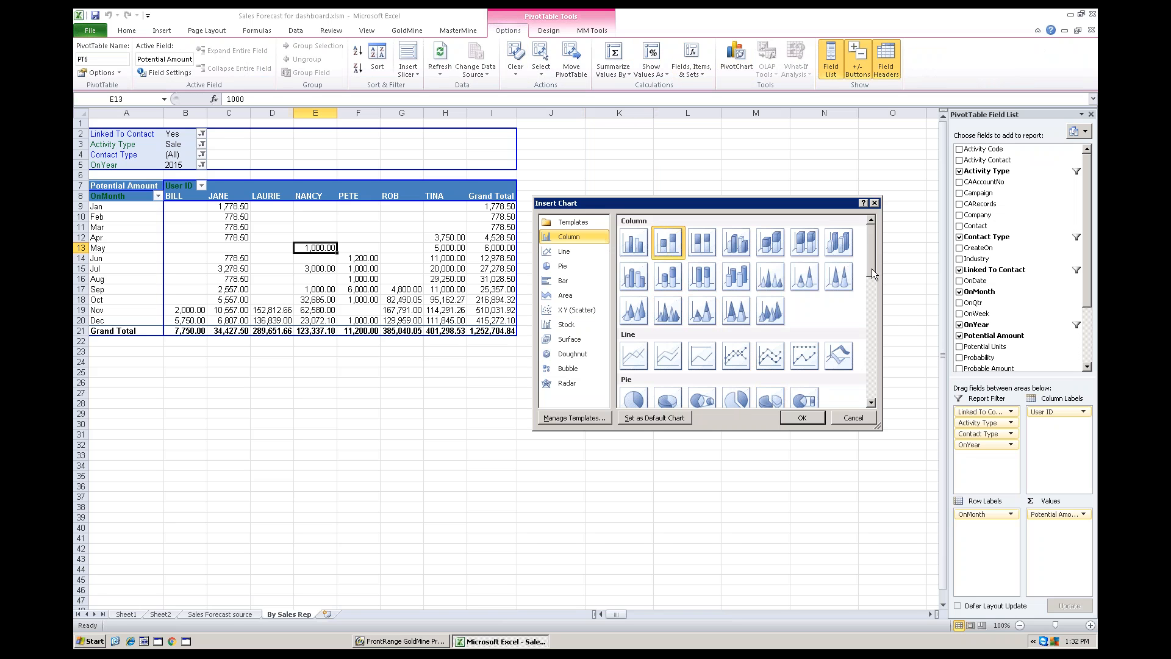
drag(872, 269, 877, 324)
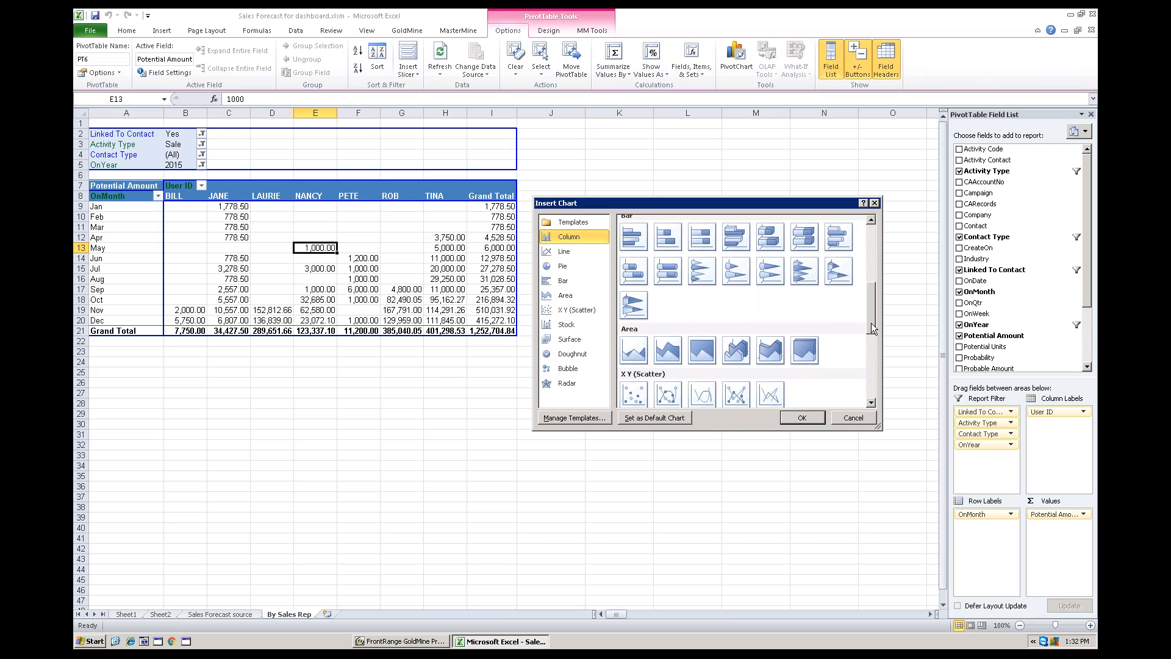
drag(871, 323, 874, 224)
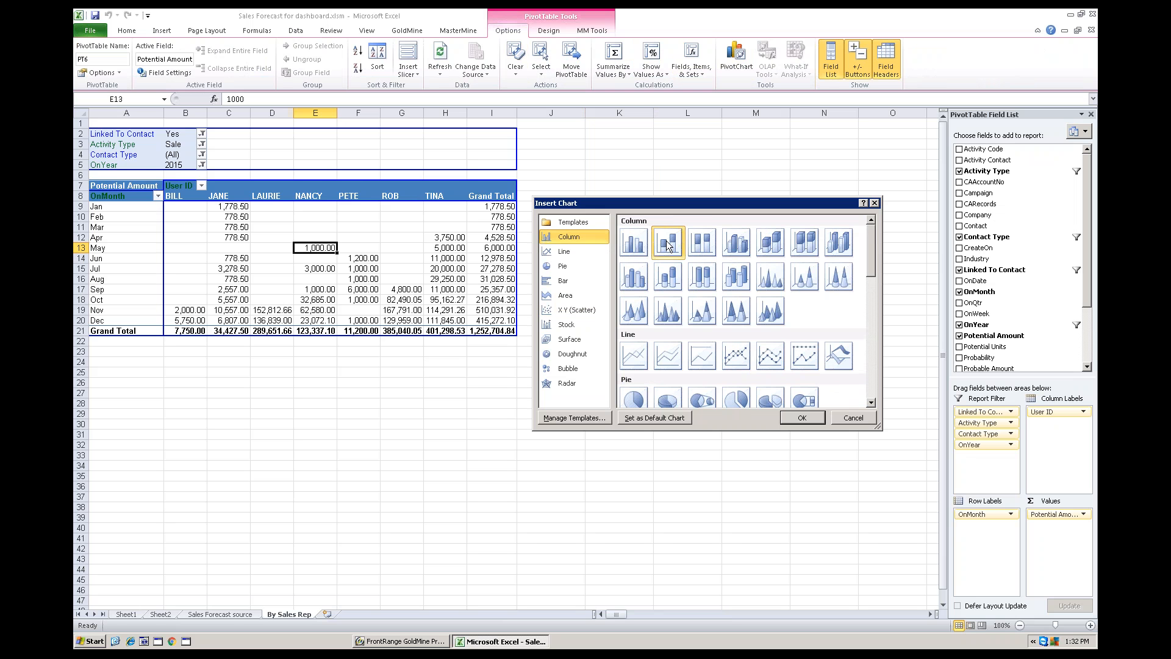
click(793, 419)
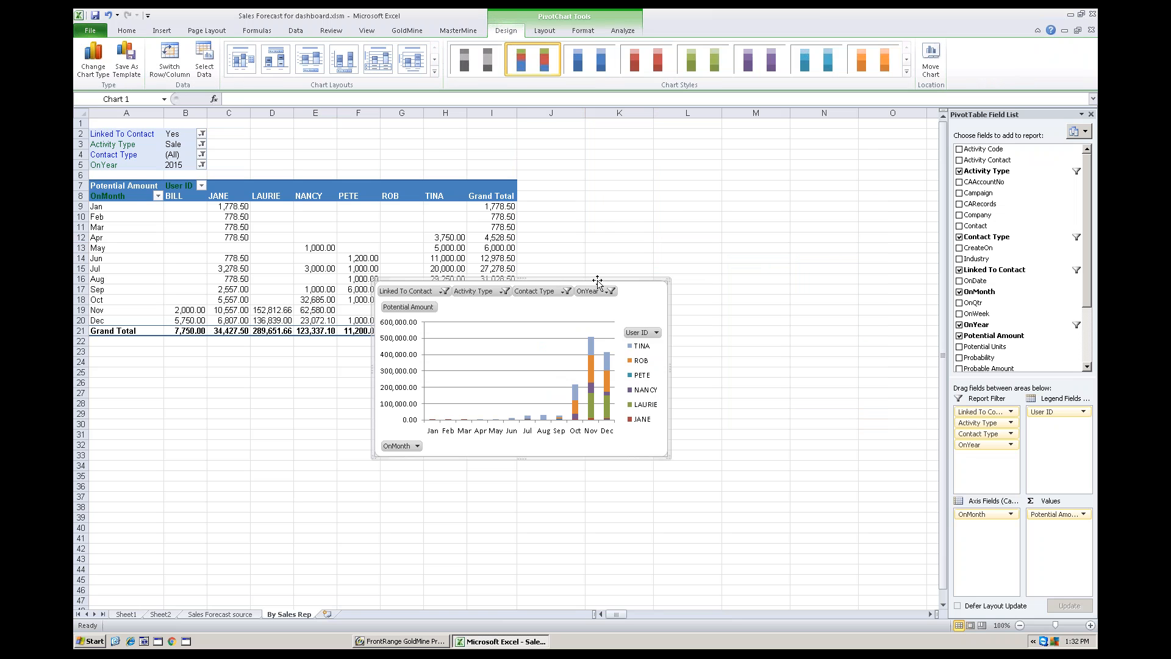
drag(711, 181, 753, 172)
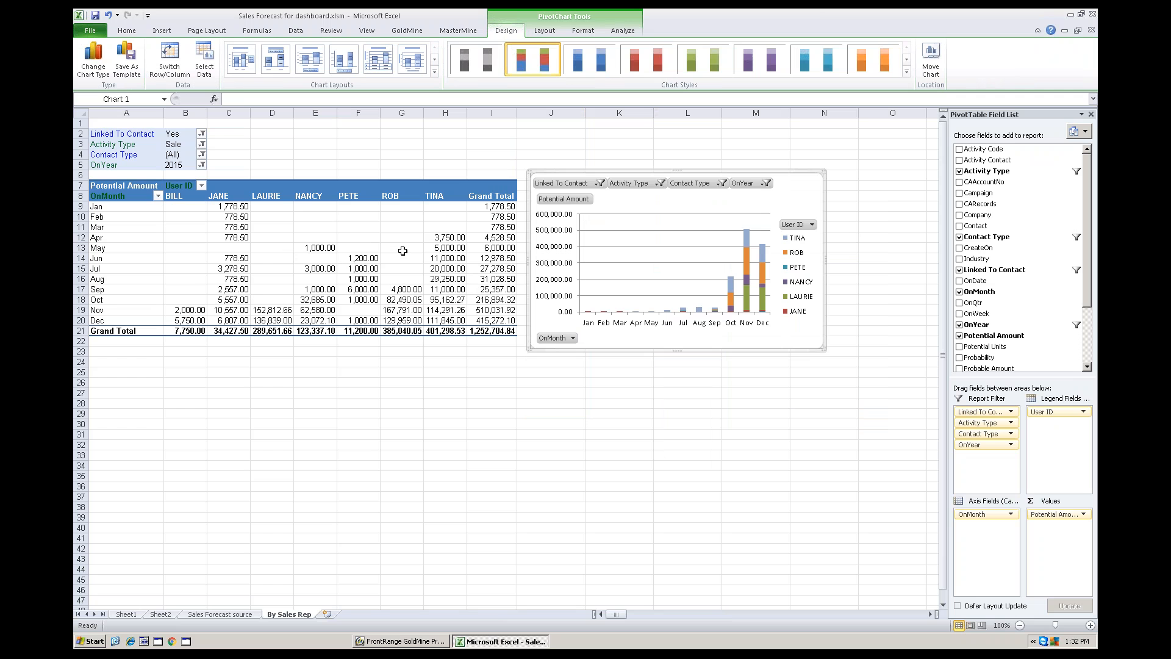
- Filter the User ID field of the By Sales Rep pivot table to exclude the first, third and sixth users listed
click(202, 186)
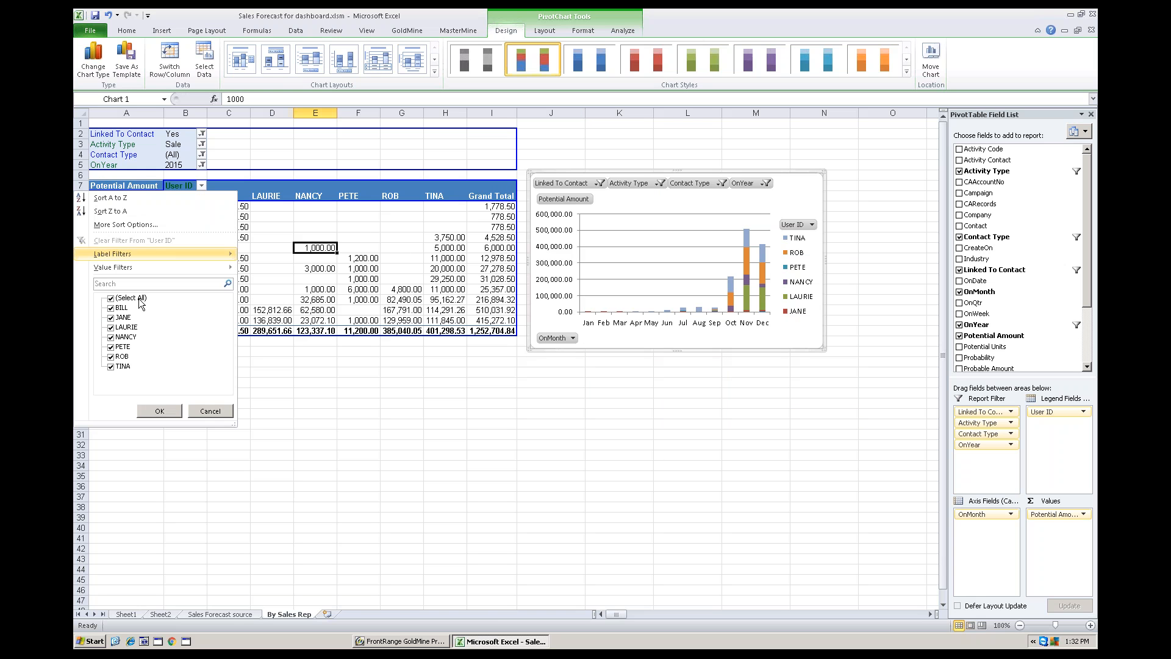
click(111, 307)
click(111, 327)
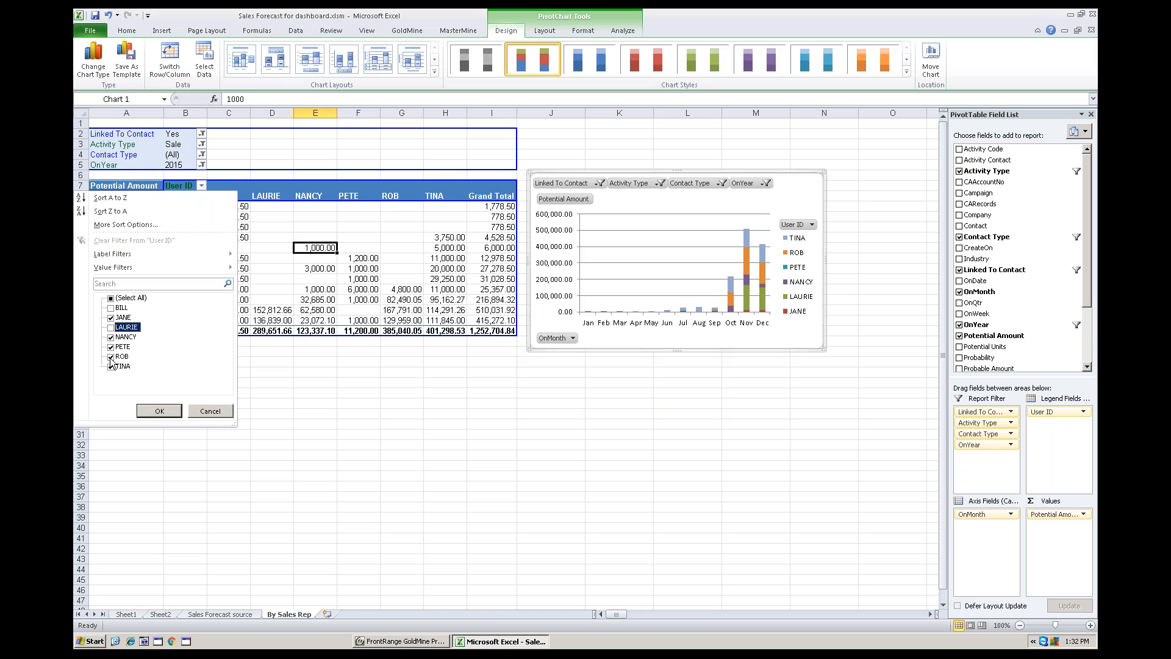
click(111, 357)
click(159, 411)
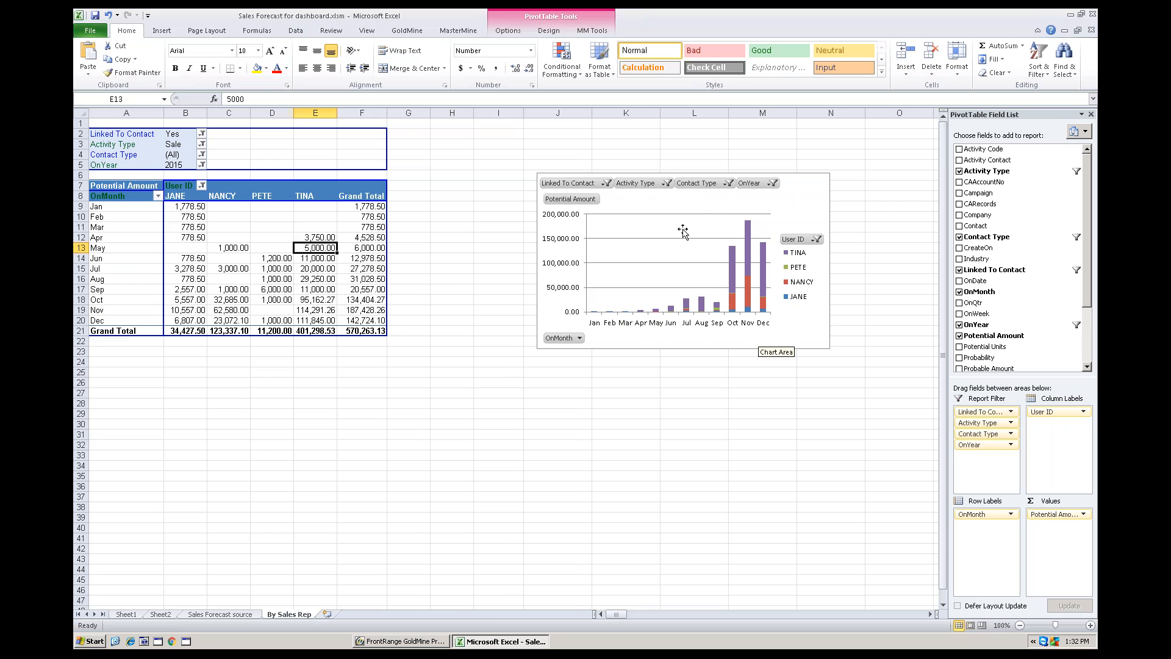
- Hide all field buttons on the PivotChart and enlarge the chart toward the pivot table and downward
right_click(641, 182)
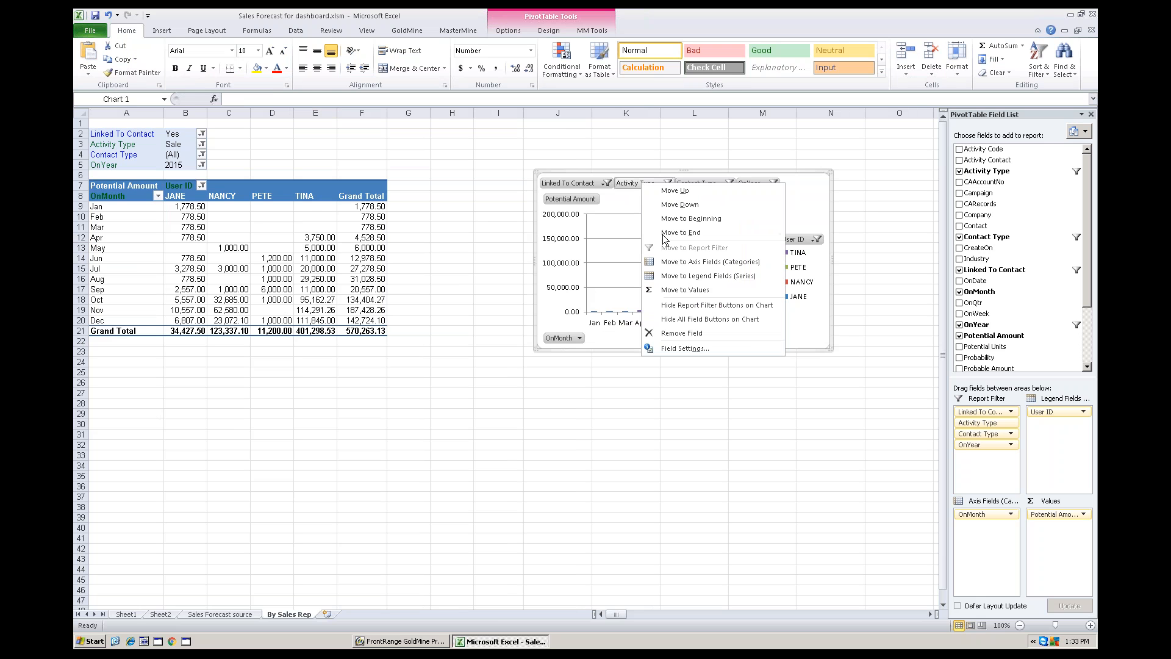
click(682, 320)
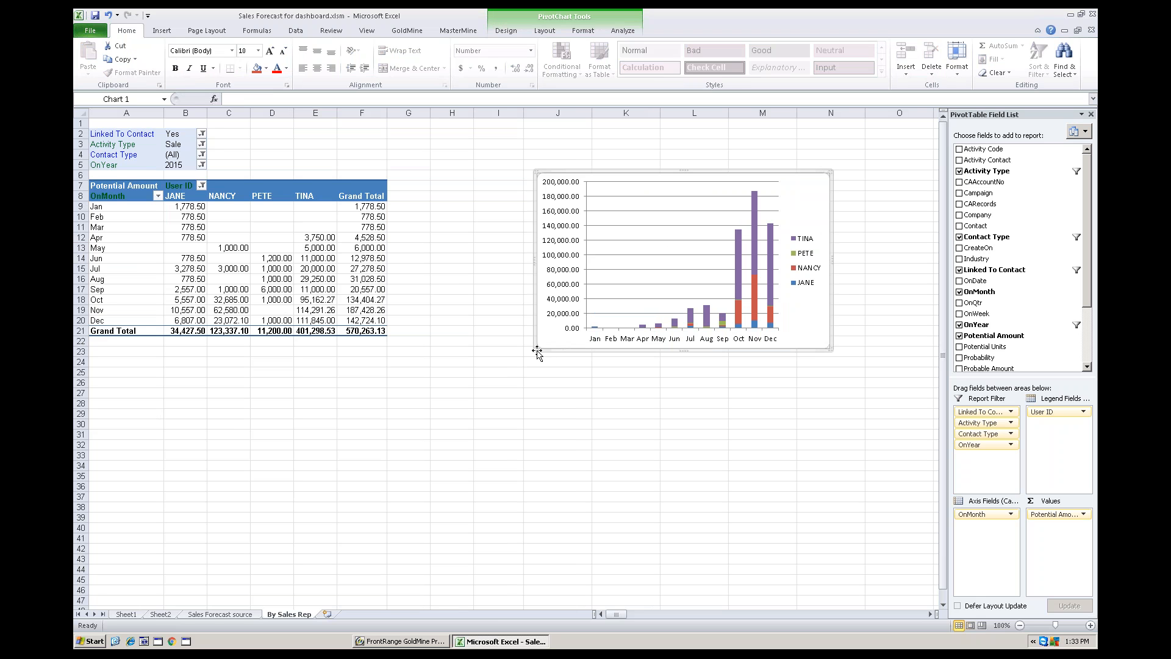
drag(537, 350, 460, 368)
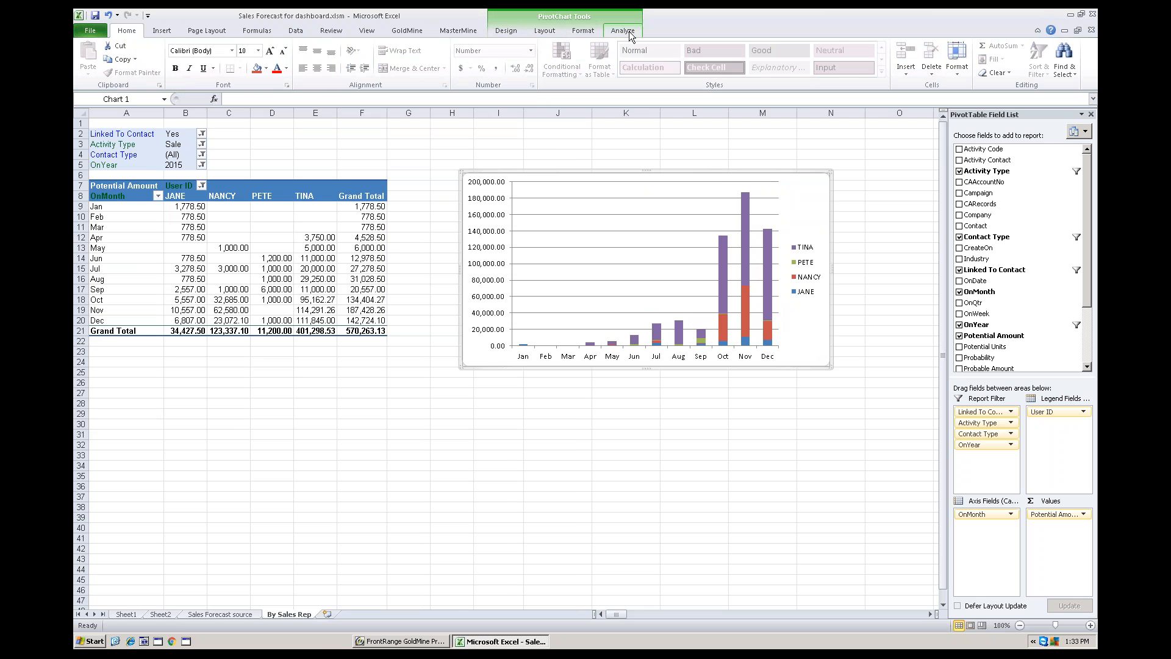
- Apply the multicoloured chart style with a black background to the PivotChart
click(507, 32)
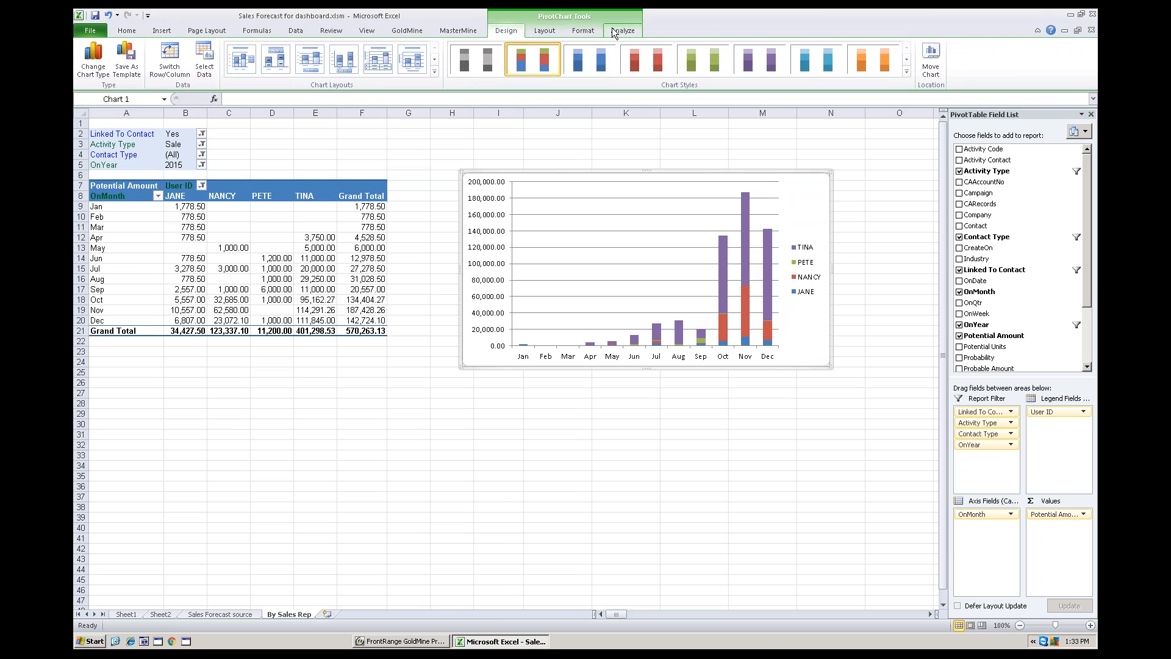
click(908, 70)
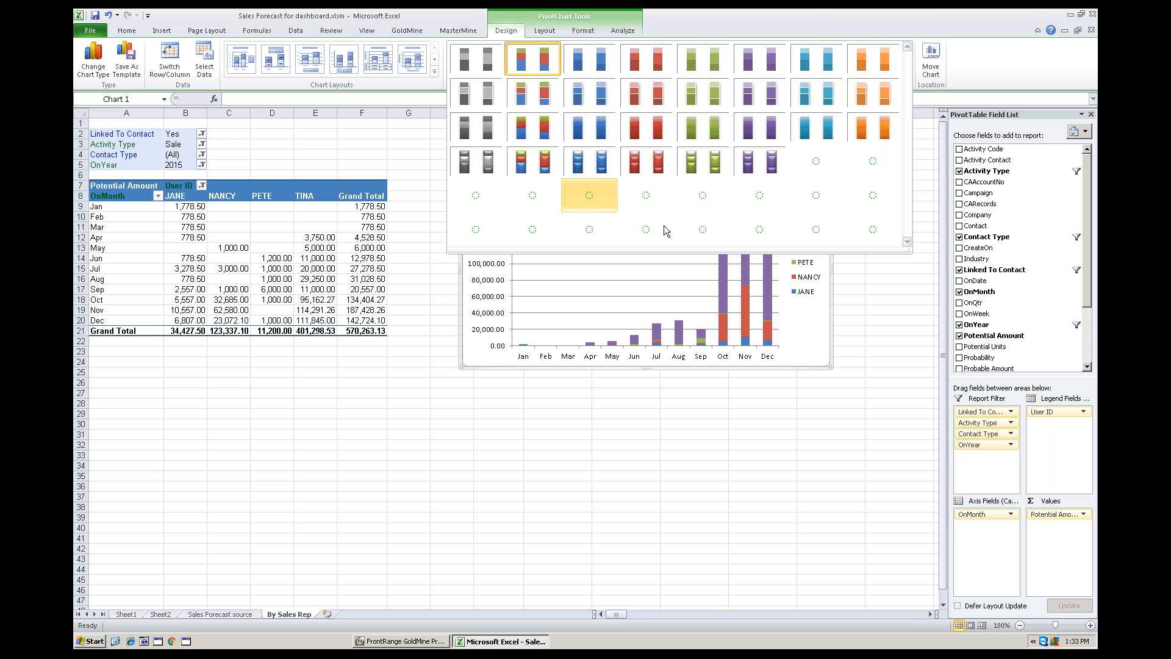
click(534, 229)
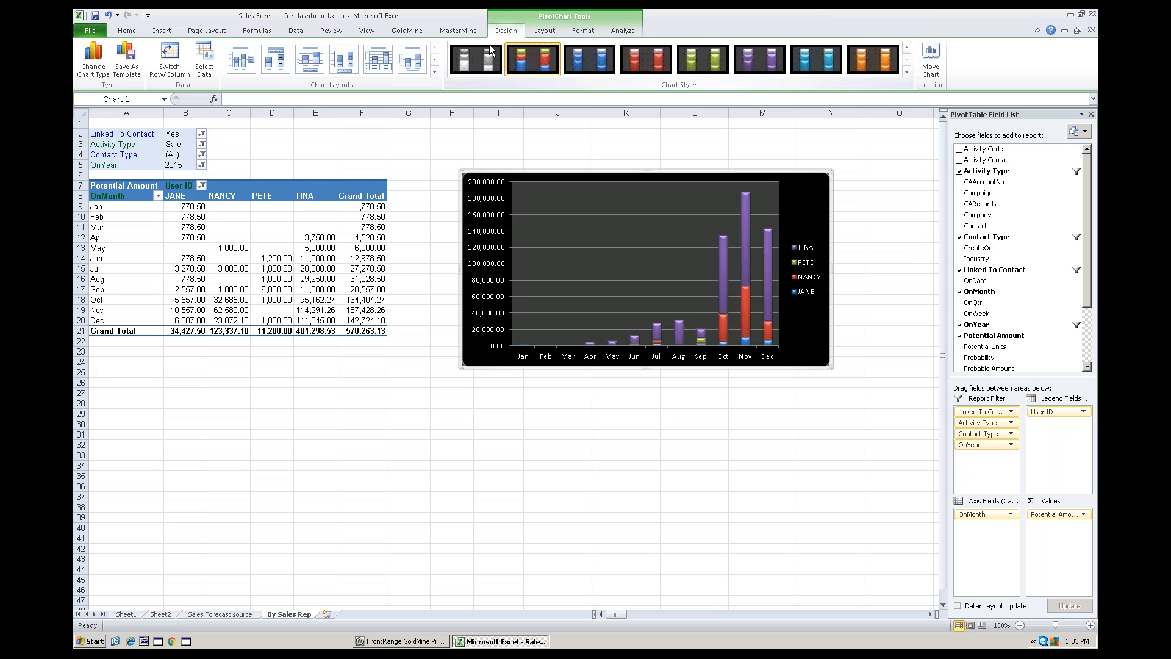
- Clone the By Sales Rep worksheet with MasterMine and delete the PivotChart from the cloned sheet
click(306, 250)
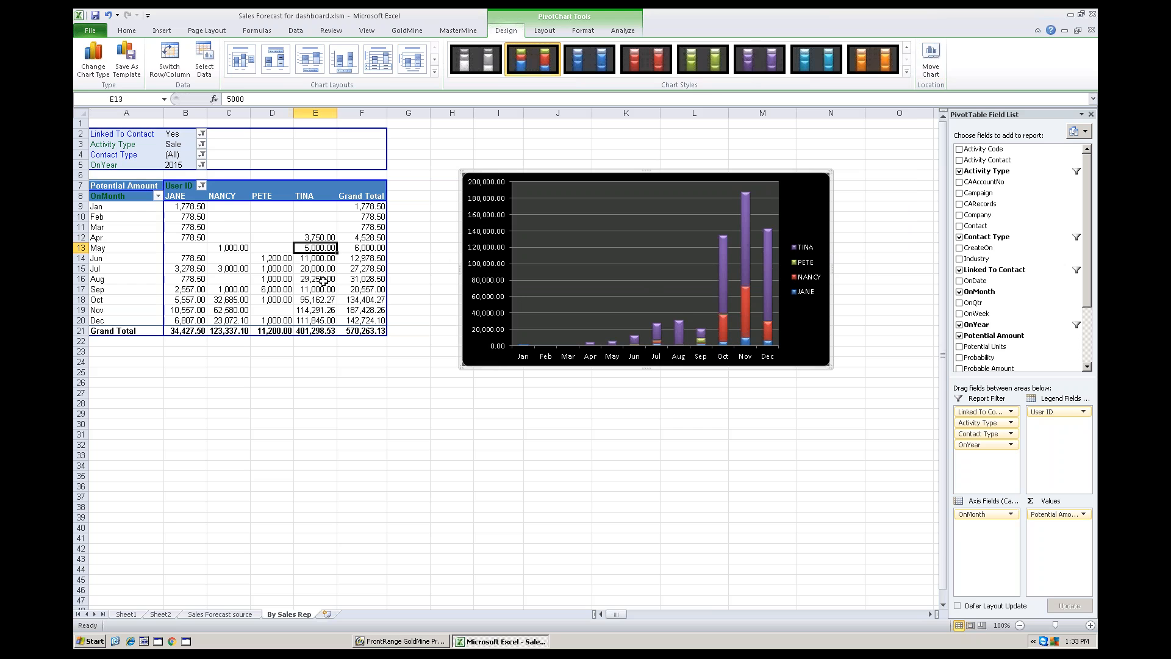
click(458, 31)
click(165, 59)
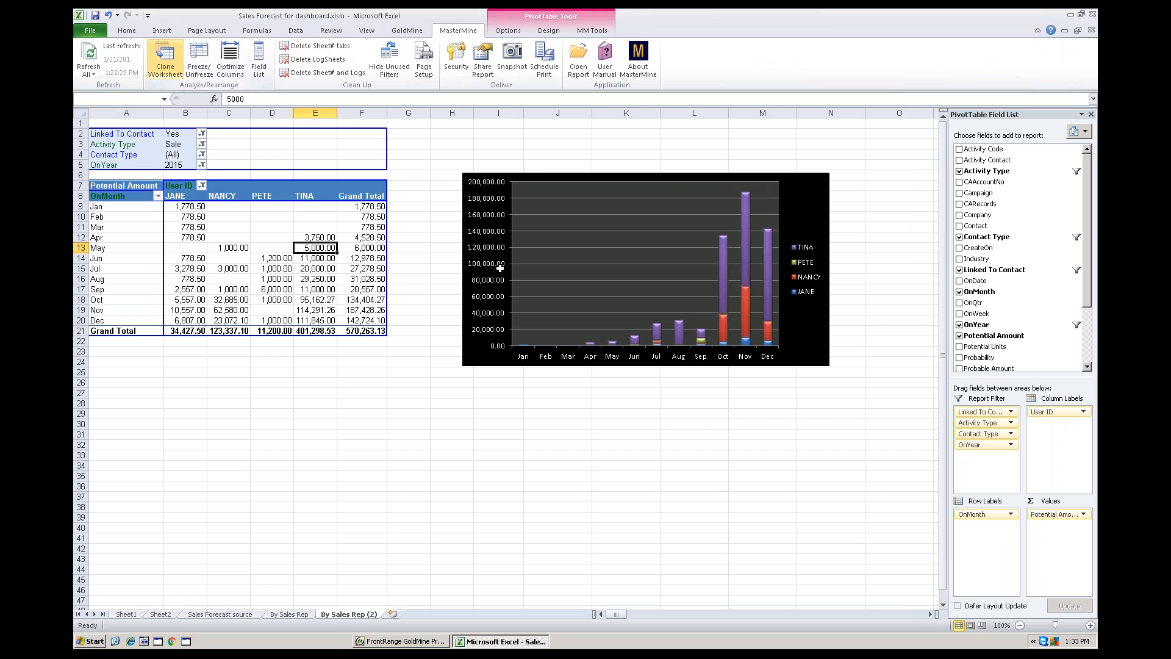
click(537, 174)
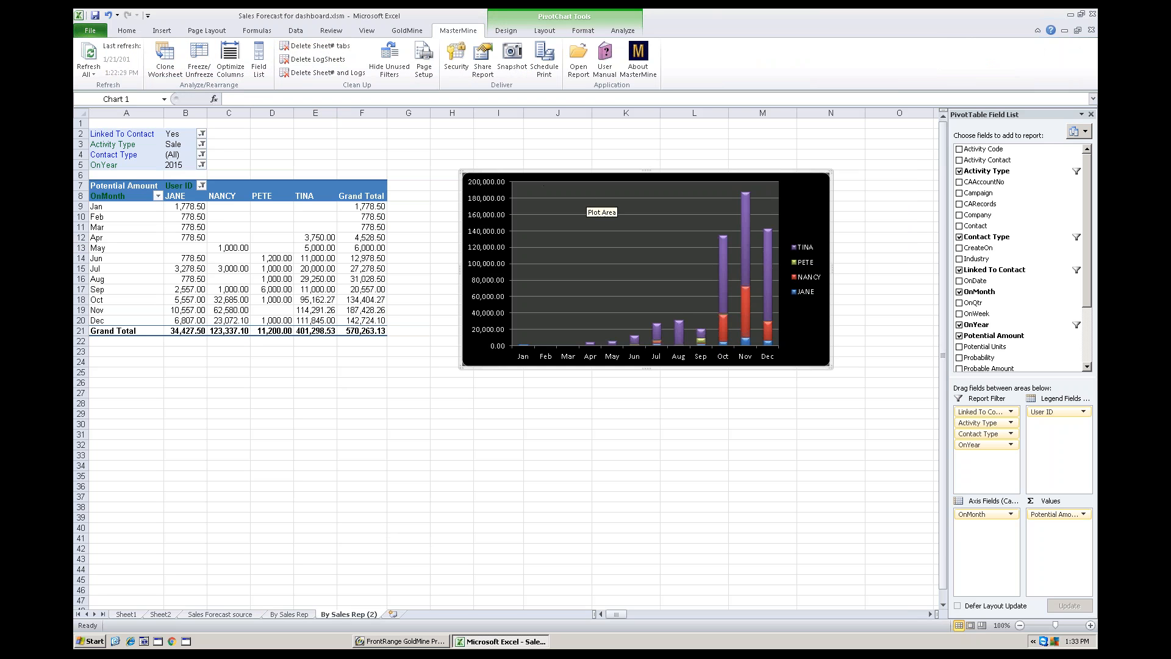
key(Delete)
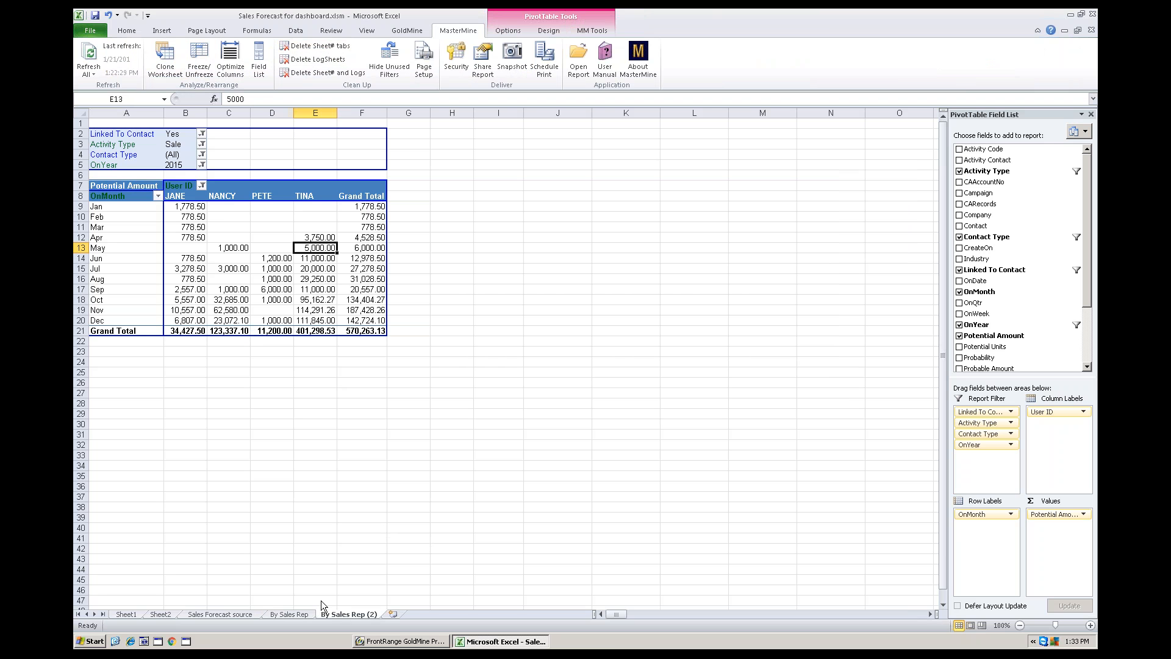
- Add OnQtr as a report filter of the cloned pivot table and filter it to Qtr4
click(193, 238)
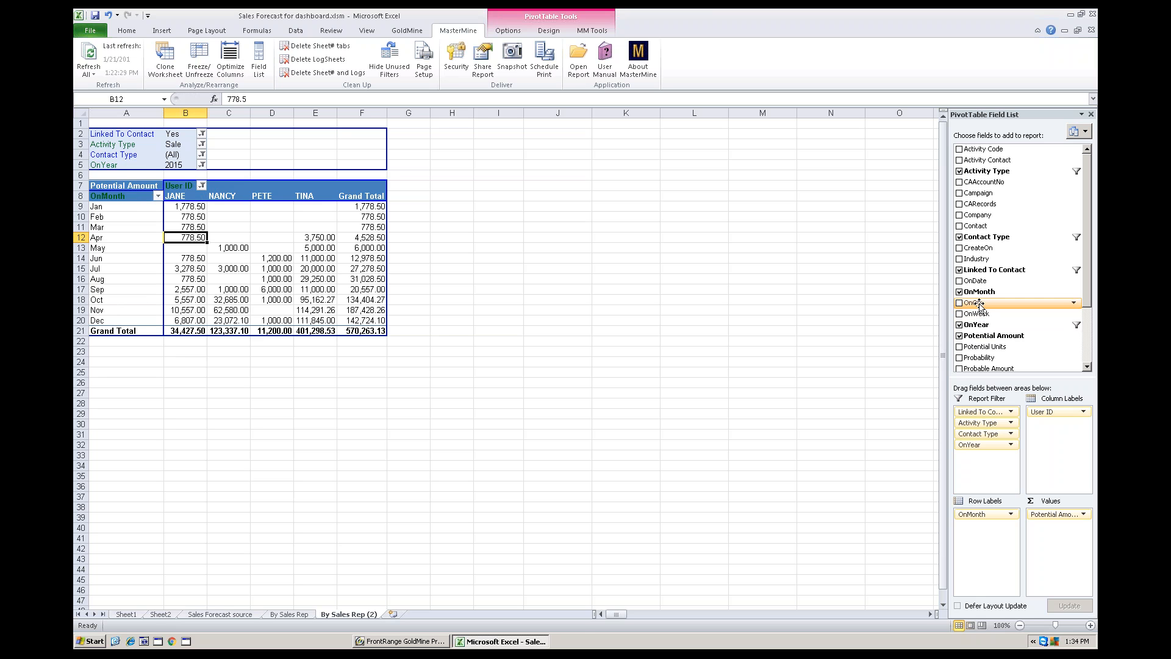
drag(976, 303, 204, 169)
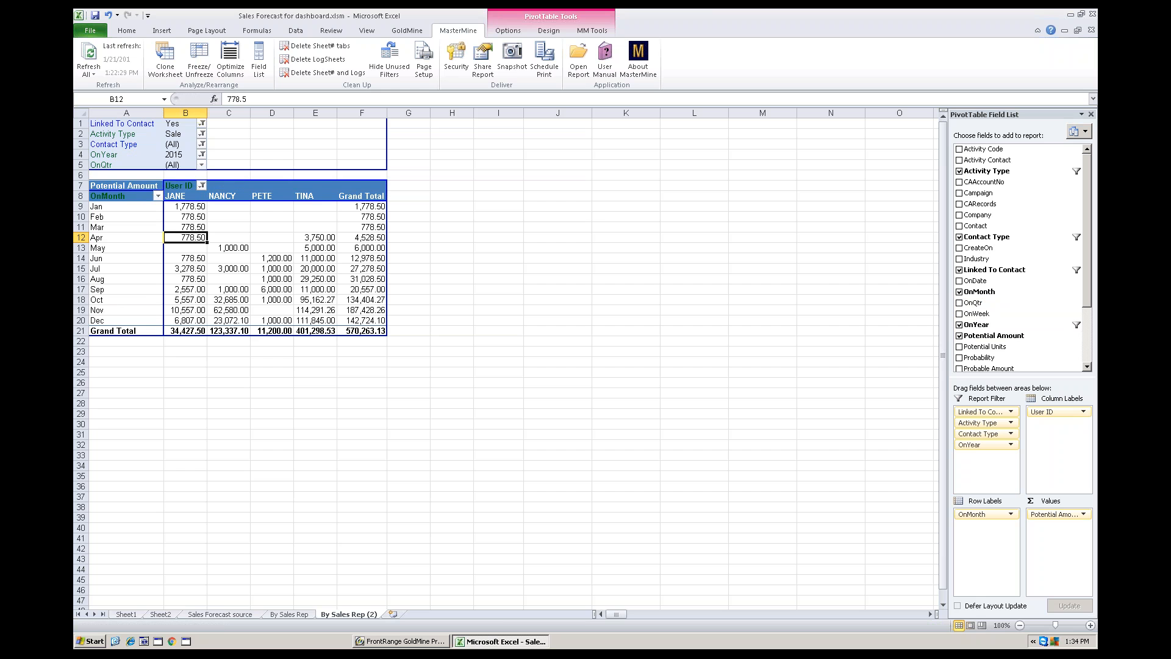
click(201, 164)
click(98, 241)
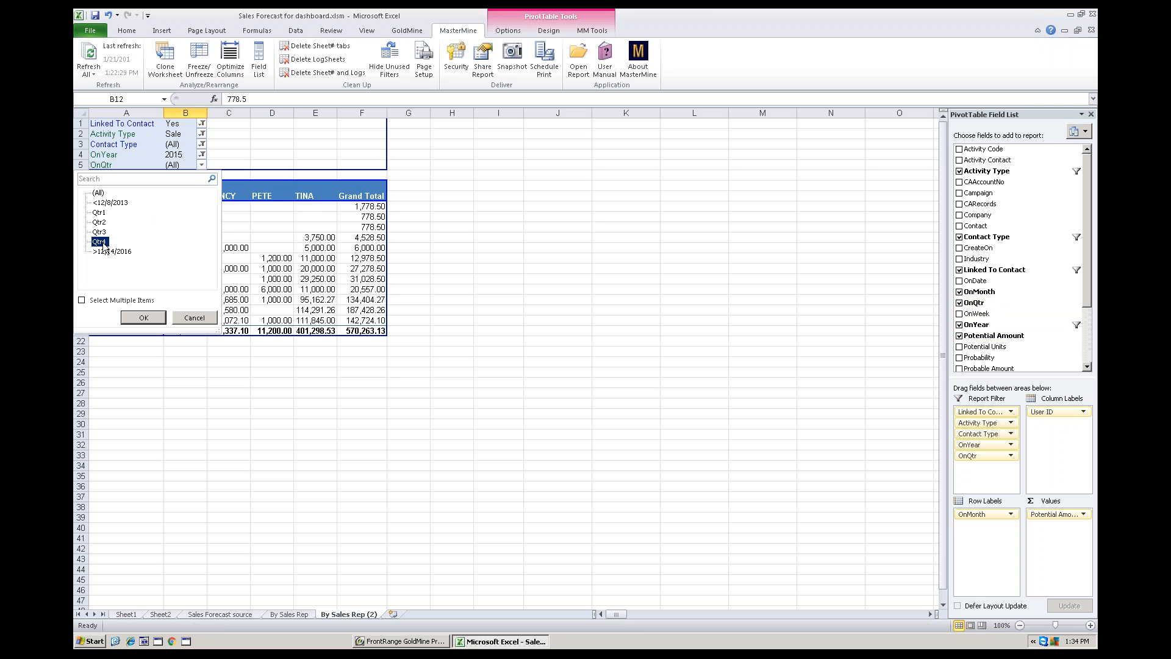
click(143, 318)
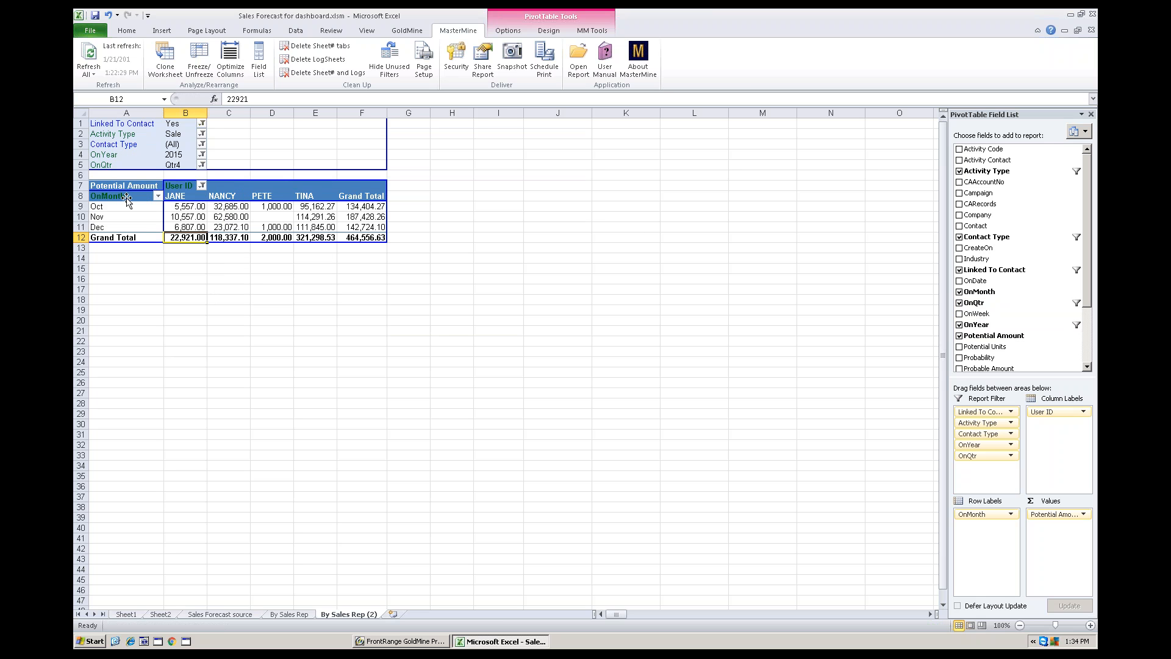
- Rearrange the cloned pivot table with OnMonth as a report filter and Company, Contact, Industry and User ID as row fields in that order
mouse_move(126, 199)
mouse_down()
mouse_move(124, 172)
mouse_move(165, 207)
mouse_move(130, 217)
mouse_up()
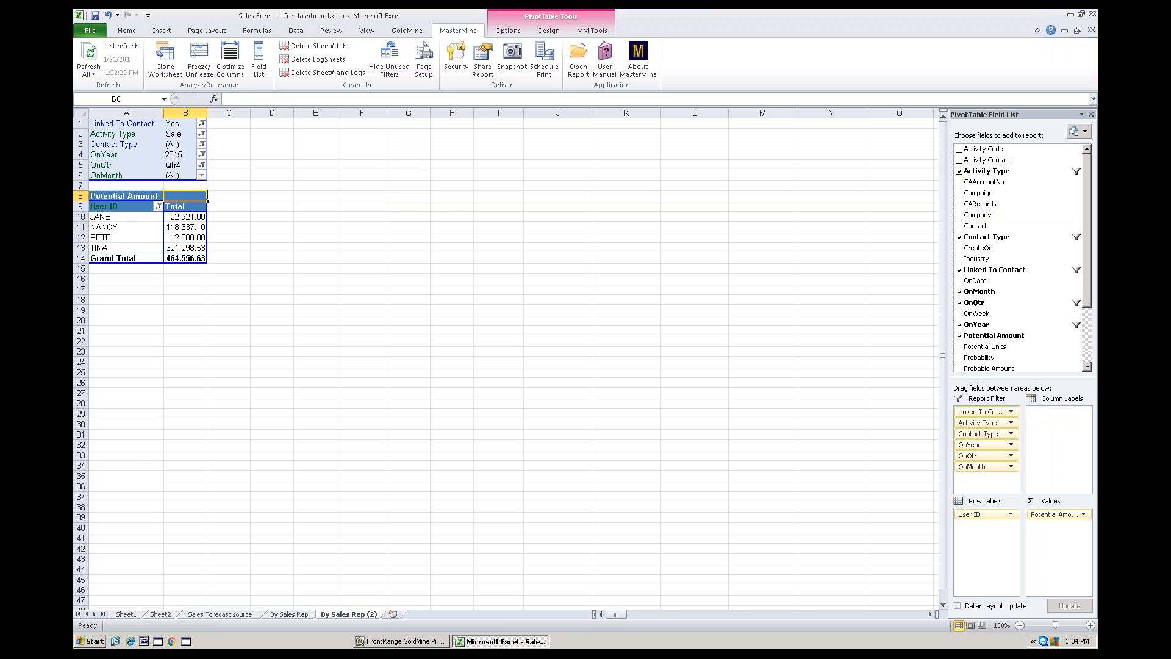
drag(980, 215, 94, 225)
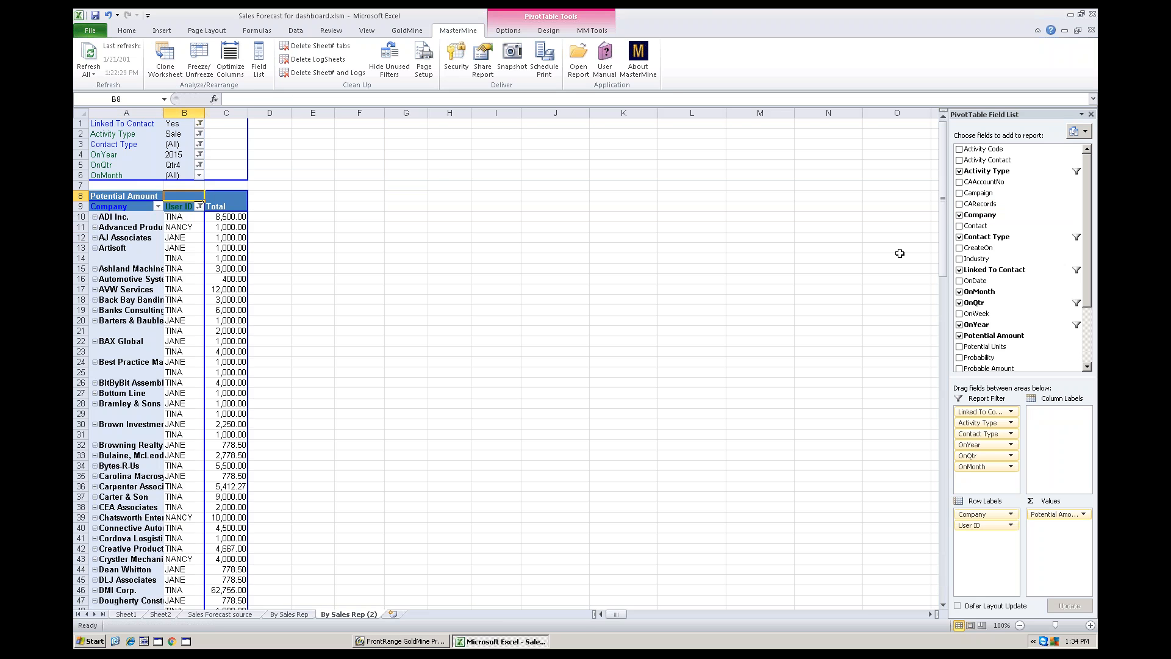
drag(979, 225, 149, 252)
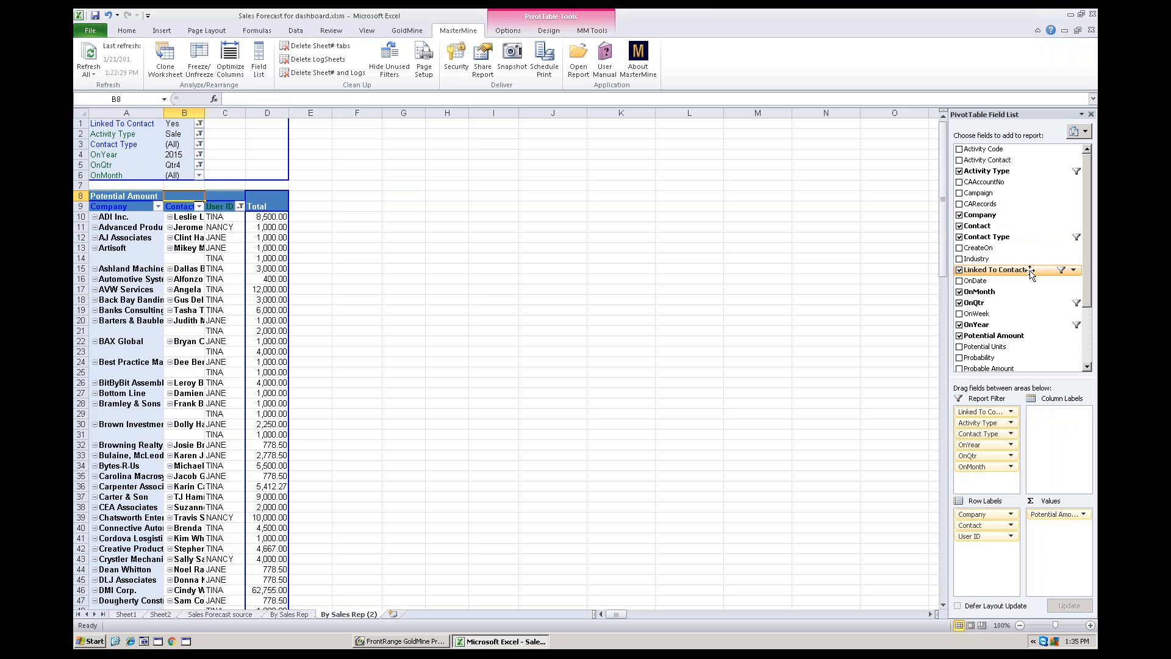
drag(1031, 274, 199, 247)
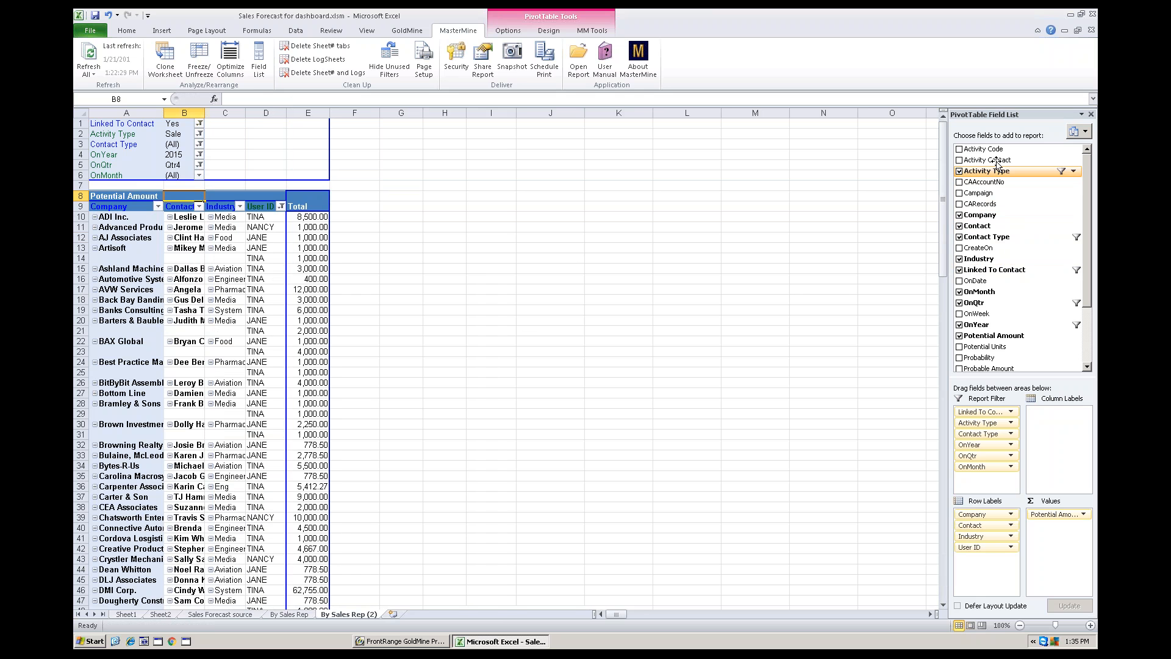
- Add the Product field to the rows of the cloned pivot table after User ID
mouse_move(996, 160)
mouse_down()
mouse_move(591, 266)
mouse_move(222, 263)
mouse_move(732, 220)
mouse_move(991, 164)
mouse_up()
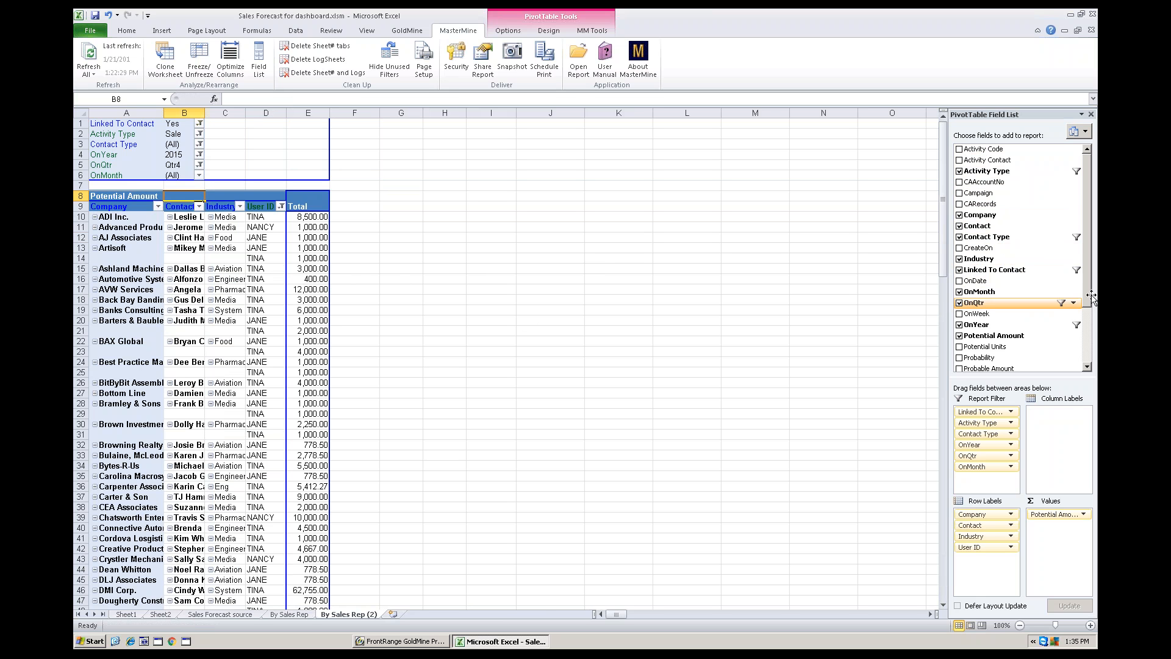
drag(1086, 288, 1087, 351)
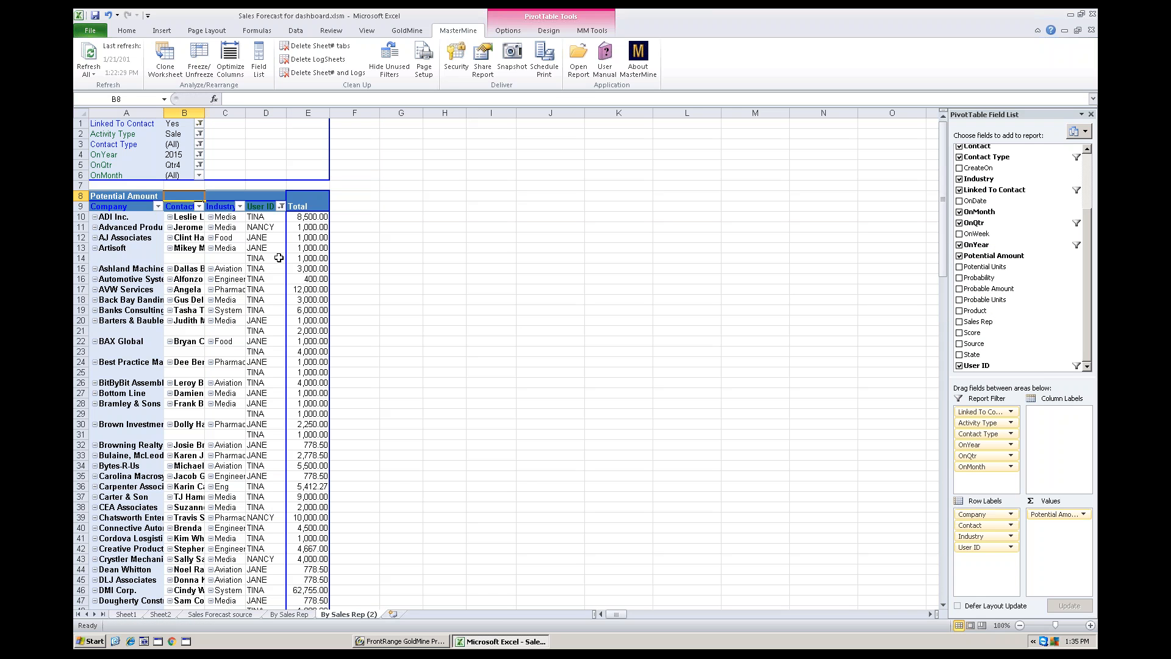
click(266, 238)
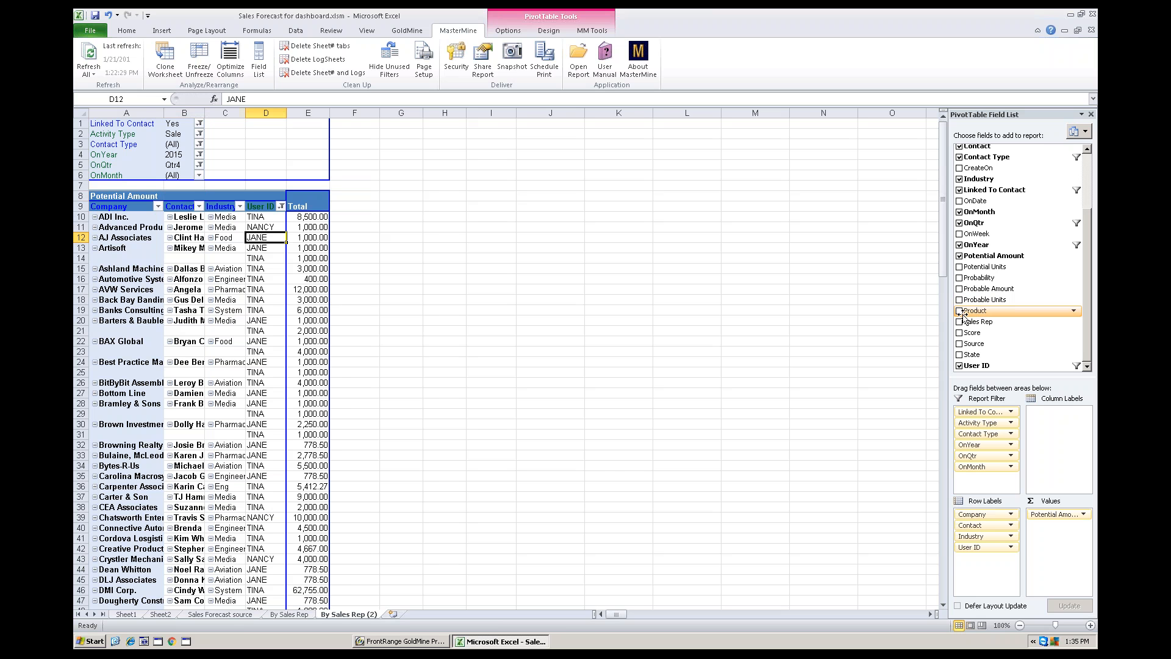
drag(966, 315, 283, 255)
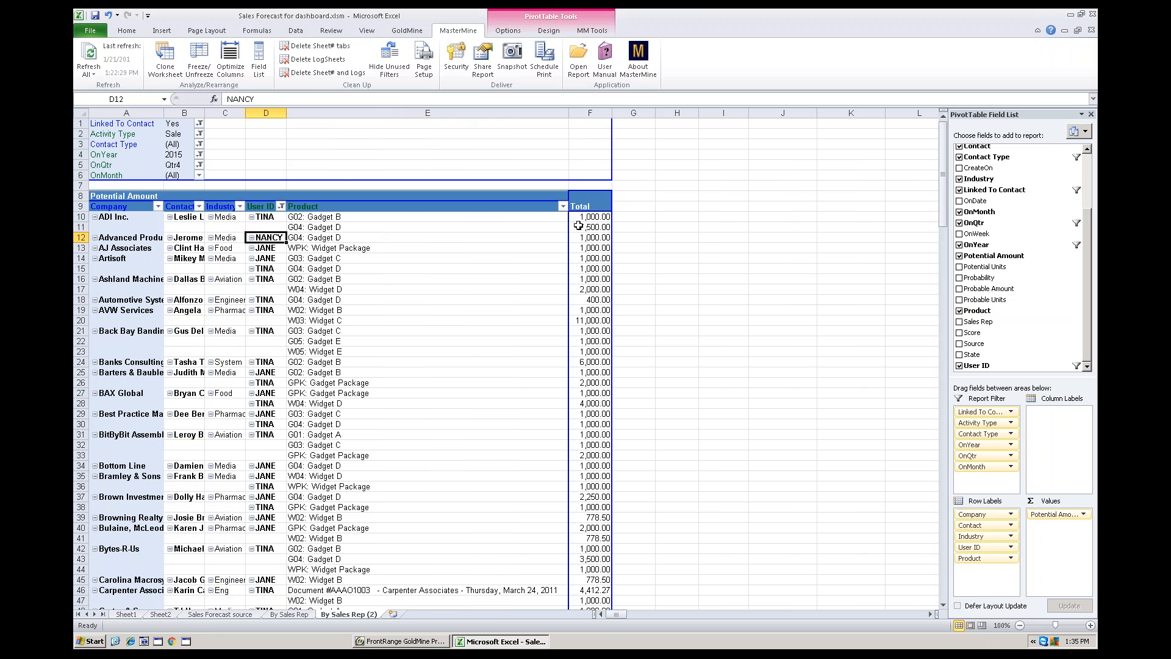
- Optimize the column widths of the cloned pivot table with MasterMine and select a Product cell
click(234, 78)
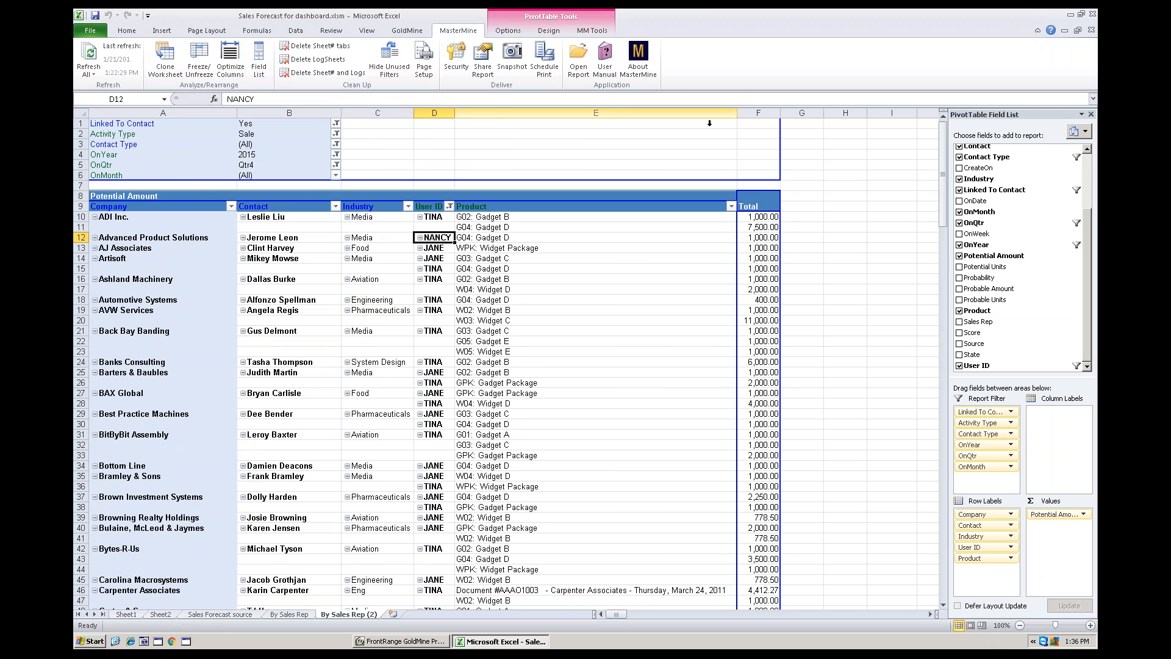
click(233, 58)
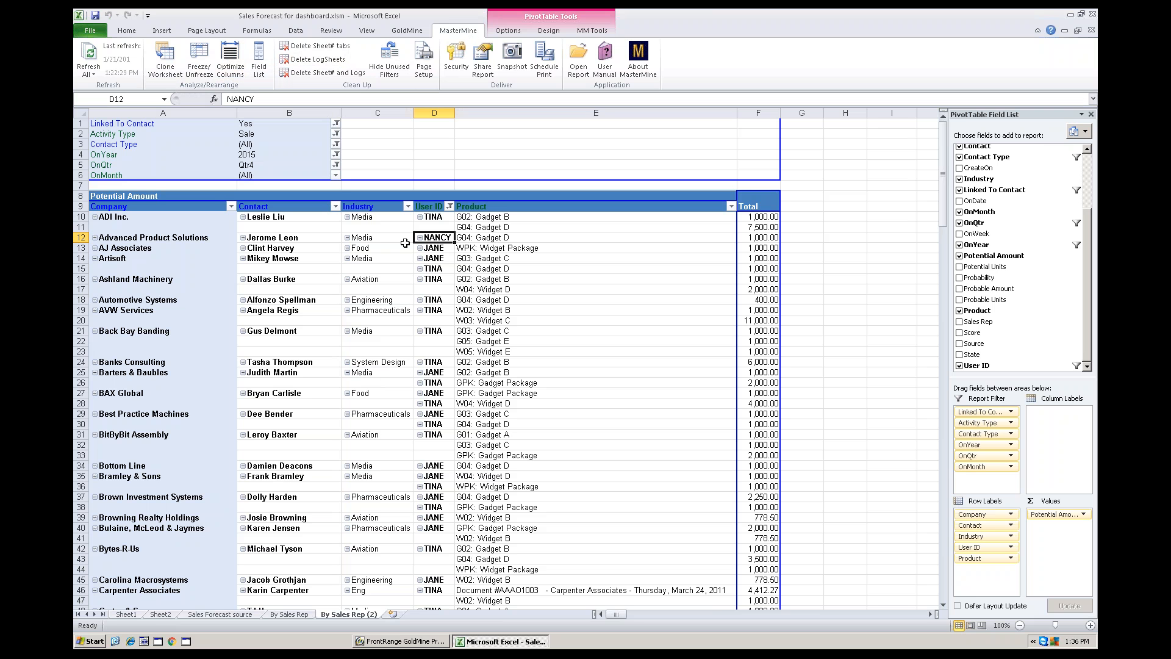
click(499, 237)
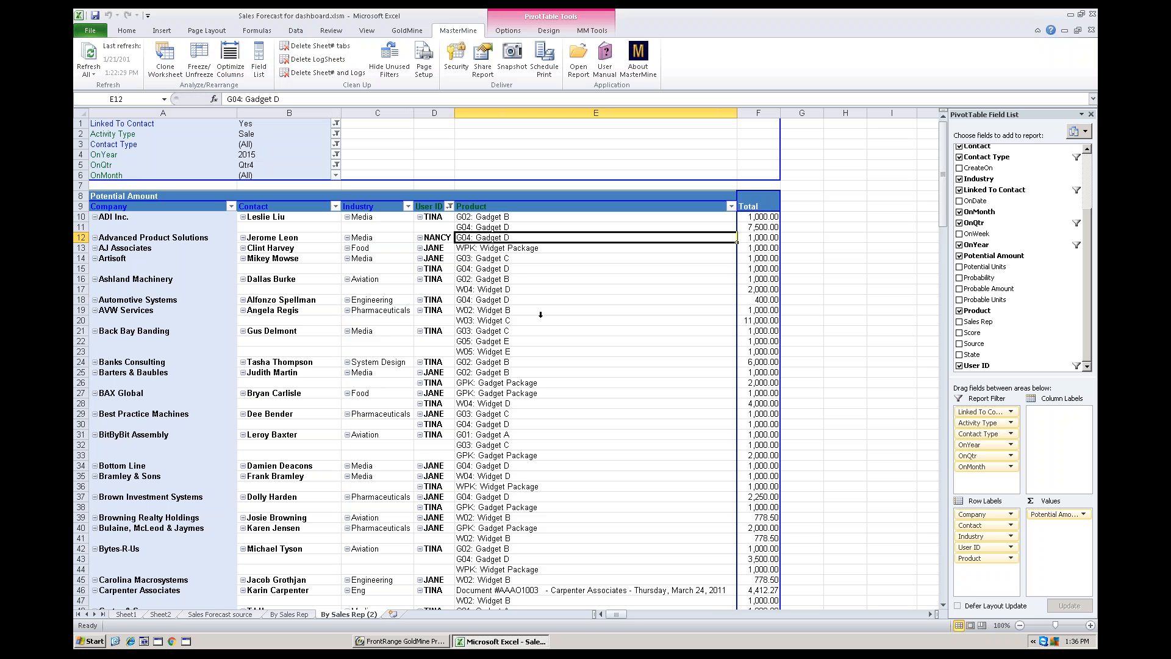
click(506, 250)
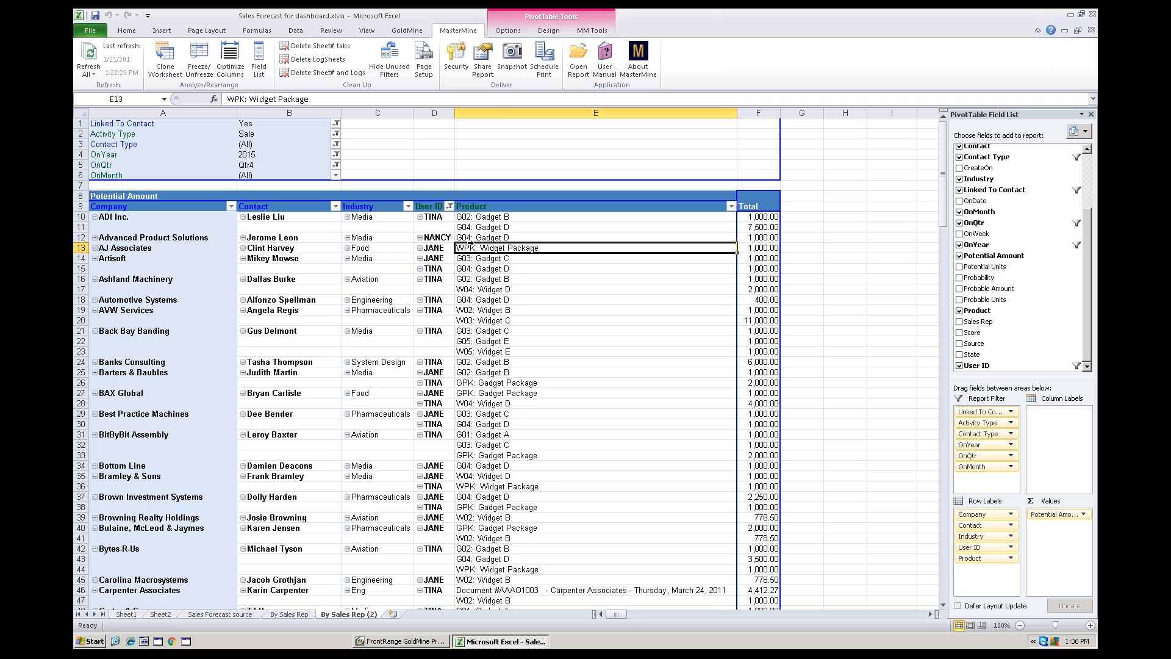
- Start adding a new MasterMine query field to the report, using CANotes | NOTES from the CA (Cal) table as its source
click(590, 31)
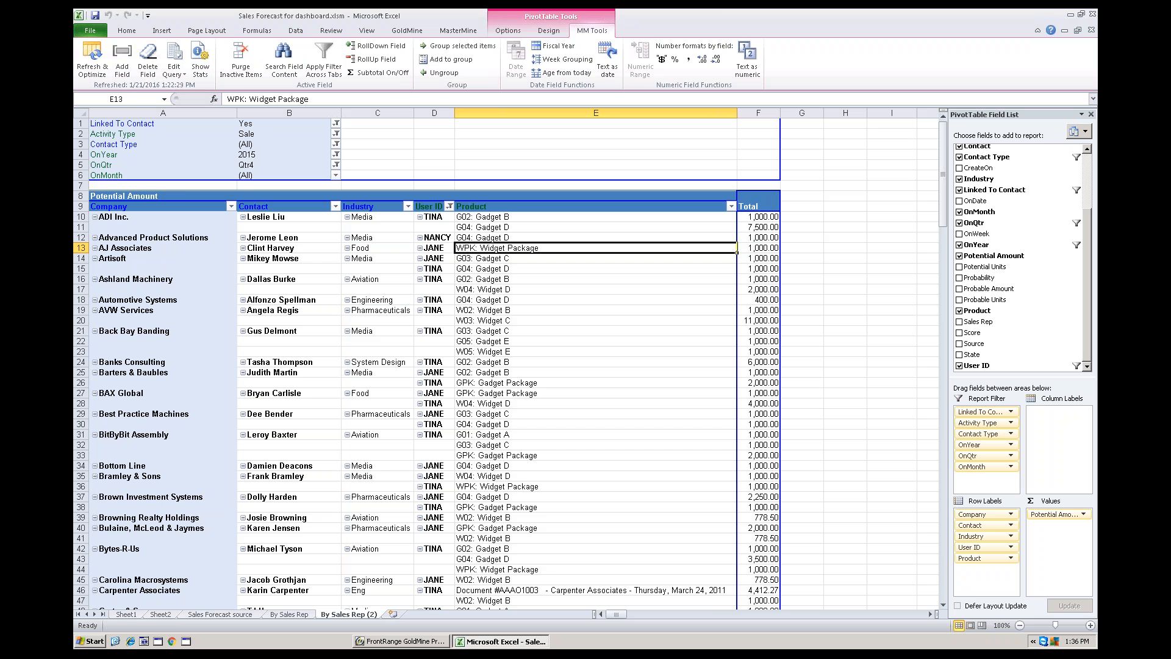
click(122, 58)
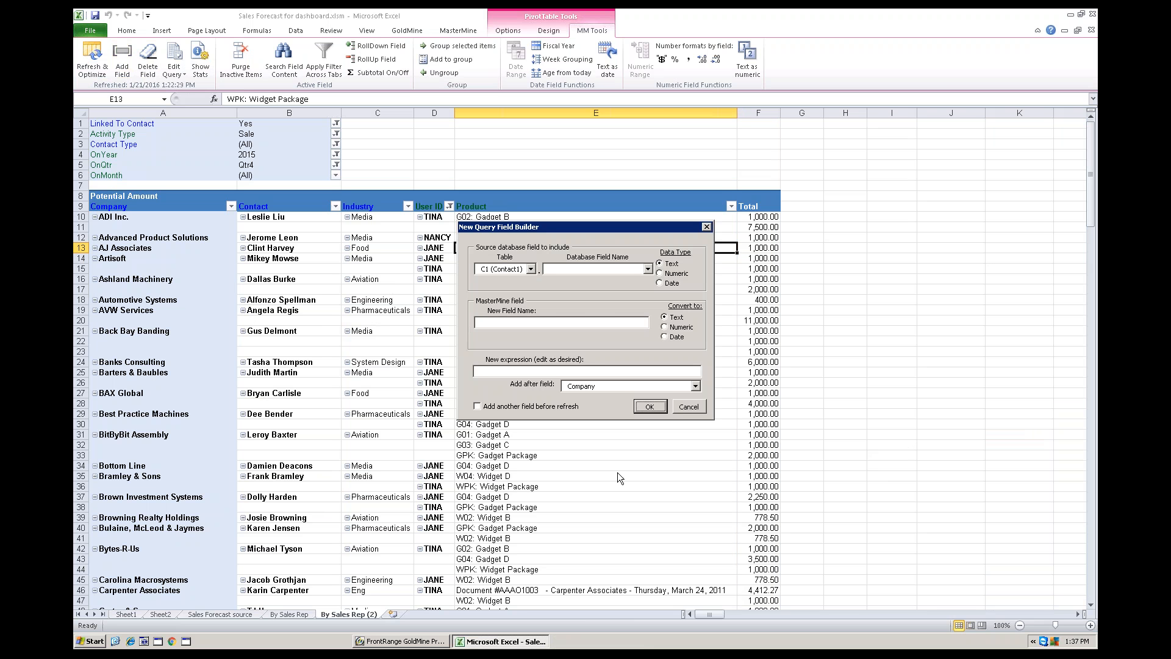
click(530, 270)
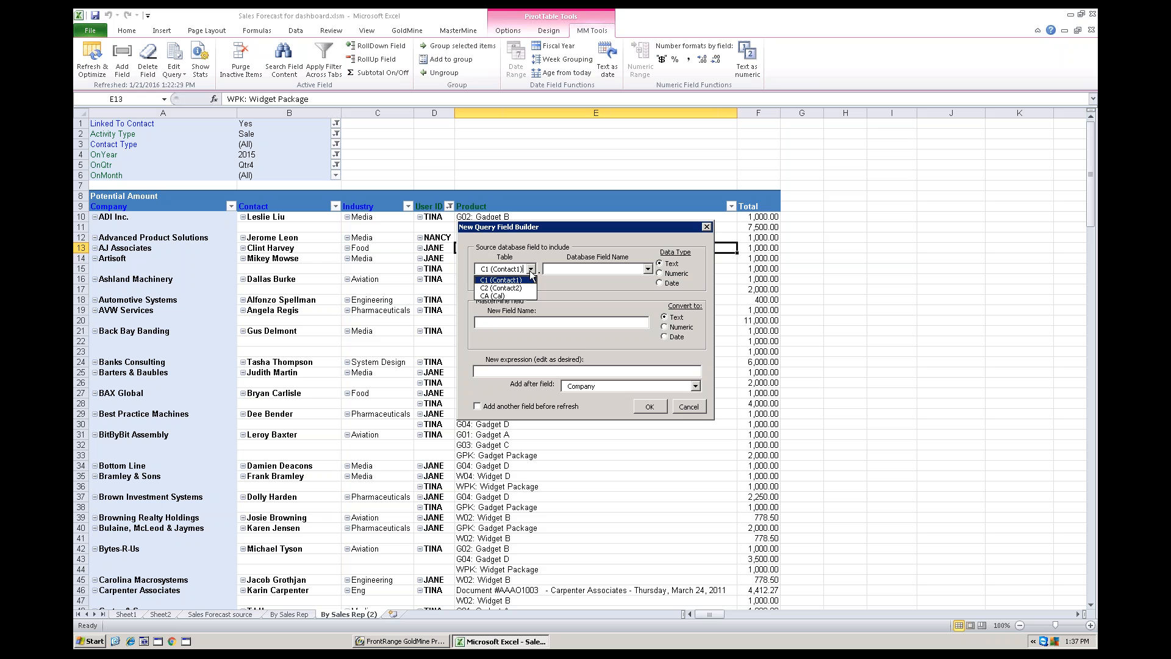
click(504, 296)
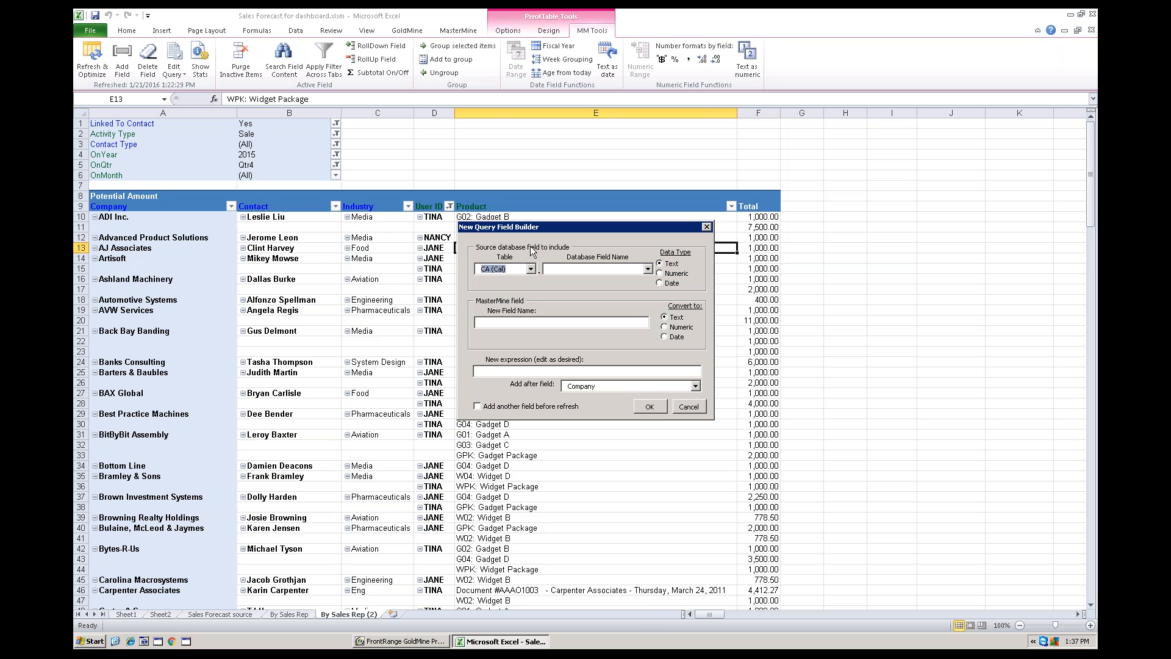
click(531, 269)
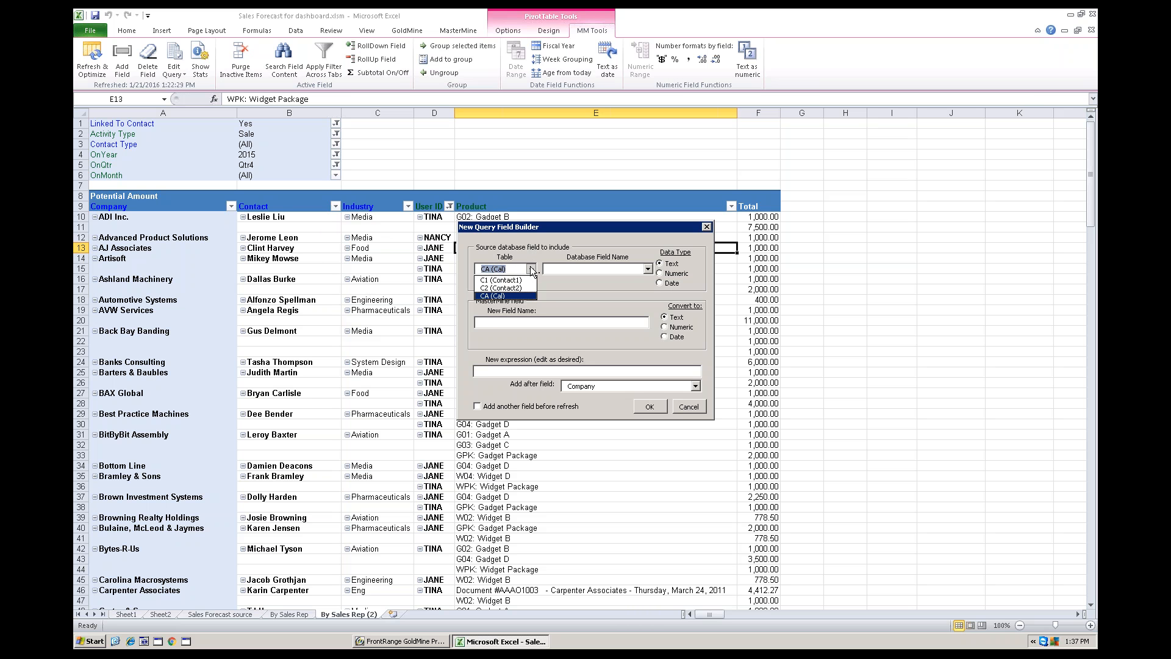
click(497, 296)
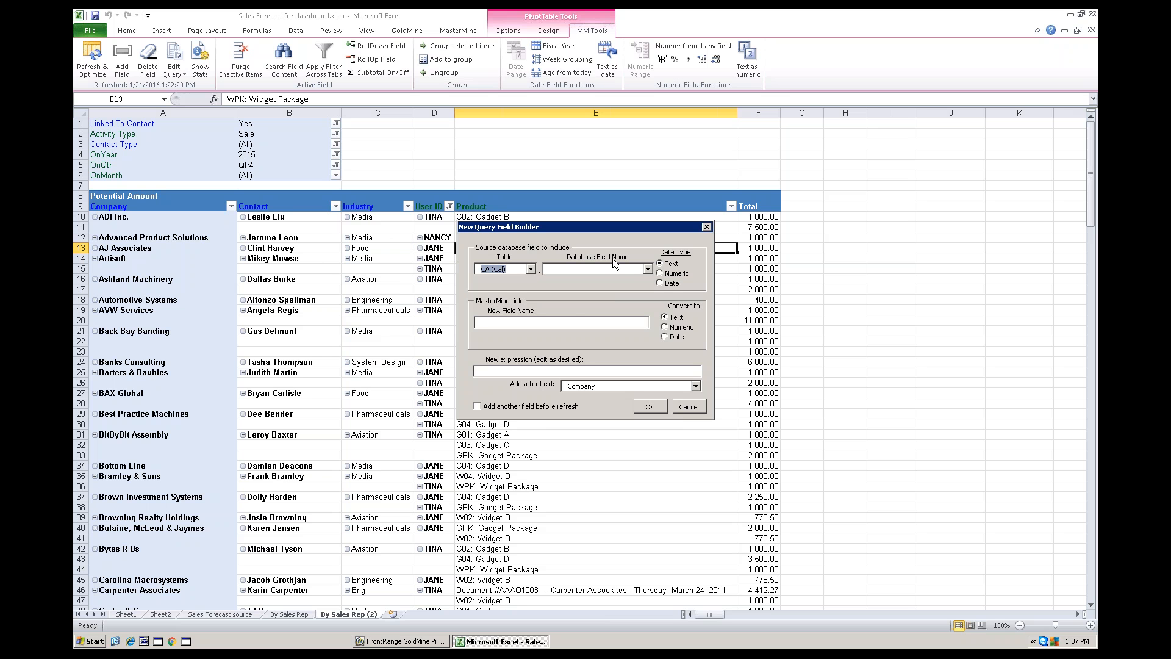
click(648, 270)
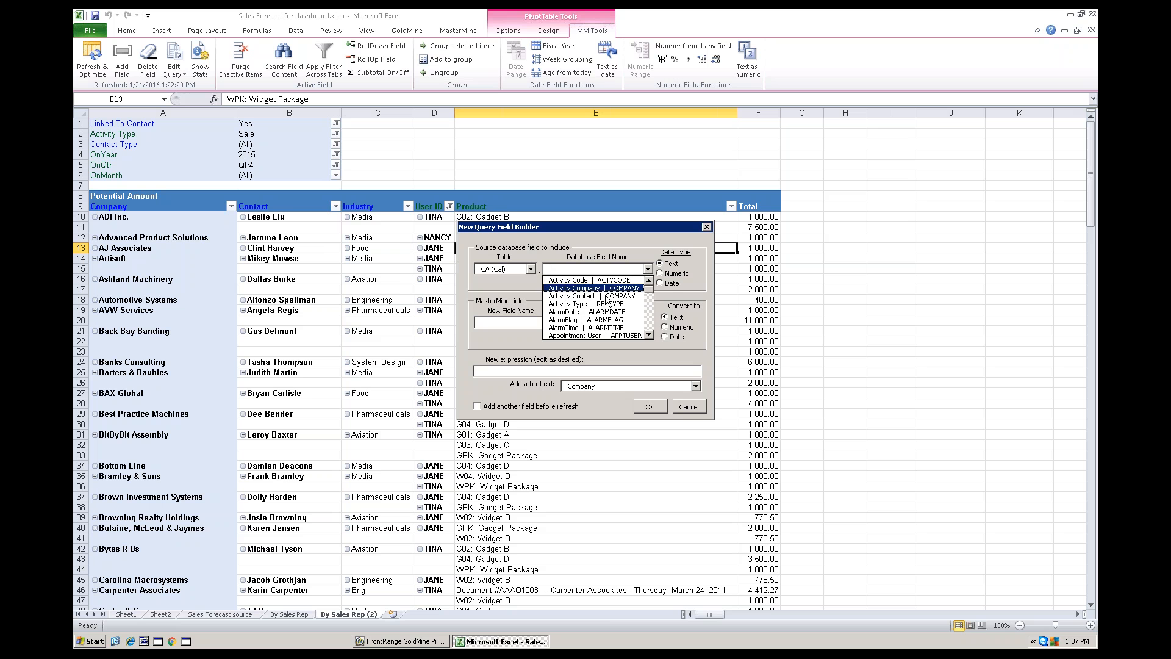
drag(649, 291, 649, 298)
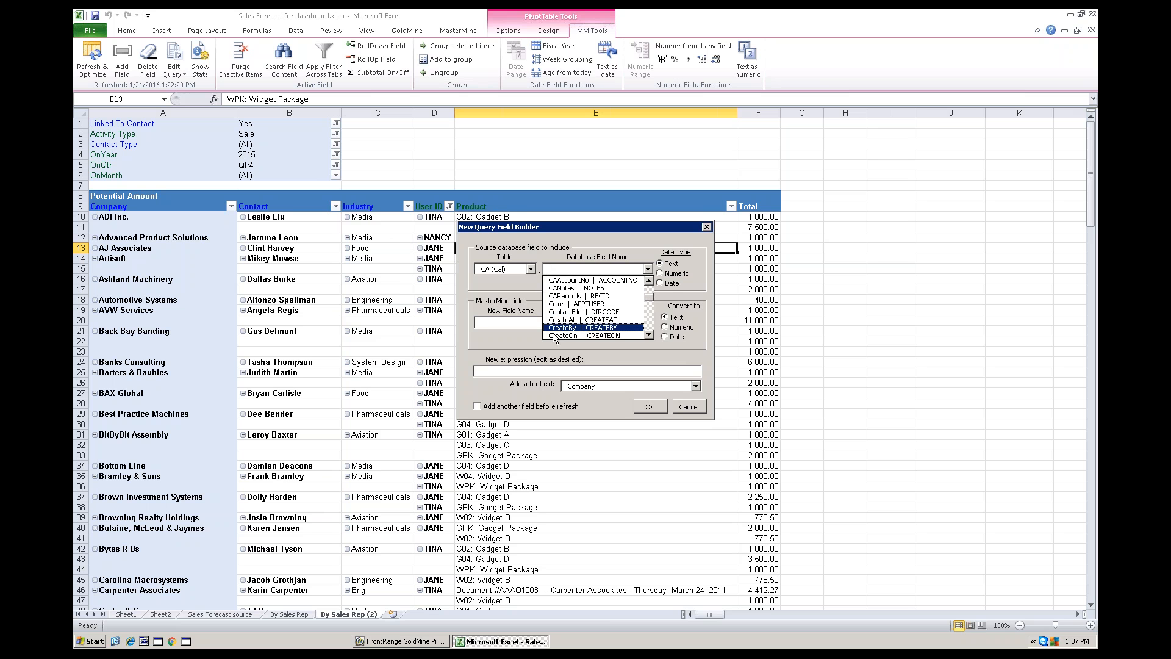
click(560, 289)
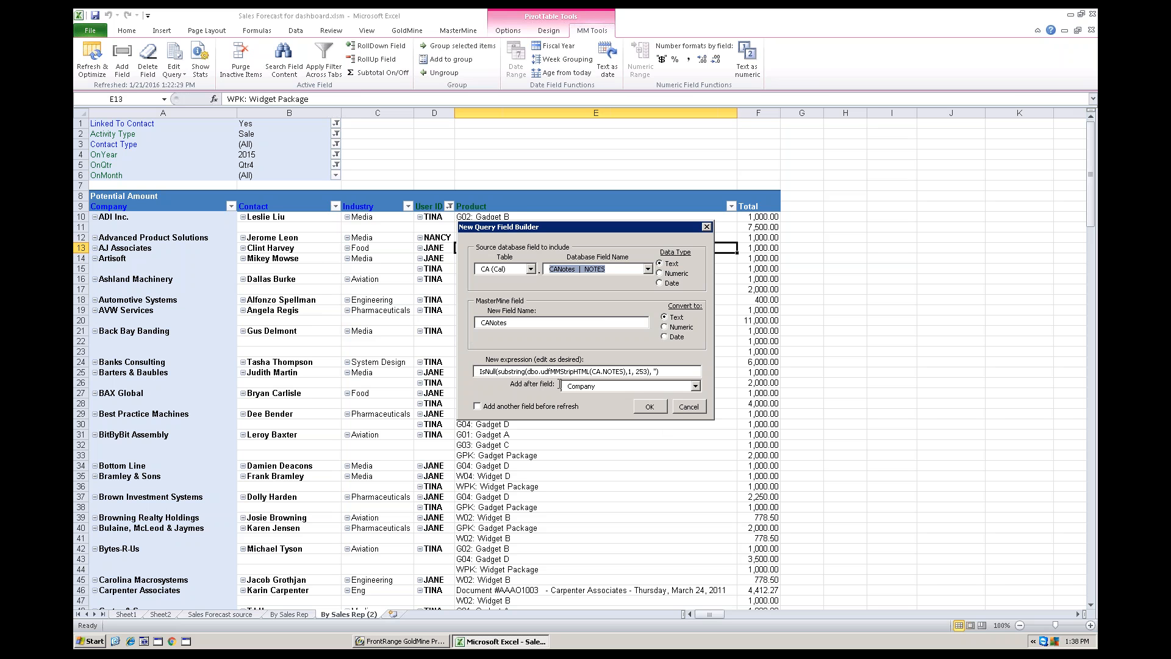
- Place the new CANotes field after Activity Code and add it to the report
click(695, 386)
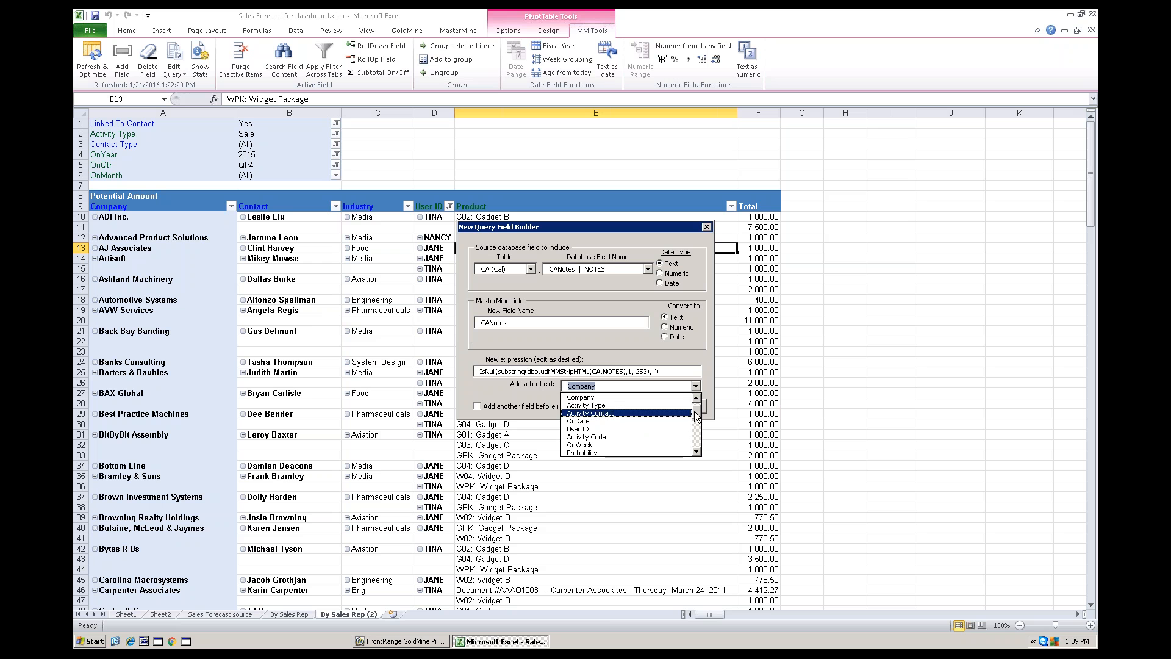
drag(695, 411, 696, 404)
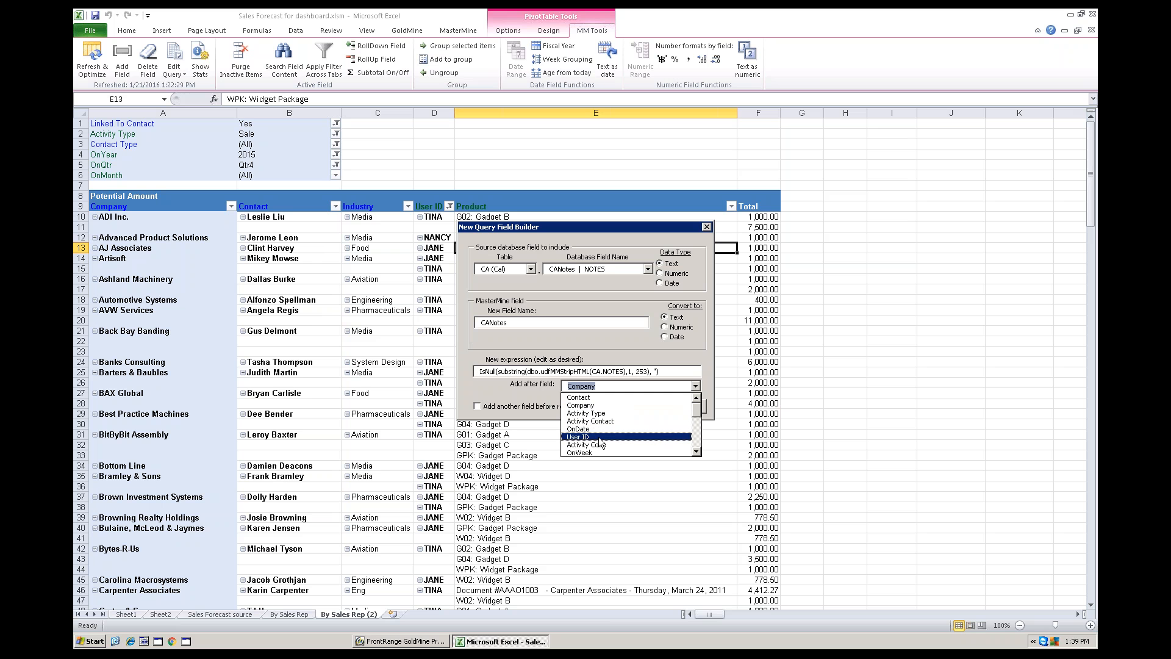
click(696, 452)
click(696, 451)
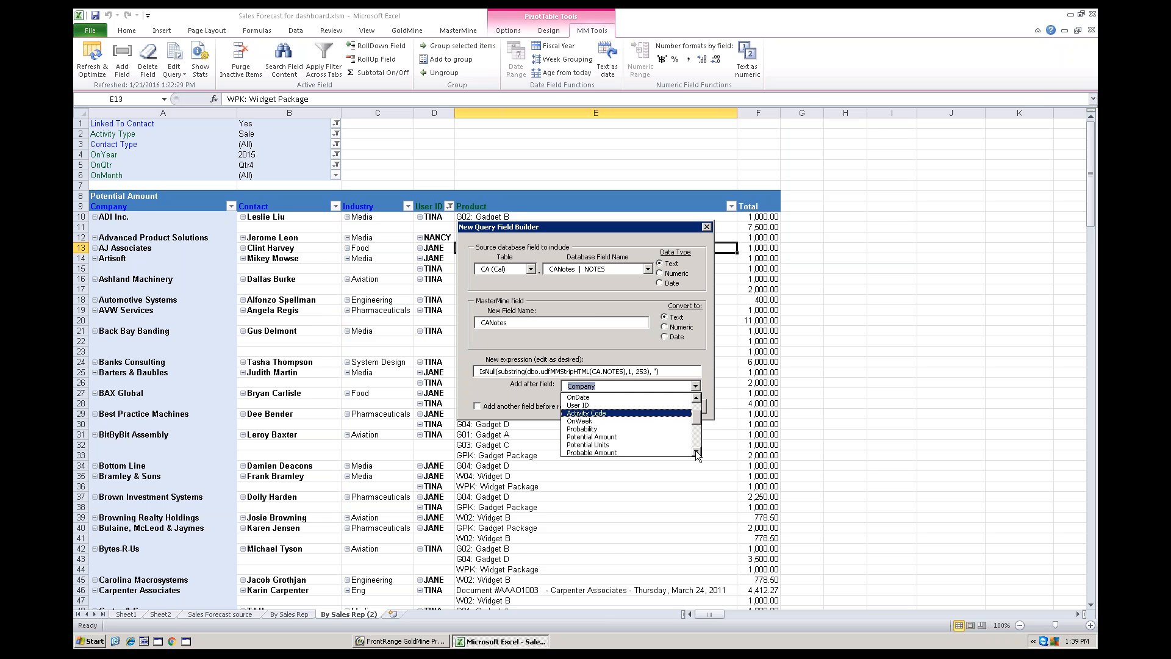
click(696, 451)
click(696, 452)
click(696, 451)
click(696, 452)
click(697, 451)
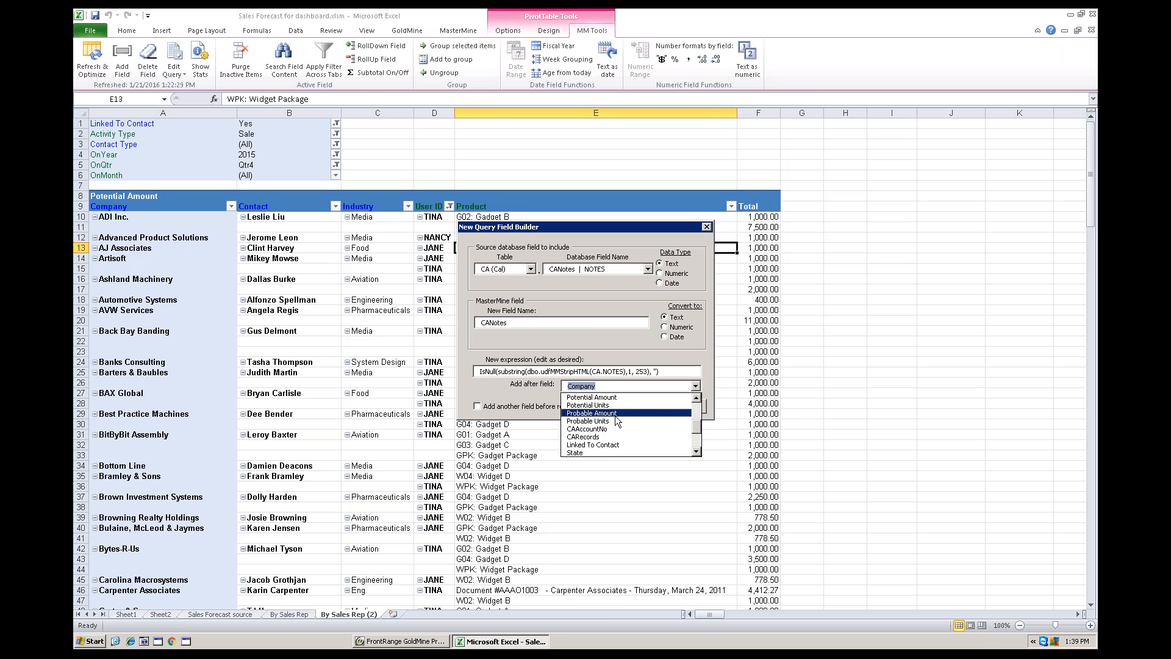
click(696, 397)
click(696, 398)
click(696, 397)
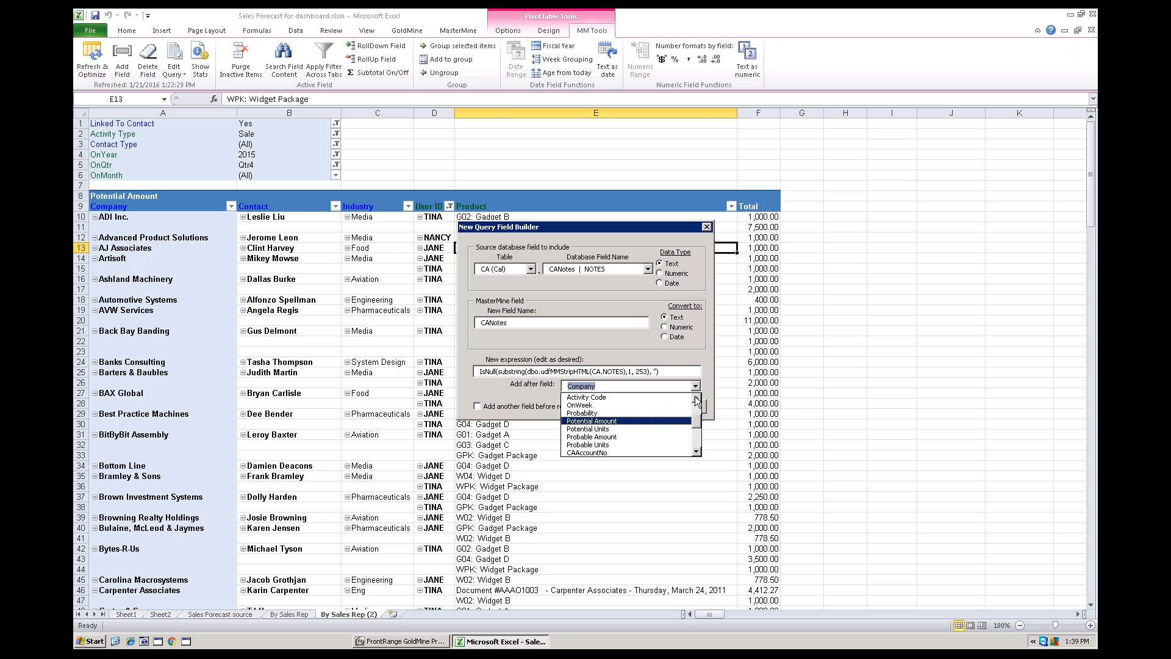
click(597, 397)
click(650, 407)
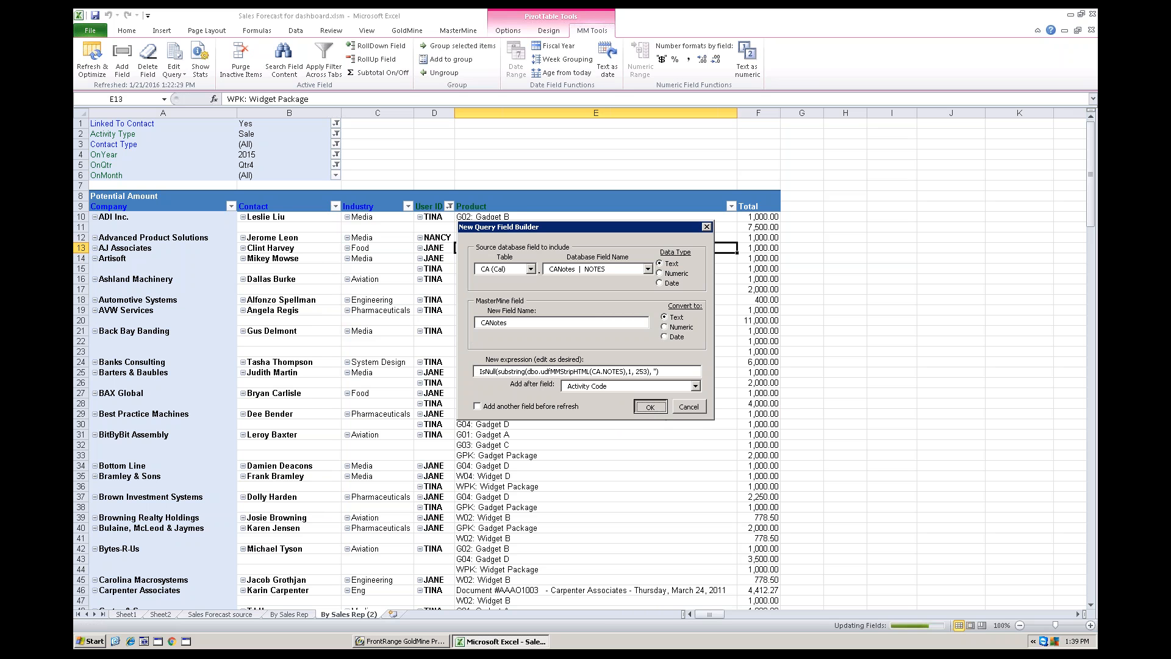
click(594, 352)
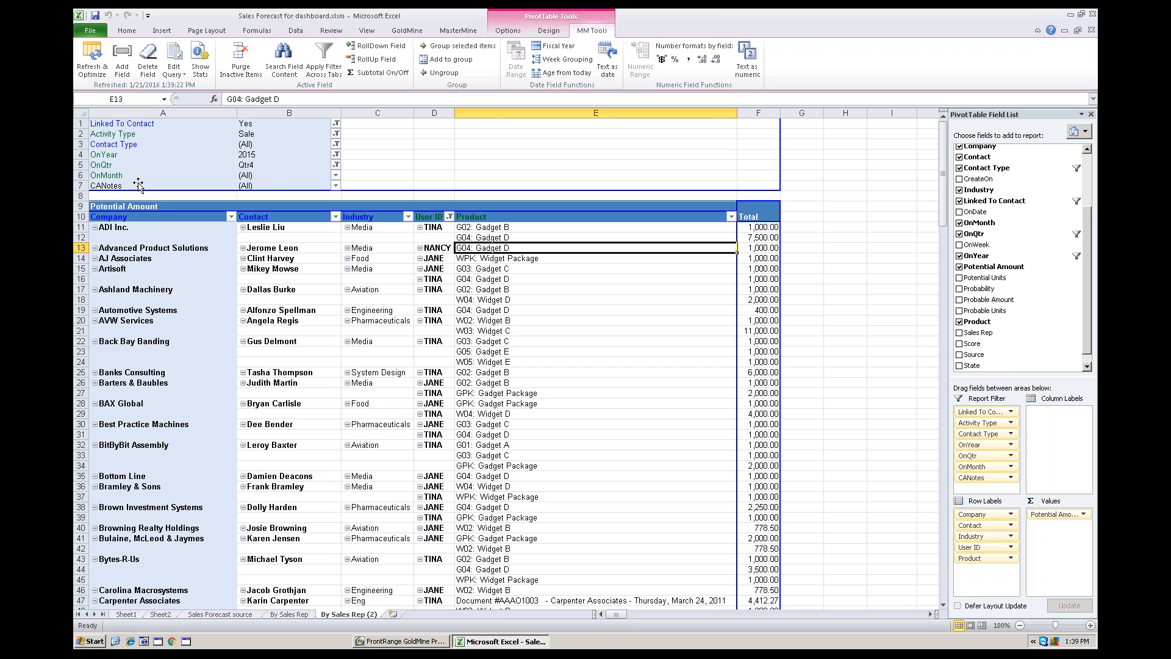
- Move CANotes from the report filters to the rows after Product and optimize the column widths with MasterMine
click(336, 186)
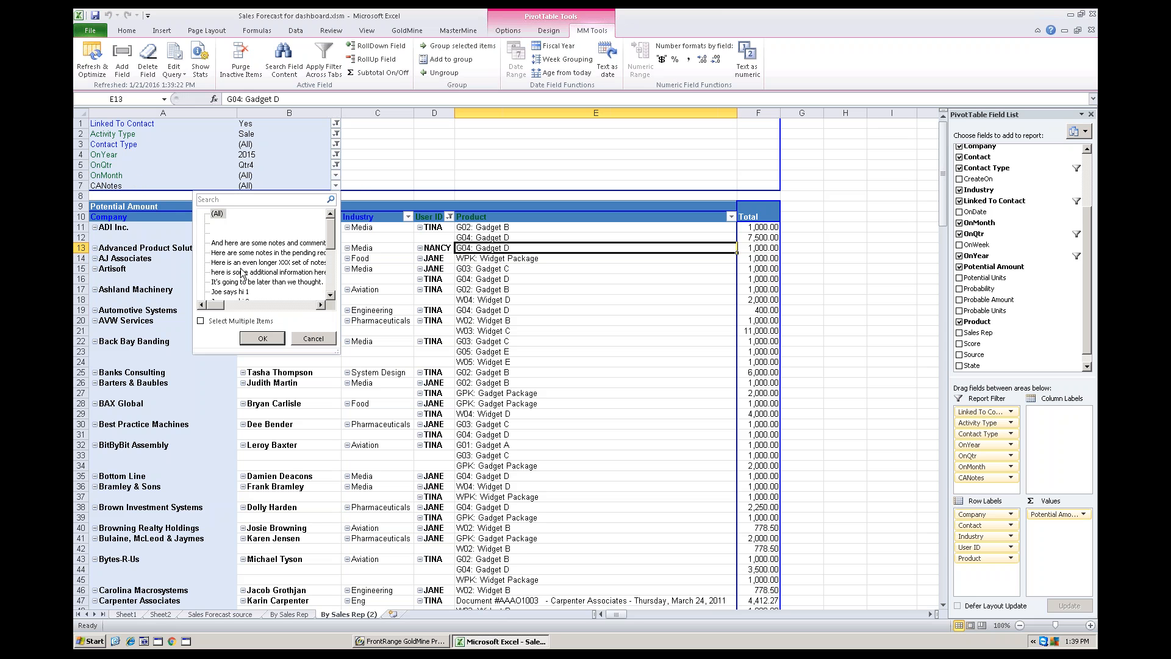
click(322, 339)
click(122, 185)
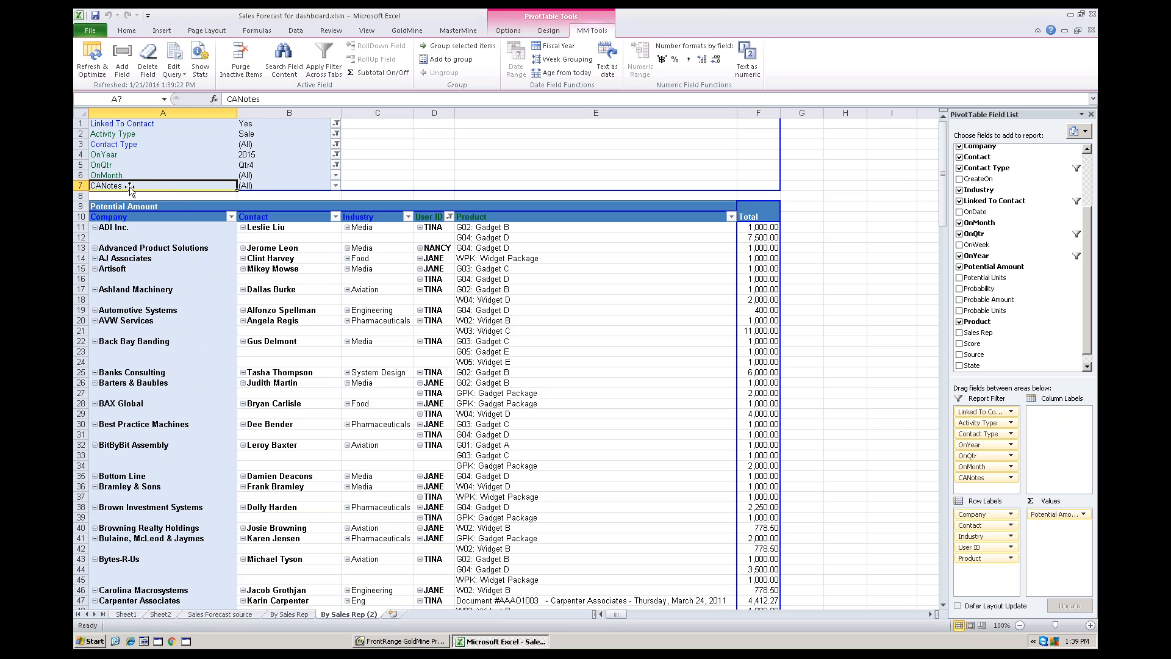
drag(130, 188, 735, 247)
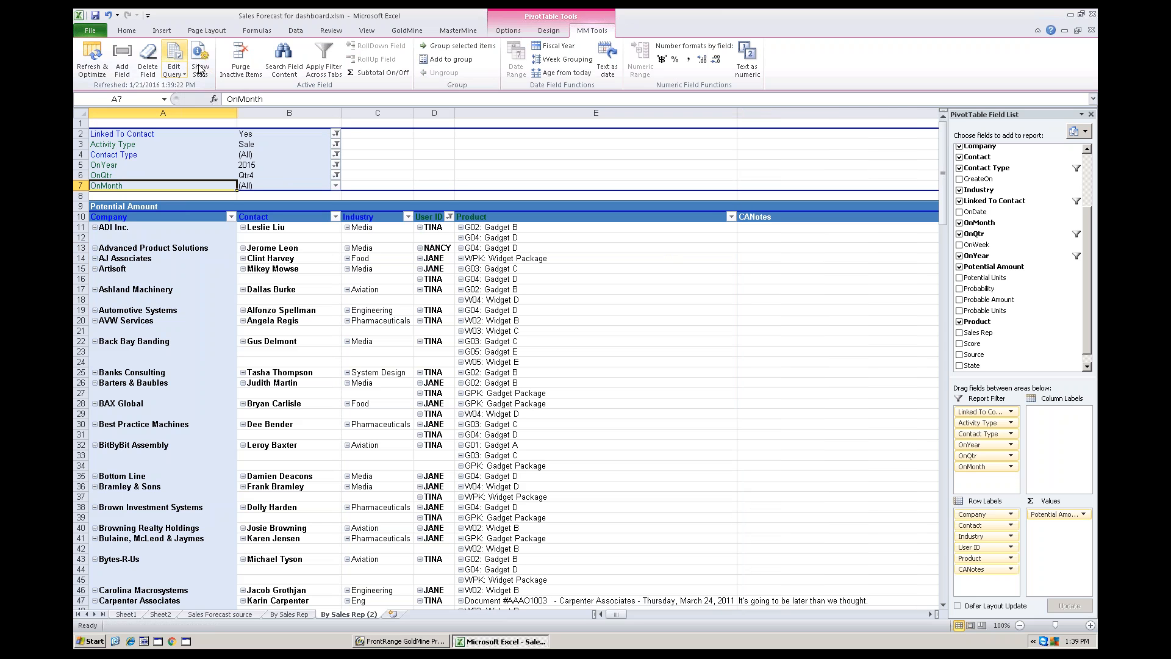
click(469, 32)
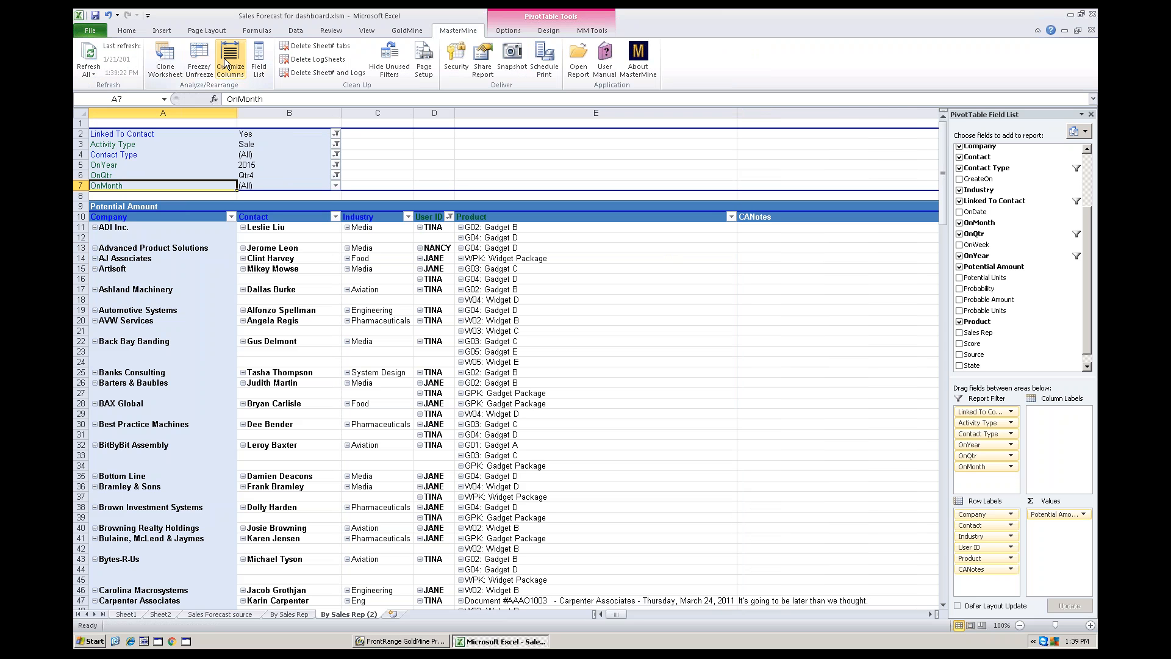
click(230, 67)
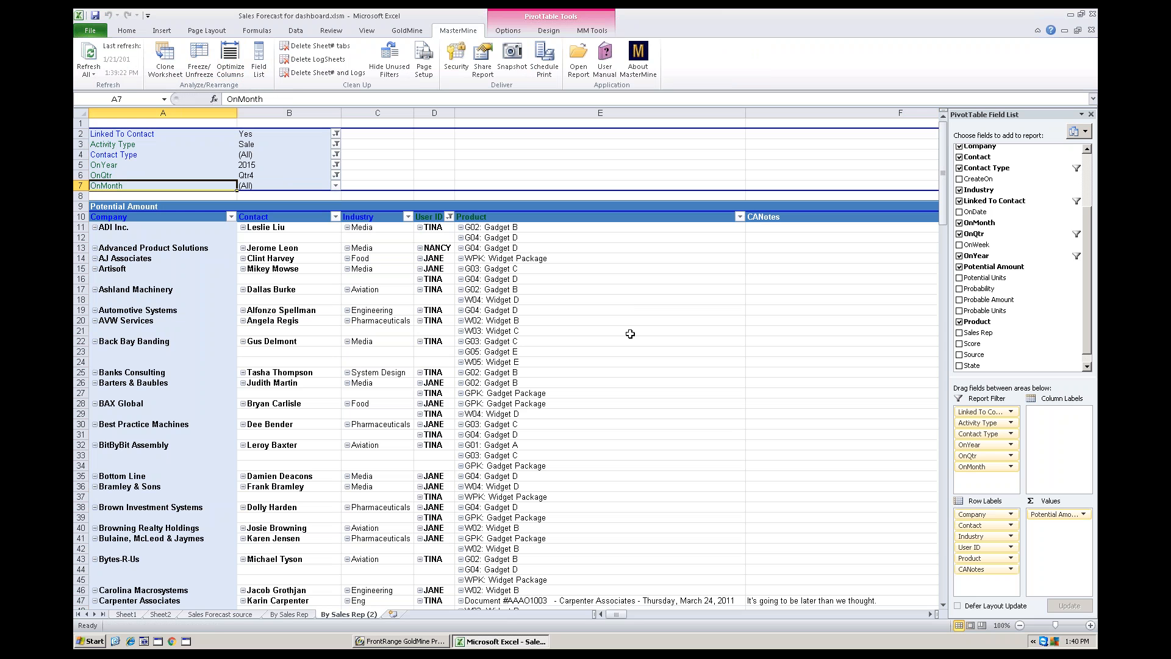
- Hide the PivotTable field list and look through the note texts in the CANotes column
click(944, 605)
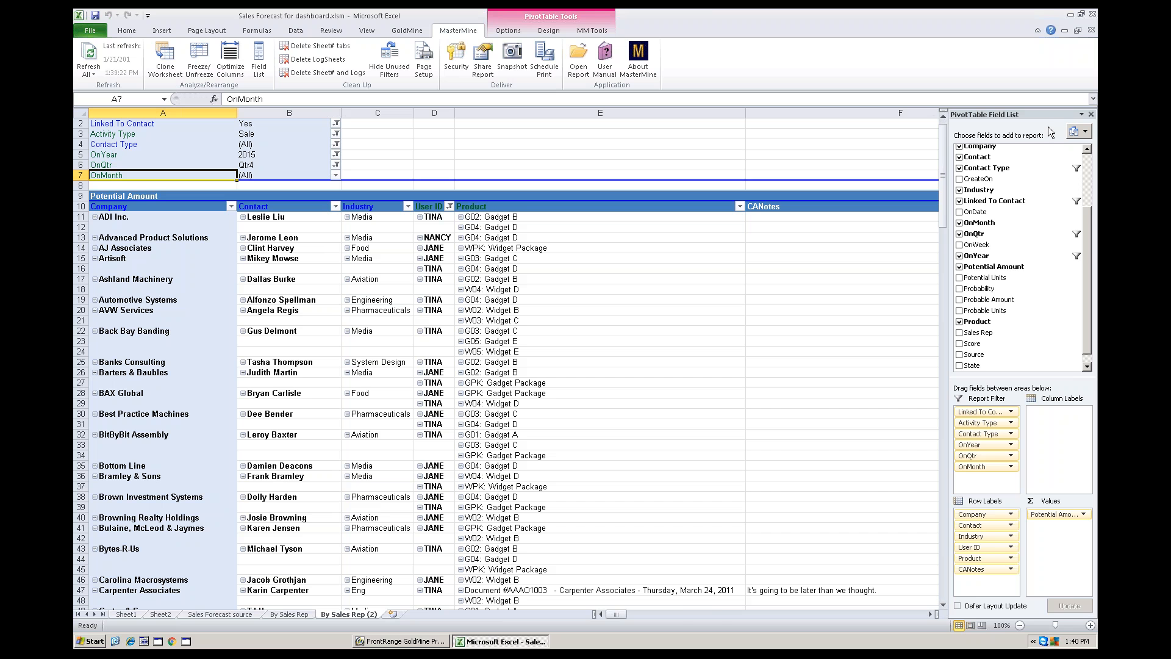
click(1090, 115)
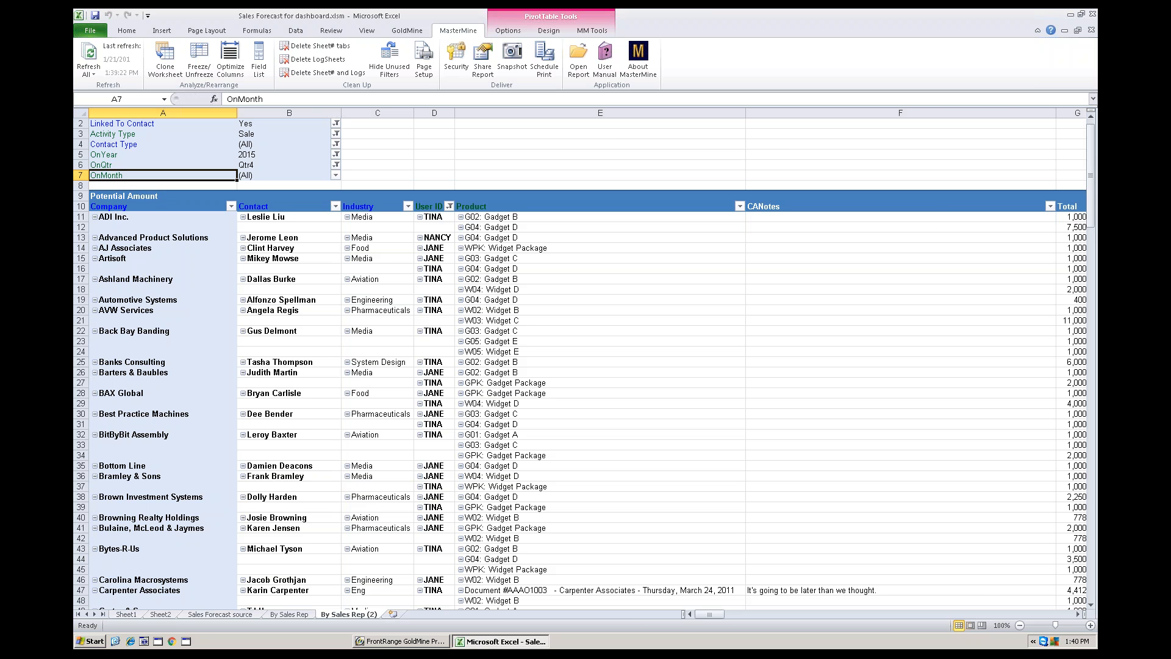
click(1091, 604)
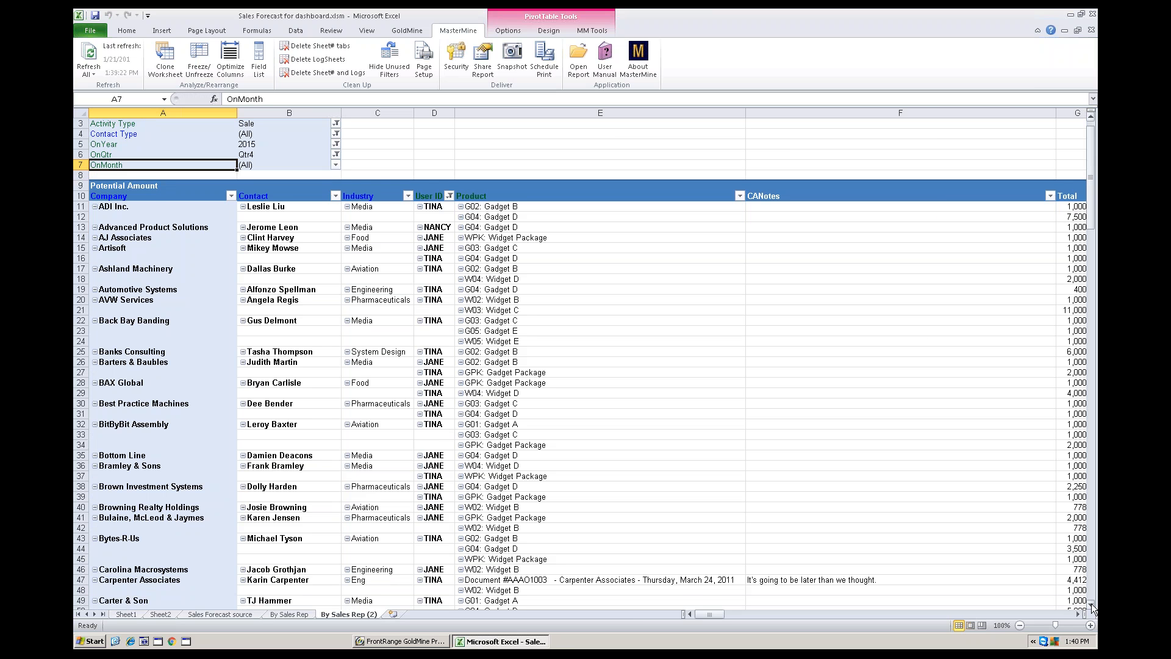
scroll(1092, 603, down, 9)
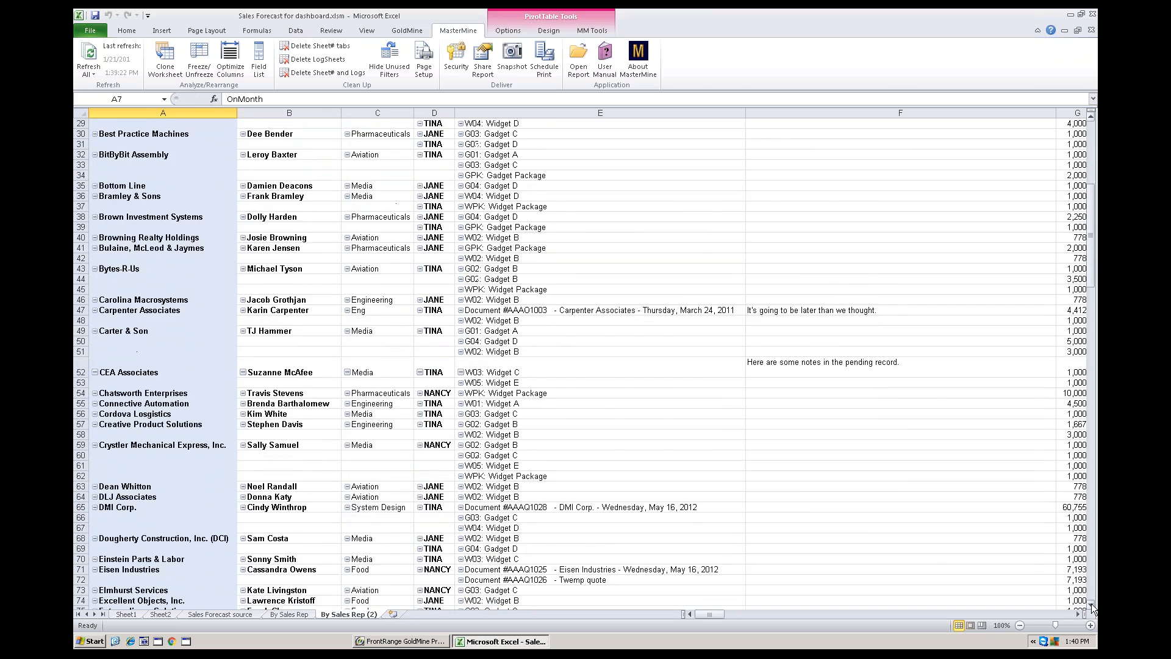
scroll(1092, 603, down, 11)
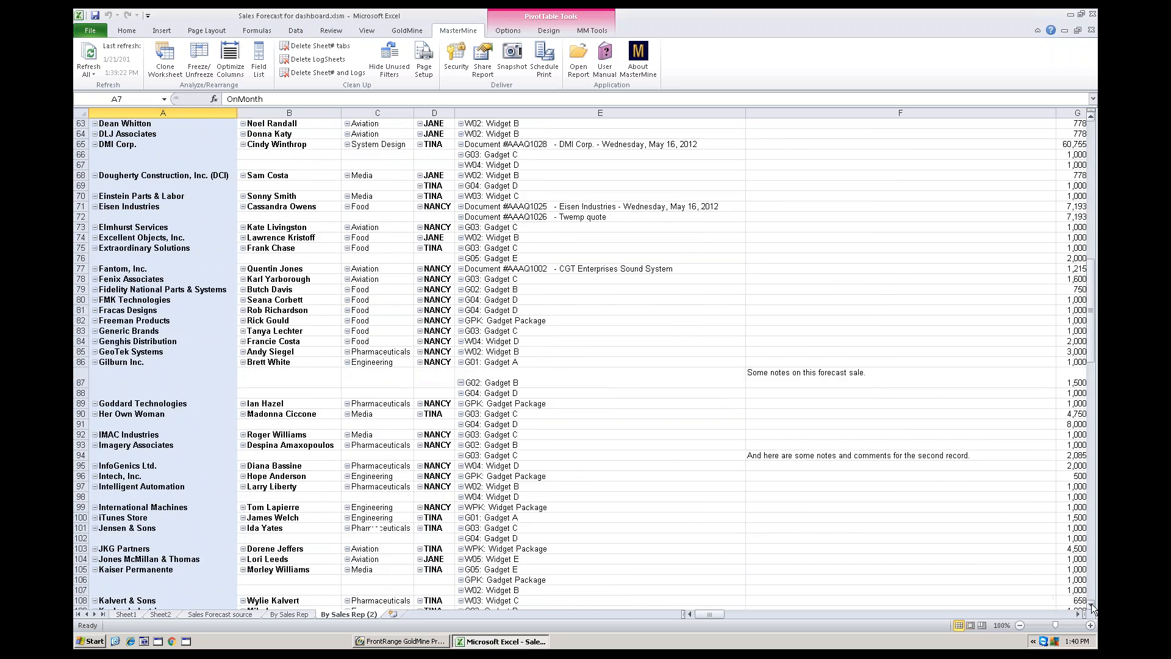
scroll(1092, 603, down, 1)
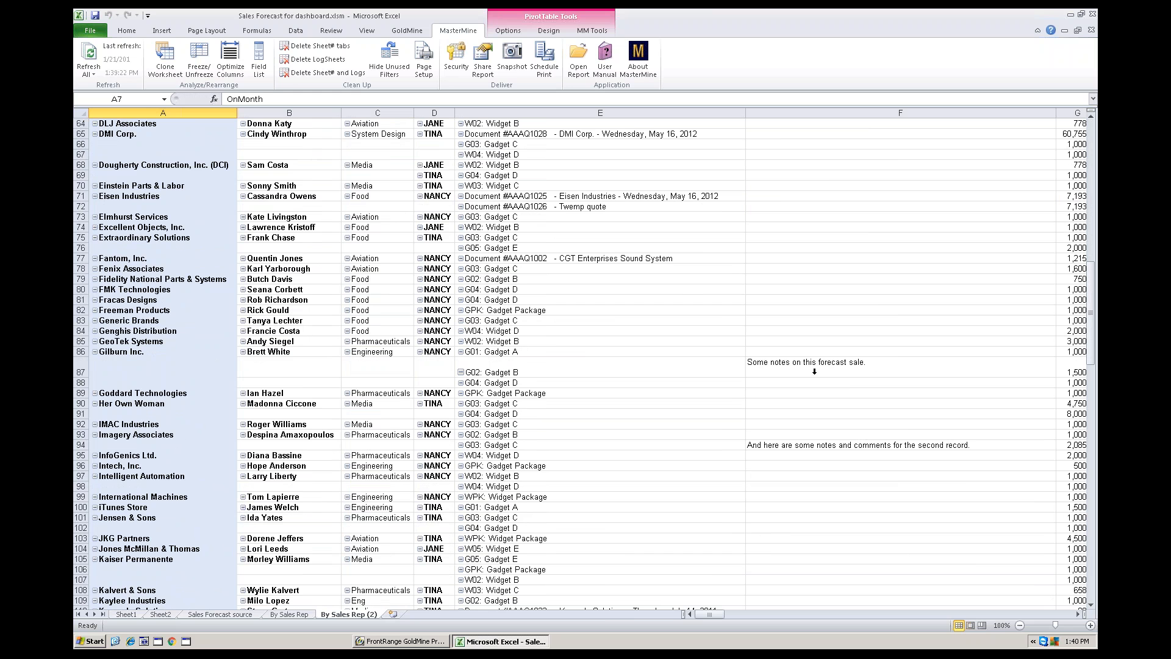
drag(1089, 274, 1090, 131)
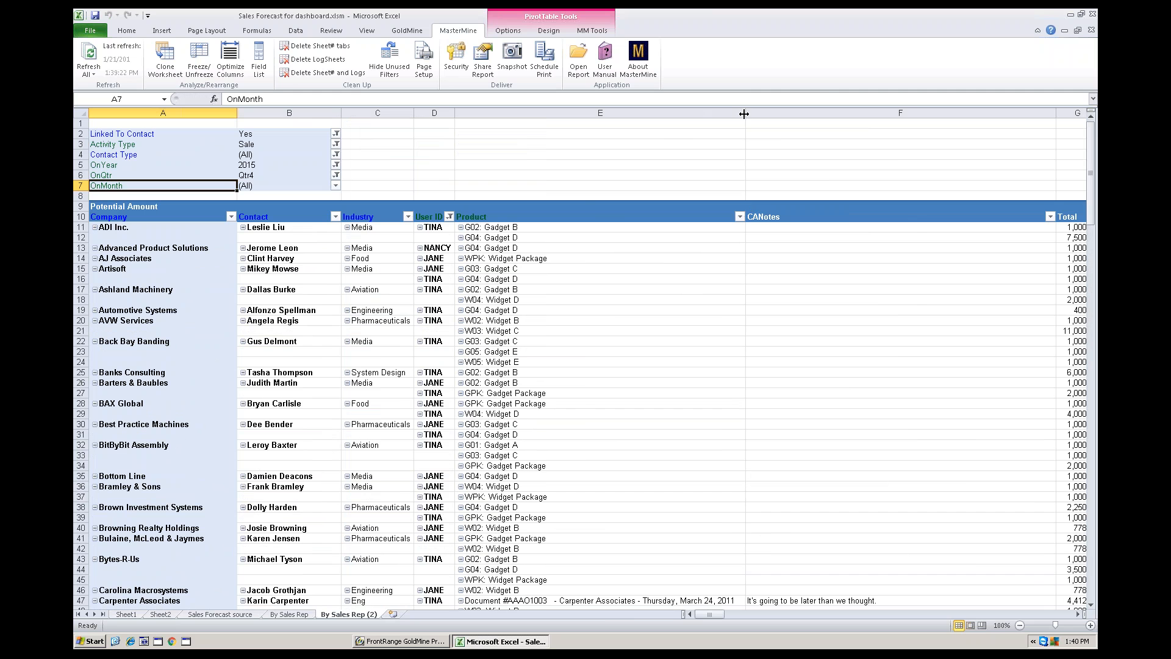
- Narrow the Product column to less than half its width and review the User ID filter, keeping its selection
drag(745, 114, 580, 115)
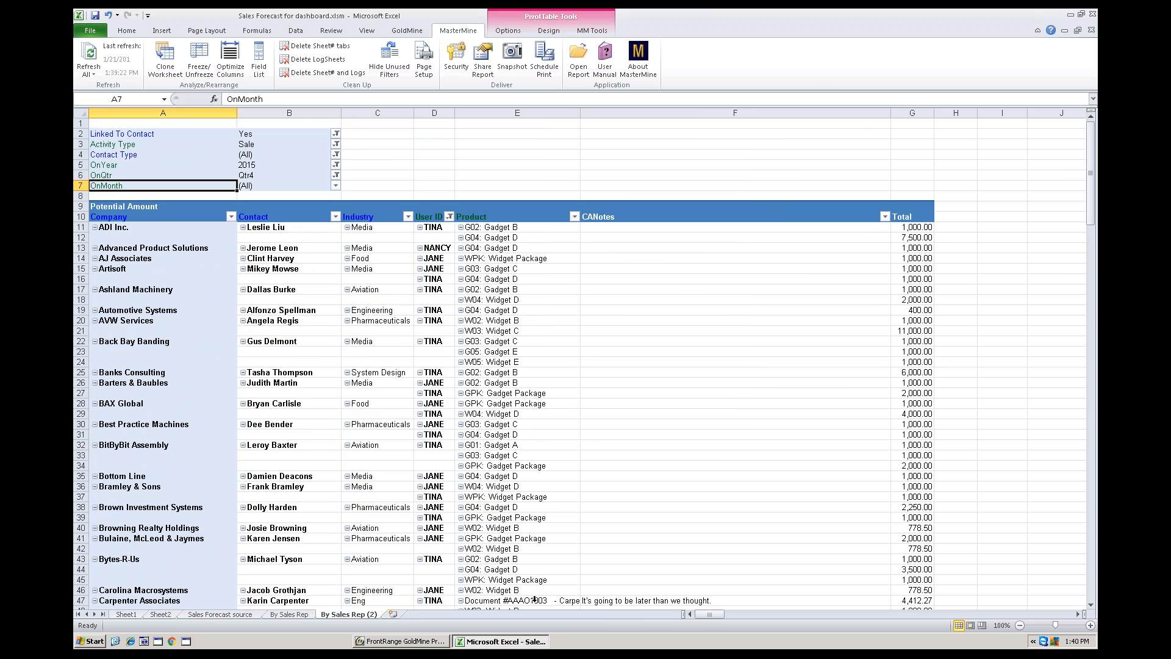
click(1091, 604)
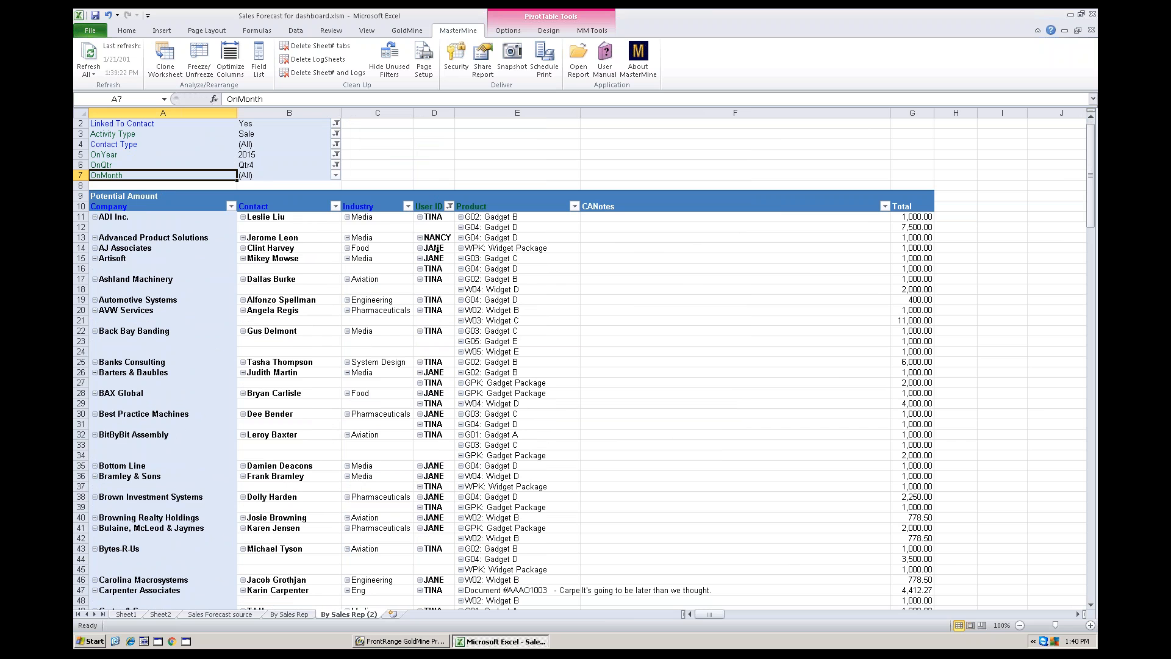
click(449, 207)
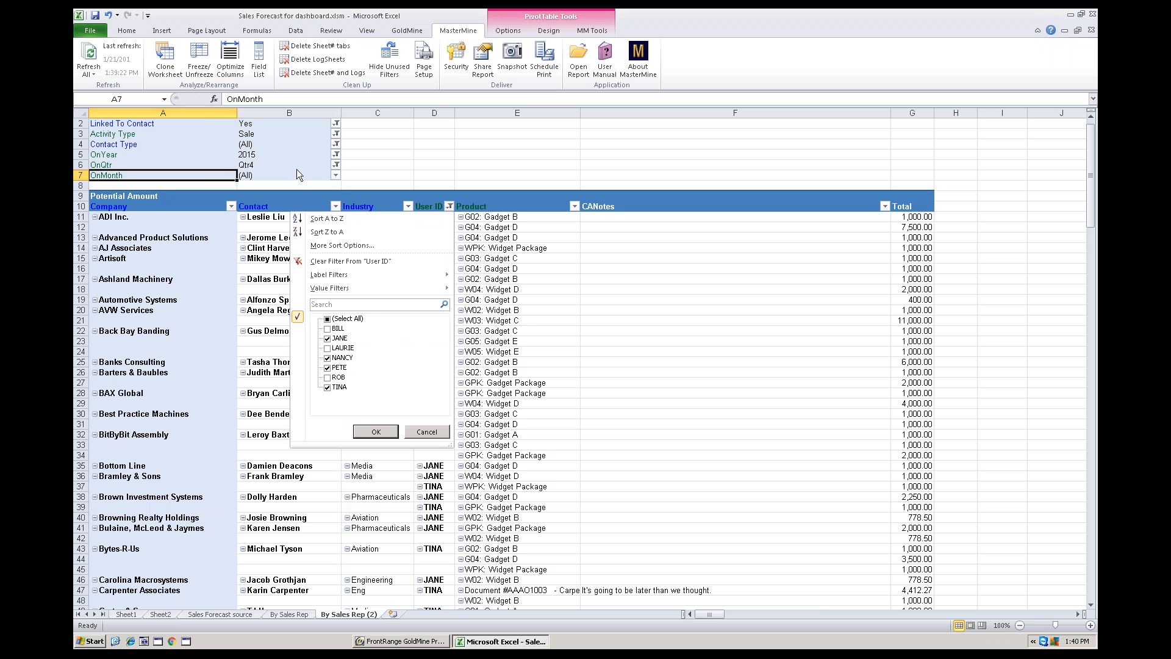
click(376, 431)
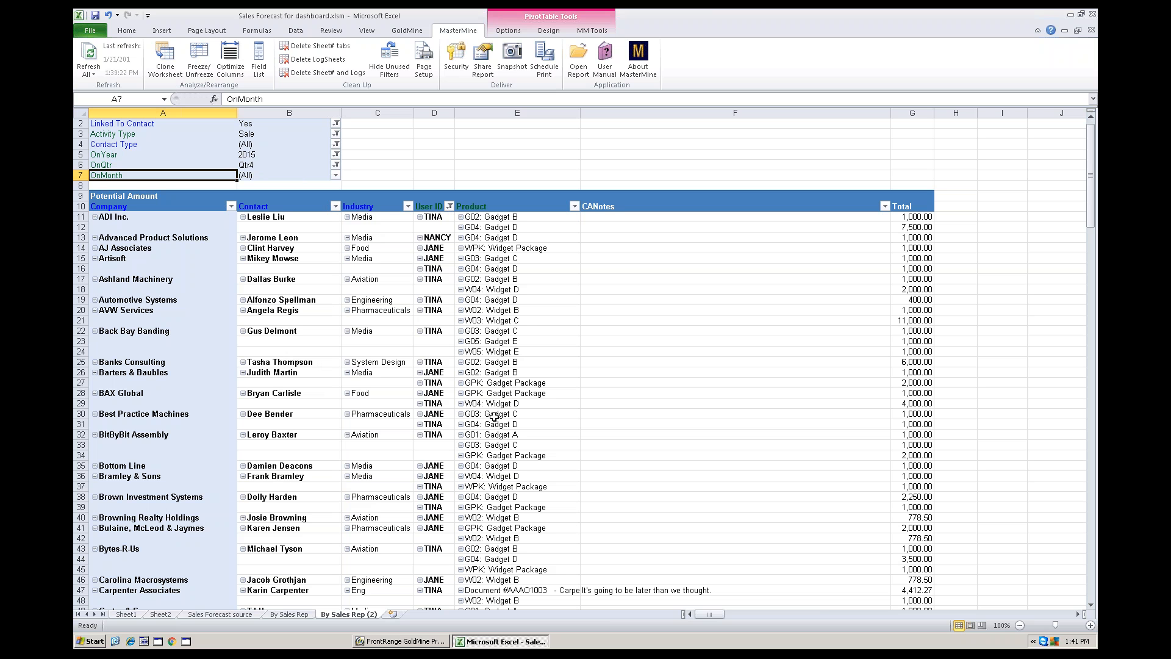
- Rename the By Sales Rep (2) worksheet as Forecast Detail
double_click(346, 615)
text(F)
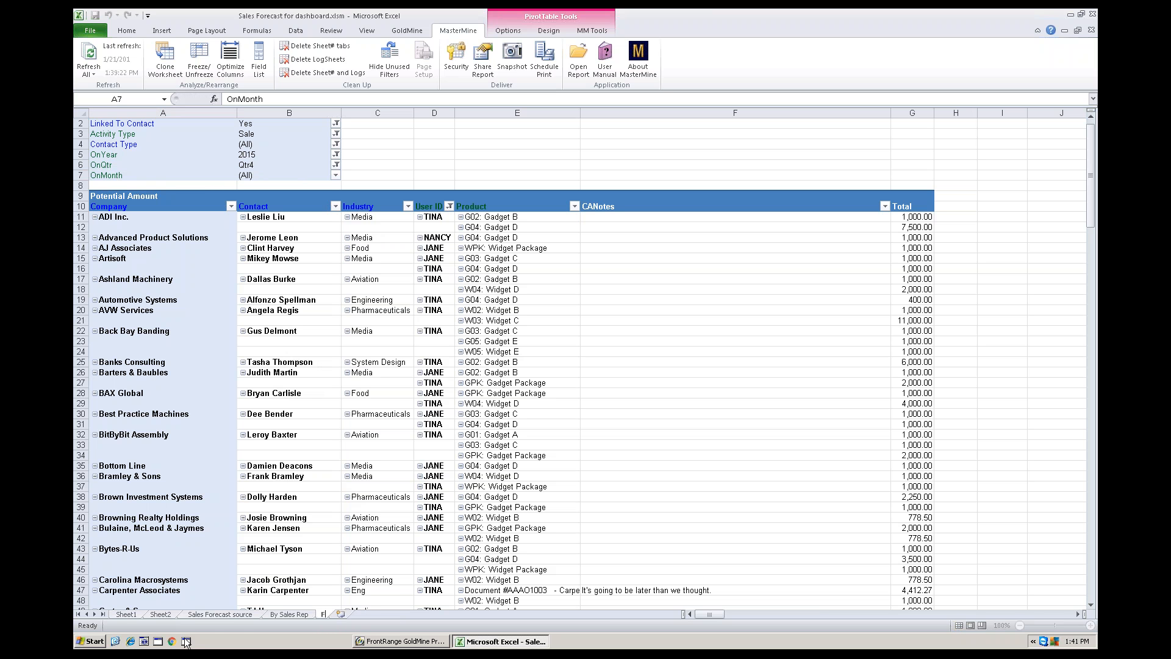
text(orecast Detail)
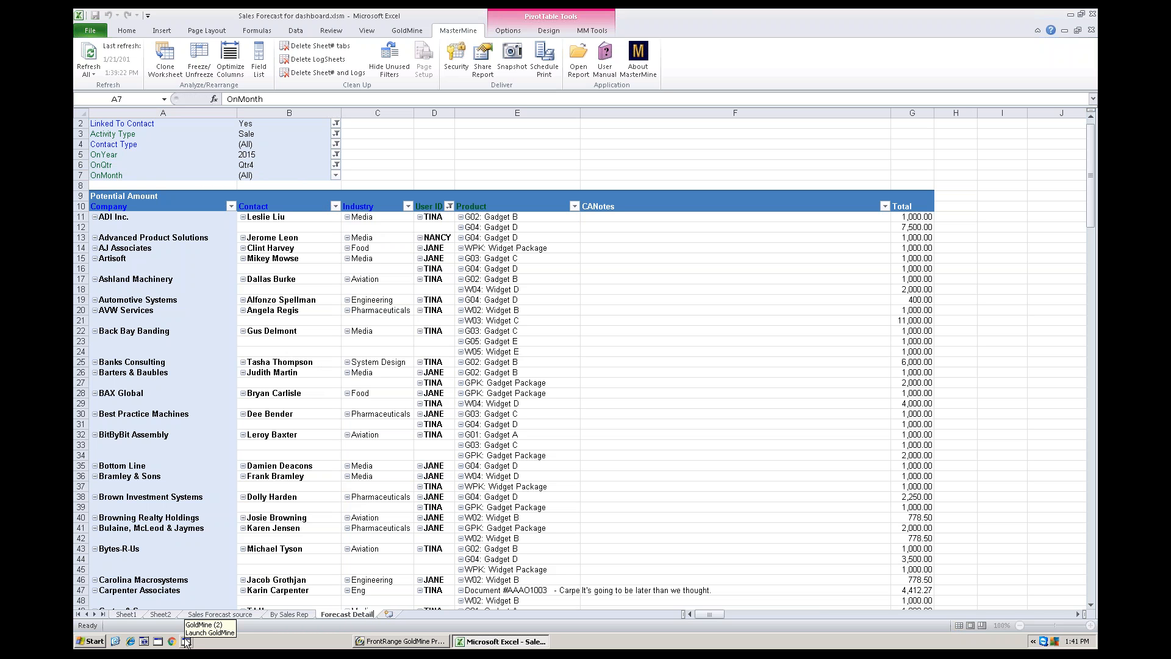
key(Return)
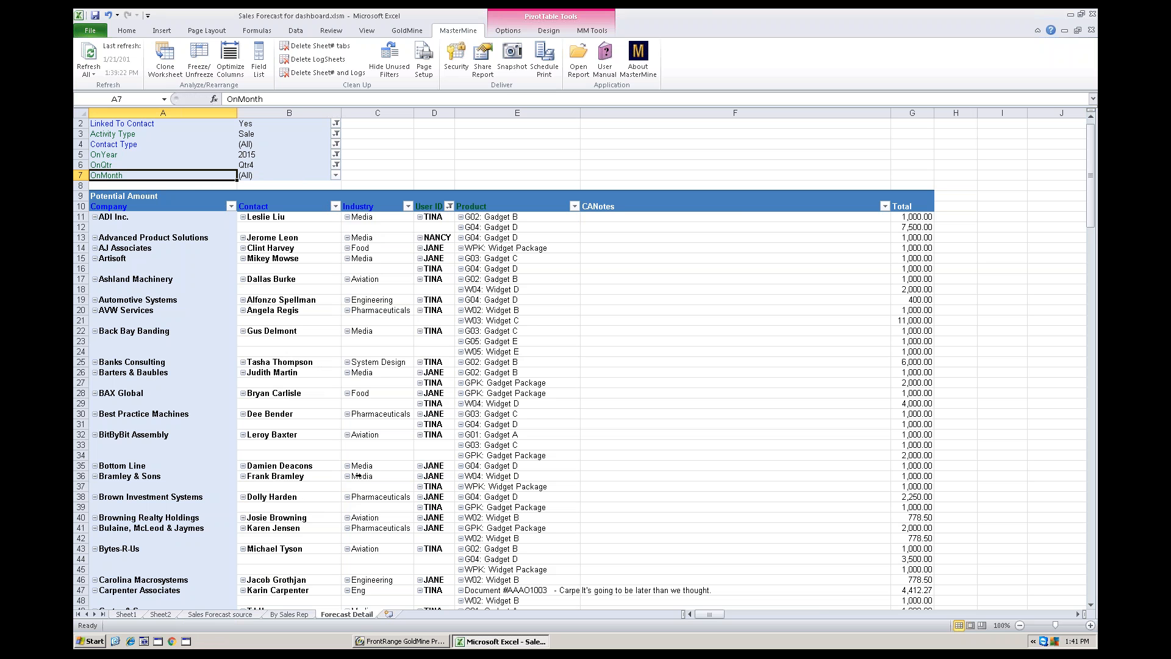
- Review the filter choices for the Product and User ID fields, keeping both selections
click(573, 207)
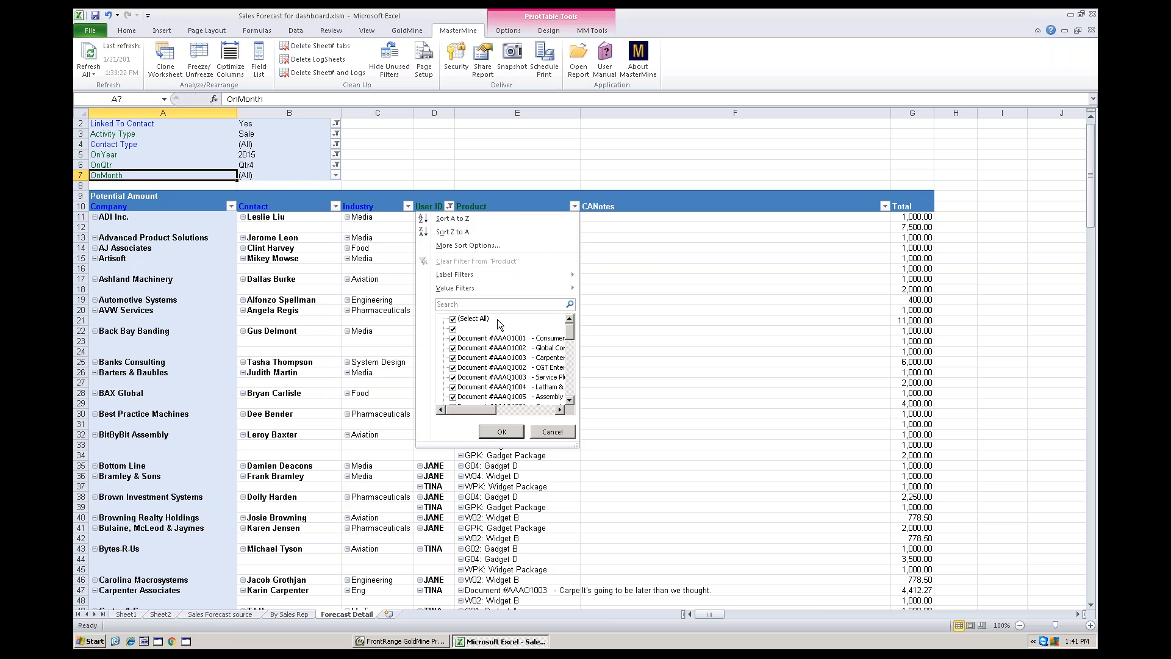
click(552, 432)
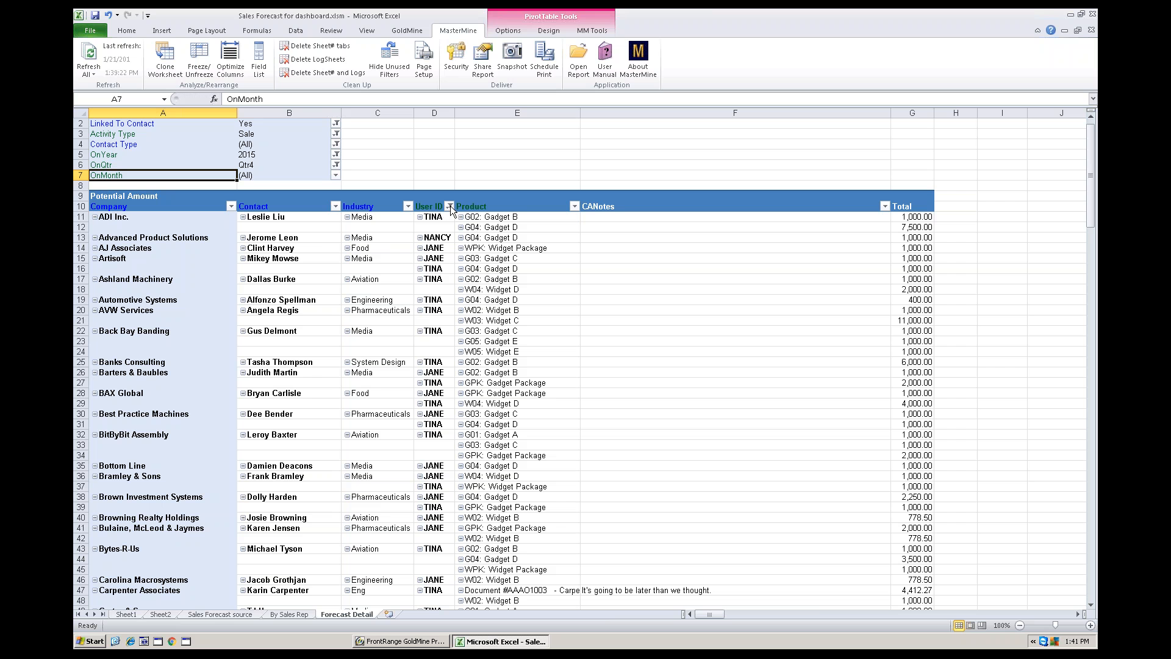
click(449, 206)
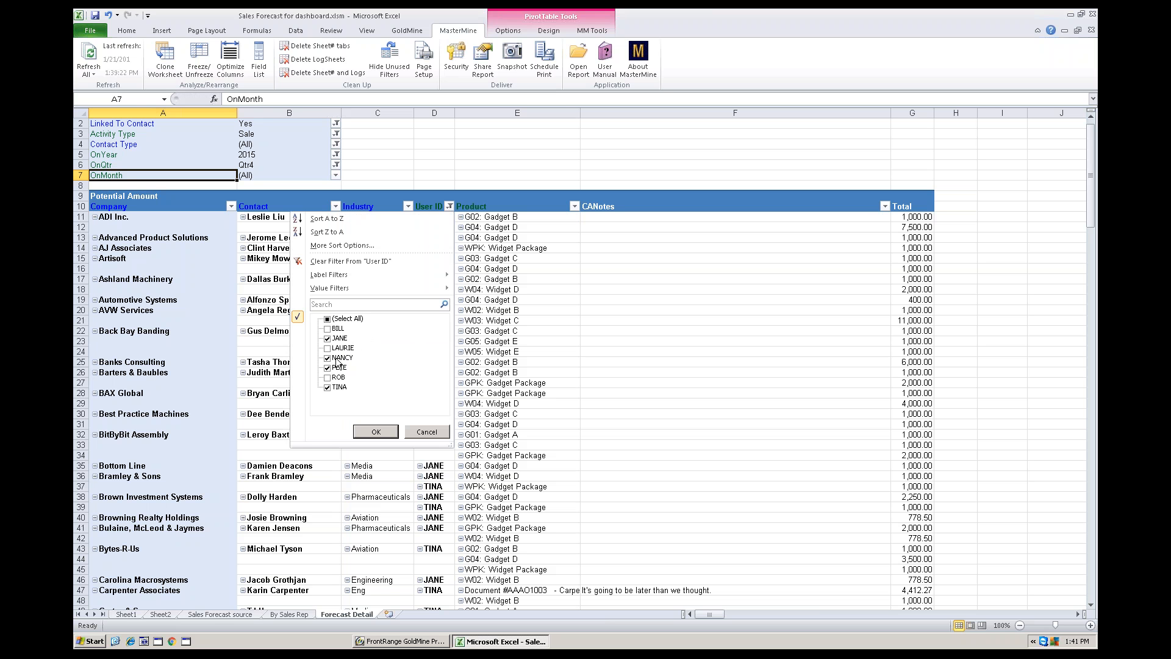
click(425, 431)
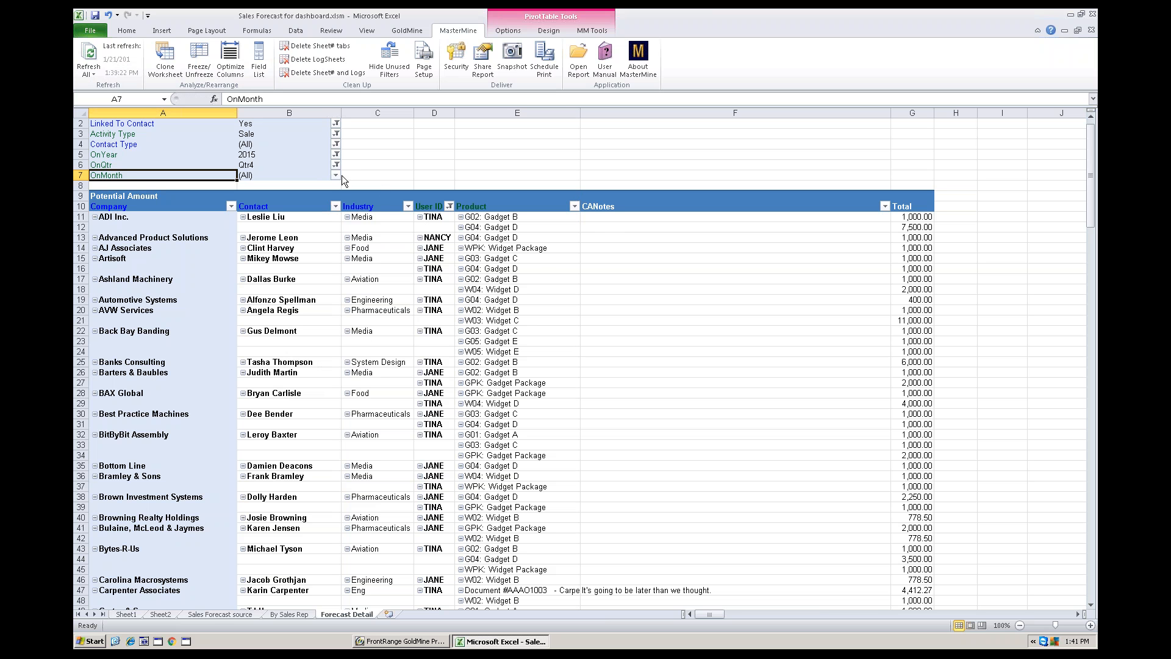
- Restrict the User ID filter to only the first listed sales rep and recheck the filter list
click(450, 206)
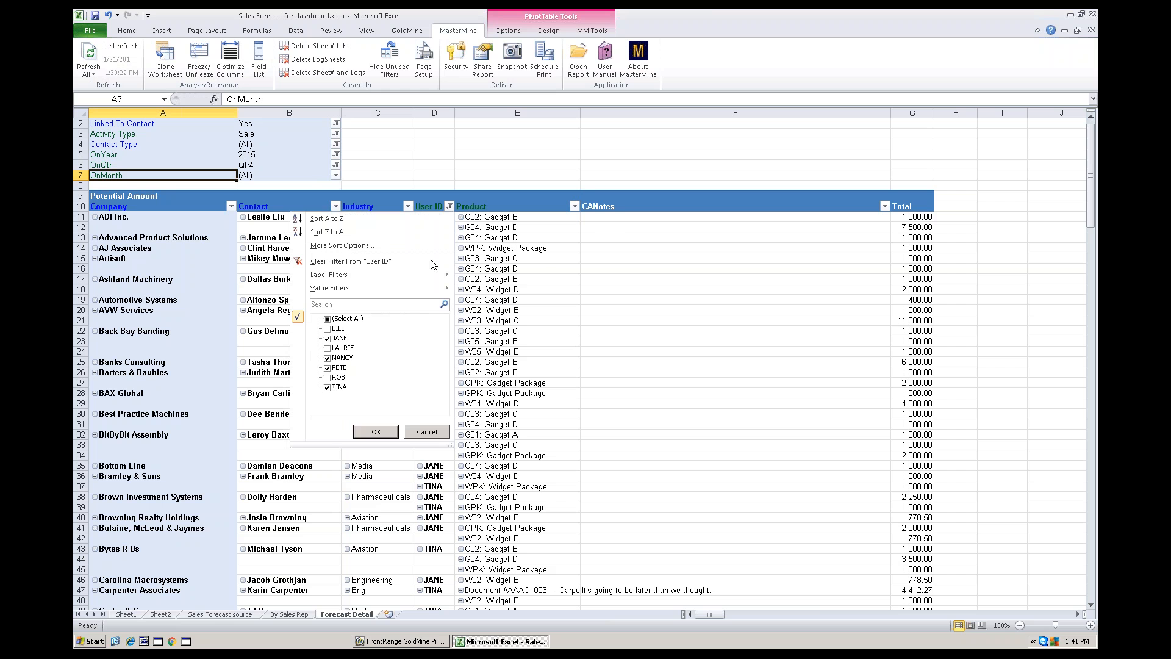
click(327, 320)
click(328, 319)
click(327, 330)
click(376, 432)
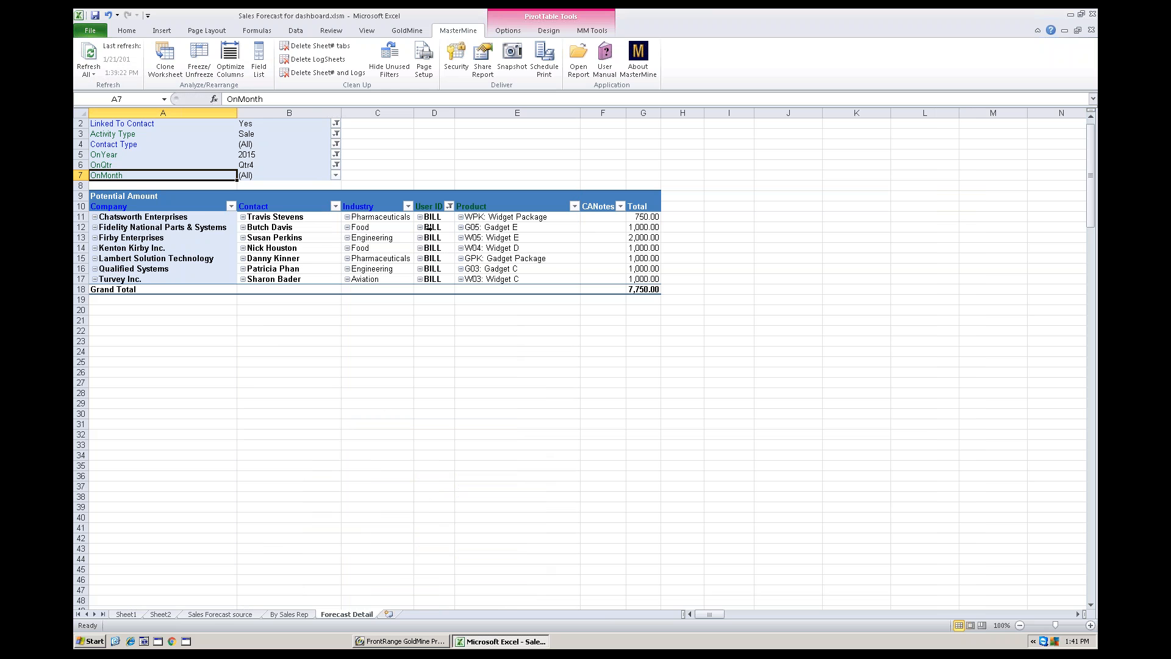
click(449, 207)
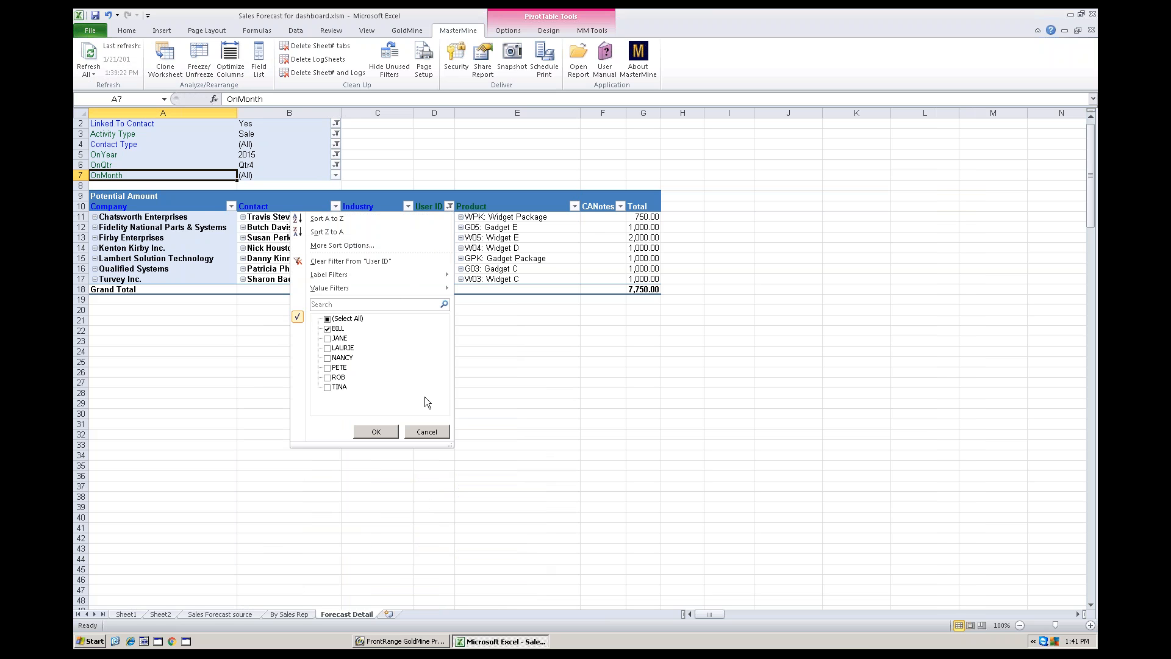
click(432, 432)
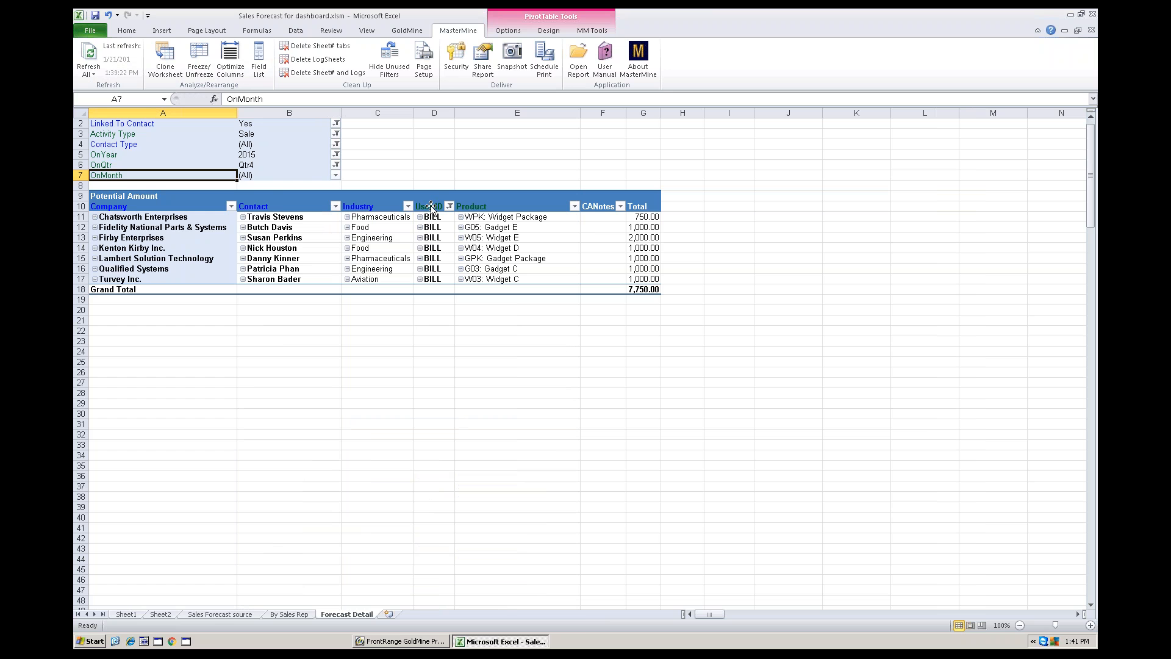
- Move User ID to the report filters, turn off multiple-item selection and pick the third listed rep
drag(431, 206, 325, 177)
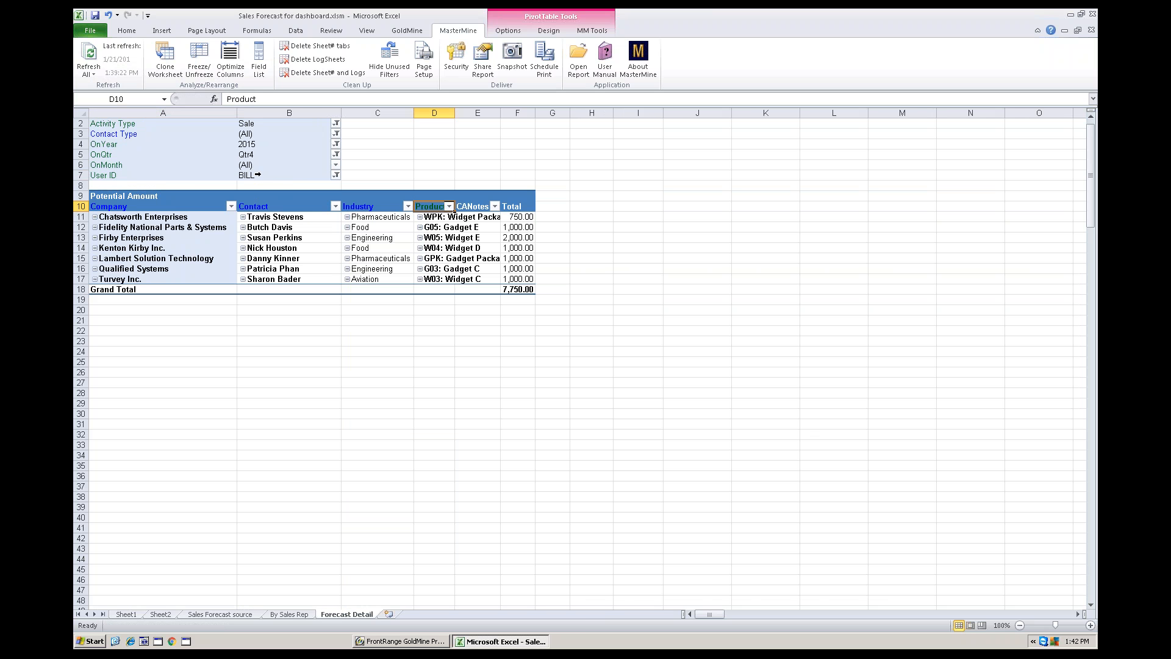
click(336, 175)
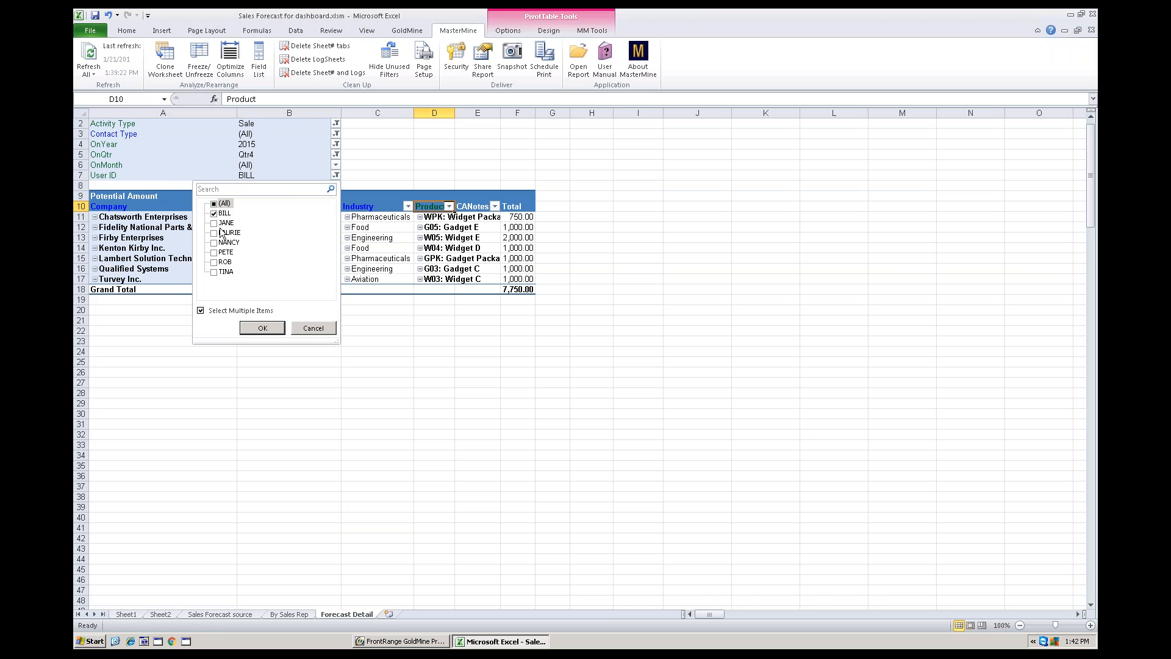
click(201, 312)
click(201, 312)
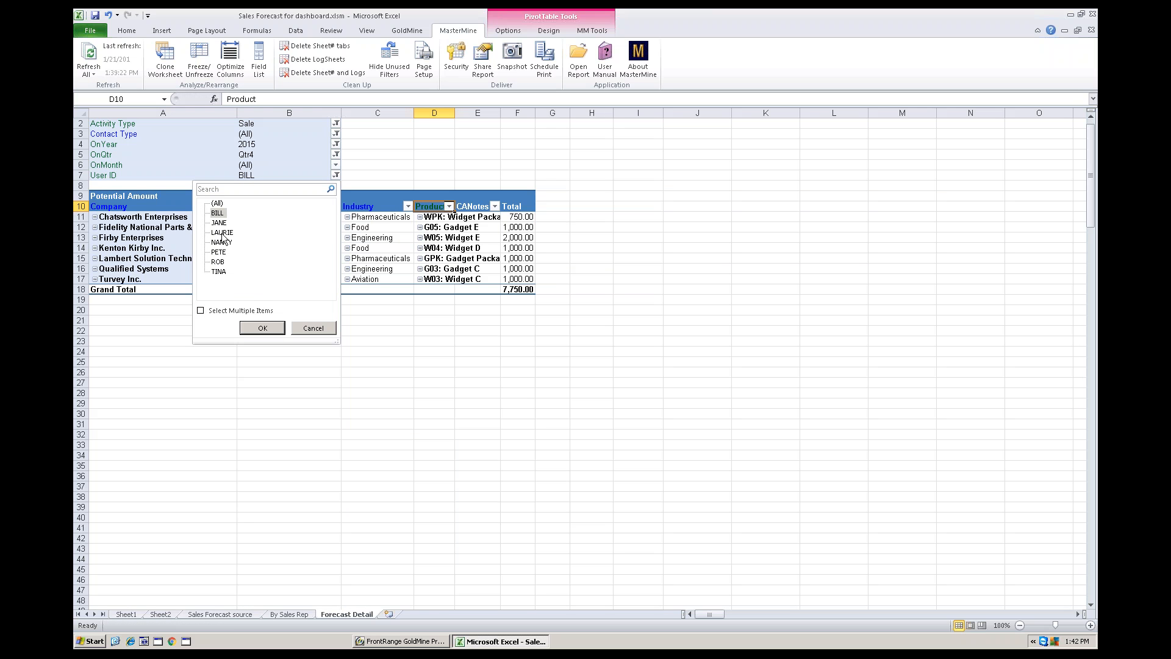
click(224, 234)
click(261, 329)
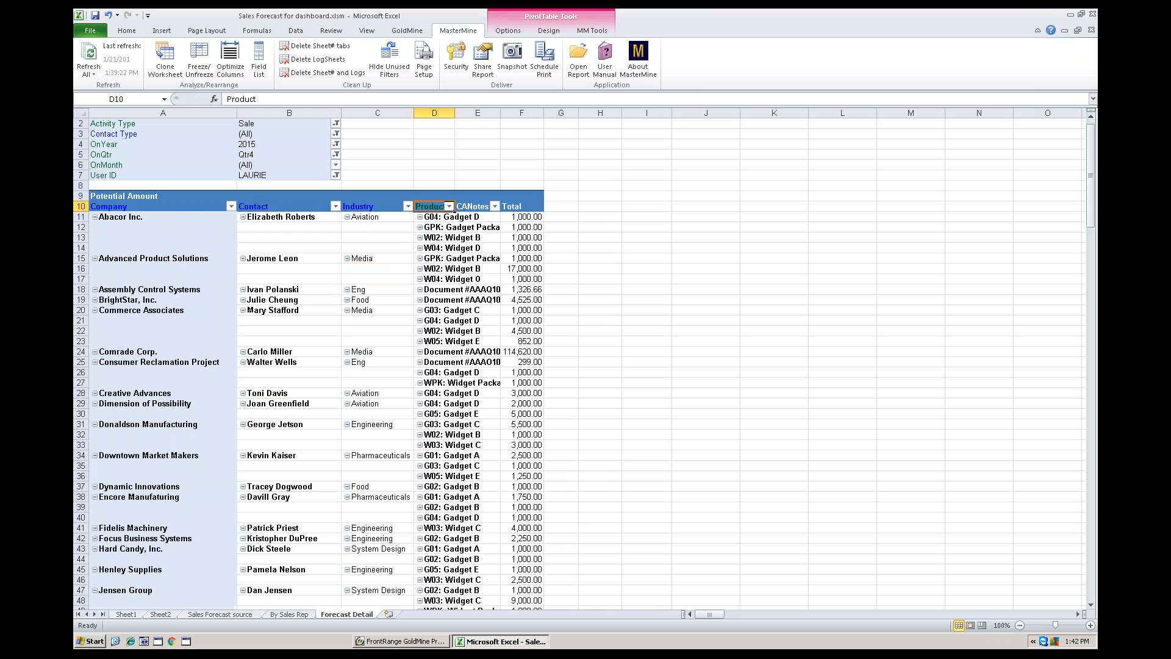
- Switch the User ID report filter to the second listed rep and optimize the column widths with MasterMine
click(336, 176)
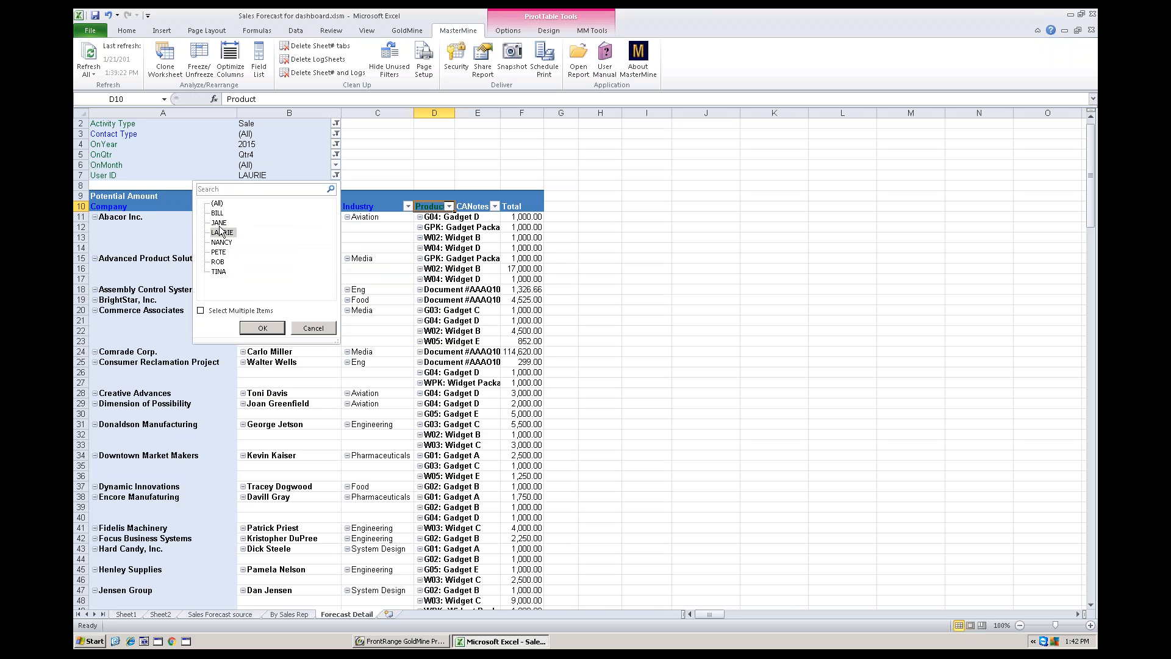
click(219, 223)
click(260, 329)
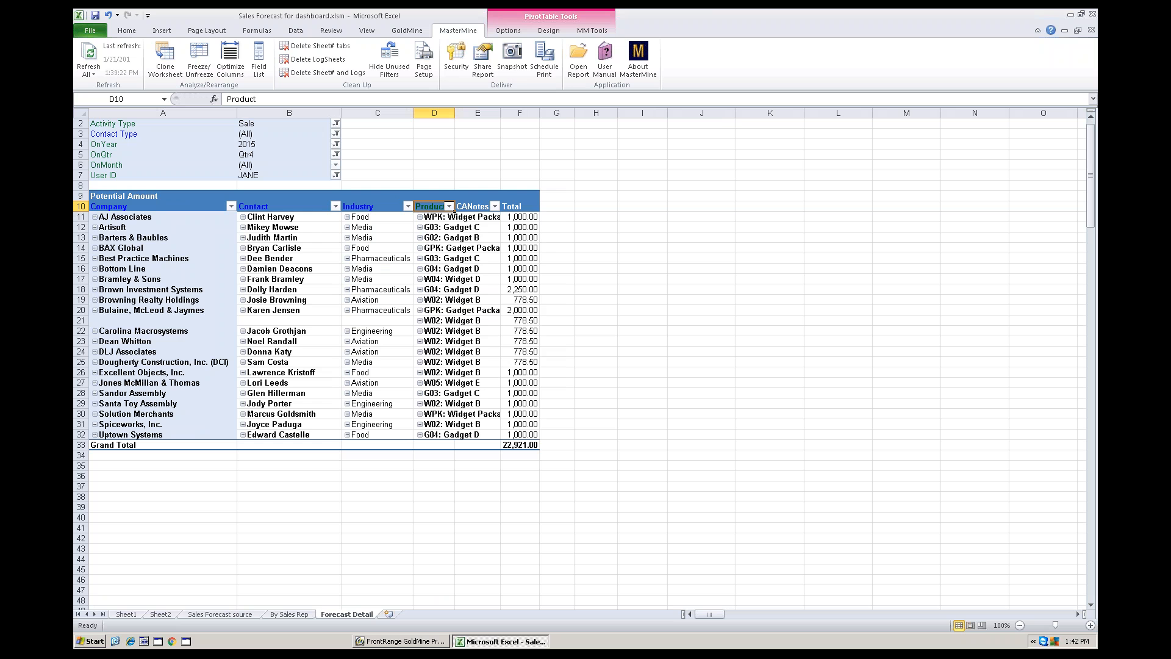
click(235, 56)
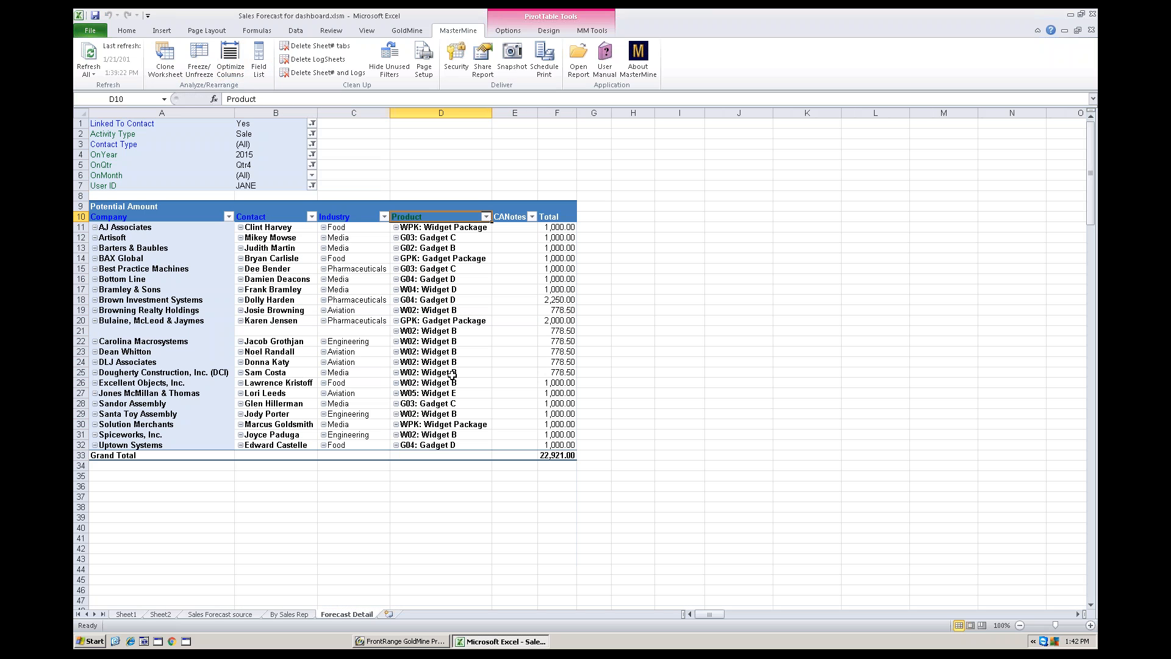
- Set the User ID report filter back to the third listed rep and optimize the column widths again
click(311, 184)
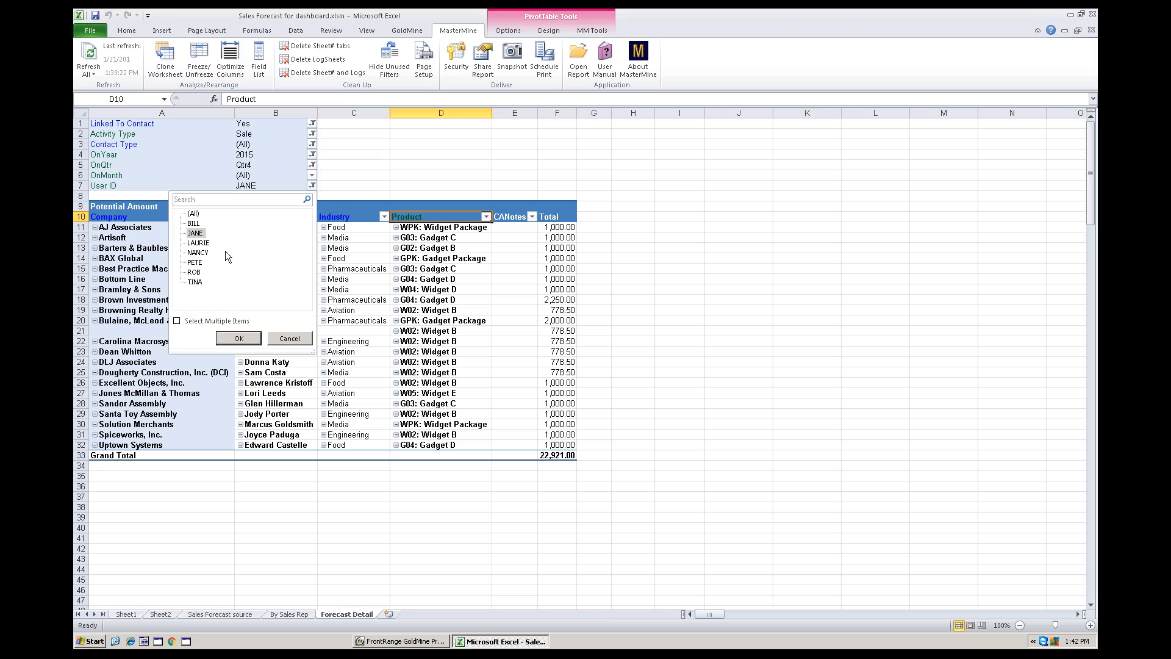
click(199, 243)
click(238, 338)
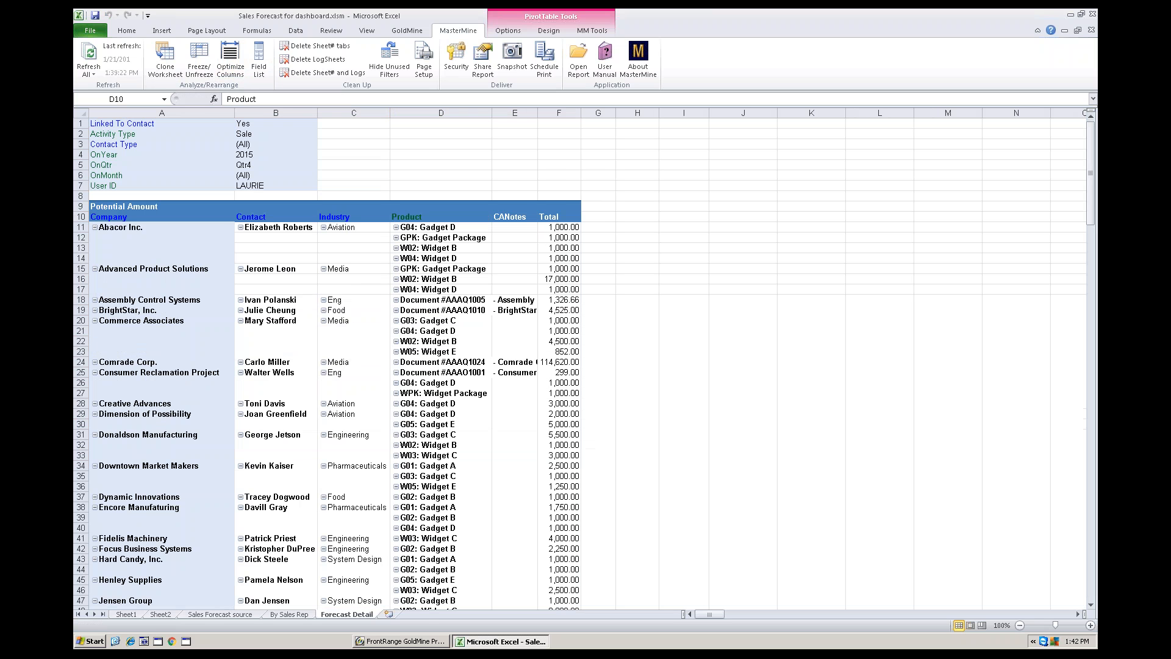
click(231, 63)
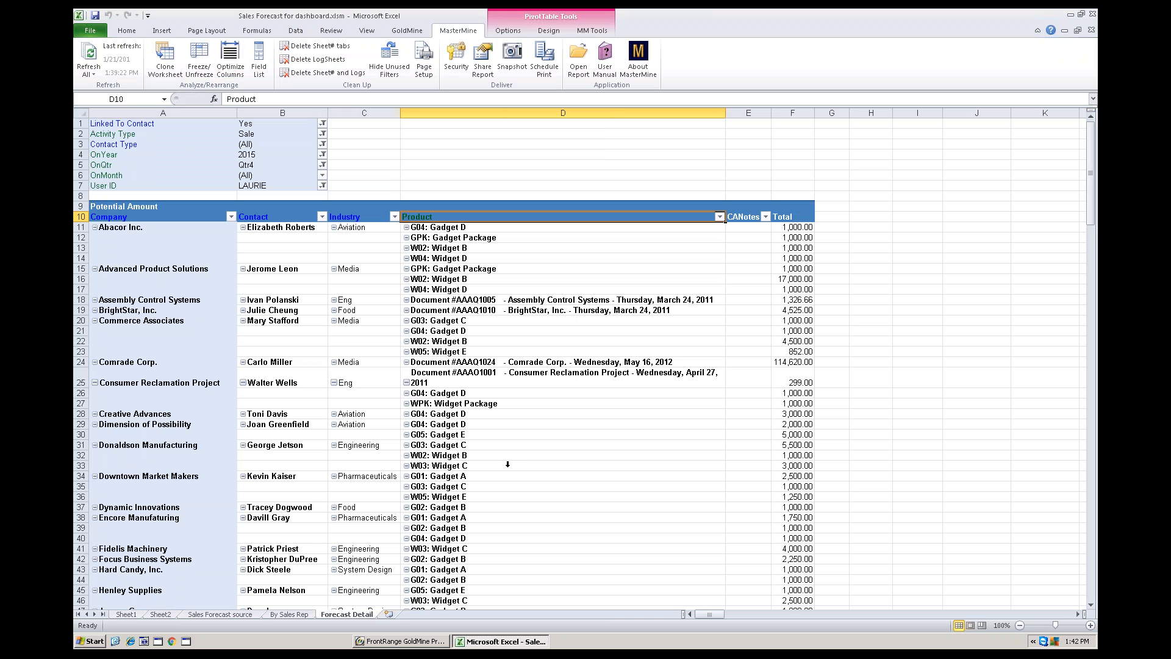
- Return to the By Sales Rep worksheet, save the workbook and select the July amount in the pivot's last rep column
click(300, 613)
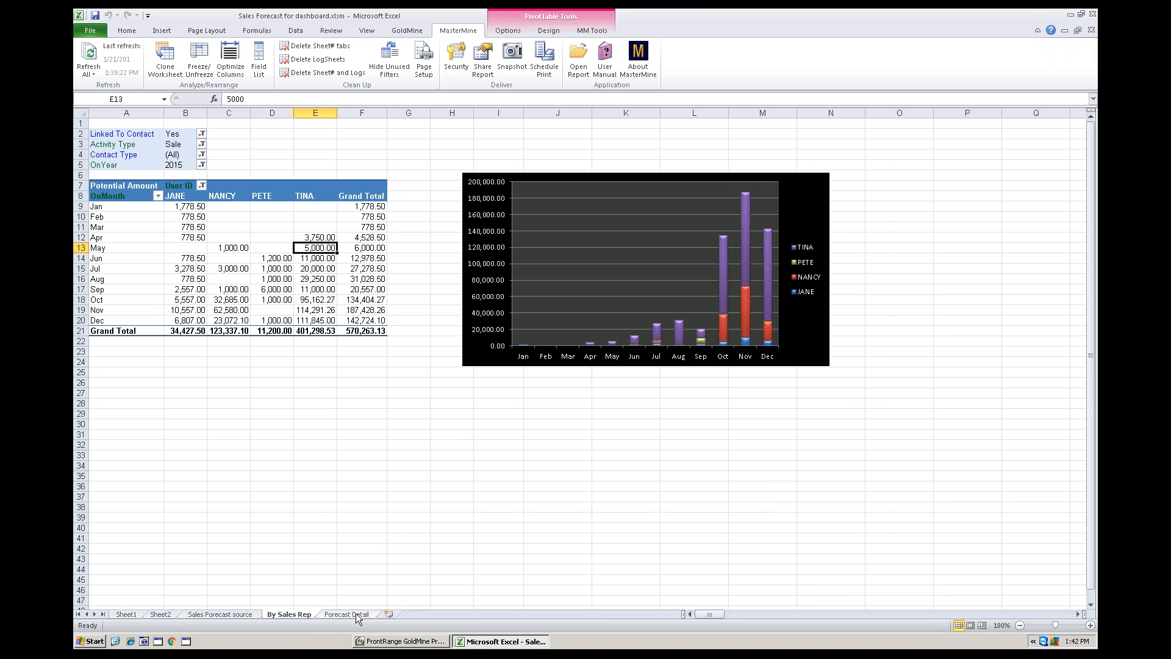
click(96, 19)
click(312, 268)
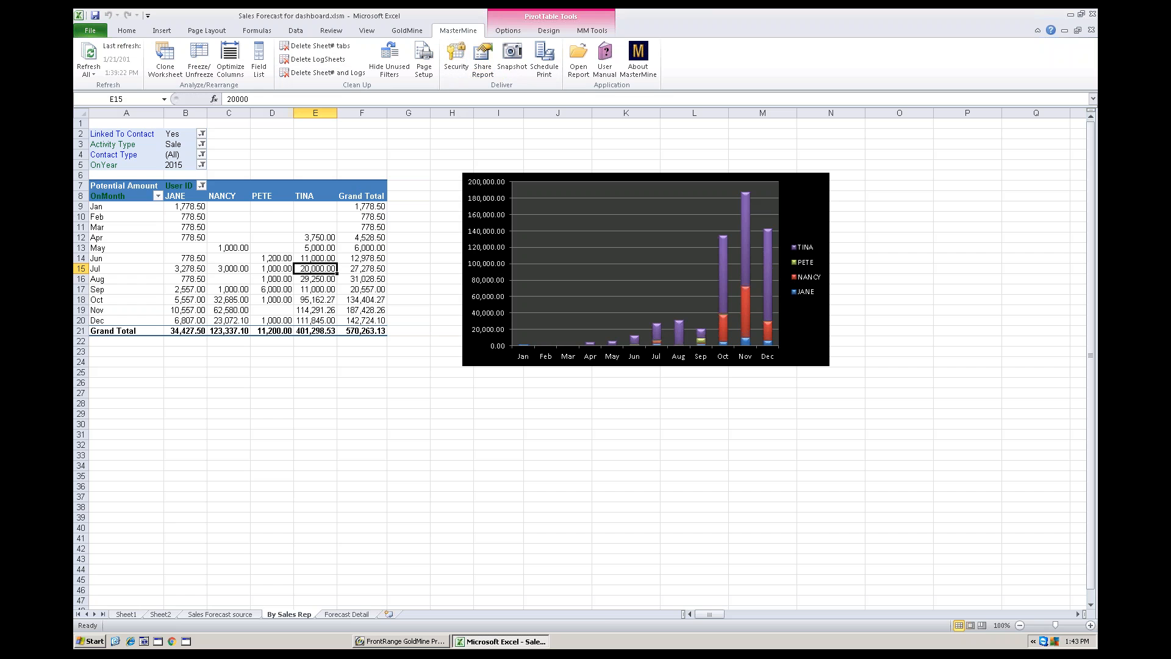
- Start sharing the report to a GoldMine taskbar, choosing another GoldMine user and Customer Support as the target taskbar
click(483, 61)
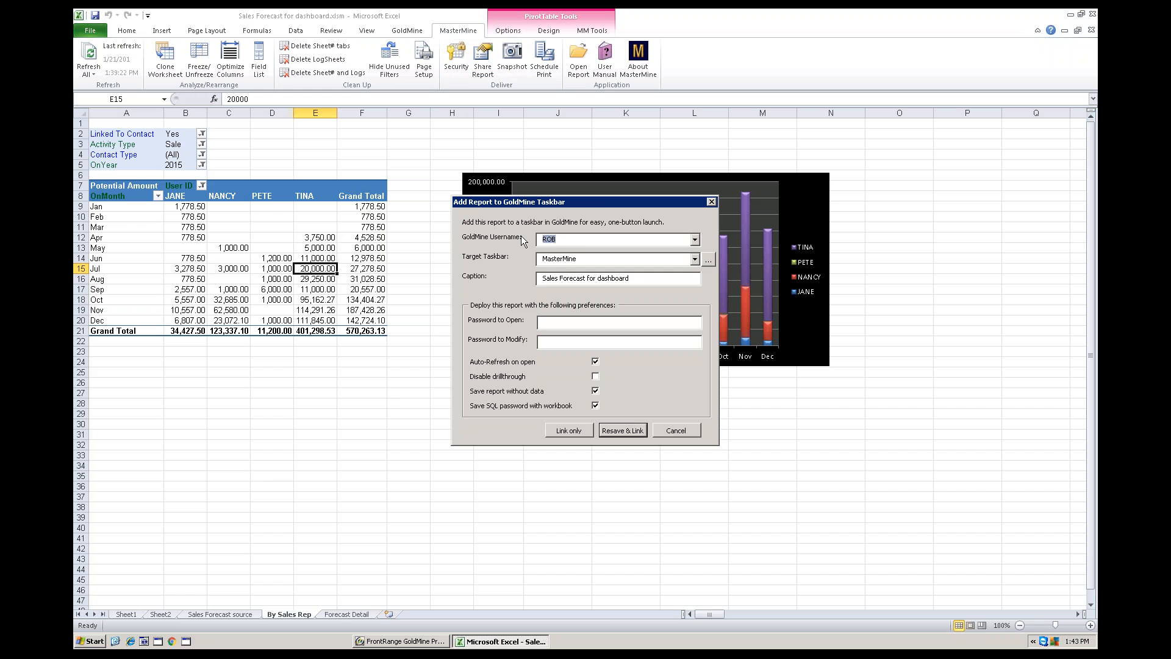
click(695, 242)
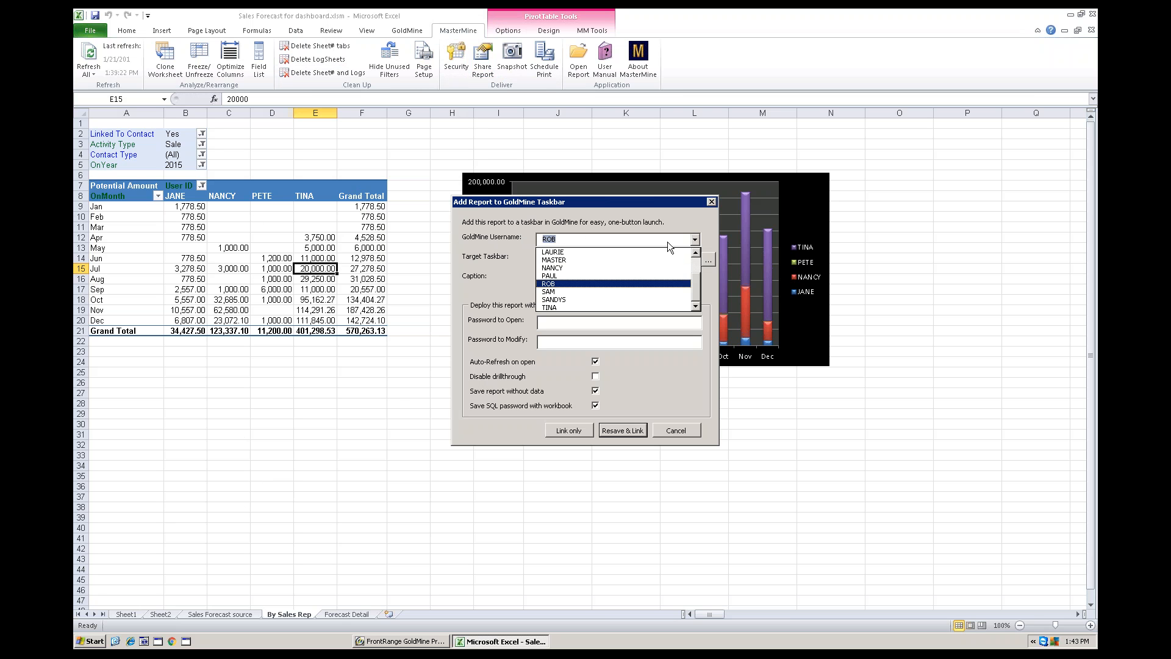
click(558, 276)
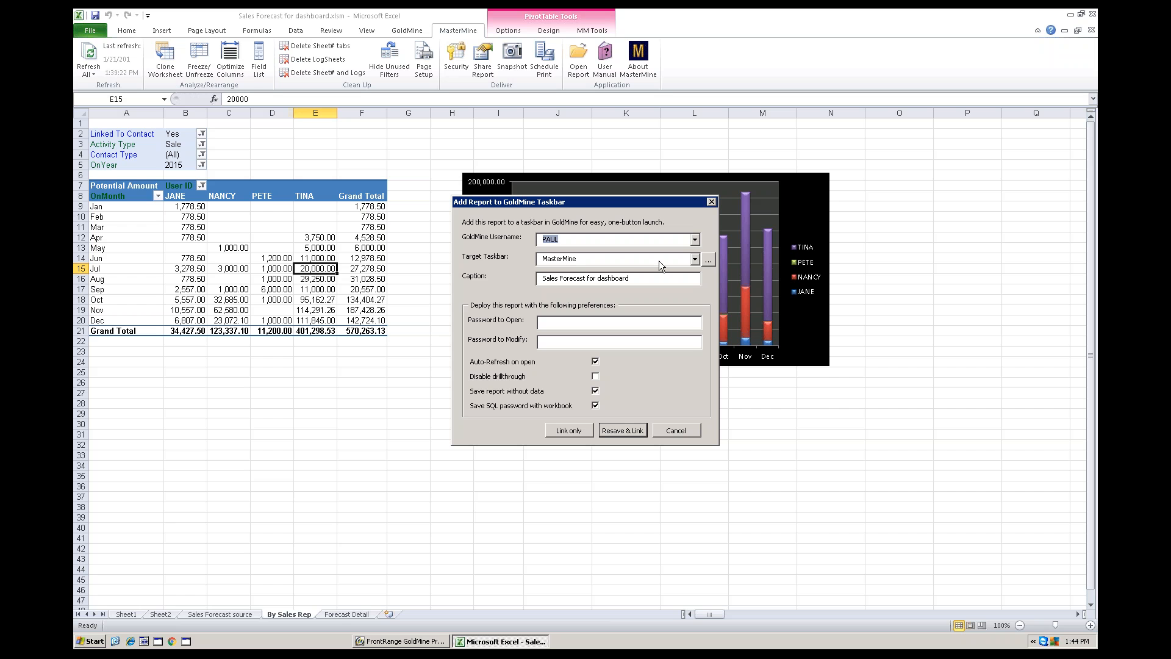
click(695, 259)
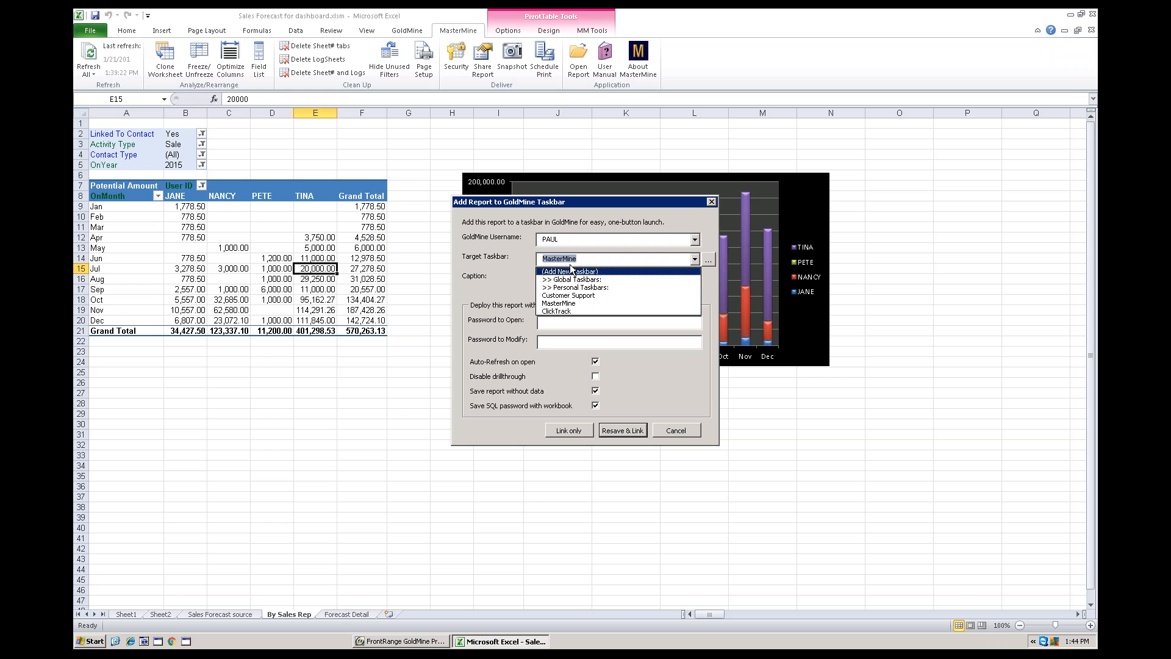
click(395, 642)
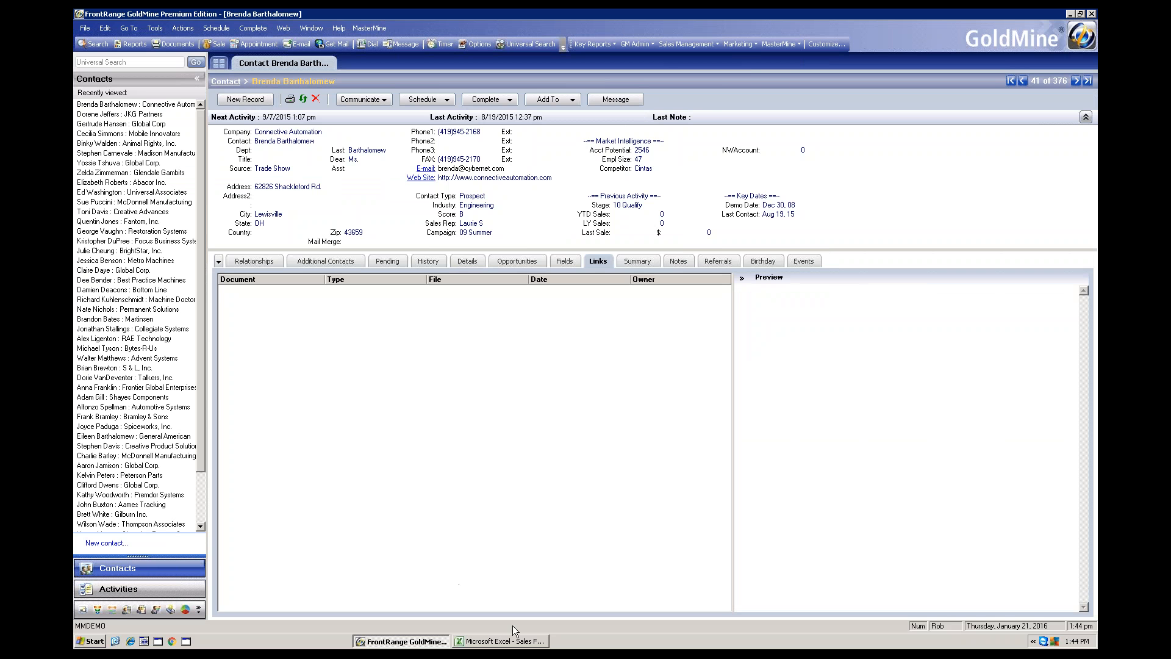
click(504, 641)
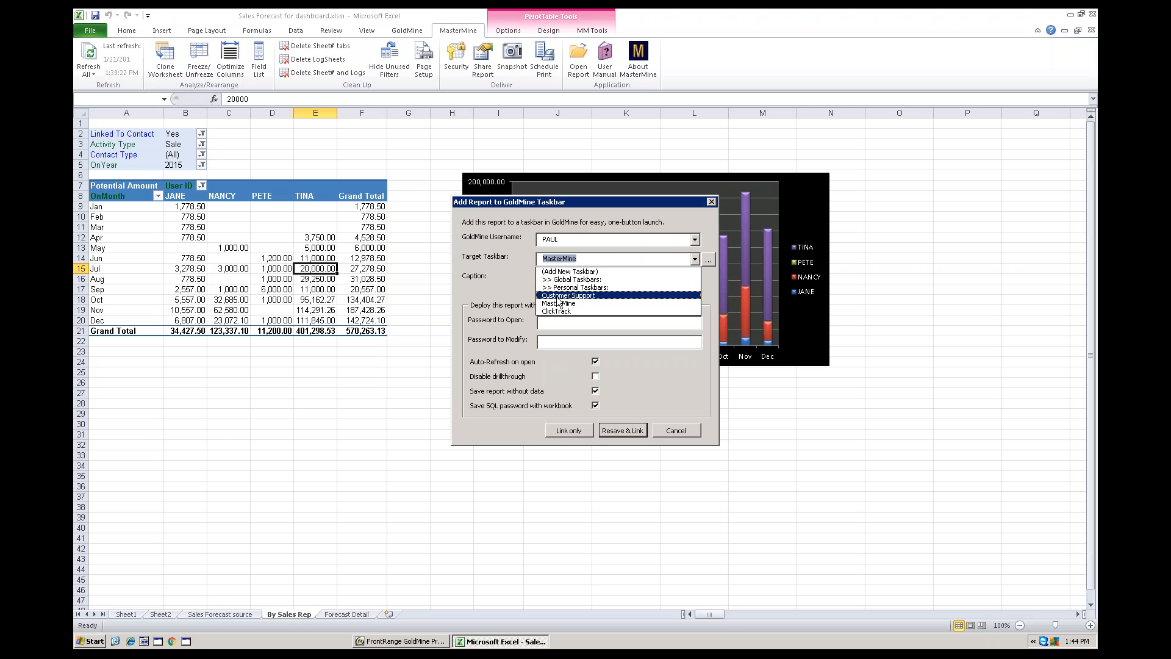
click(557, 296)
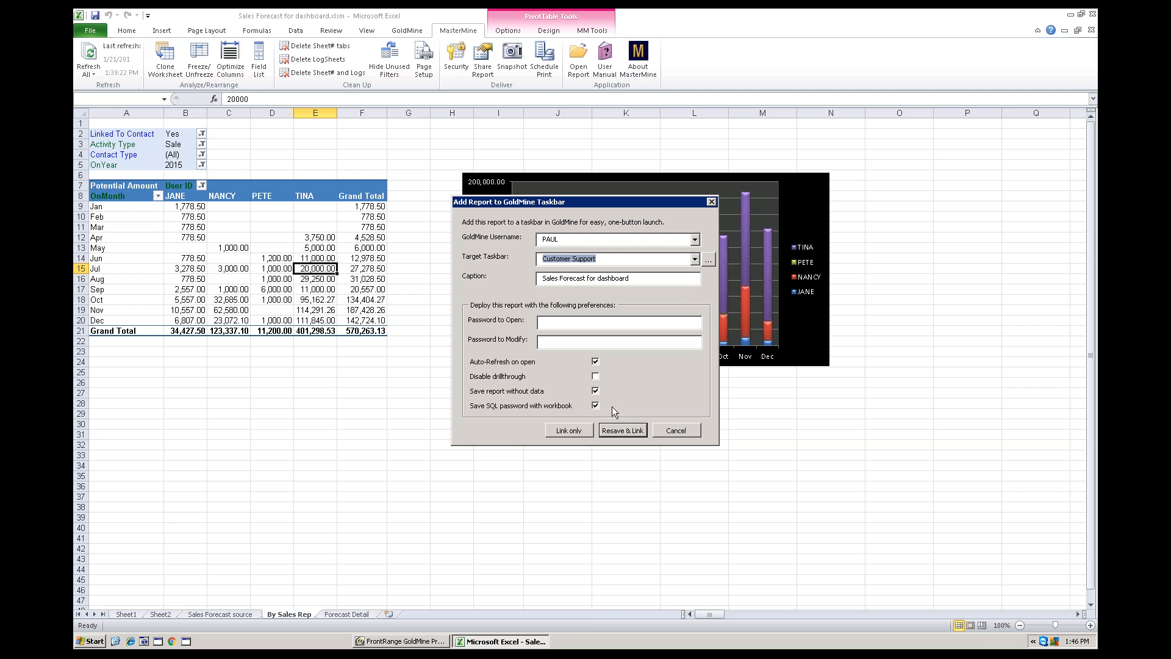
- Resave and link the report as Sales Forecast for dashboard in MasterMine Reports, replacing the existing file, and close Excel without deploying to another user
click(624, 431)
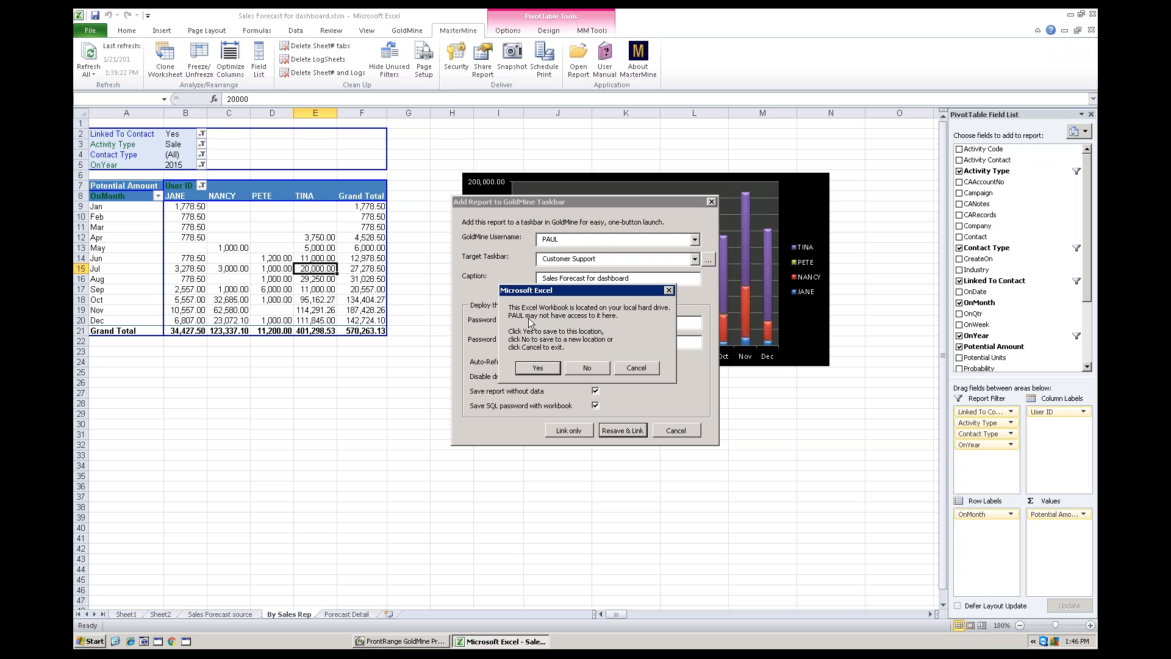
click(582, 369)
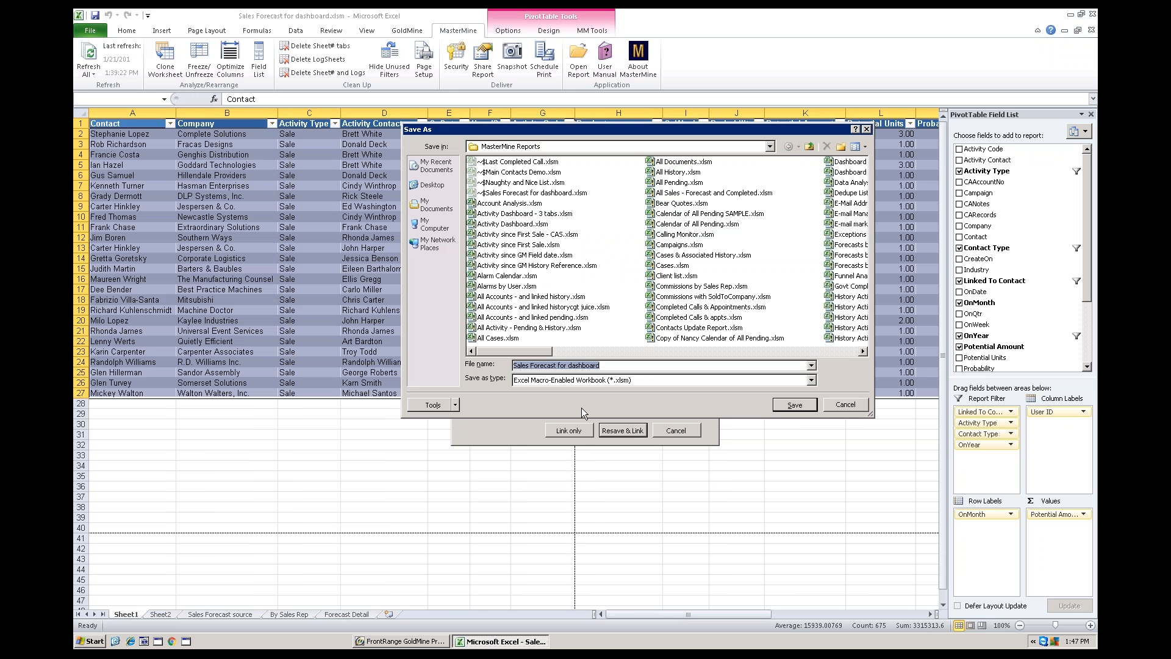
click(770, 146)
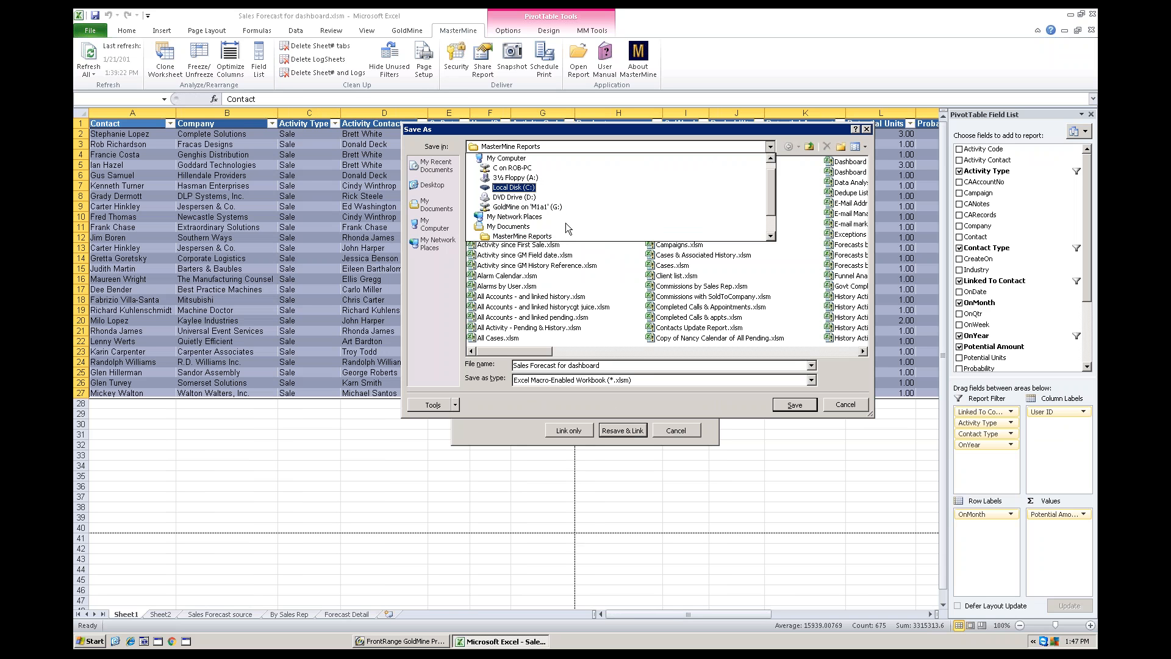
click(624, 361)
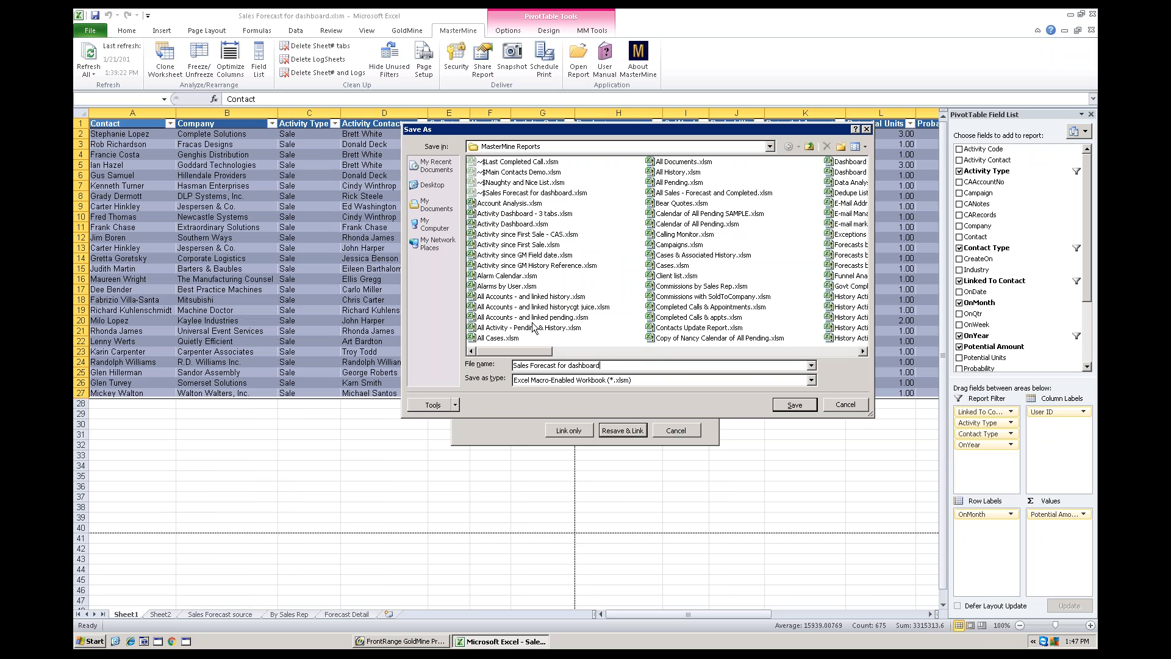
click(794, 405)
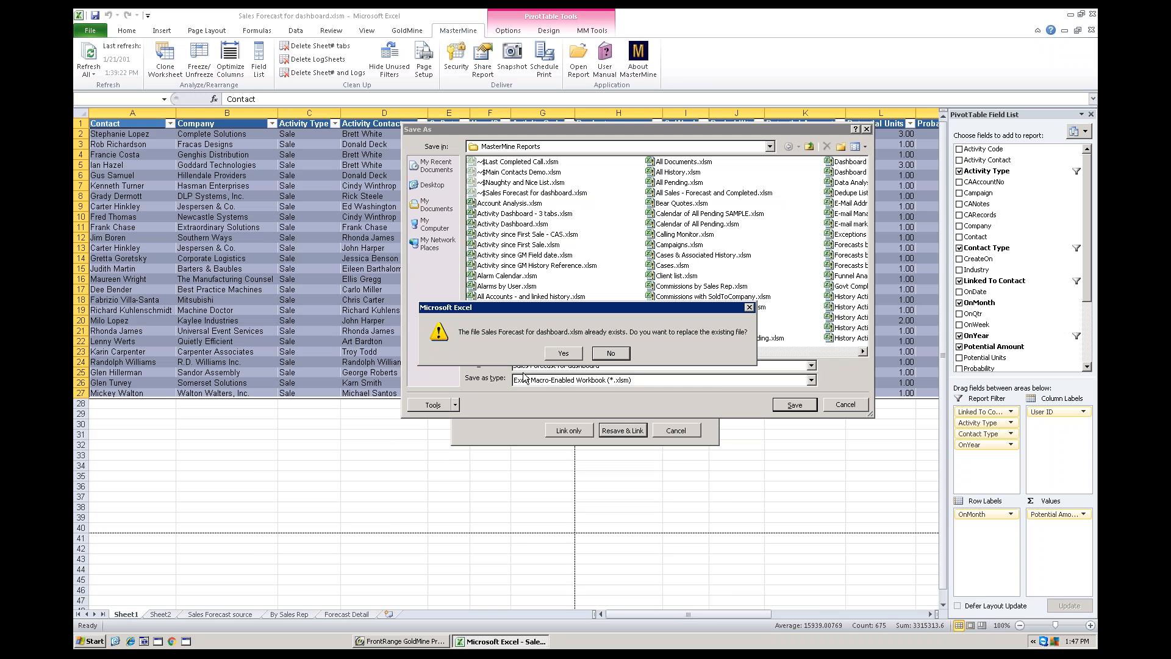
click(556, 357)
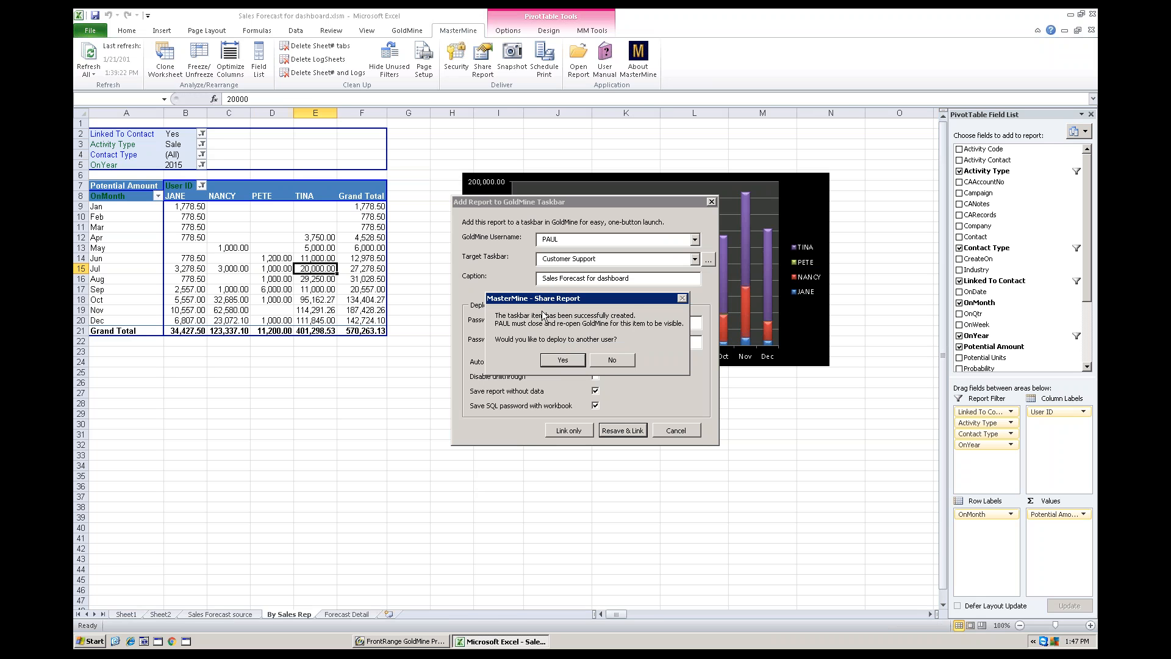
click(612, 360)
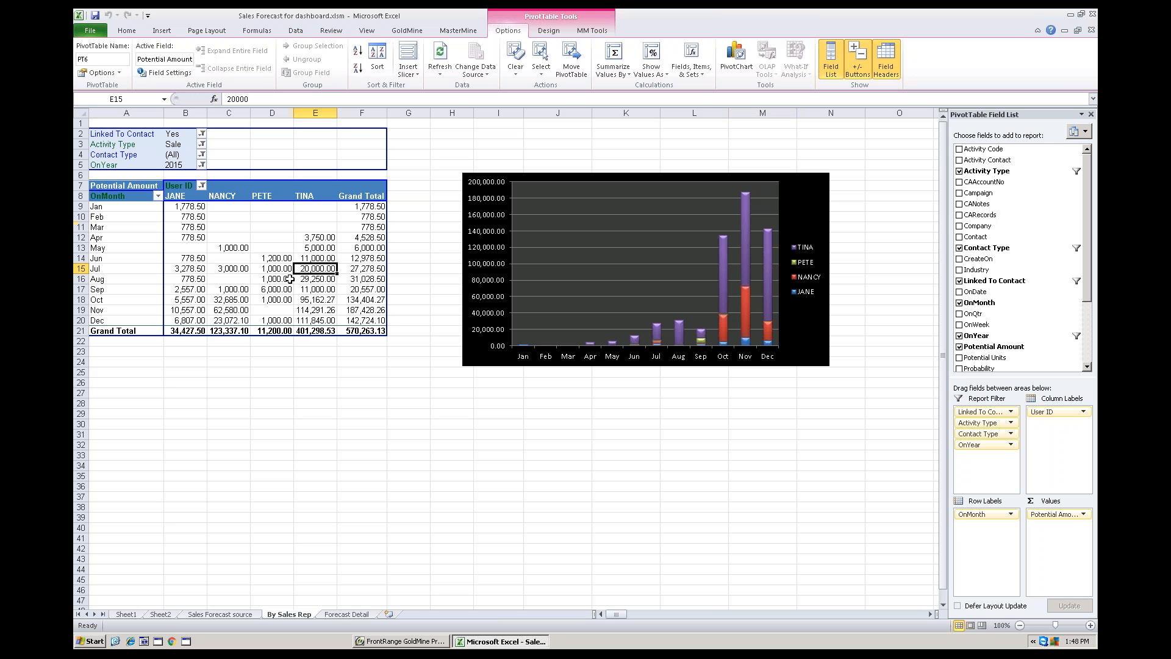
click(1092, 15)
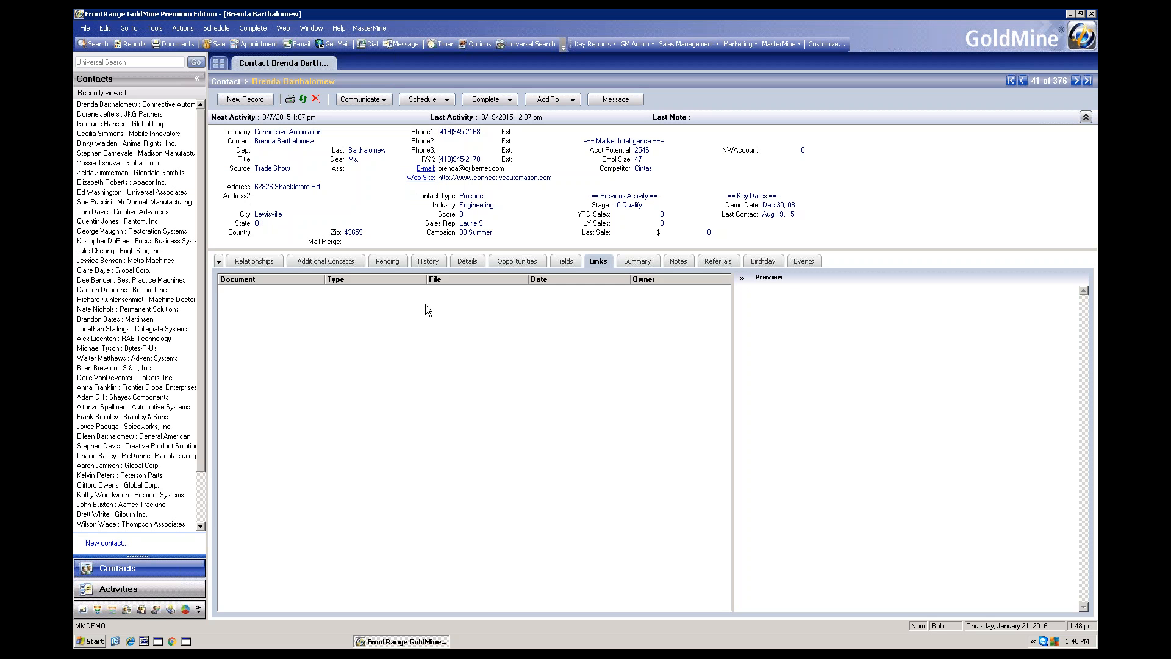
- Launch MasterMine from GoldMine and enlarge its report window to show more of the file list
click(785, 46)
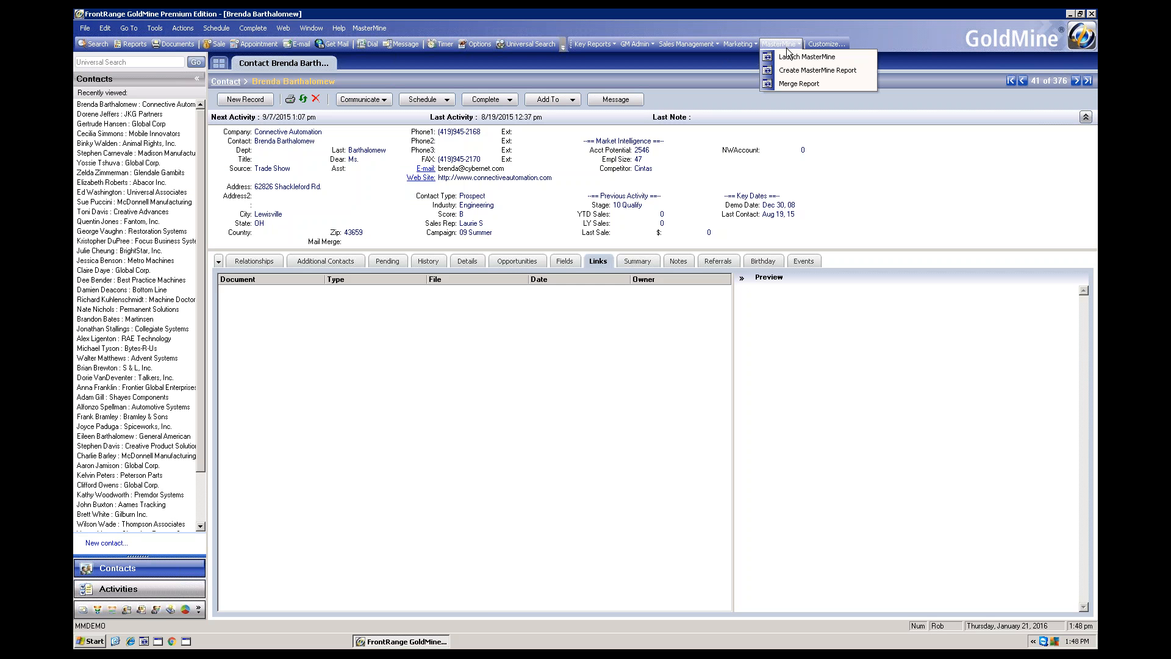
click(788, 56)
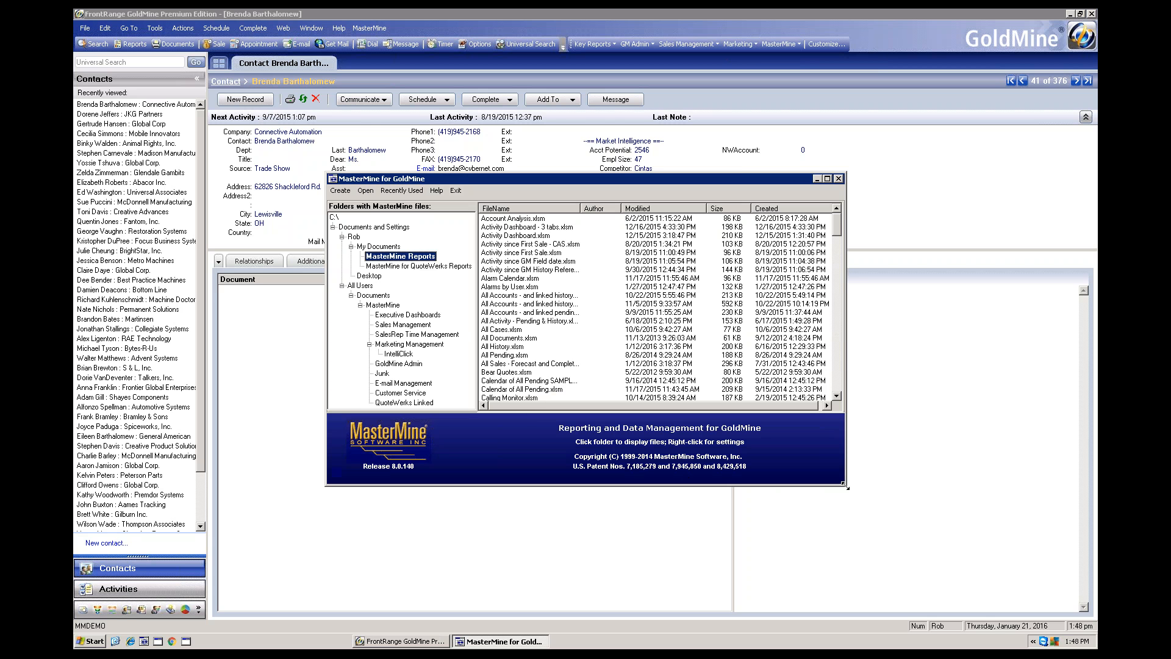
drag(846, 486, 865, 526)
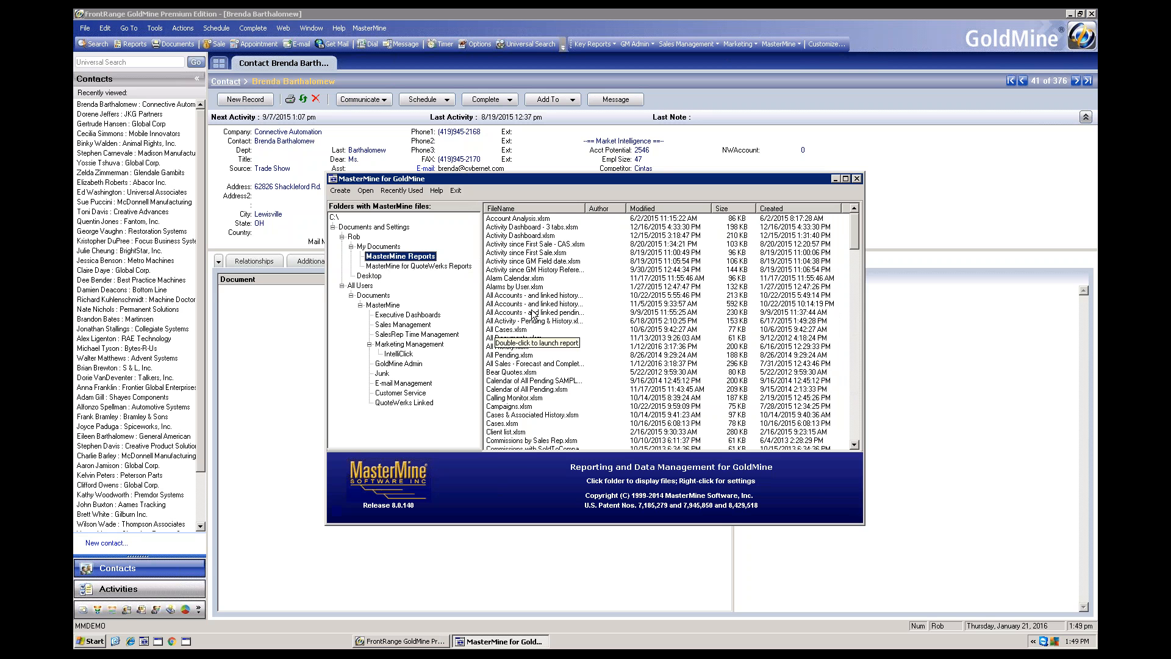
- Set the MasterMine Reports folder under My Documents as the default folder
right_click(402, 260)
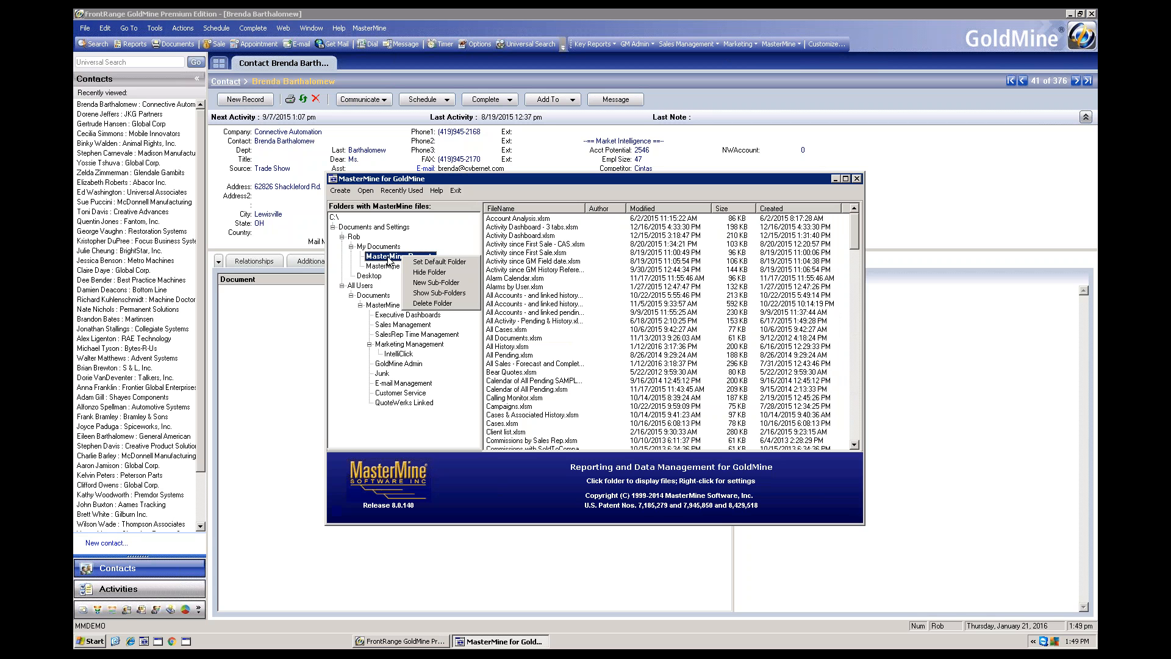
click(388, 257)
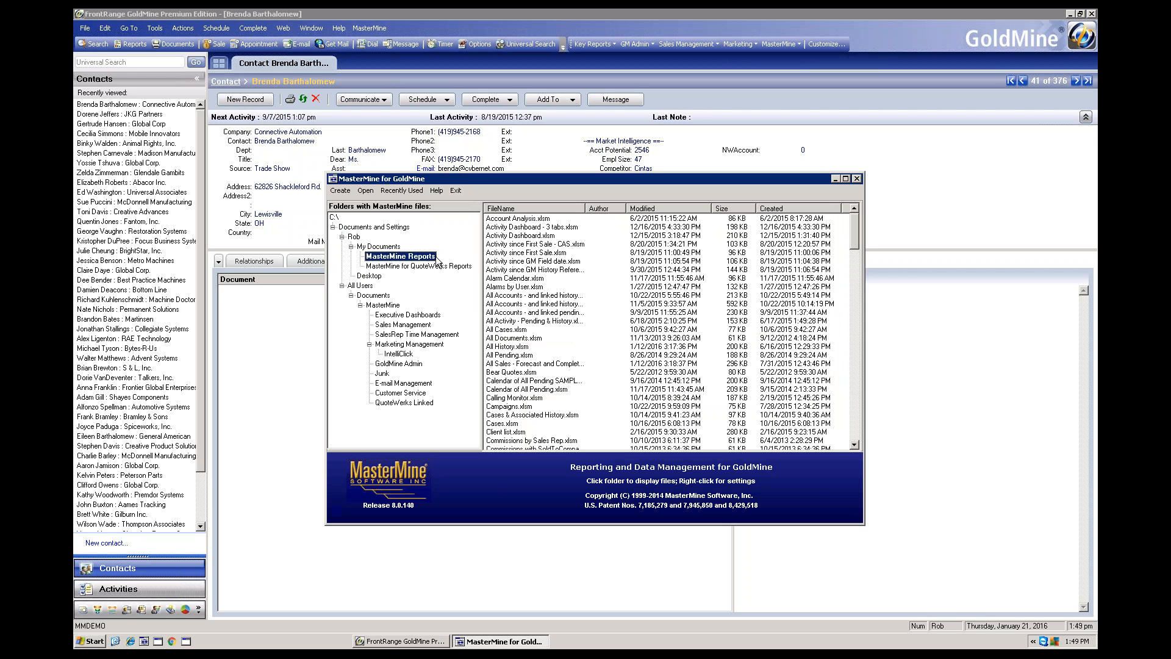
right_click(396, 260)
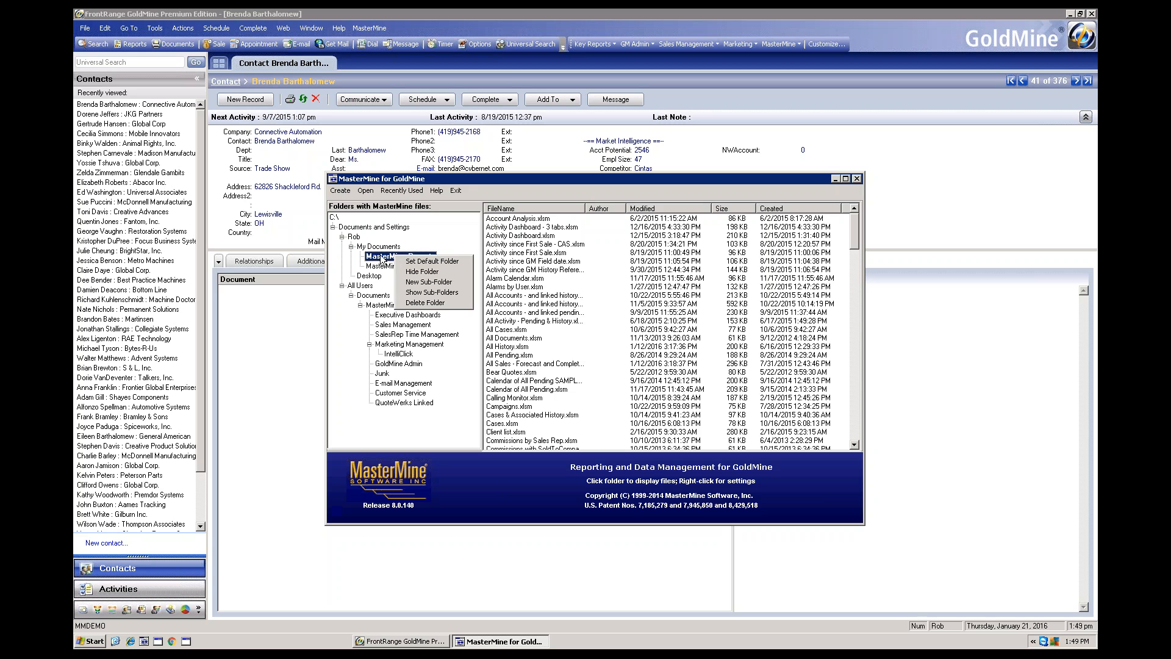
click(413, 262)
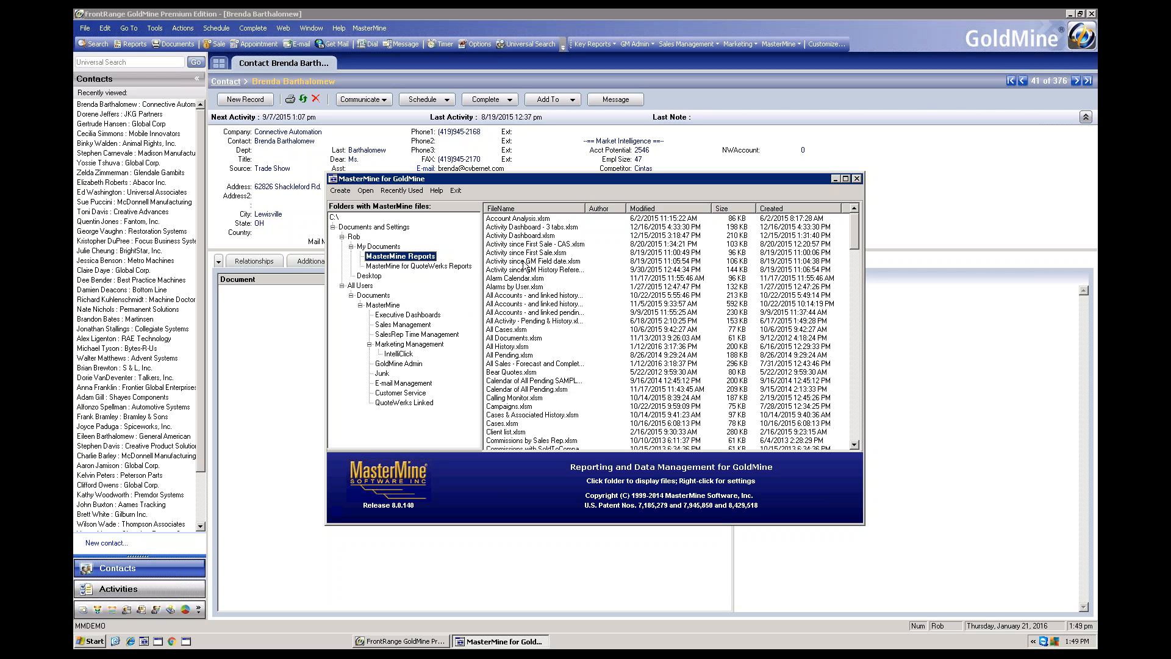
- View the reports in the MasterMine for QuoteWerks Reports folder, and return to the MasterMine Reports folder
click(397, 267)
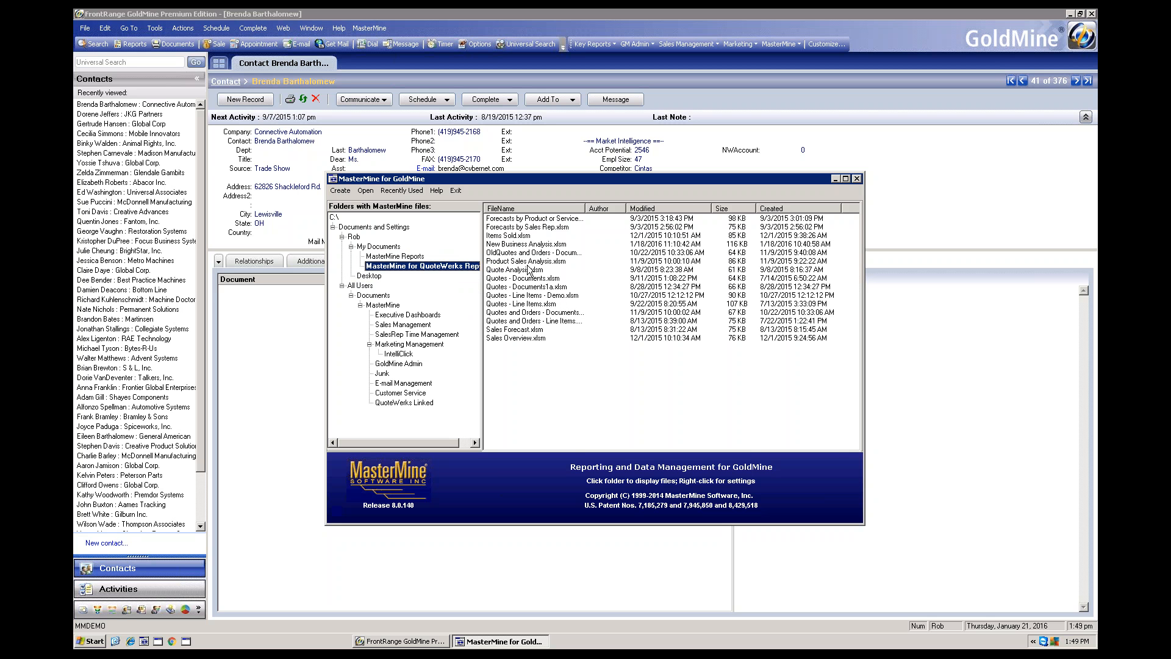
click(404, 265)
click(403, 256)
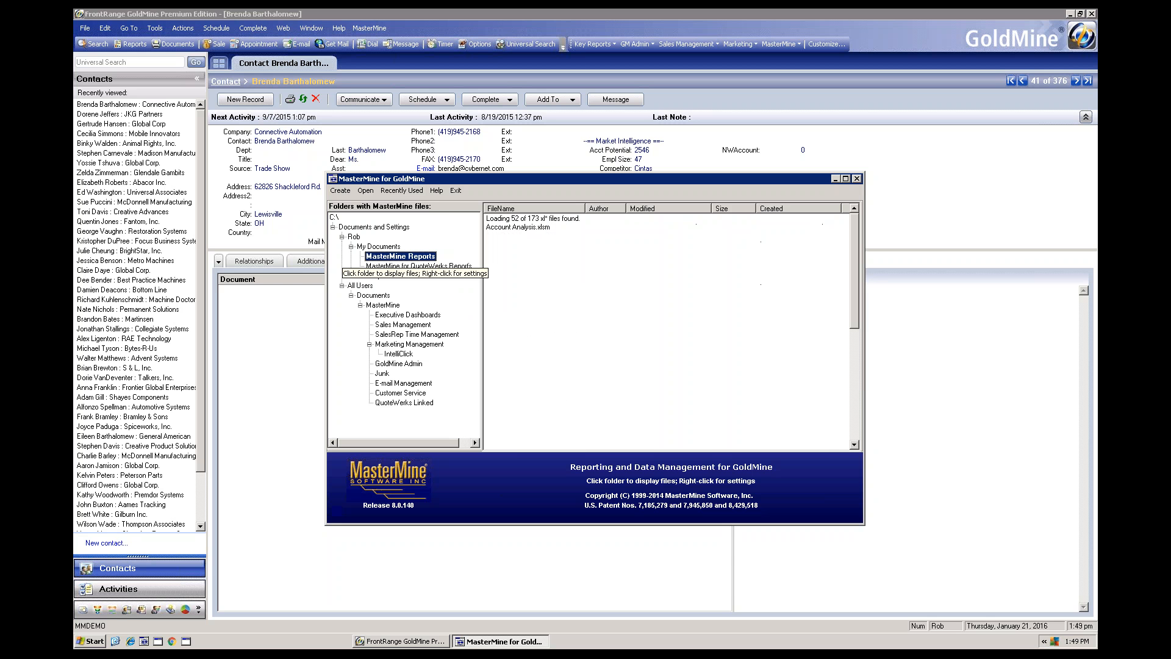
right_click(404, 257)
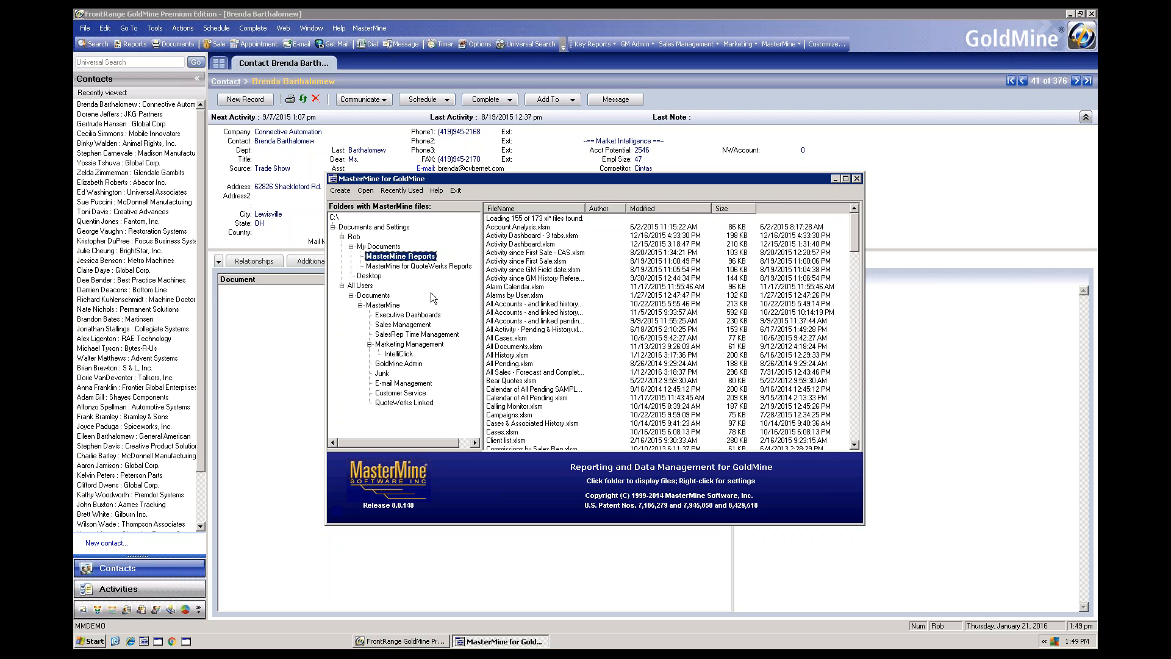
click(432, 293)
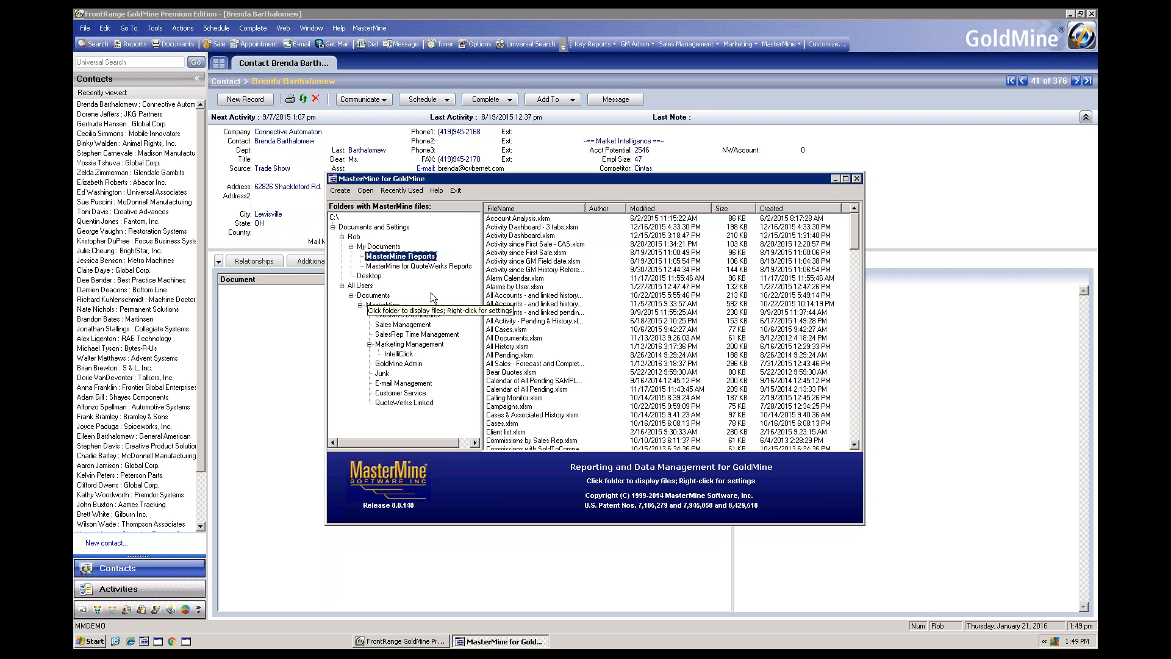
- Show the sub-folders of MasterMine for QuoteWerks Reports and browse the reports in Archive, Commissions, Forecast, Inventory and Sales Analysis
right_click(401, 267)
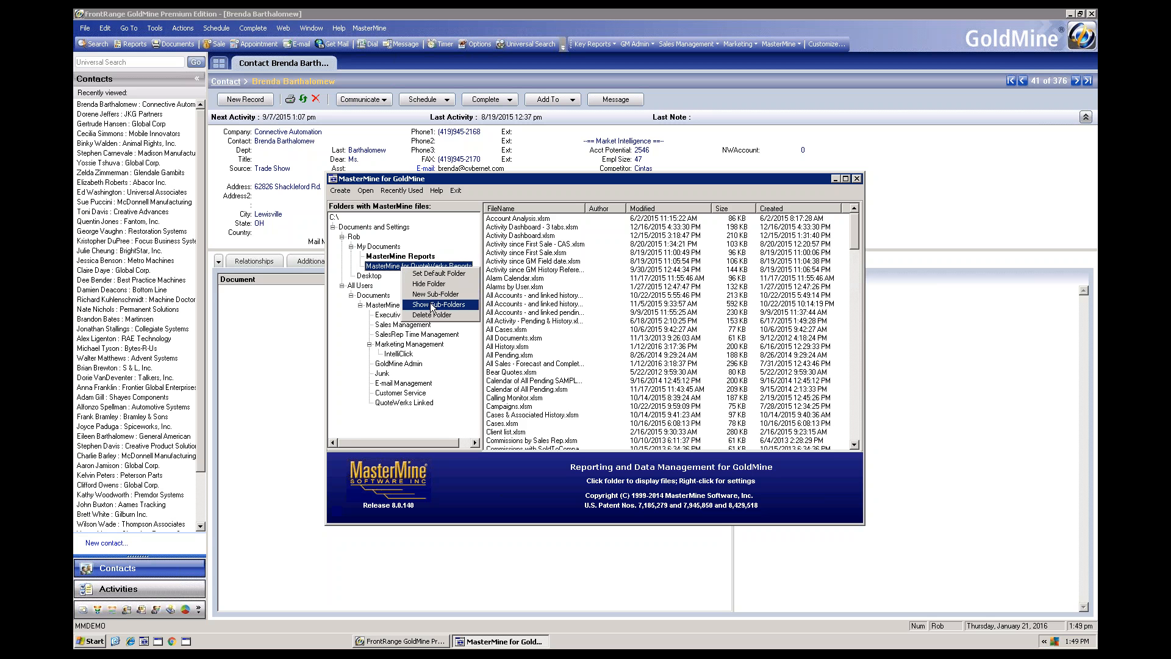
click(431, 305)
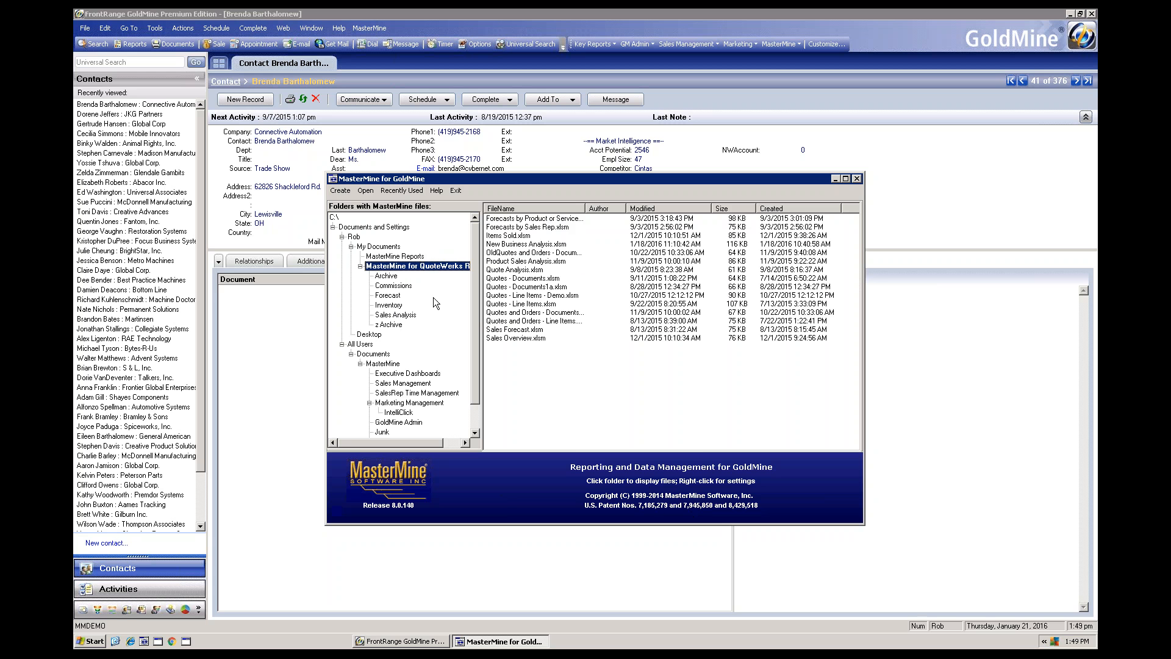
click(395, 277)
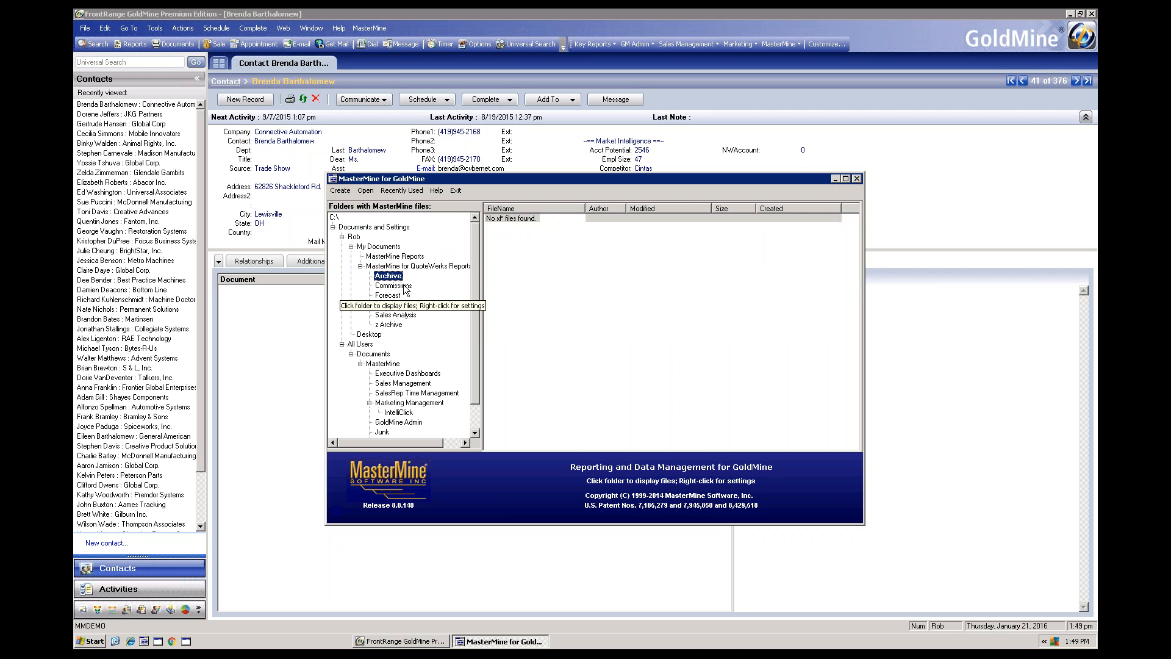
click(404, 287)
click(397, 296)
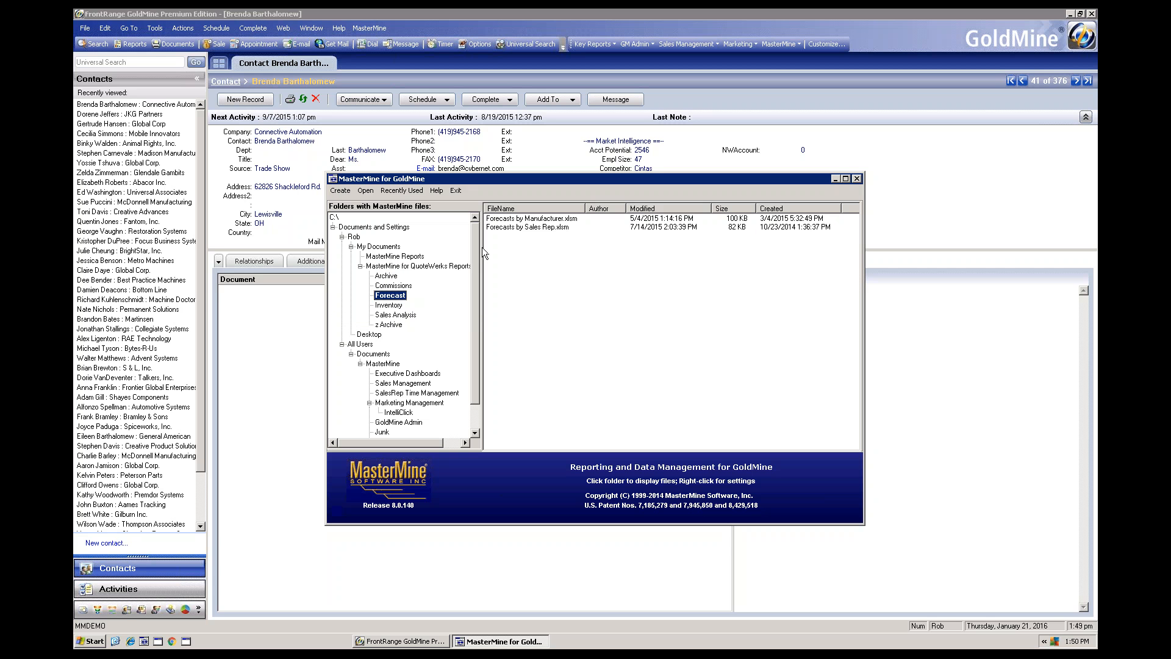
click(388, 305)
click(386, 316)
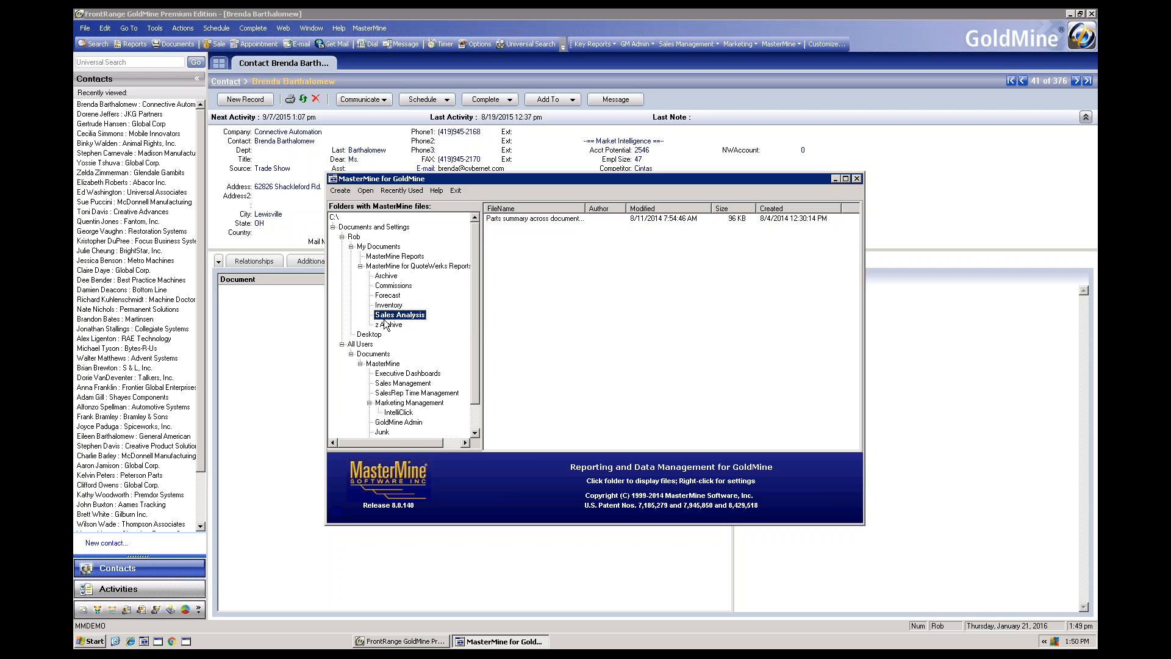
click(518, 219)
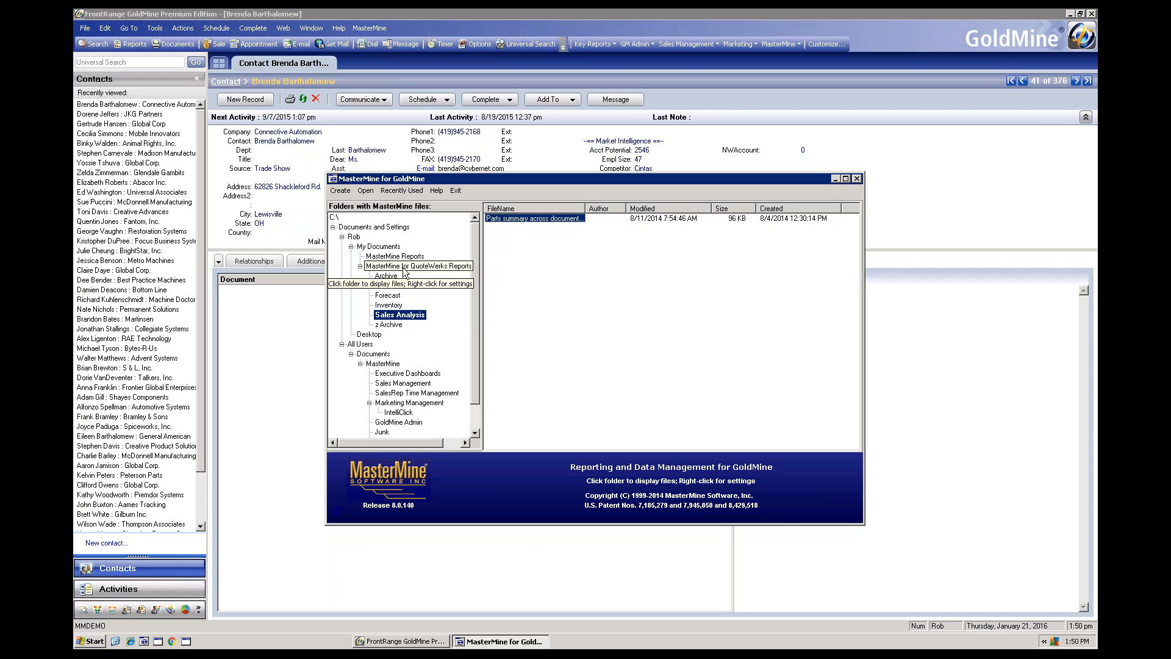
- Make MasterMine for QuoteWerks Reports the default folder, and view the look-in locations of the Open report dialog before cancelling it
right_click(401, 268)
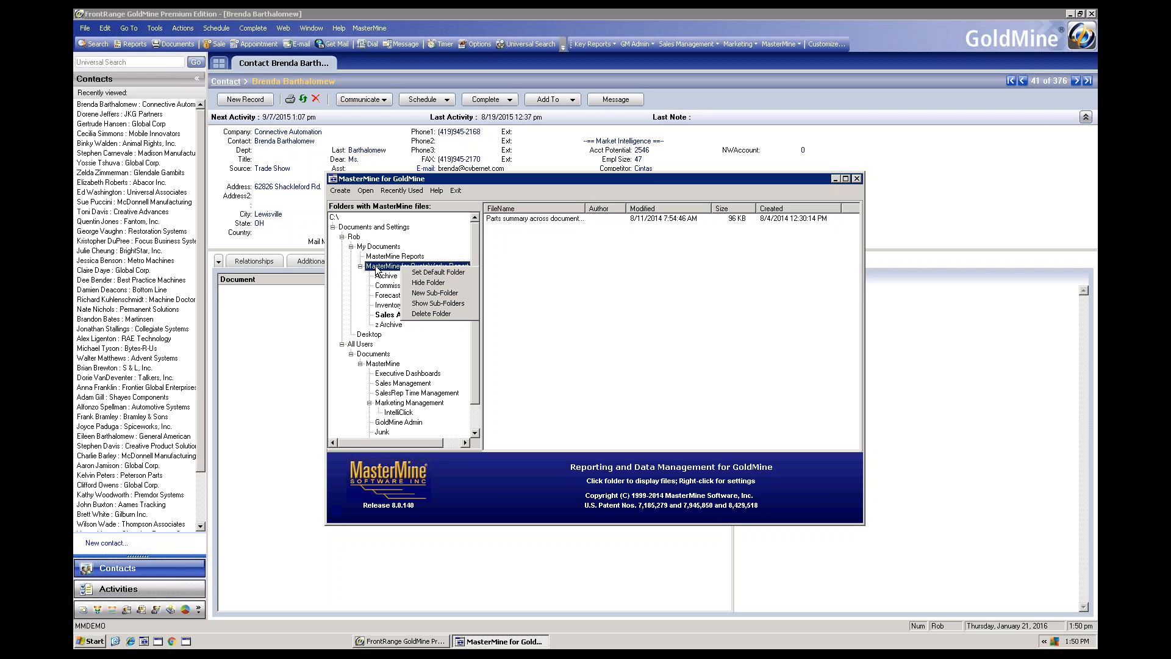
click(422, 273)
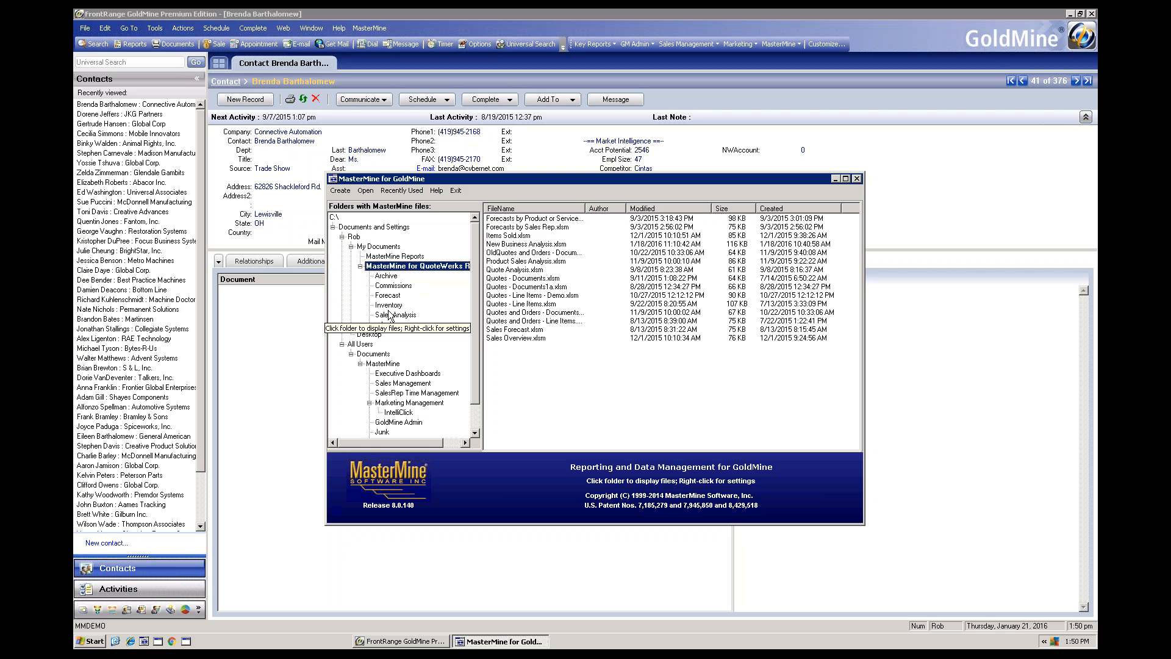
click(366, 193)
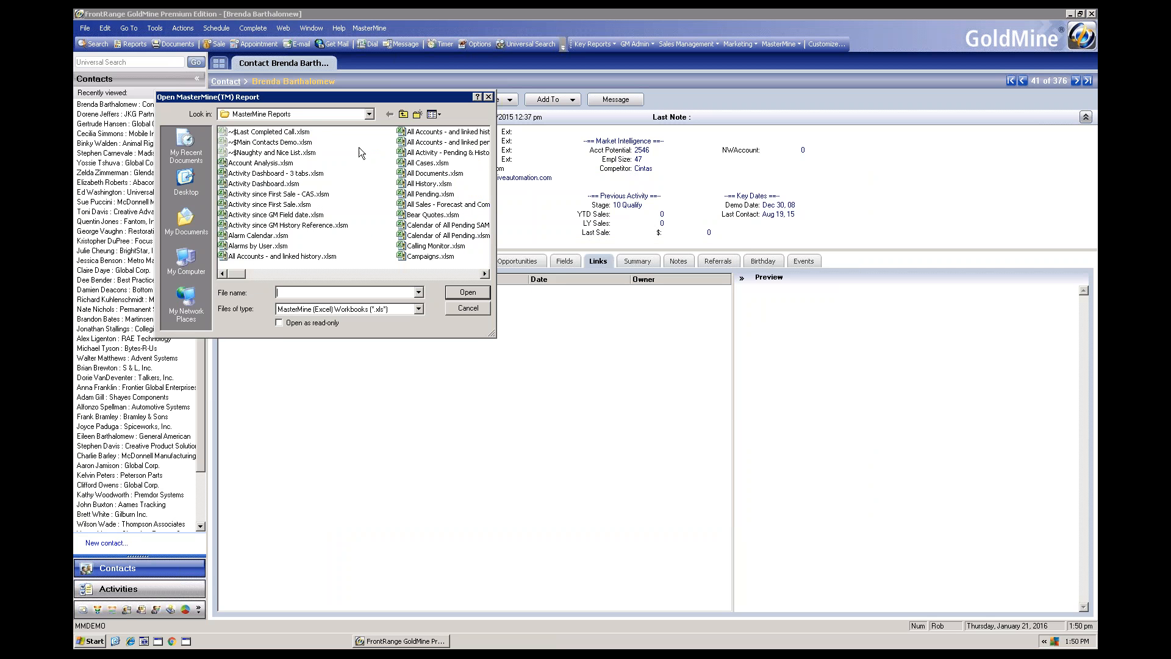
click(369, 115)
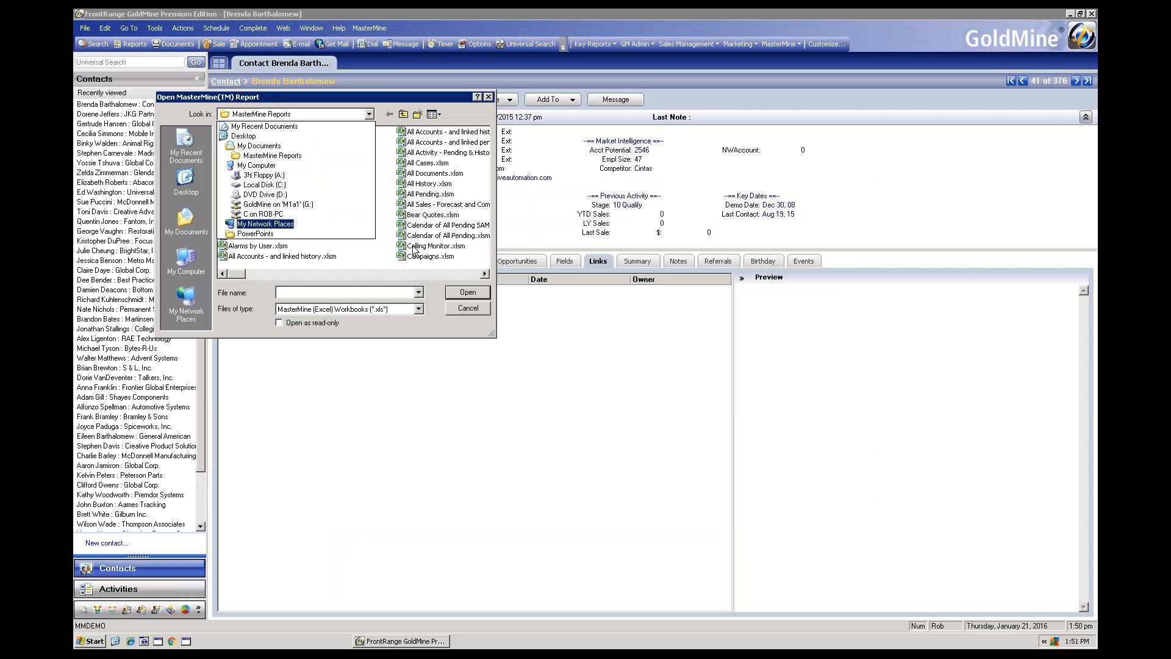
click(462, 310)
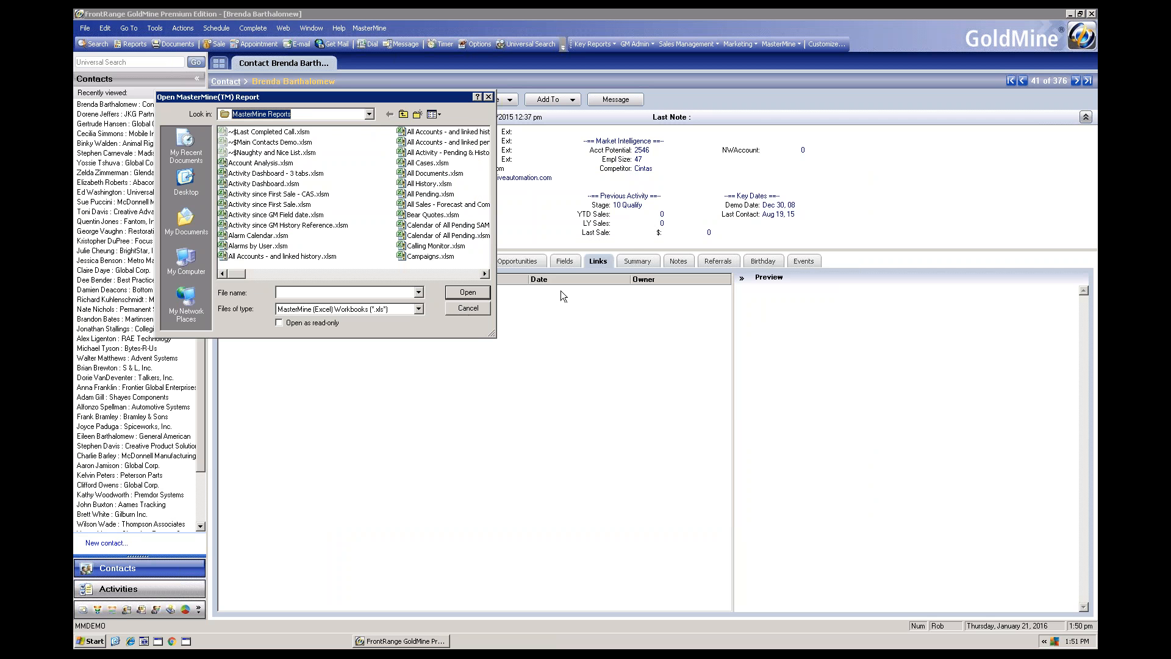
click(469, 309)
click(790, 47)
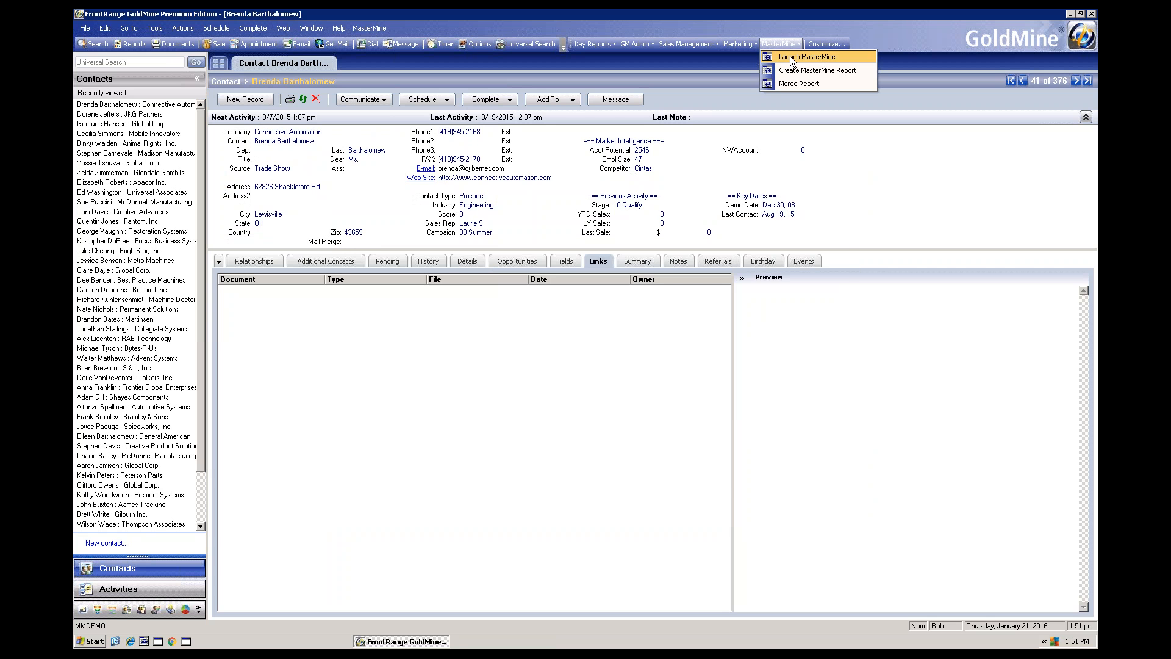
click(790, 57)
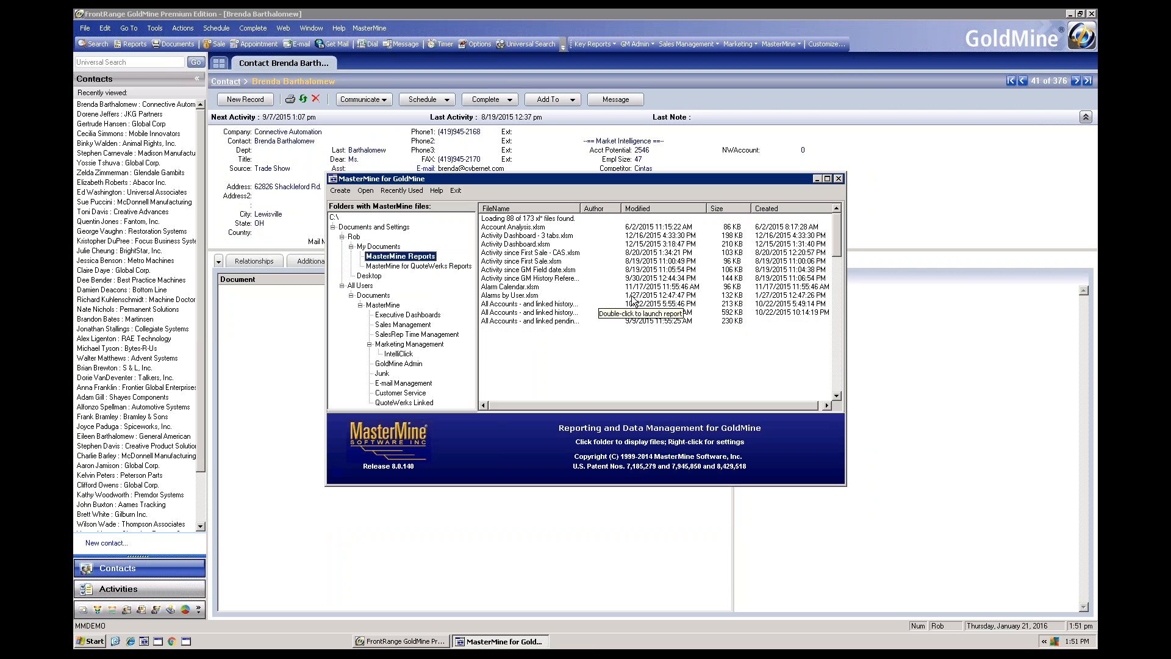
click(838, 179)
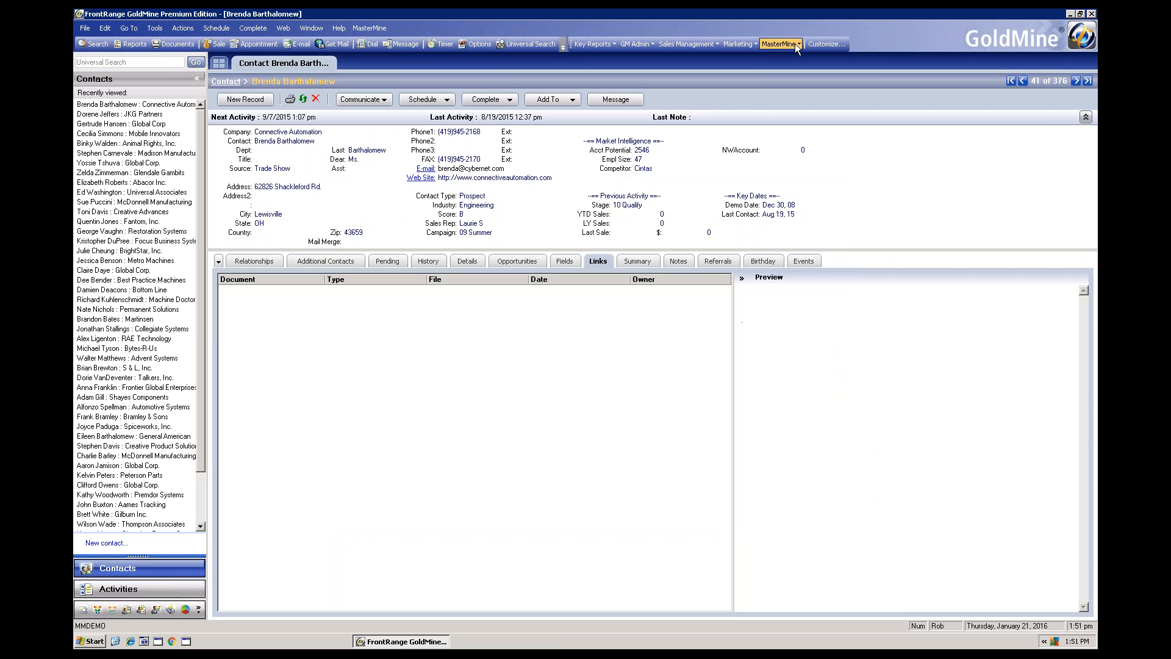
- Start creating a new MasterMine report and list all of the available report templates
click(795, 43)
click(796, 69)
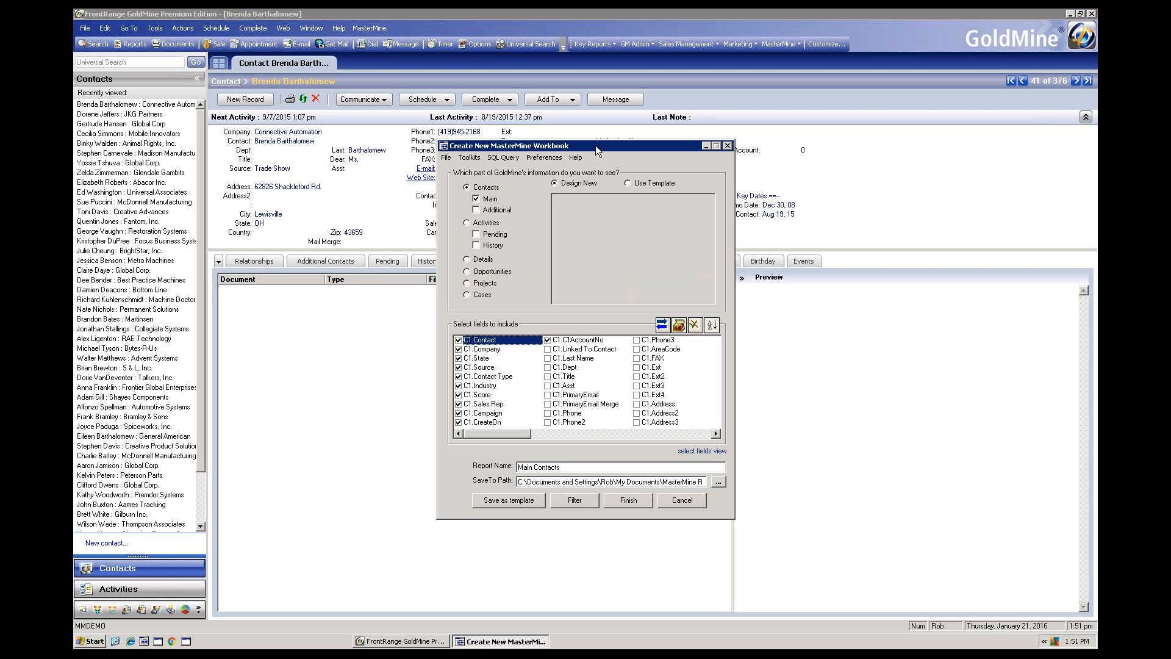
drag(595, 145, 569, 145)
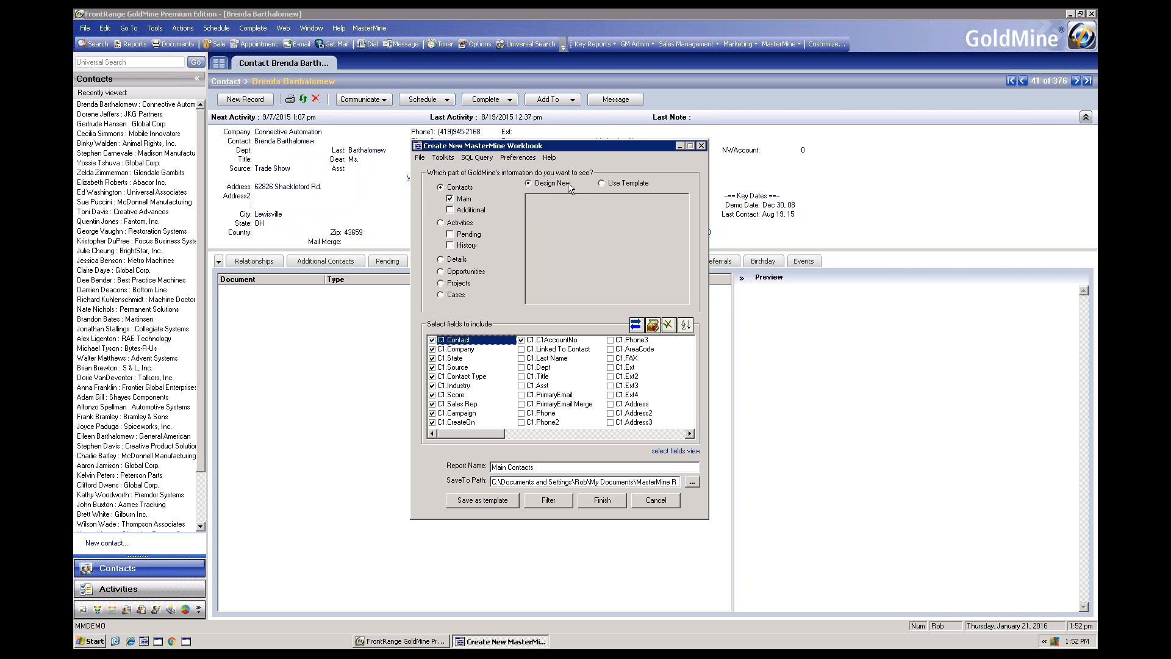
click(602, 182)
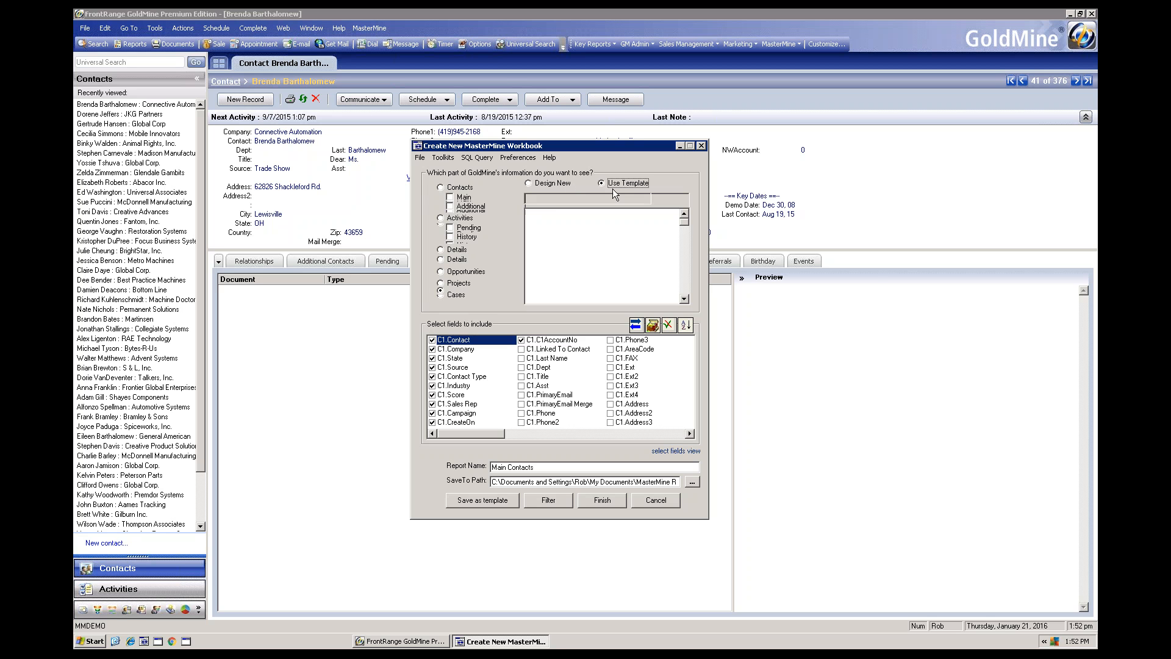
mouse_move(605, 272)
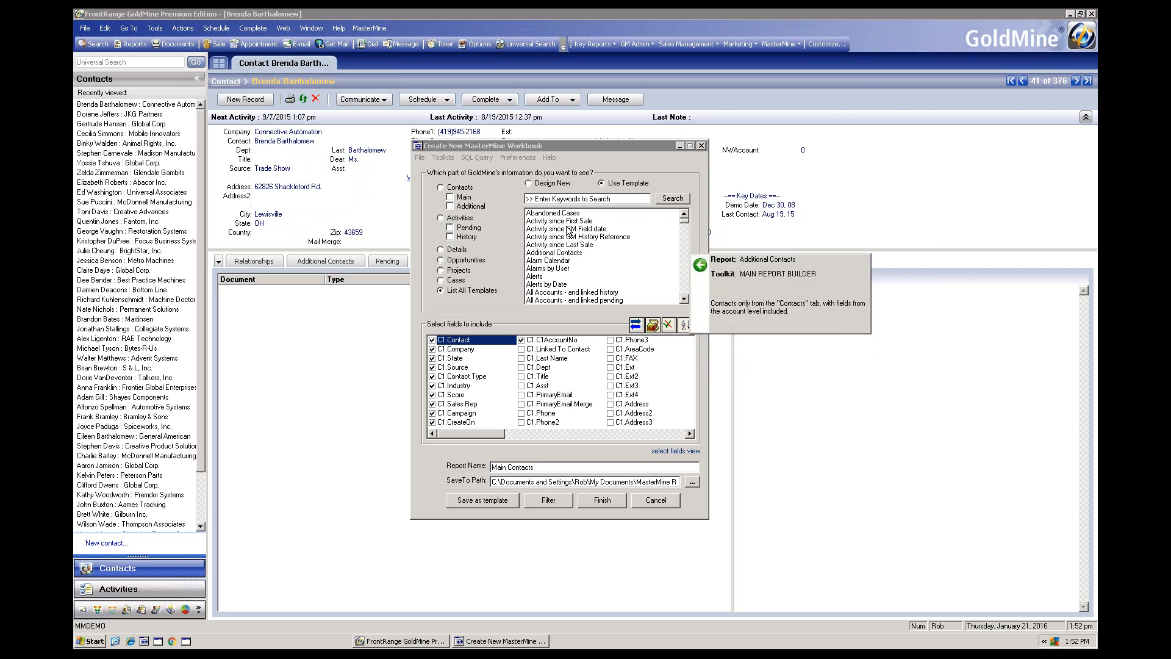
- Search the report templates for the keyword "last" and read the descriptions of the matching templates
click(537, 200)
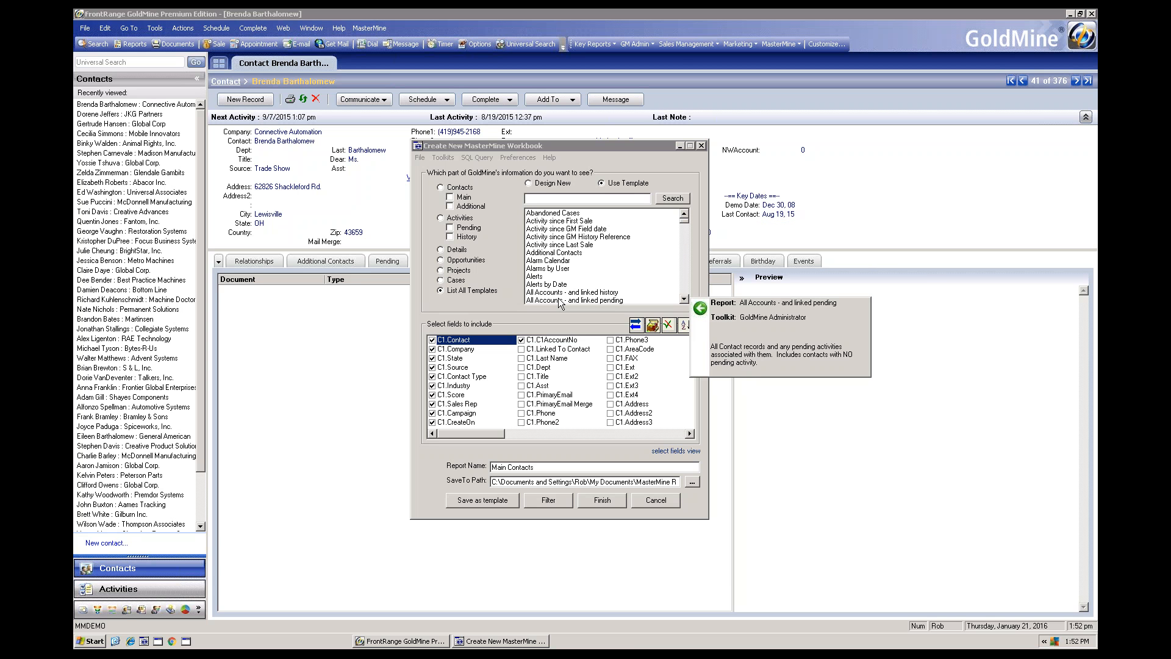
click(546, 197)
text(last)
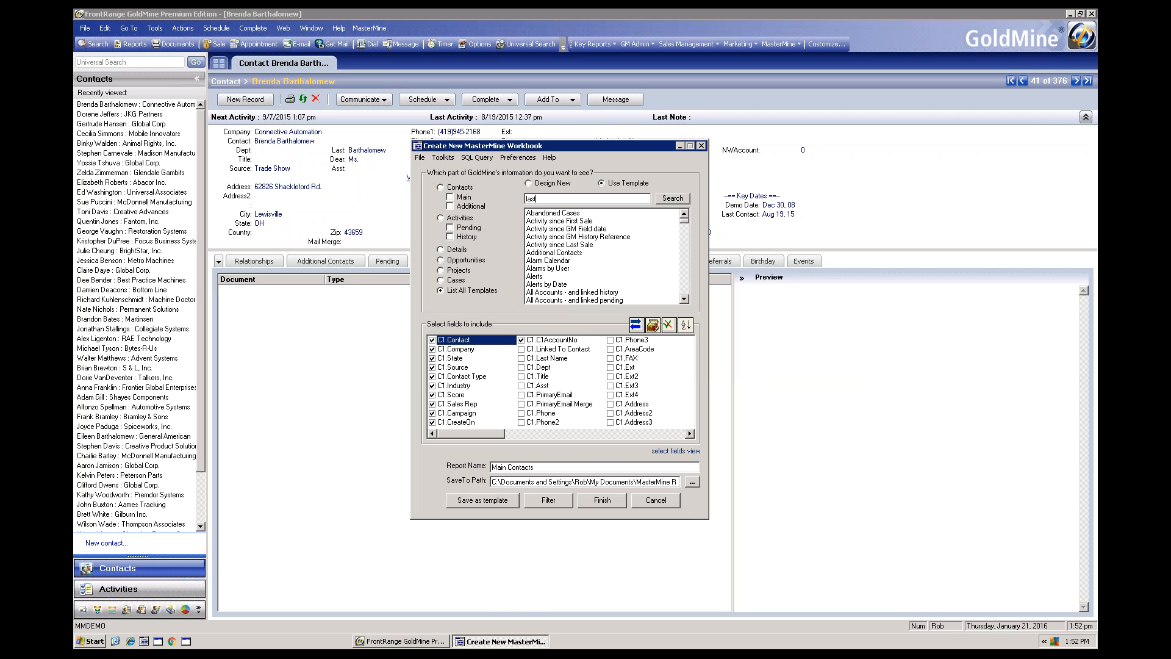
click(669, 203)
mouse_move(546, 224)
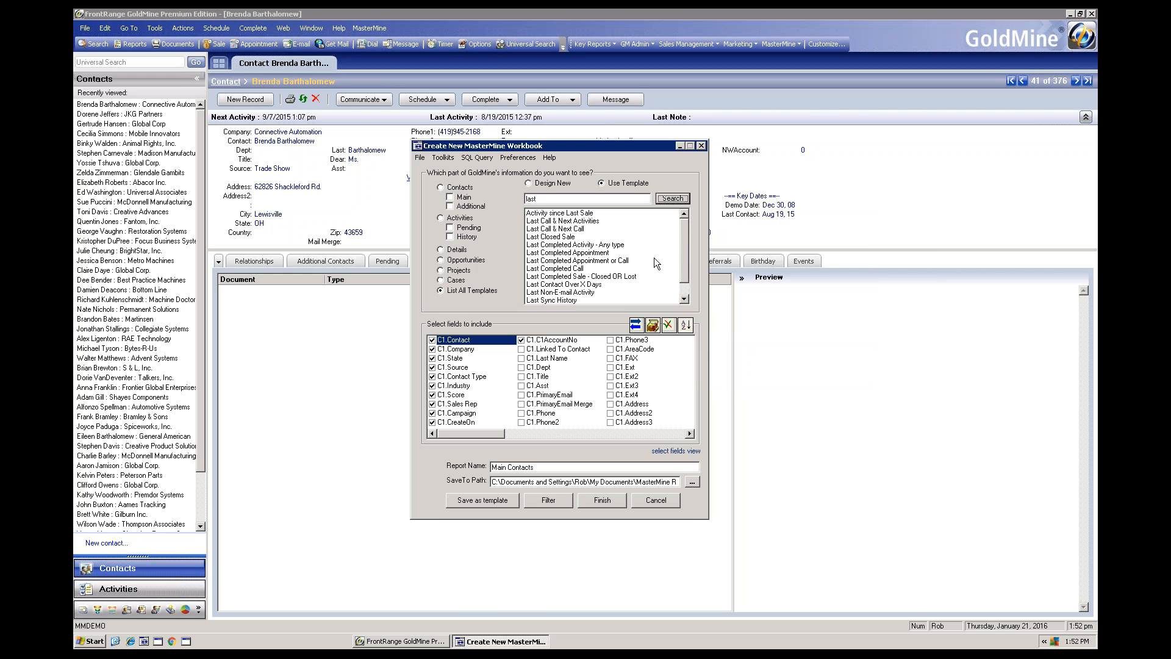
mouse_move(619, 259)
mouse_move(587, 211)
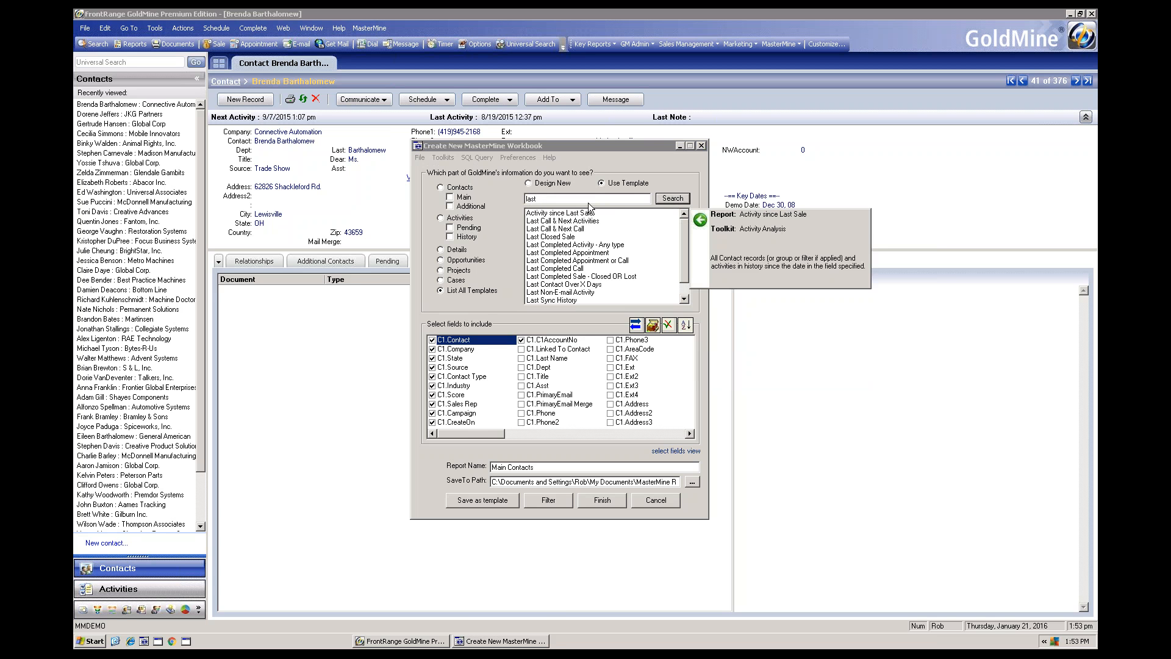
- Switch the new workbook to Design New and include Pending activities
click(552, 183)
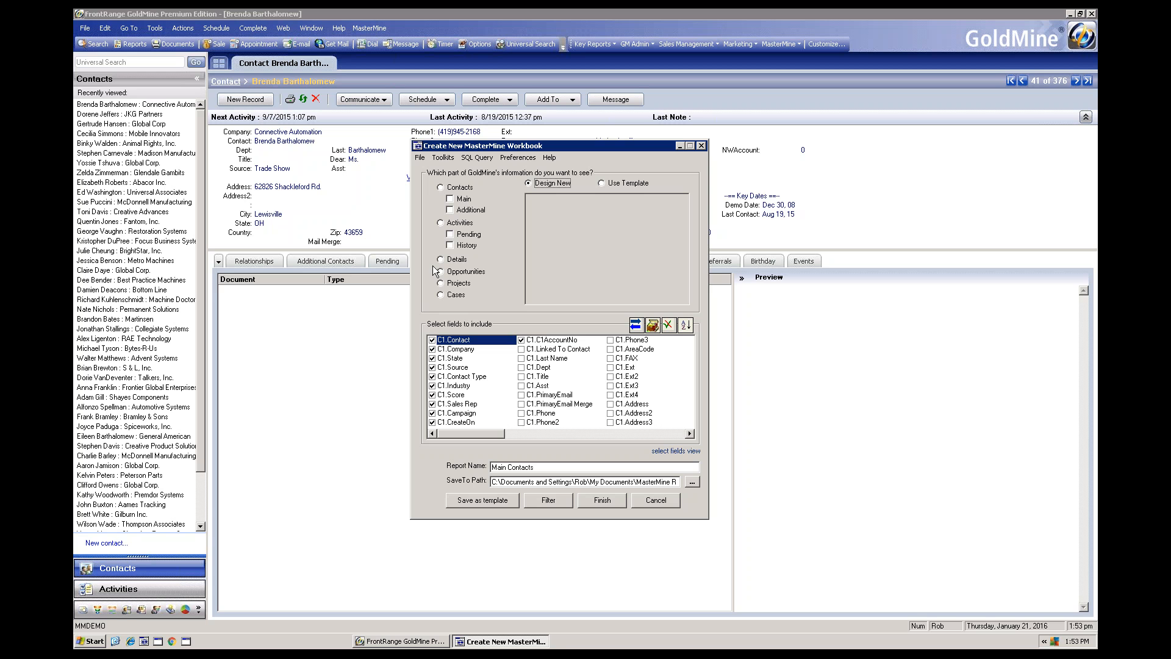
click(452, 234)
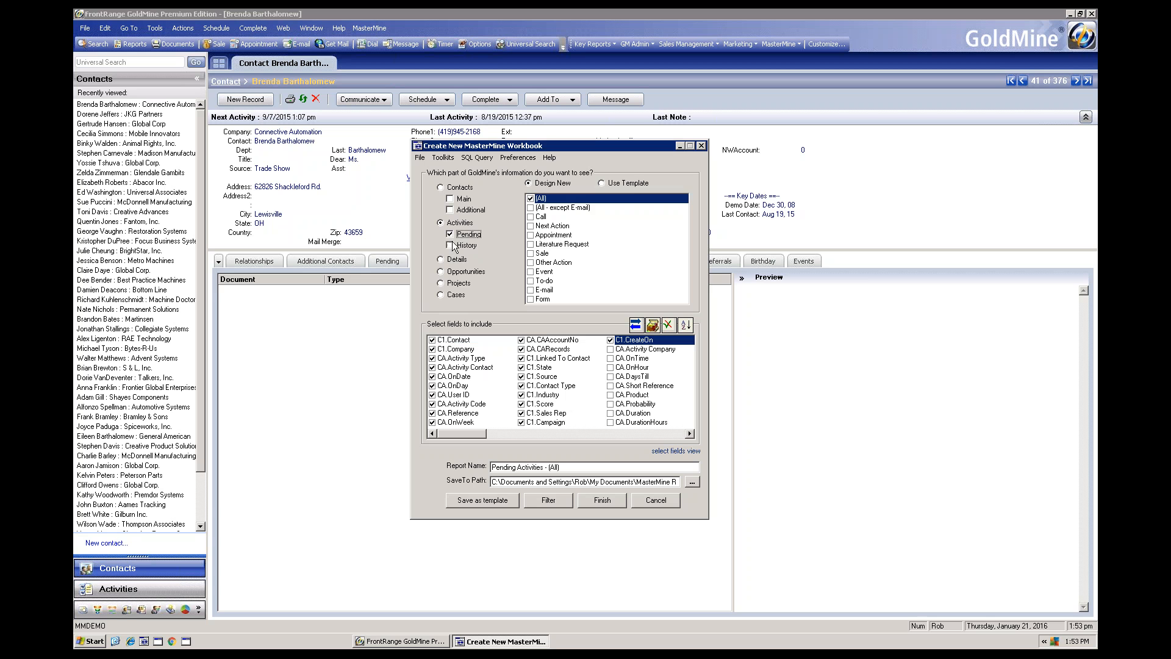
- Try adding History activities to the new workbook, and limit it to Pending activities of type Sale
click(454, 245)
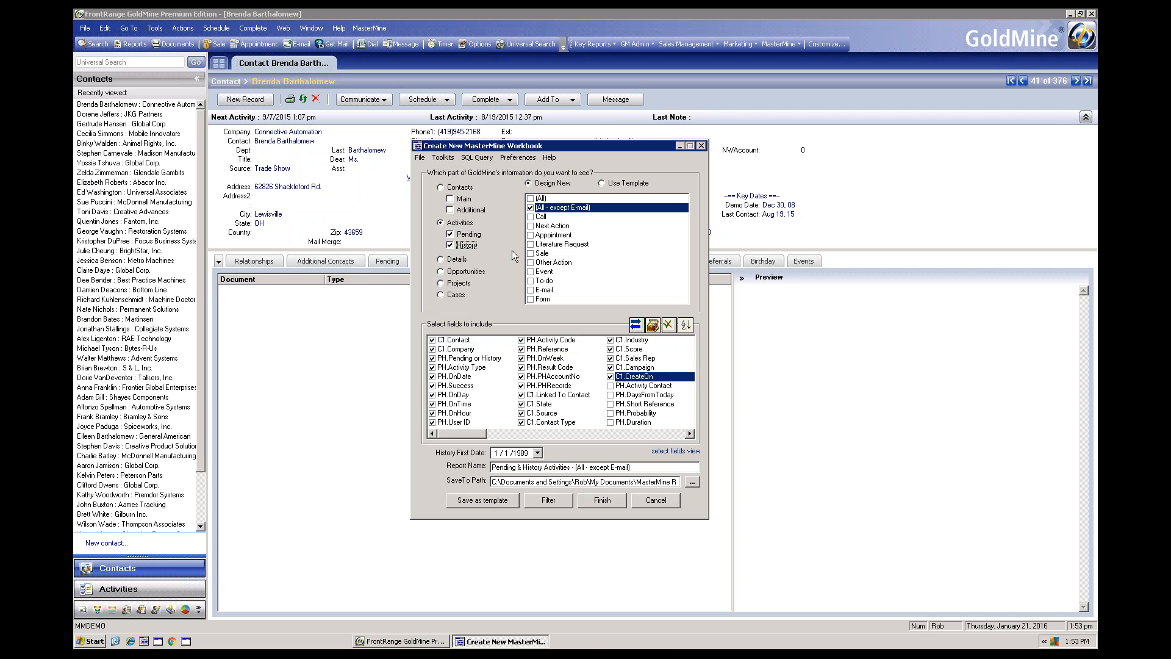
click(450, 245)
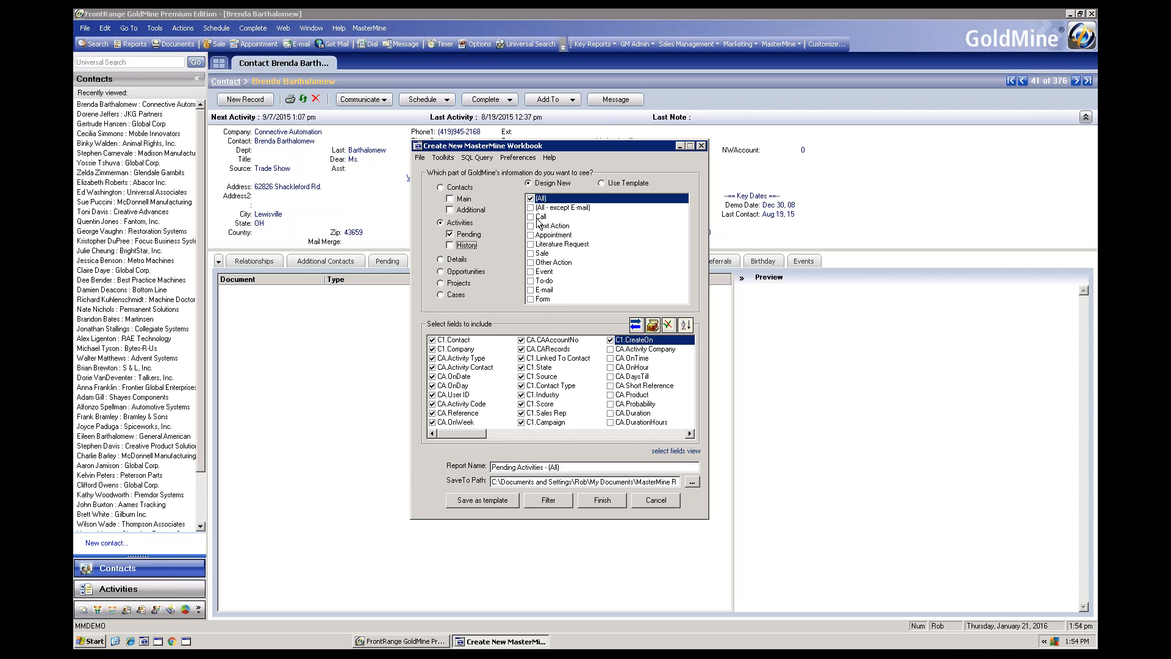
click(537, 253)
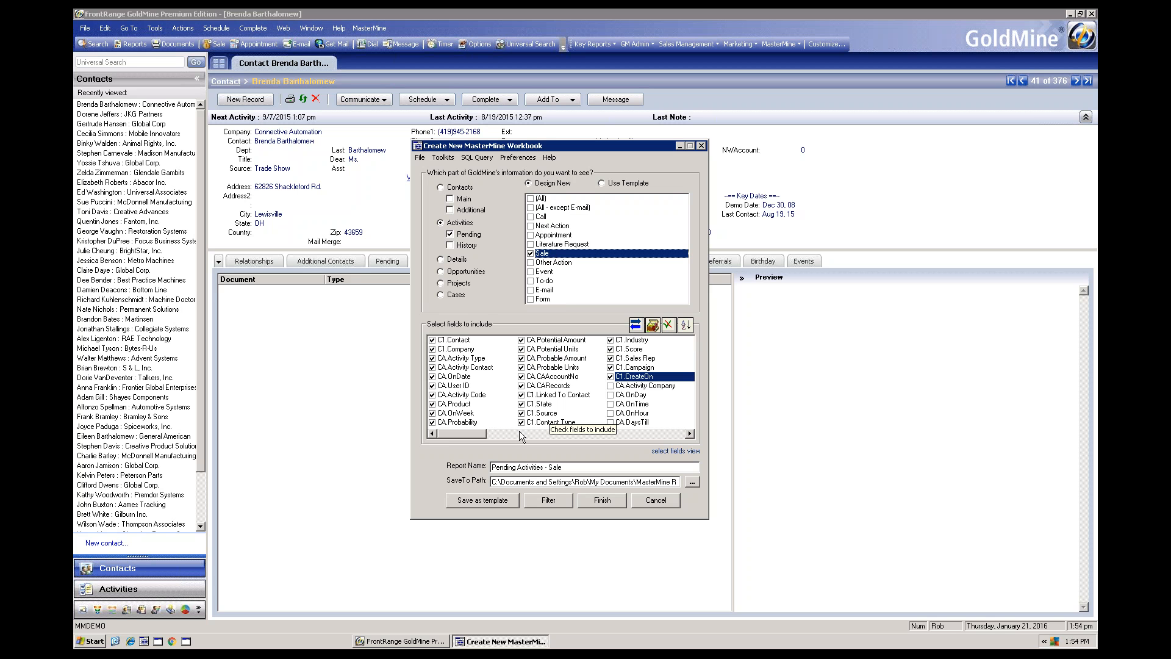
- Add the C2.Region and C2.Budget fields to the report, and cancel the new workbook
drag(476, 439, 528, 437)
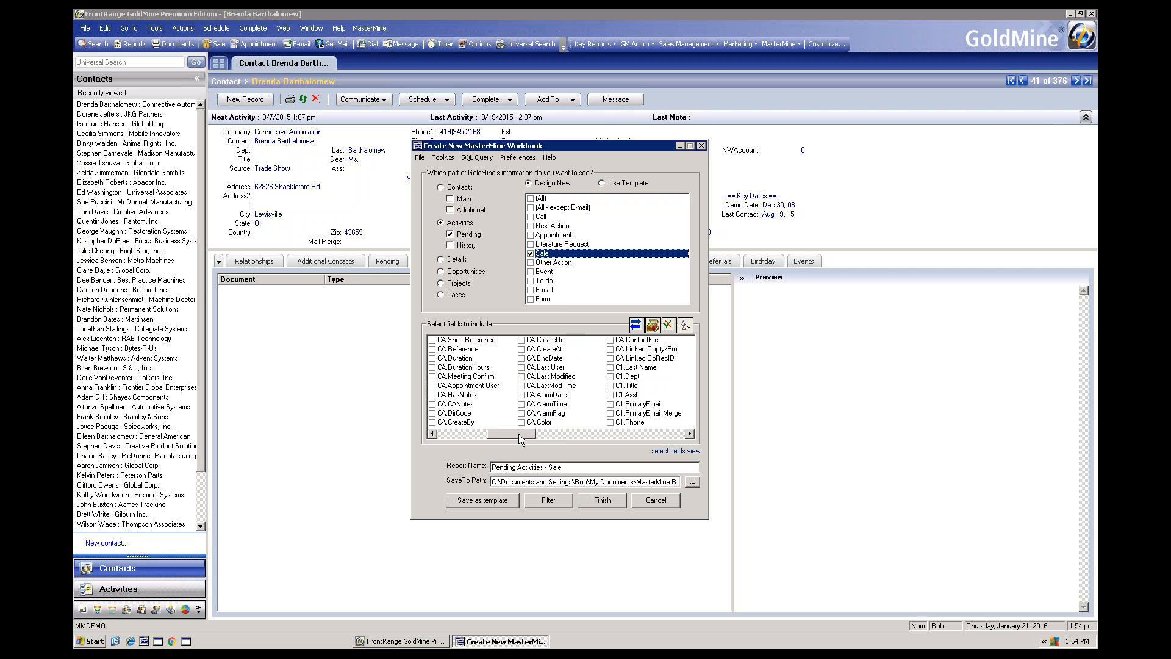
drag(519, 434, 606, 434)
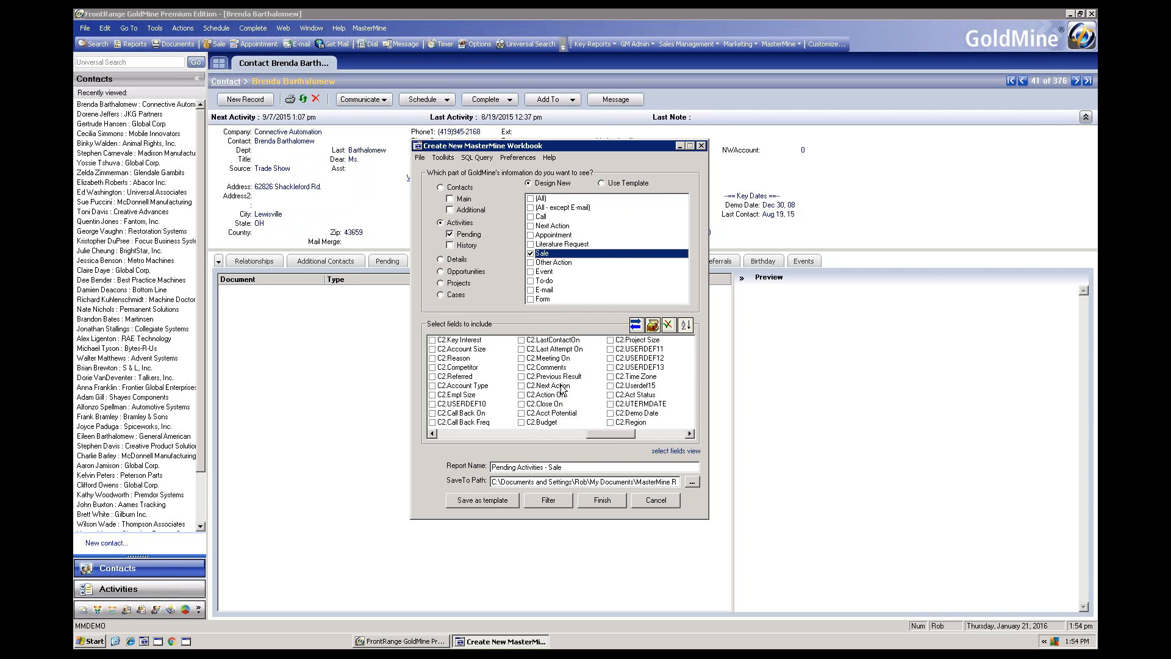
click(612, 421)
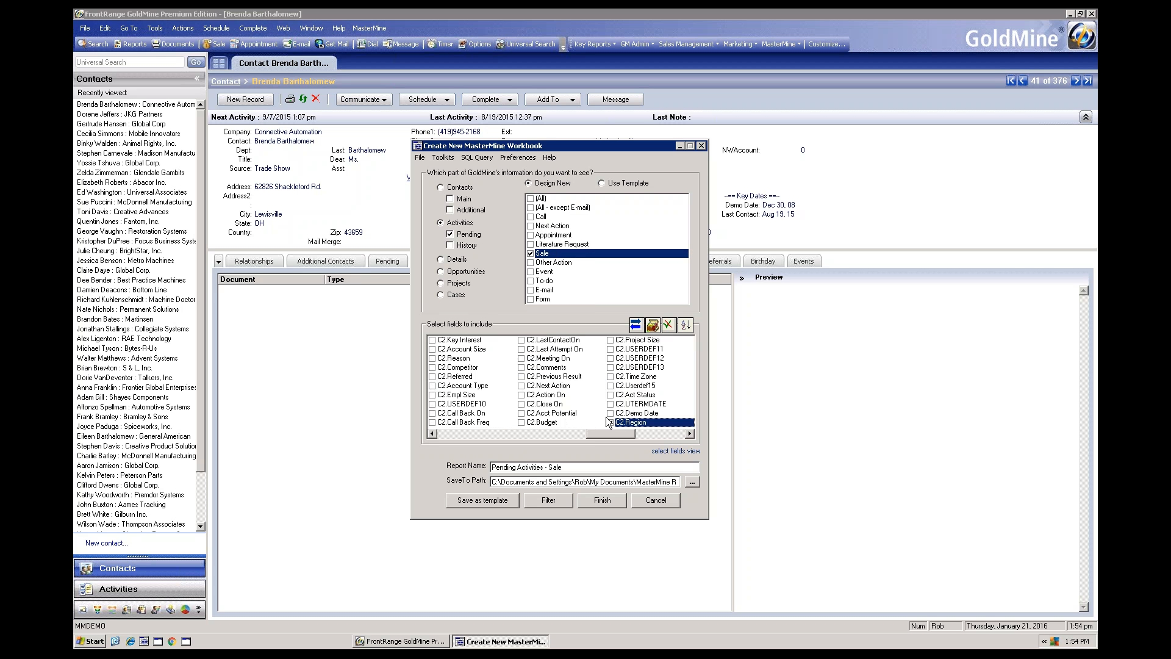
click(528, 422)
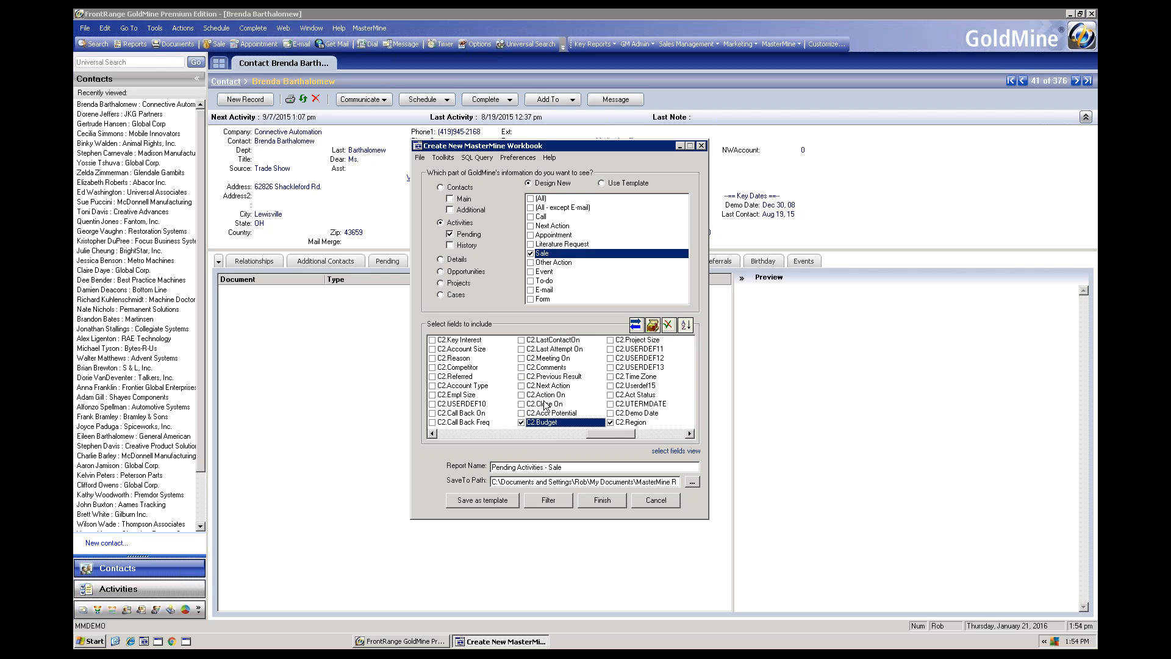
drag(609, 431, 441, 429)
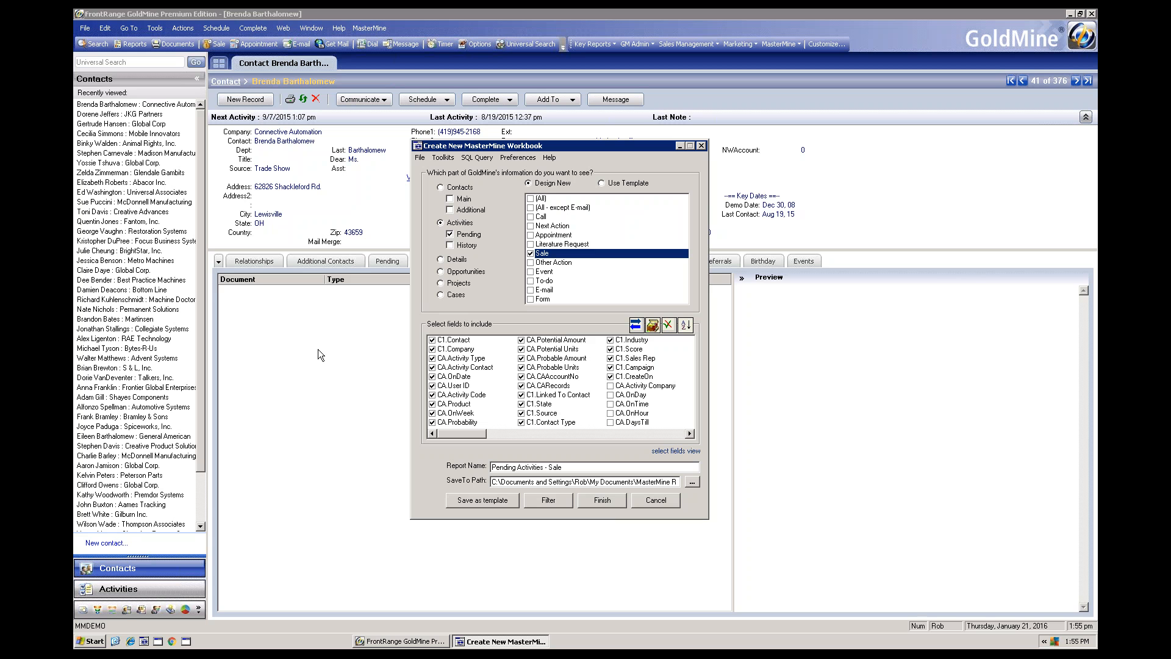
click(646, 499)
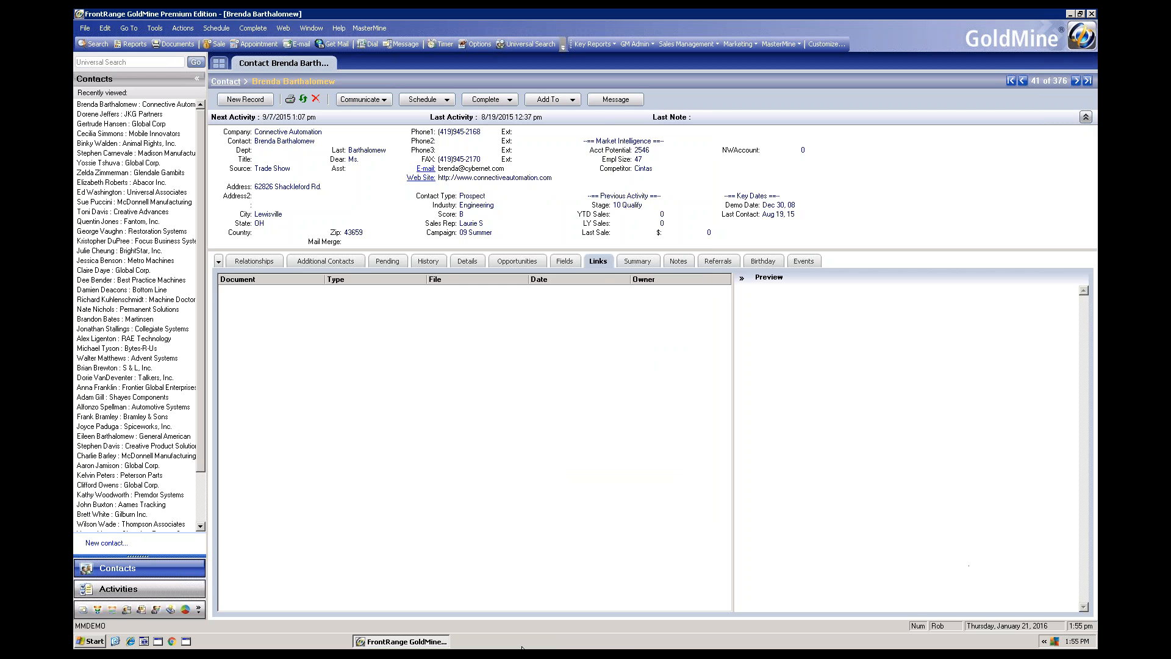
key(alt+Tab)
key(alt+Tab)
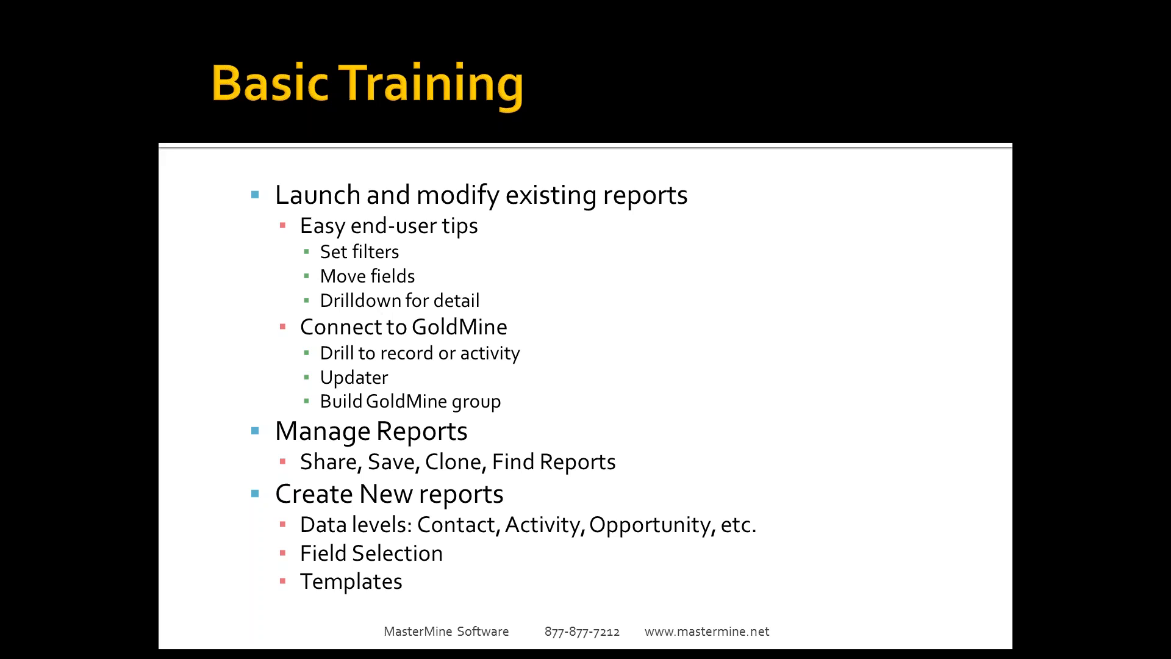
key(Right)
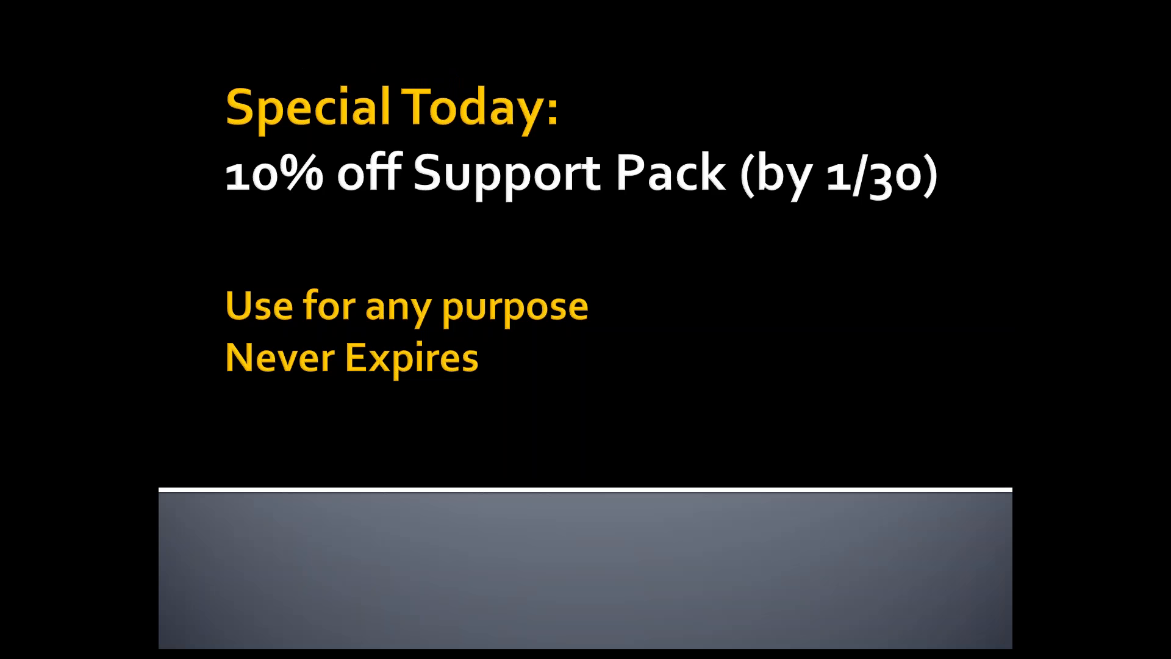
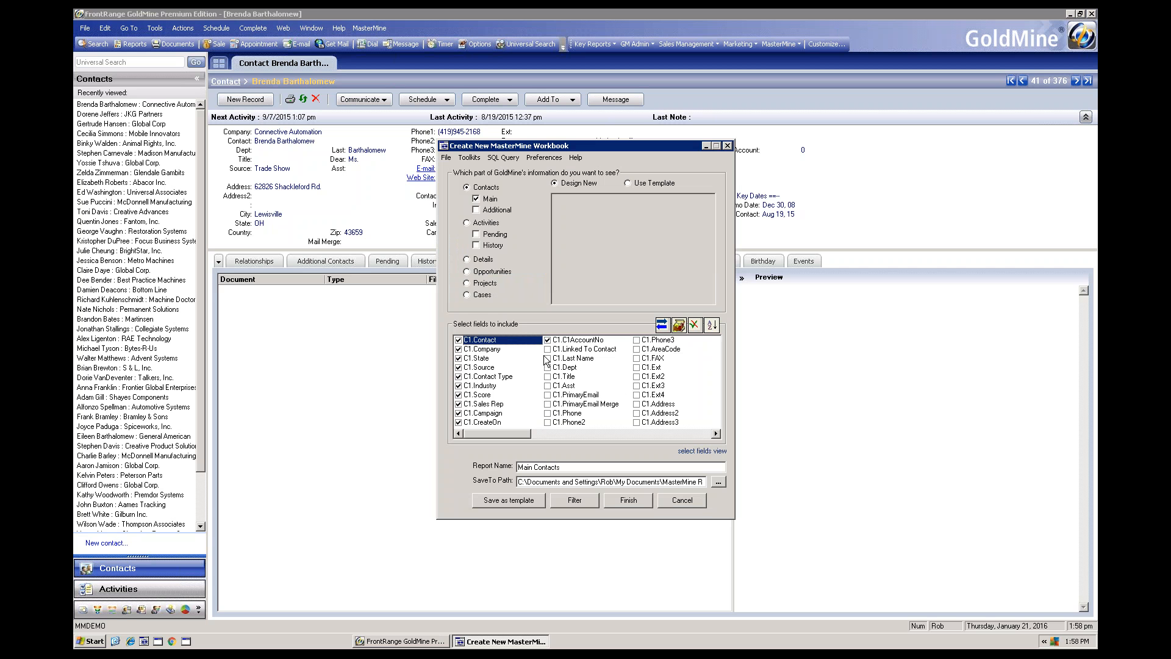
- Compare the field labels with their underlying database field names for both the C1 and C2 fields
click(679, 326)
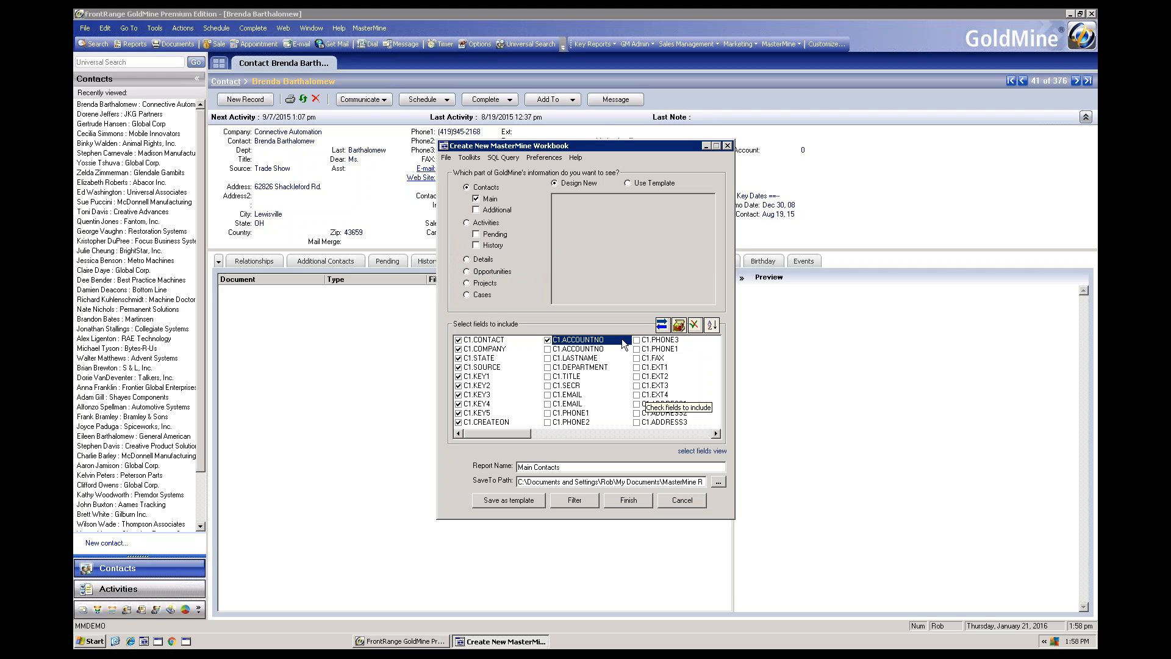
click(678, 327)
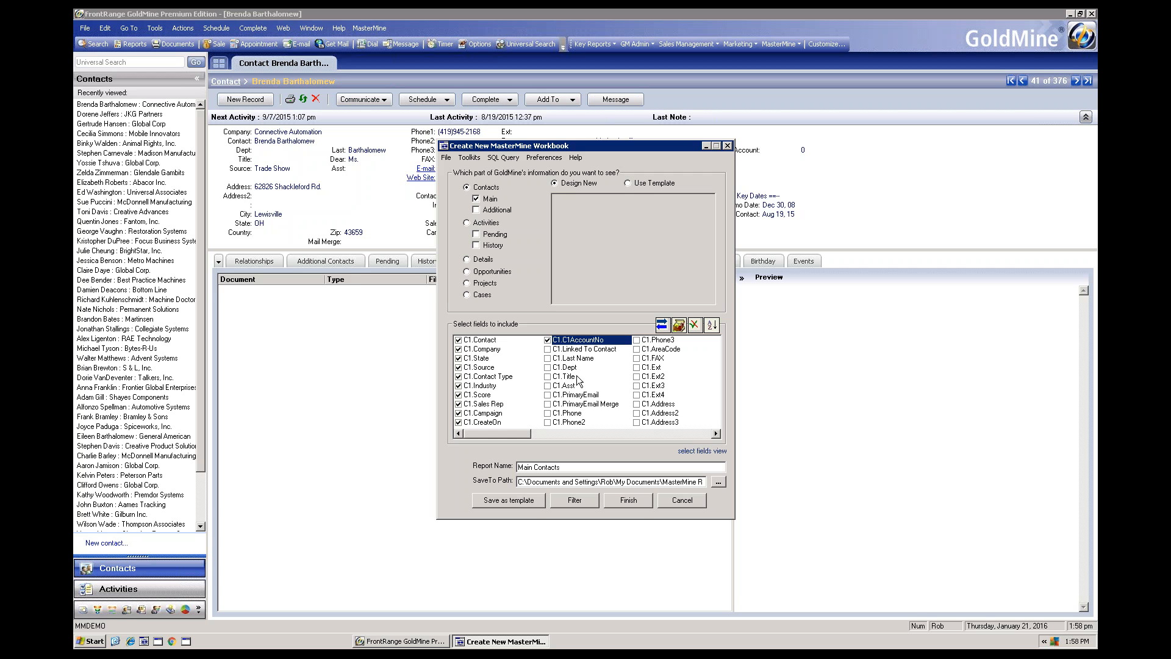
click(683, 328)
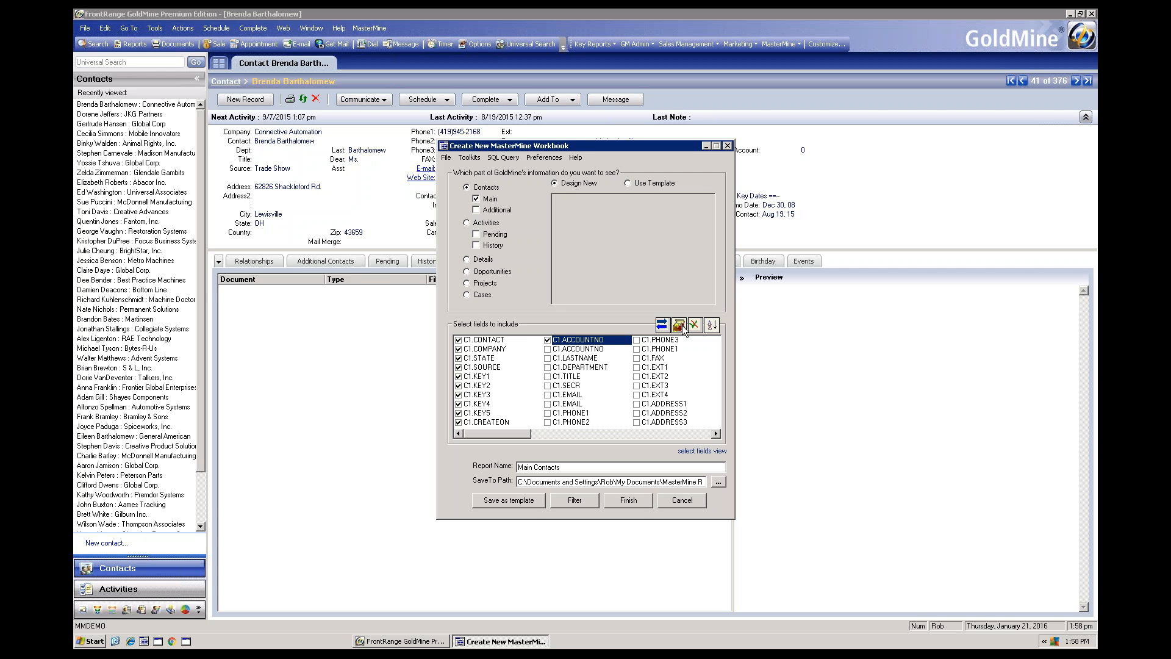
click(683, 329)
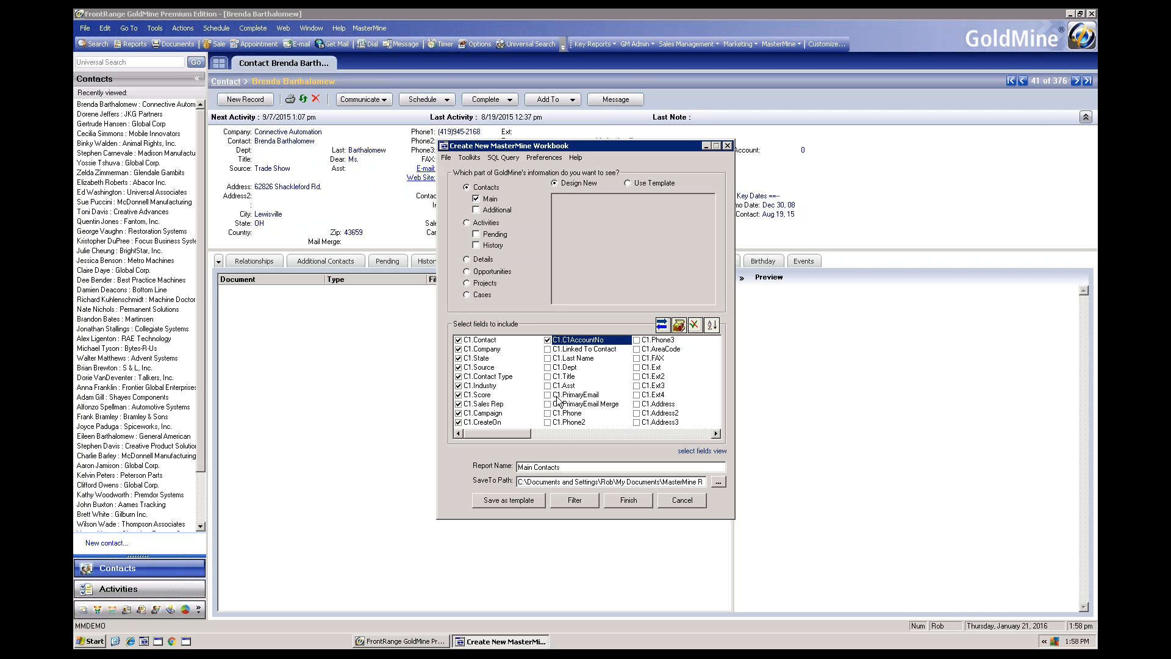
click(679, 325)
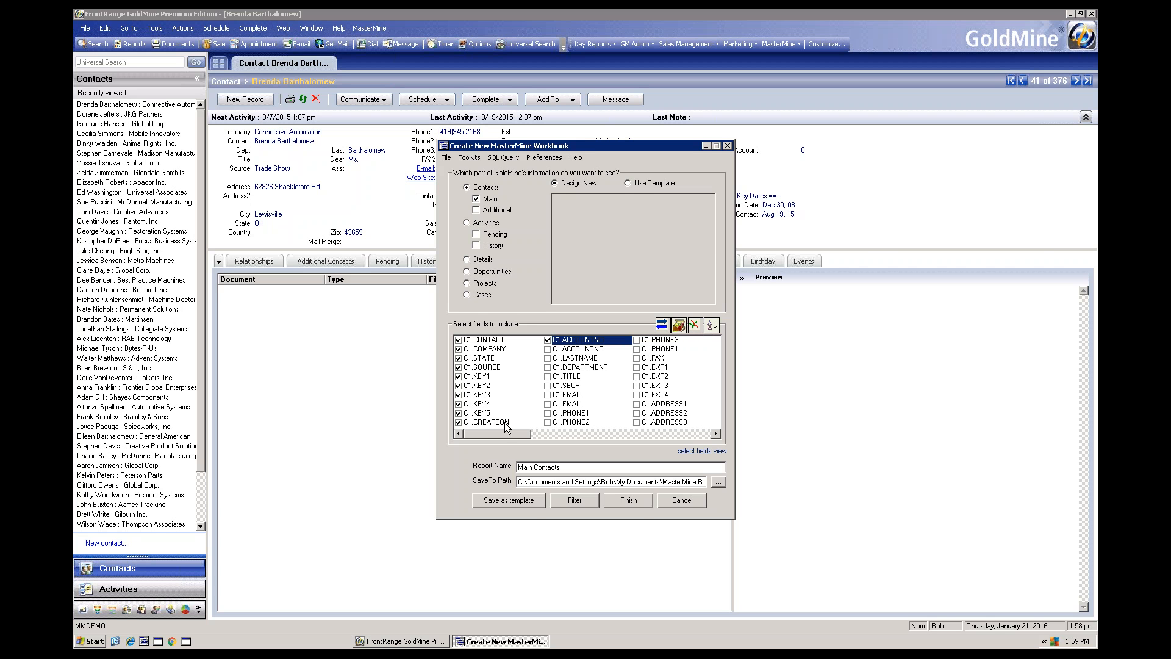
drag(504, 431, 639, 432)
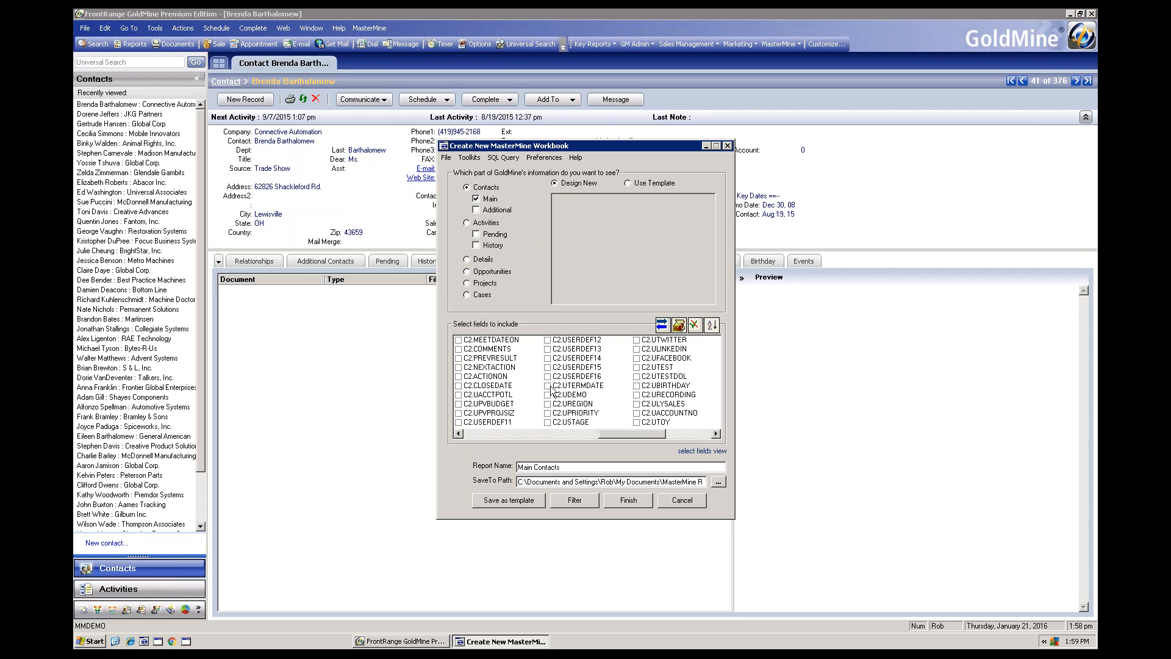
click(679, 327)
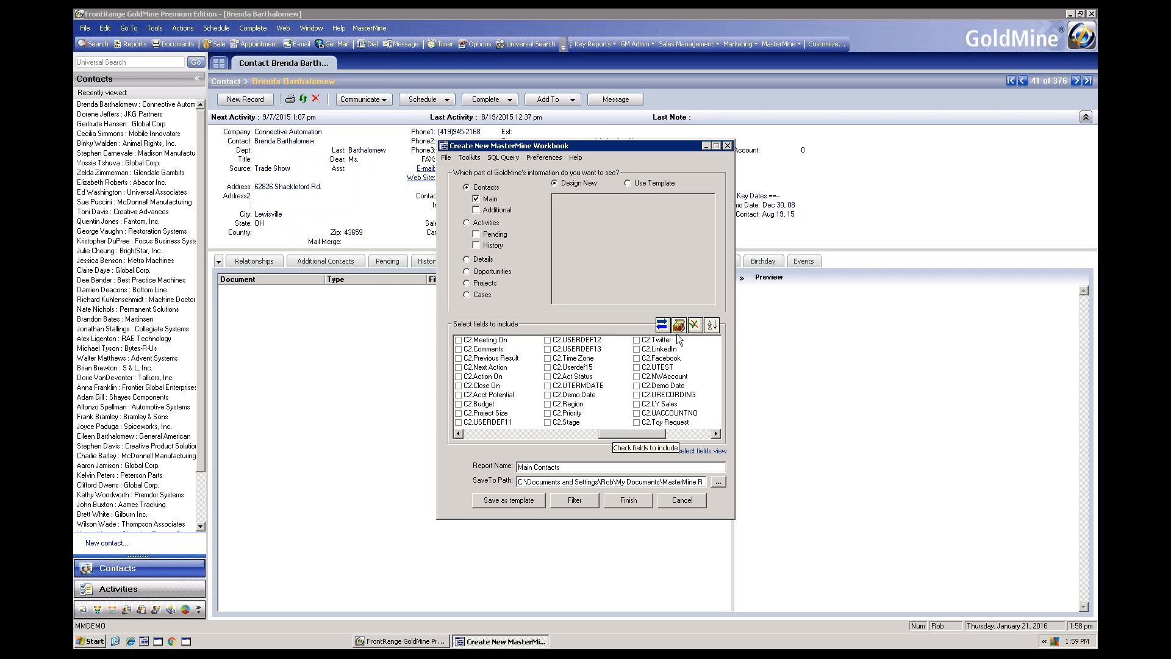
- Alphabetize the unselected fields by label and browse through the sorted C2 fields
click(712, 325)
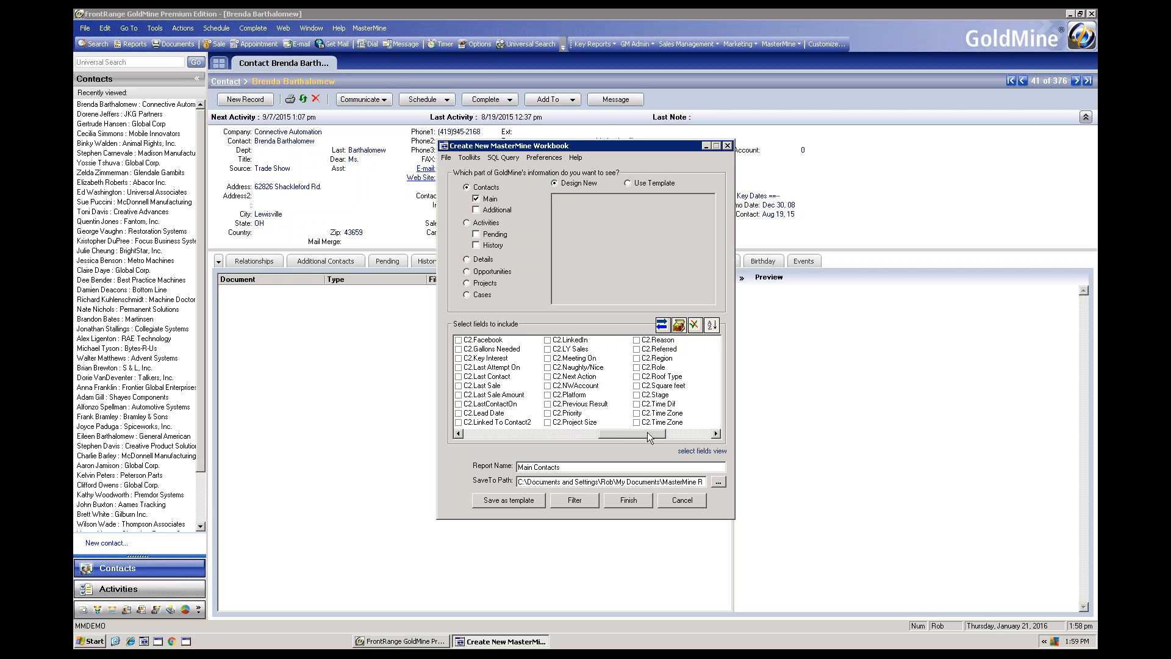
drag(648, 433, 687, 434)
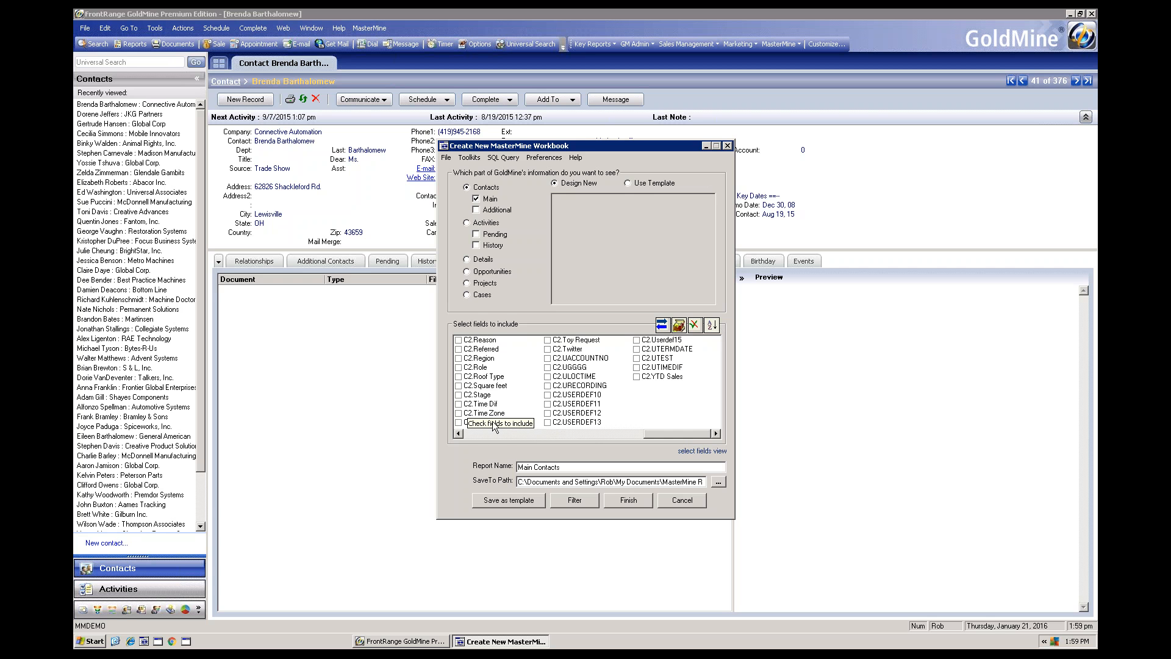
click(461, 434)
click(461, 434)
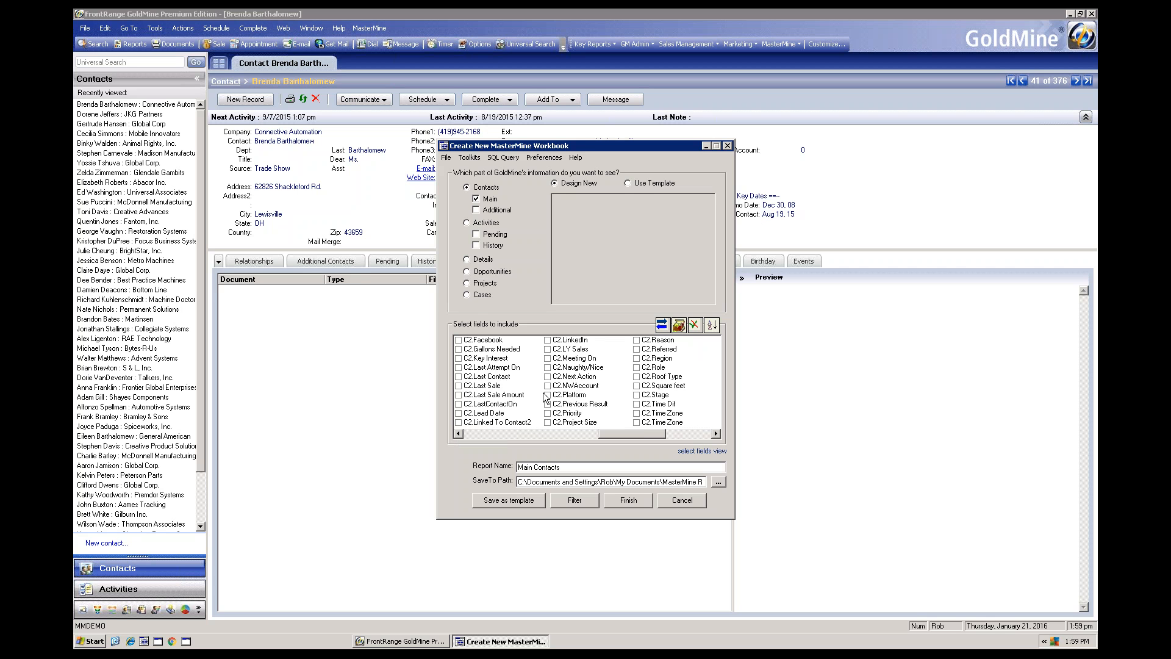
- Alphabetize the unselected fields by database name, include C2.NEXTACTION and C2.MEETDATEON, and restore the field labels
click(682, 327)
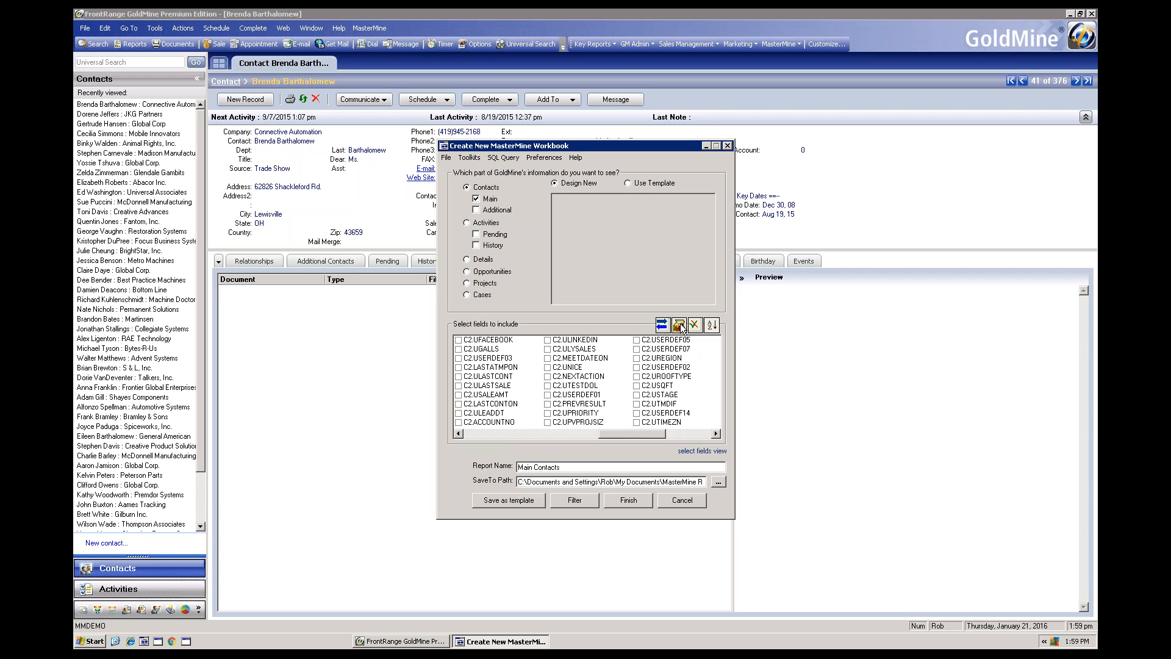
click(711, 327)
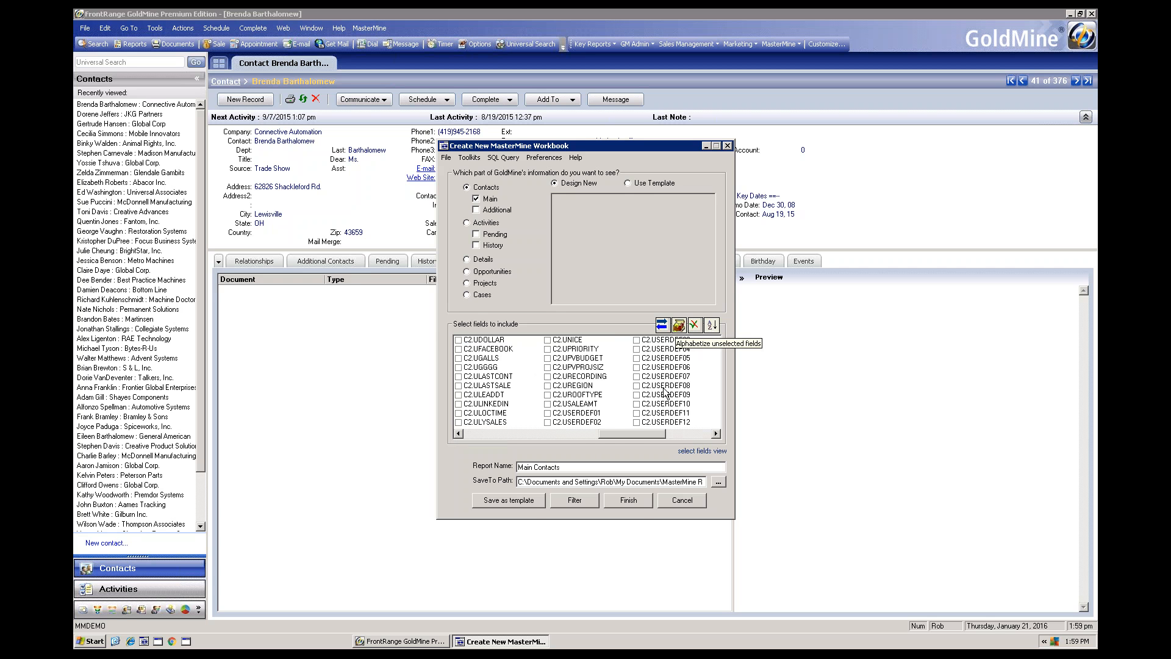
drag(622, 436, 578, 435)
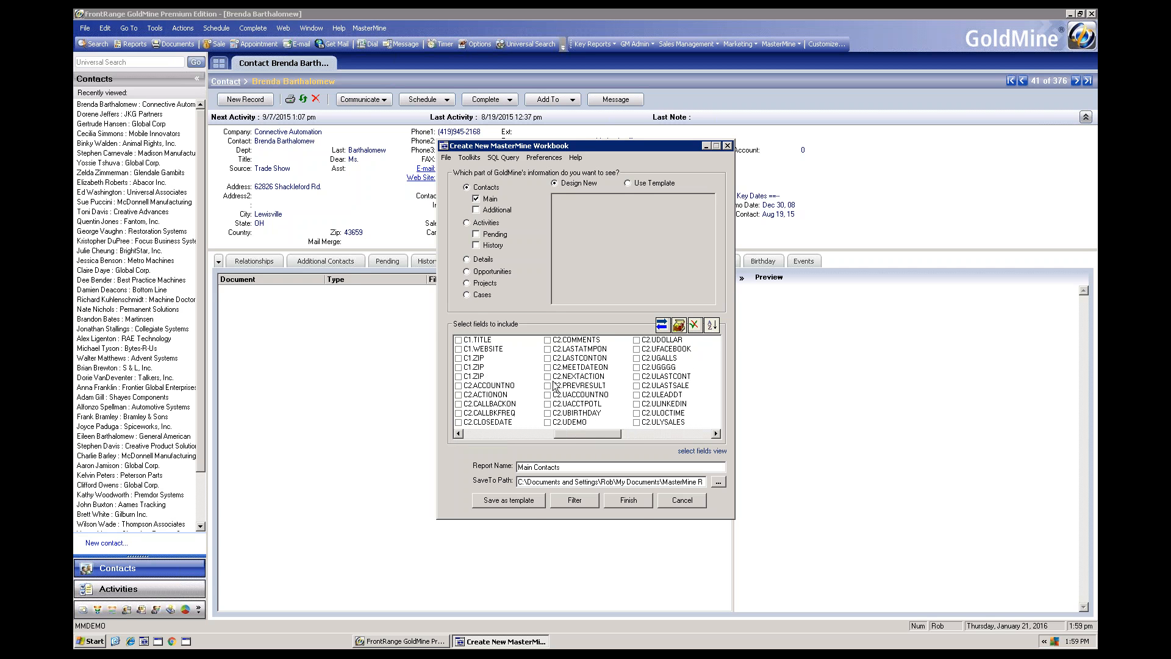
click(547, 376)
click(547, 366)
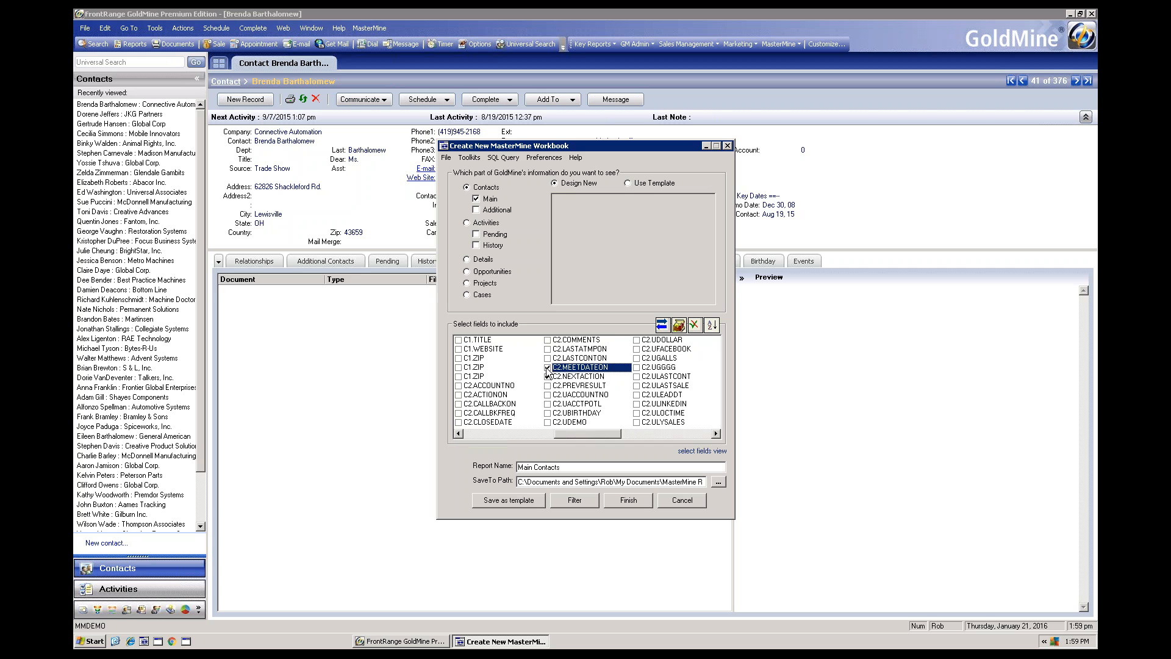
drag(556, 433, 485, 432)
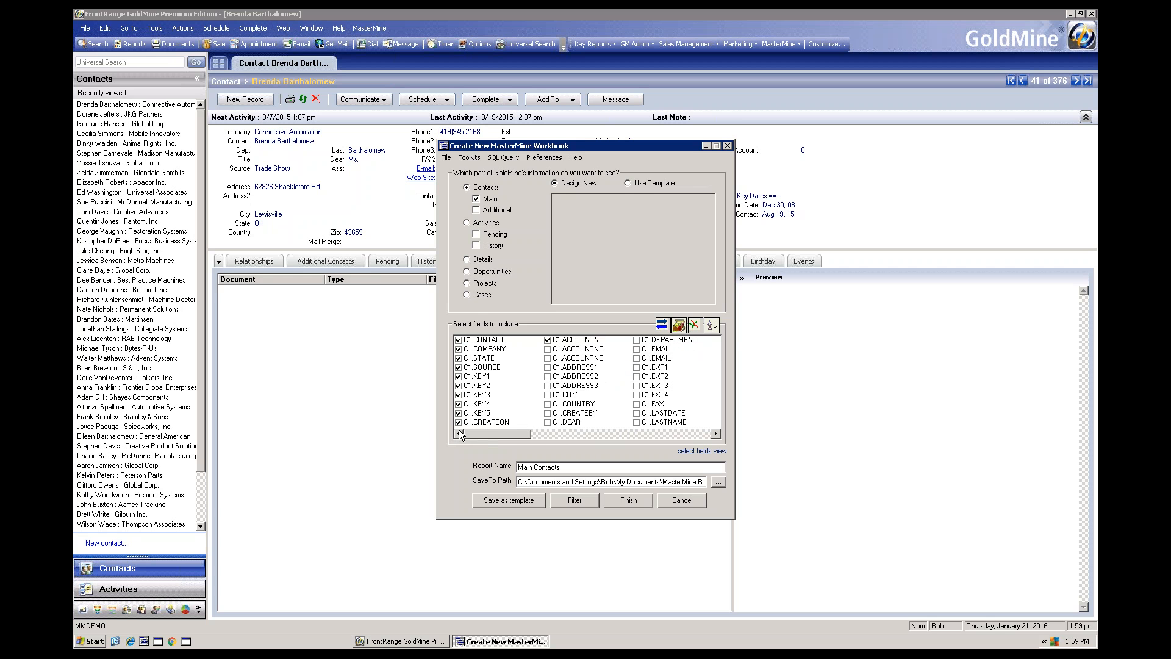
click(678, 326)
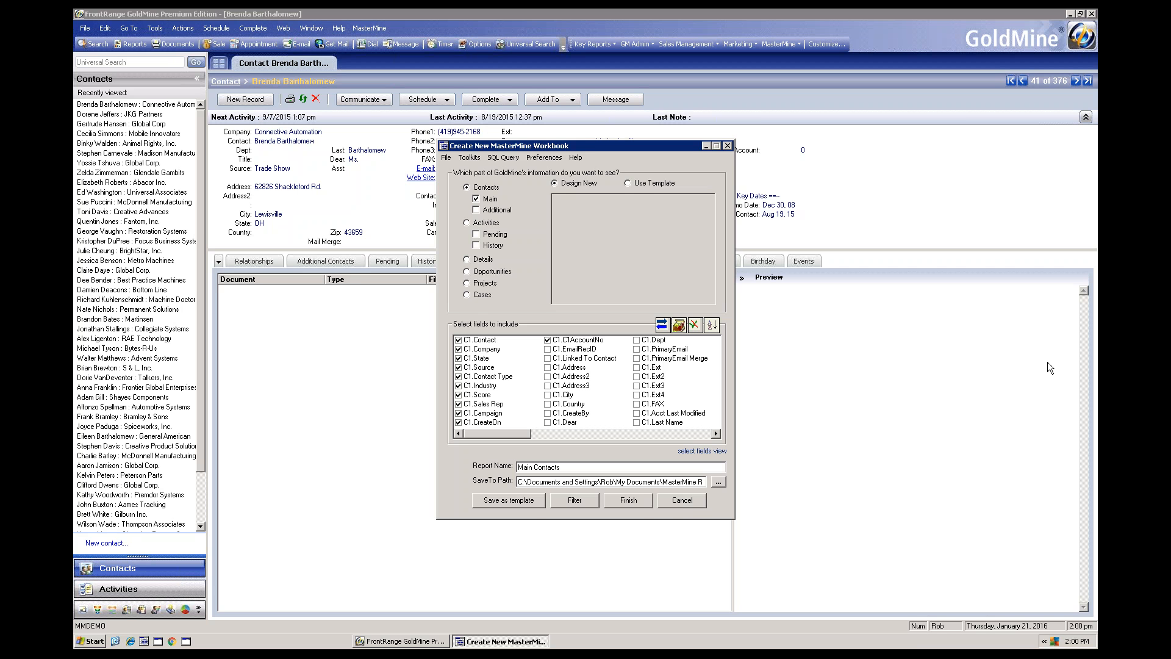
- Switch the new workbook to Pending activities and cancel creating it
key(alt+Tab)
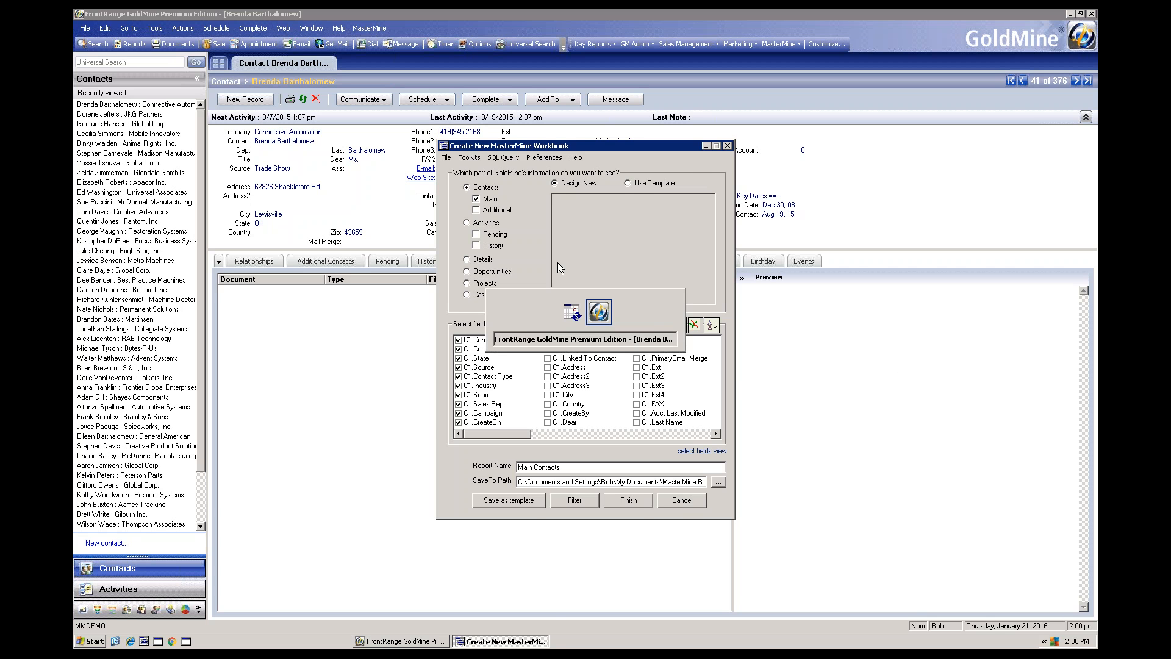
click(486, 222)
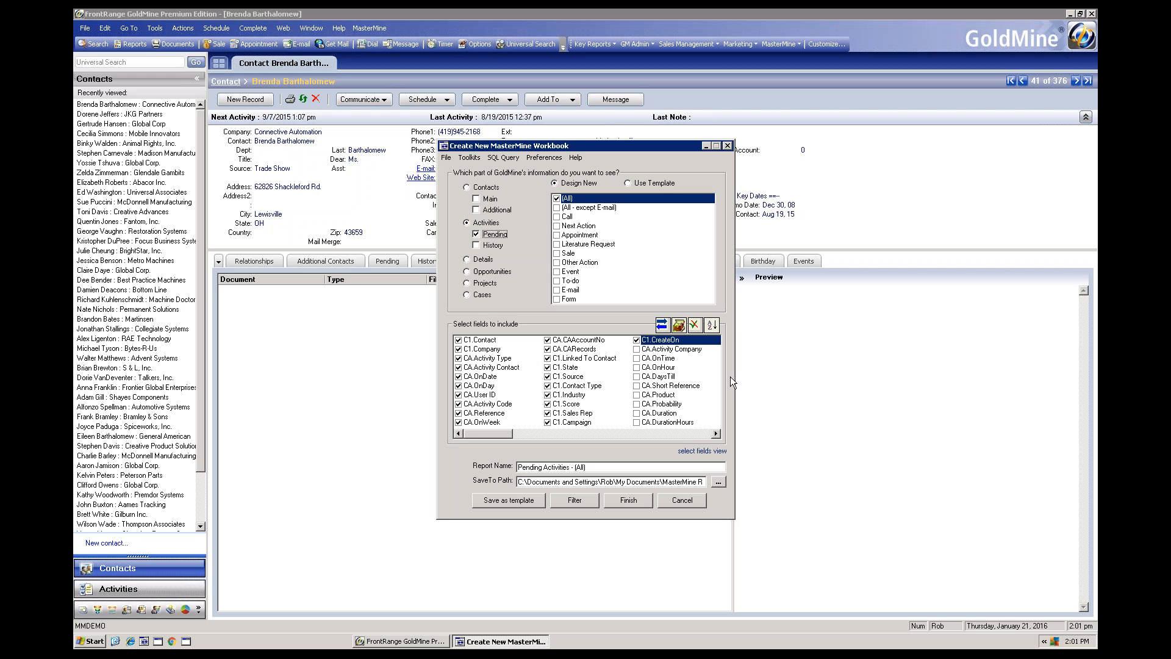
click(689, 500)
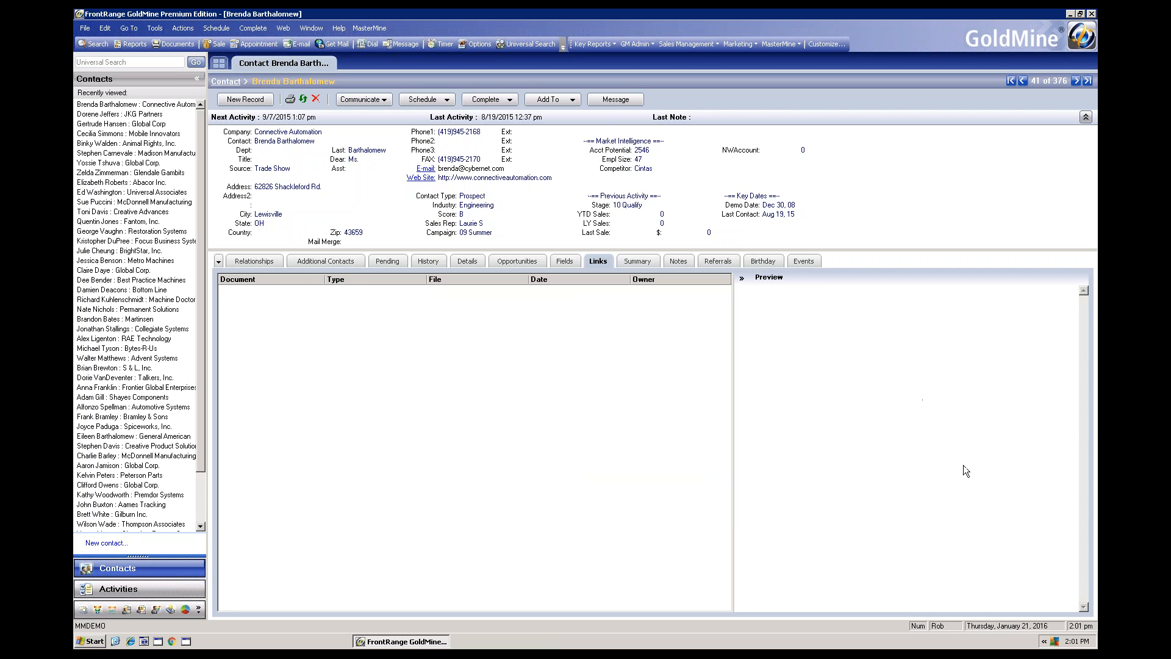
key(alt+Tab)
key(alt+Tab)
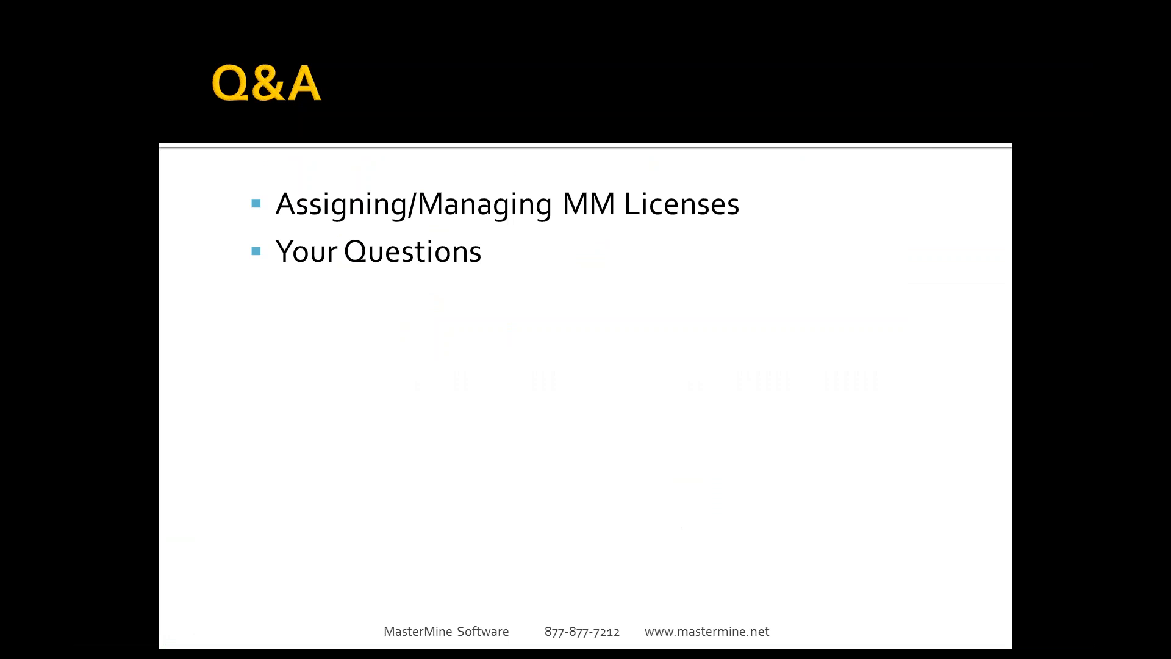
key(Right)
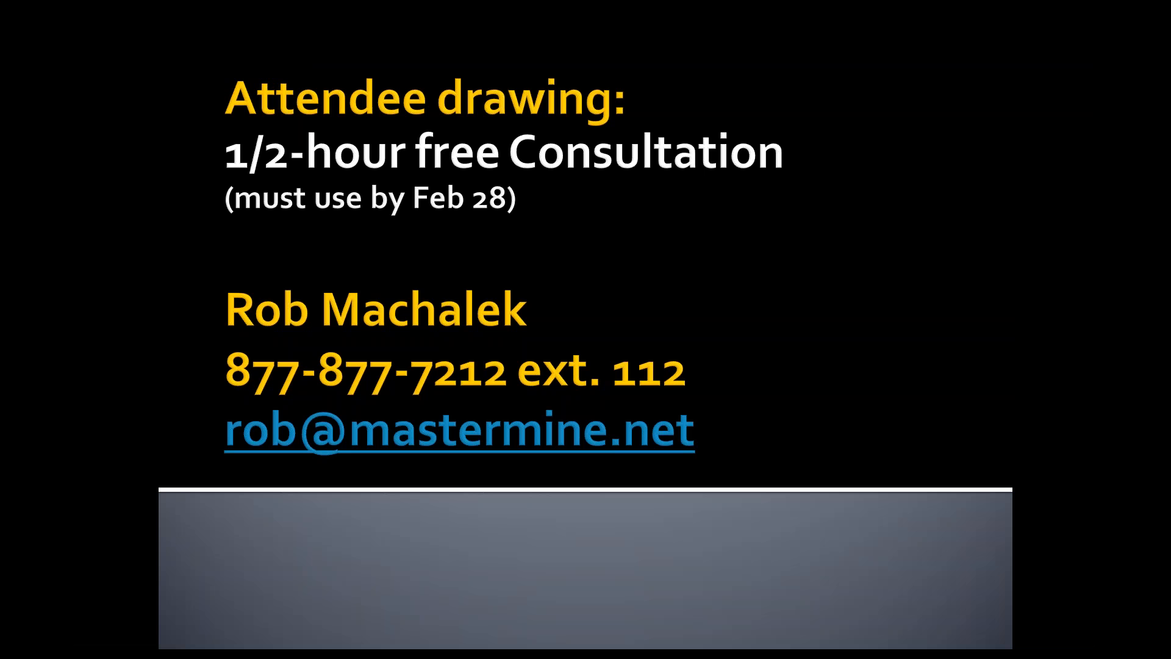